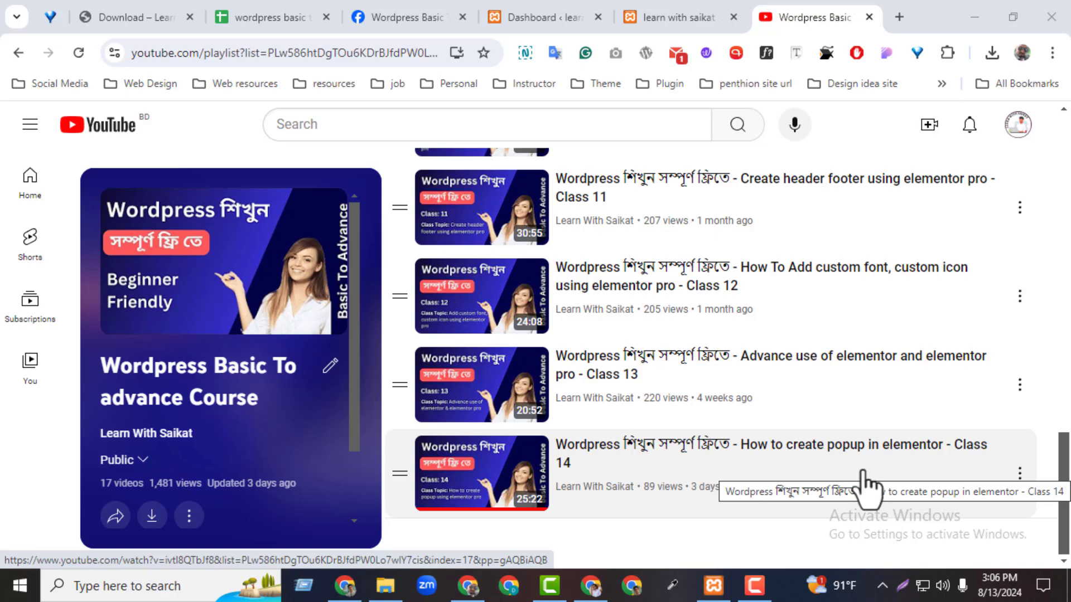
Review the class list in the WordPress course spreadsheet, selecting the Class 15 topic on Essential & Happy addons for Elementor
{"action": "left_click", "coordinate": [254, 21]}
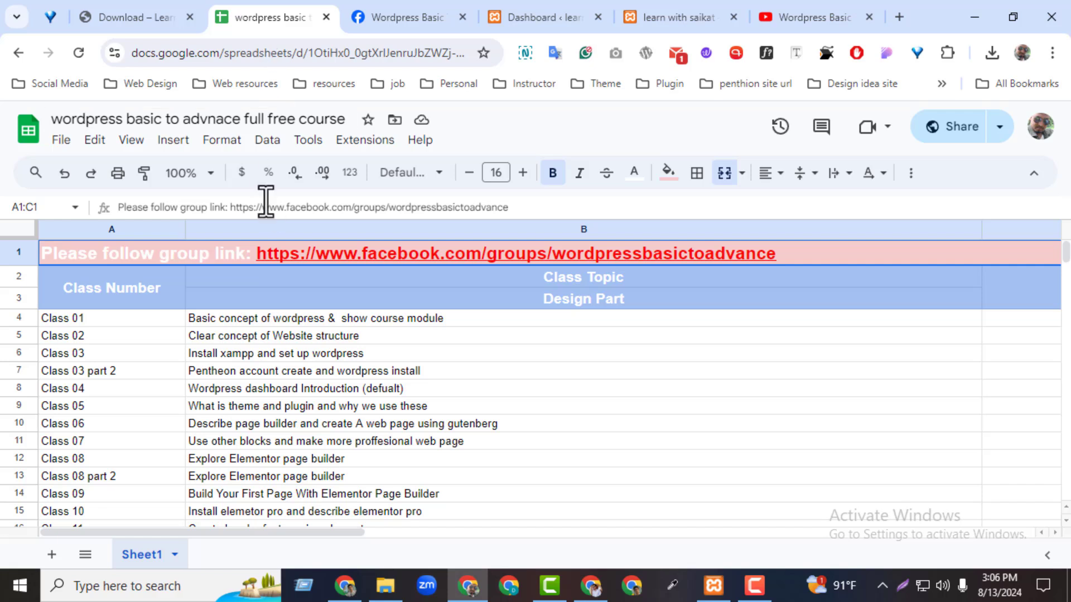
{"action": "scroll", "coordinate": [1062, 535], "scroll_direction": "down", "scroll_amount": 5}
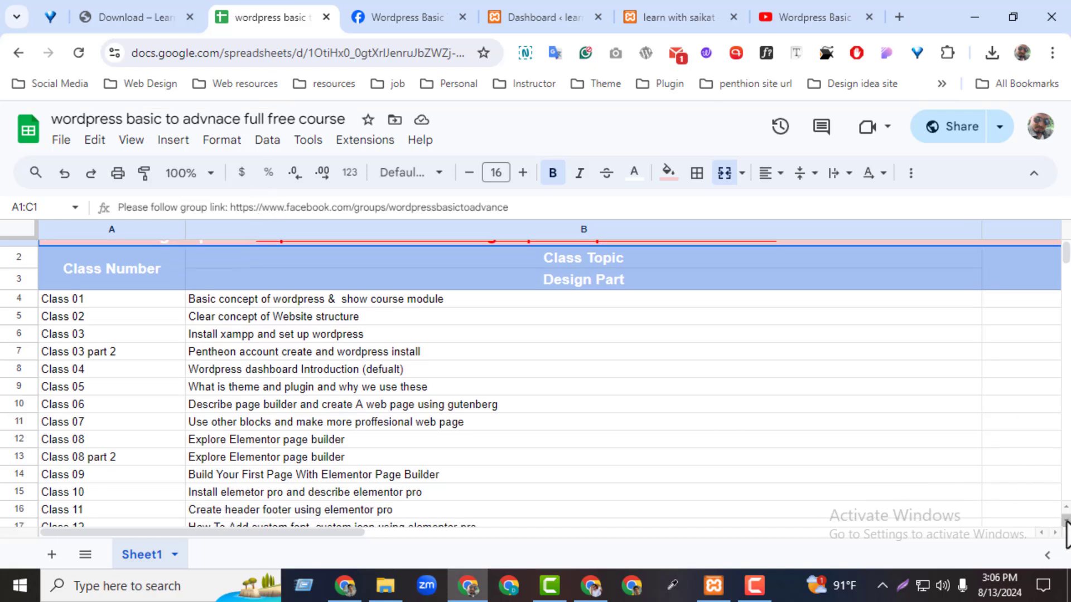
{"action": "scroll", "coordinate": [1065, 533], "scroll_direction": "down", "scroll_amount": 2}
{"action": "left_click", "coordinate": [276, 460]}
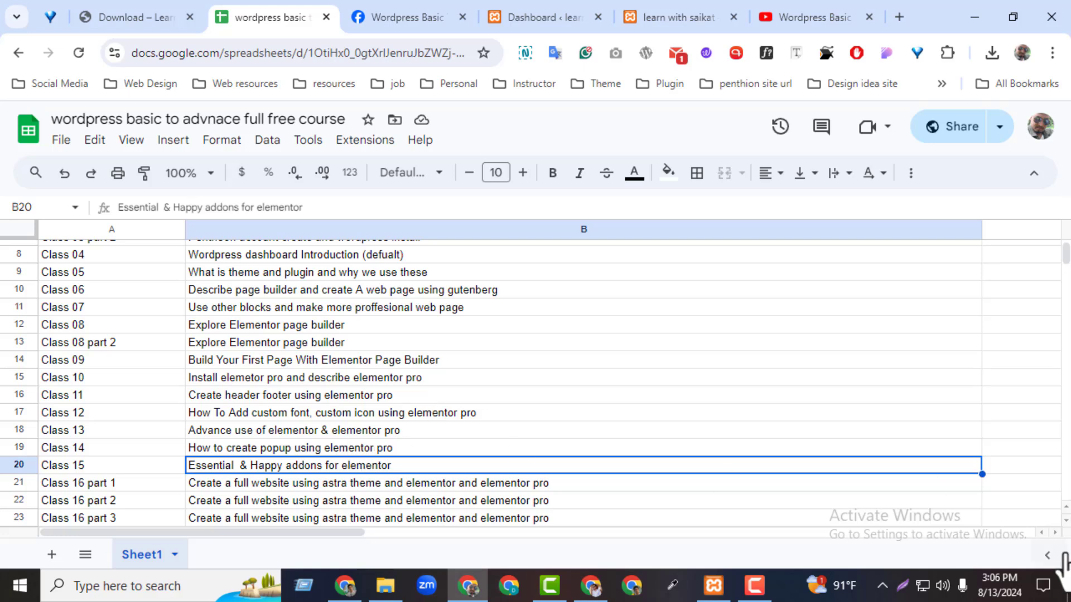
{"action": "scroll", "coordinate": [1066, 524], "scroll_direction": "down", "scroll_amount": 2}
{"action": "scroll", "coordinate": [1066, 527], "scroll_direction": "down", "scroll_amount": 1}
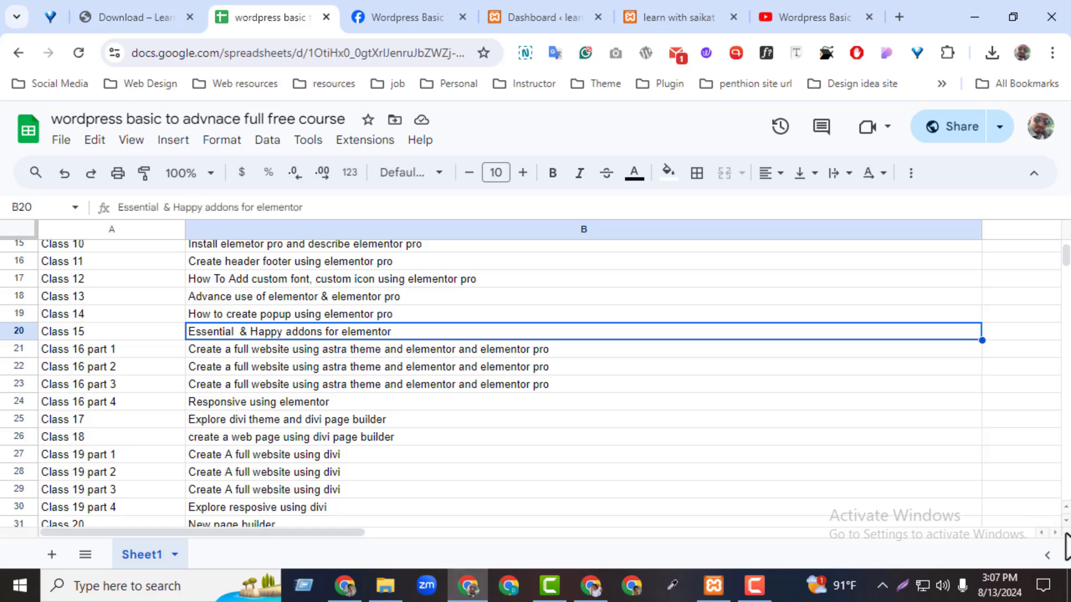
{"action": "scroll", "coordinate": [1066, 511], "scroll_direction": "up", "scroll_amount": 2}
{"action": "scroll", "coordinate": [1066, 516], "scroll_direction": "up", "scroll_amount": 1}
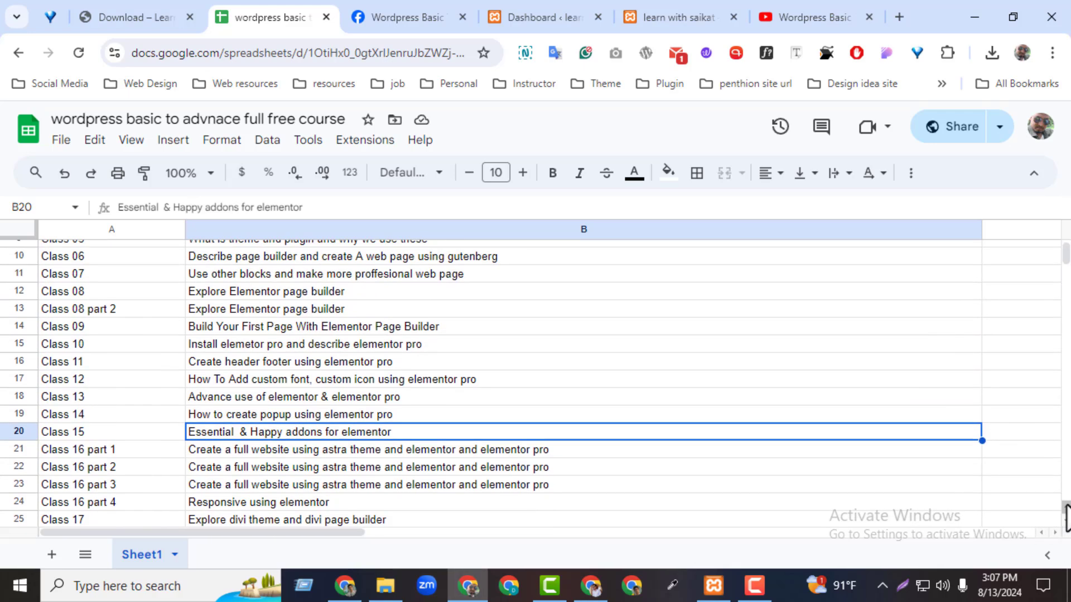
{"action": "scroll", "coordinate": [1066, 518], "scroll_direction": "up", "scroll_amount": 4}
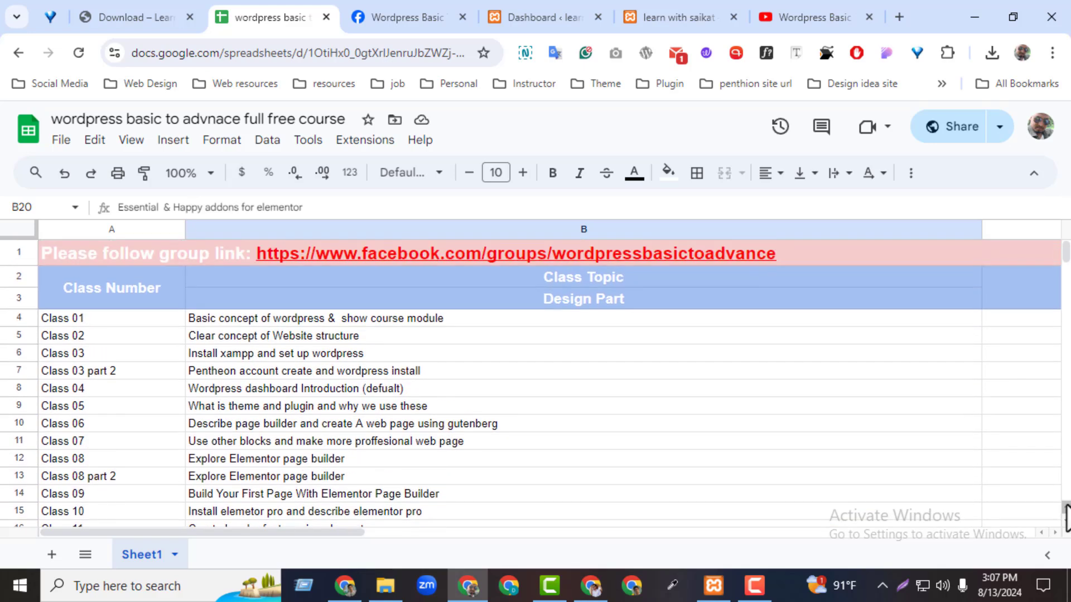
View the course's Facebook group page, and return to the Class 15 row of the course spreadsheet
{"action": "left_click", "coordinate": [372, 27]}
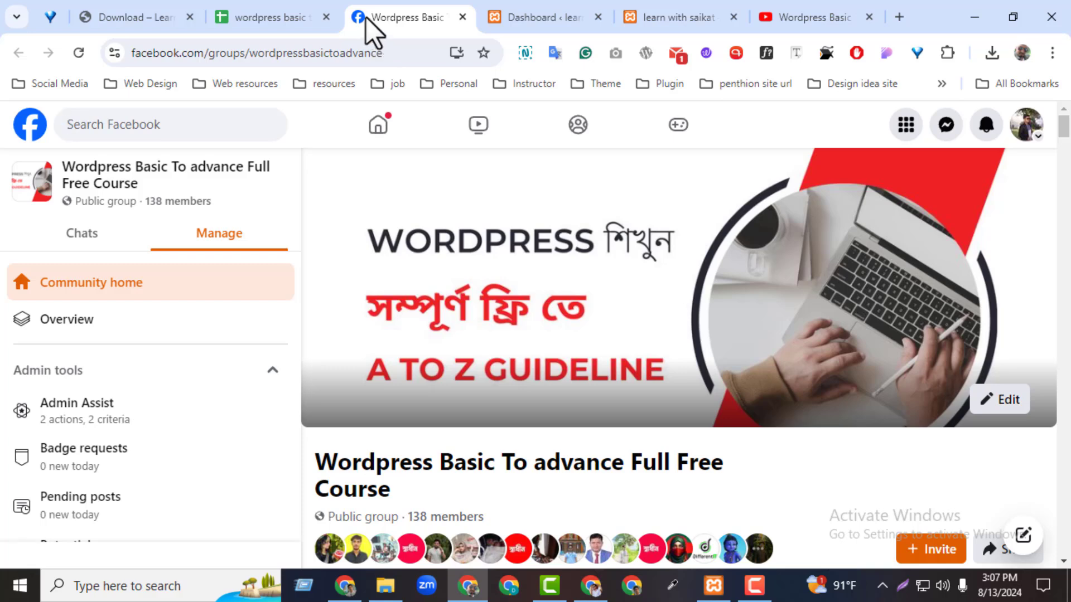
{"action": "left_click", "coordinate": [239, 15]}
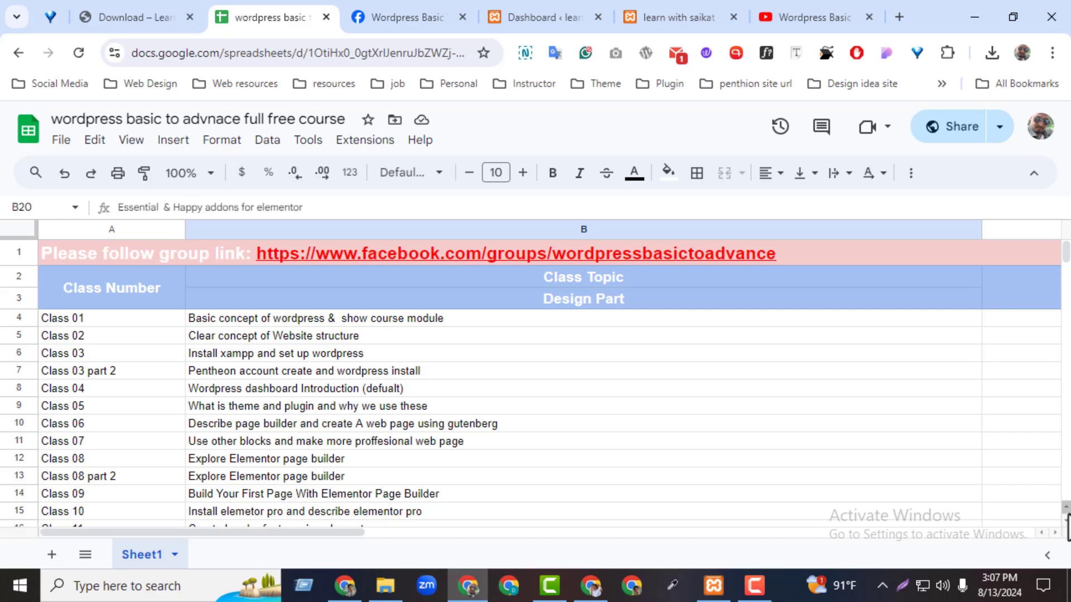
{"action": "scroll", "coordinate": [1065, 530], "scroll_direction": "down", "scroll_amount": 3}
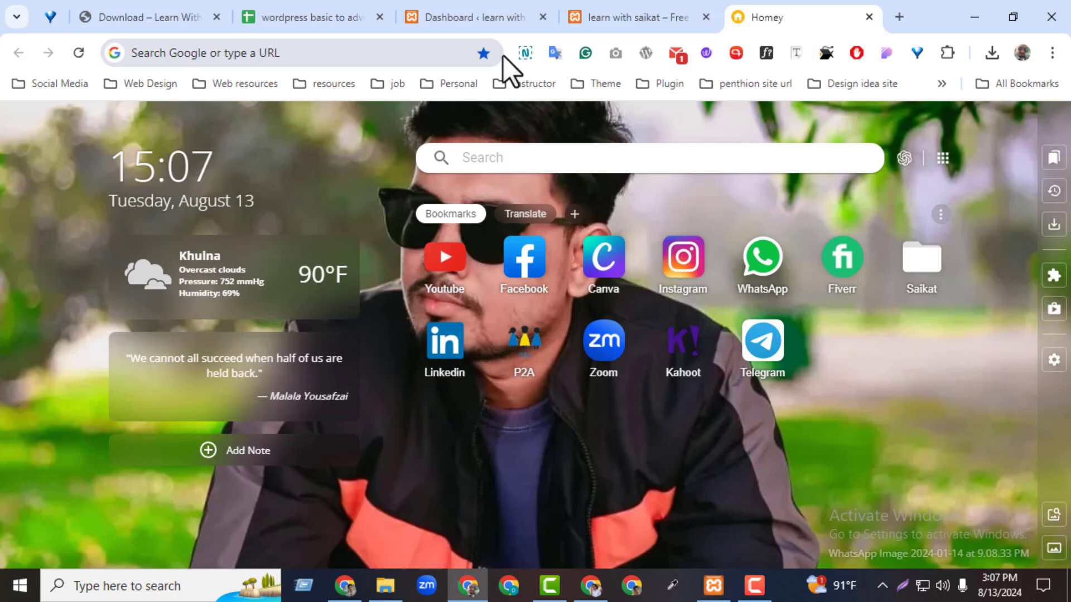
Open the salon site's home page for editing with Elementor in a separate browser tab
{"action": "left_click", "coordinate": [618, 8]}
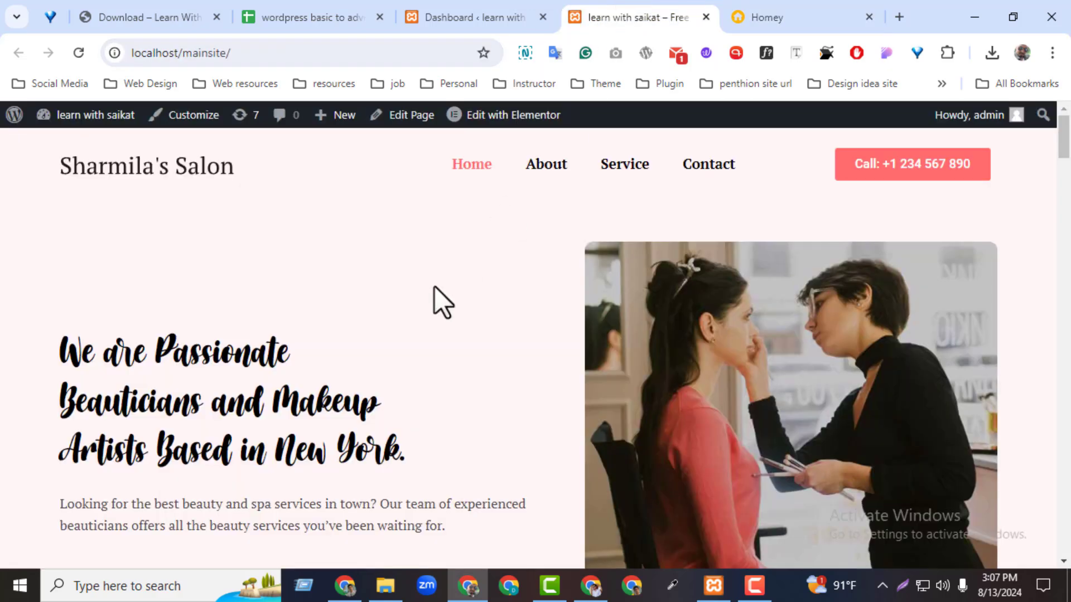
{"action": "right_click", "coordinate": [498, 114]}
{"action": "left_click", "coordinate": [550, 134]}
{"action": "left_click", "coordinate": [661, 31]}
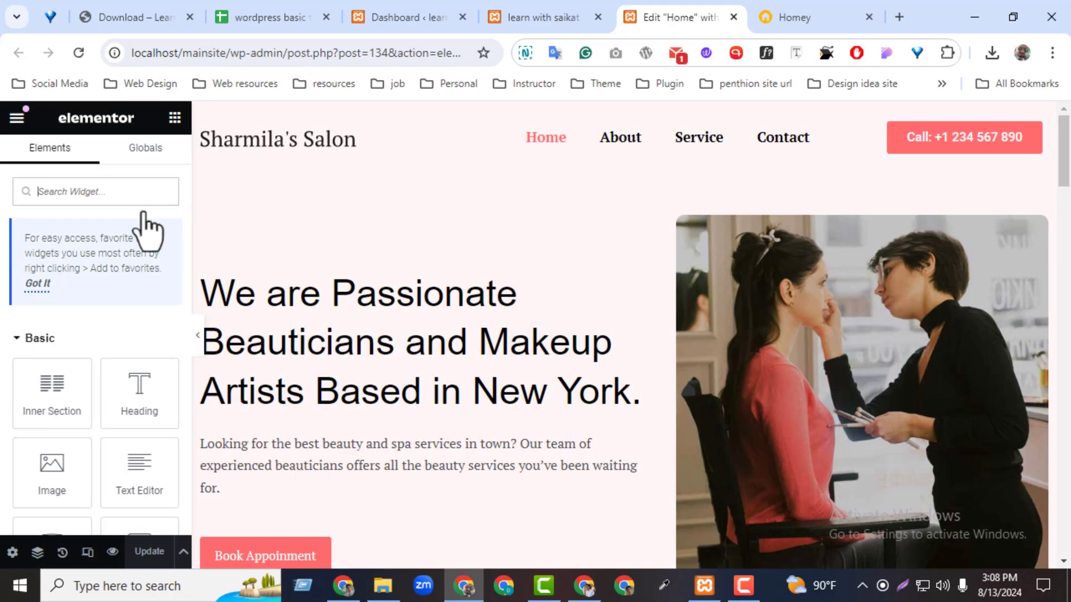
Collapse the Basic, Pro and General widget categories in the Elementor editor
{"action": "left_click", "coordinate": [56, 341]}
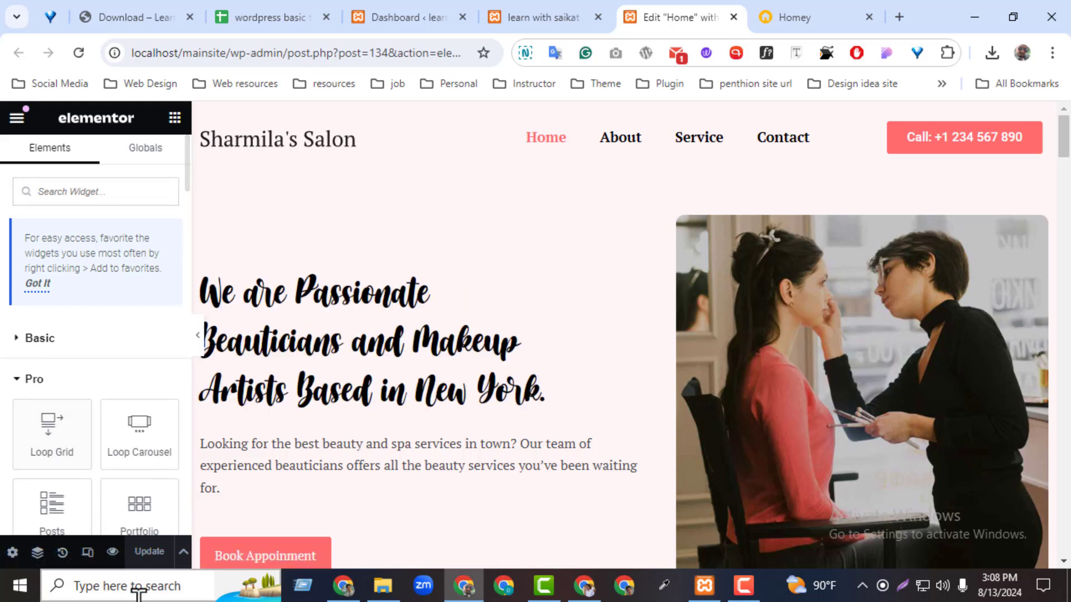
{"action": "left_click", "coordinate": [38, 388]}
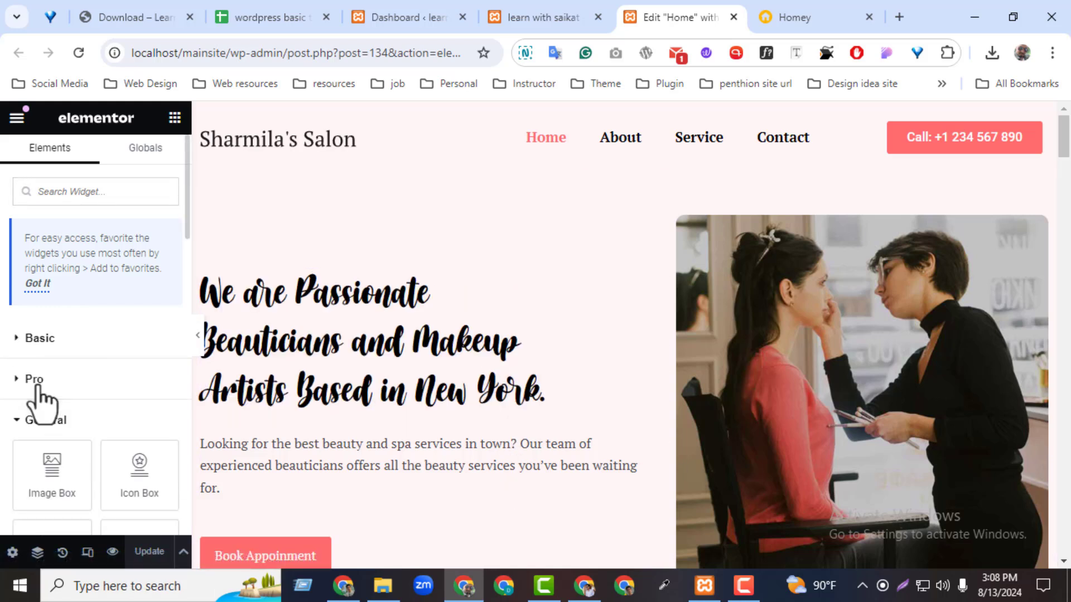
{"action": "left_click", "coordinate": [34, 380]}
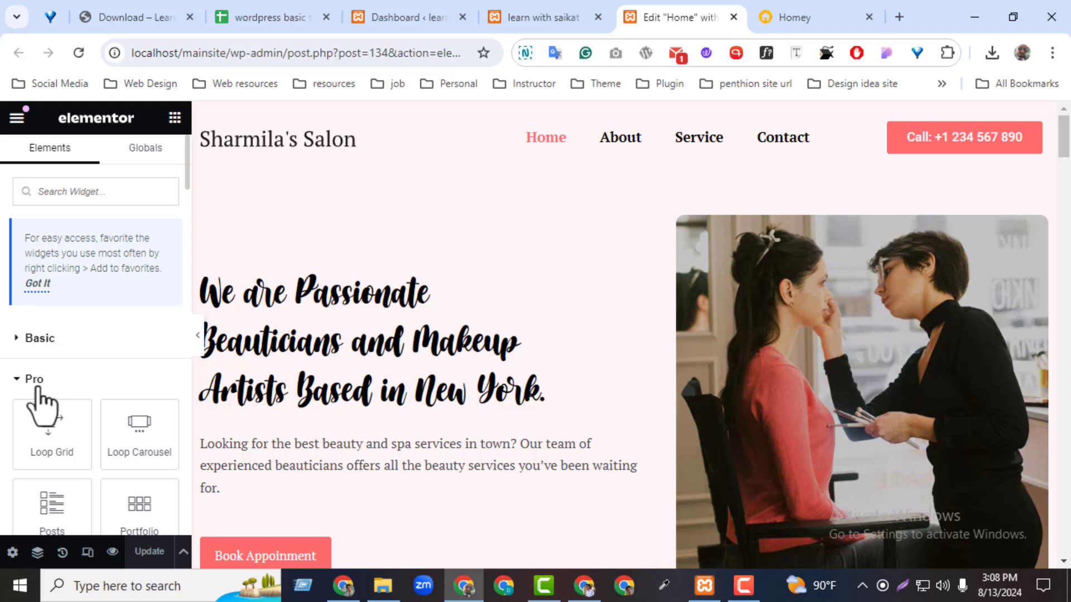
{"action": "left_click", "coordinate": [35, 384]}
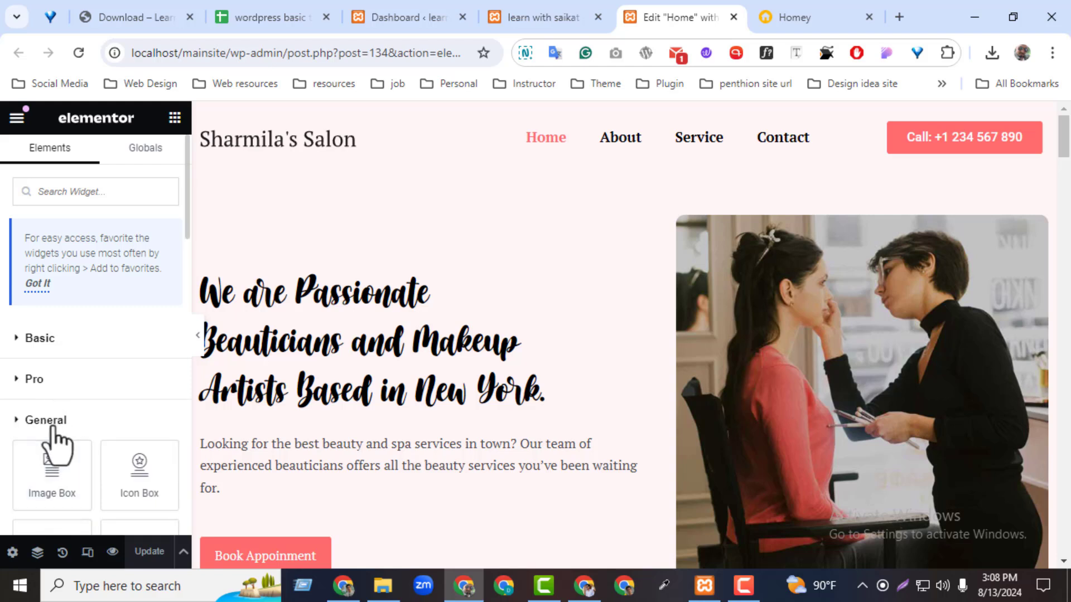
{"action": "left_click", "coordinate": [50, 425]}
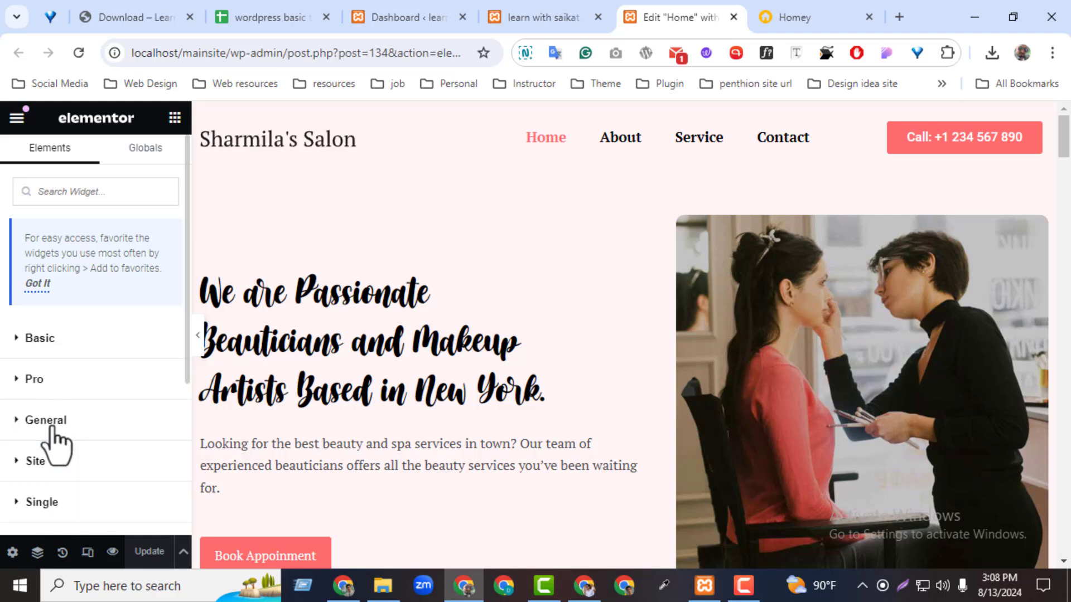
{"action": "left_click", "coordinate": [49, 426]}
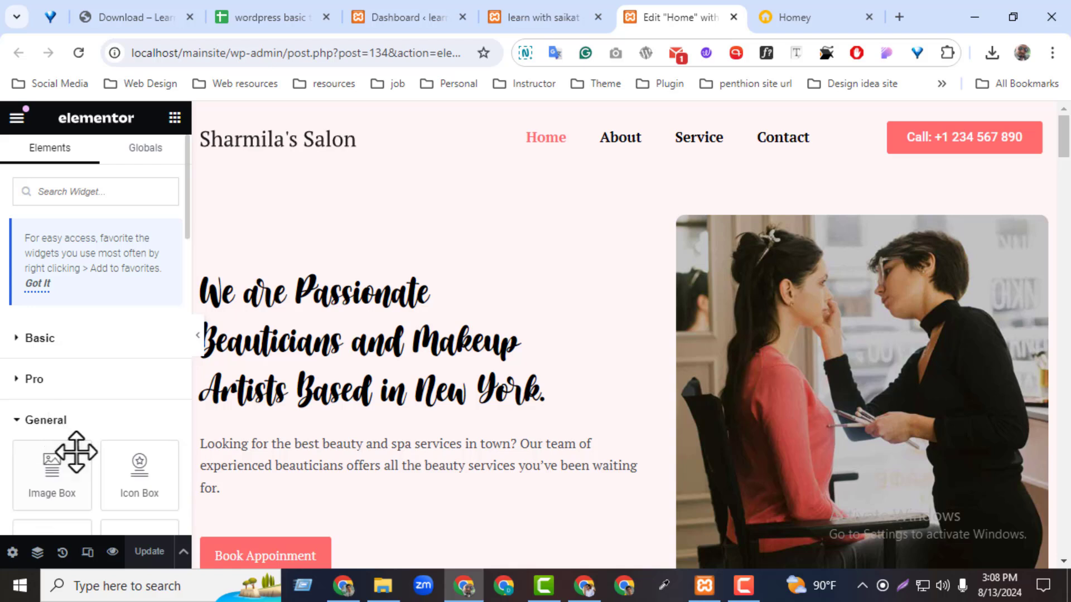
{"action": "left_click", "coordinate": [63, 428]}
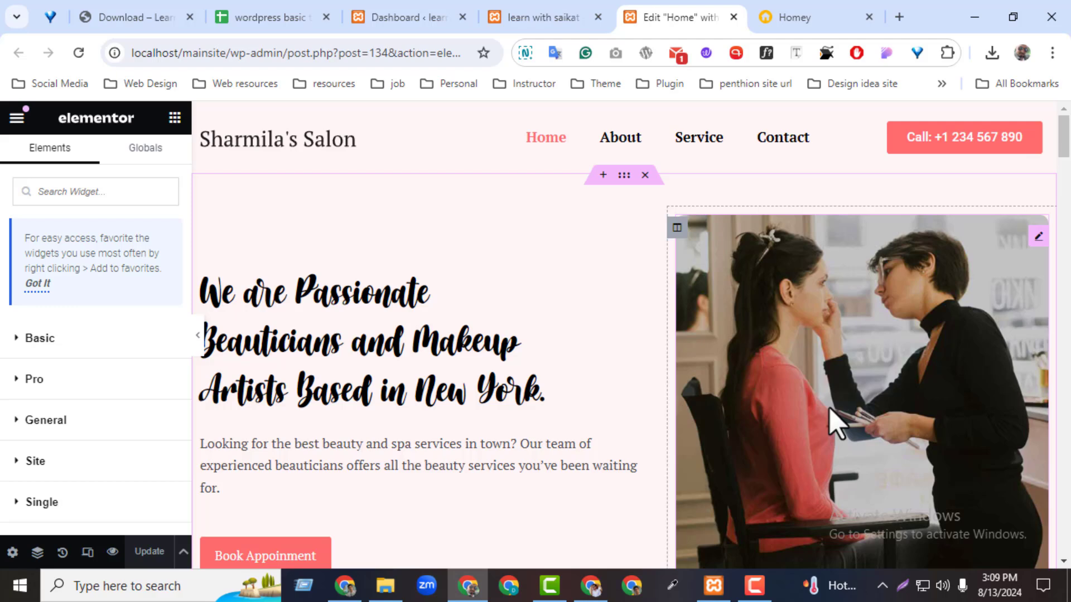
Check the Class 15 topic in the course spreadsheet and look over the home page down to the Our Services section
{"action": "left_click", "coordinate": [262, 16]}
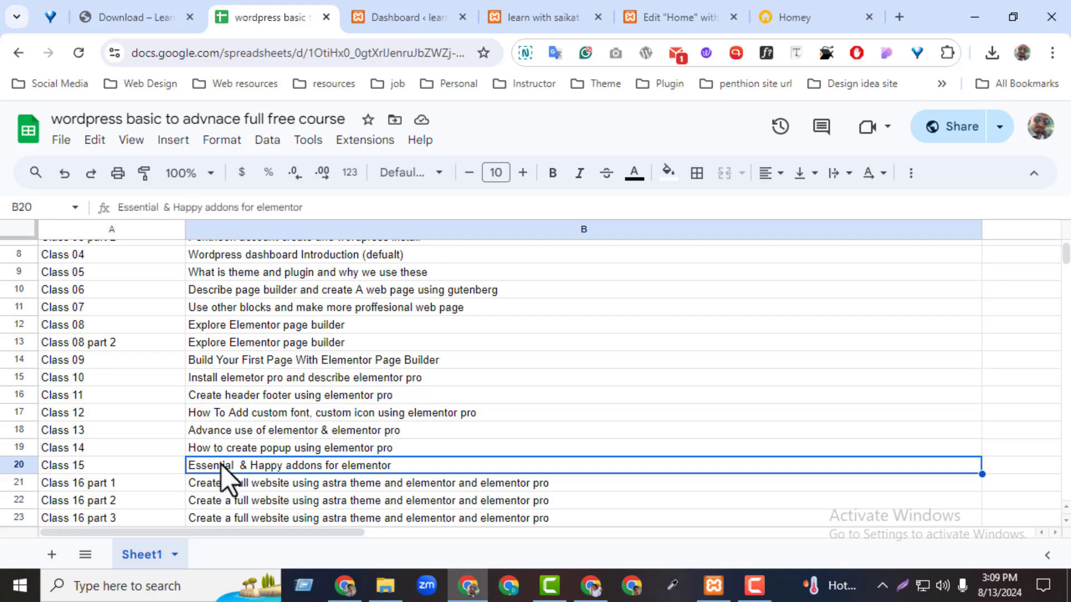
{"action": "triple_click", "coordinate": [290, 468]}
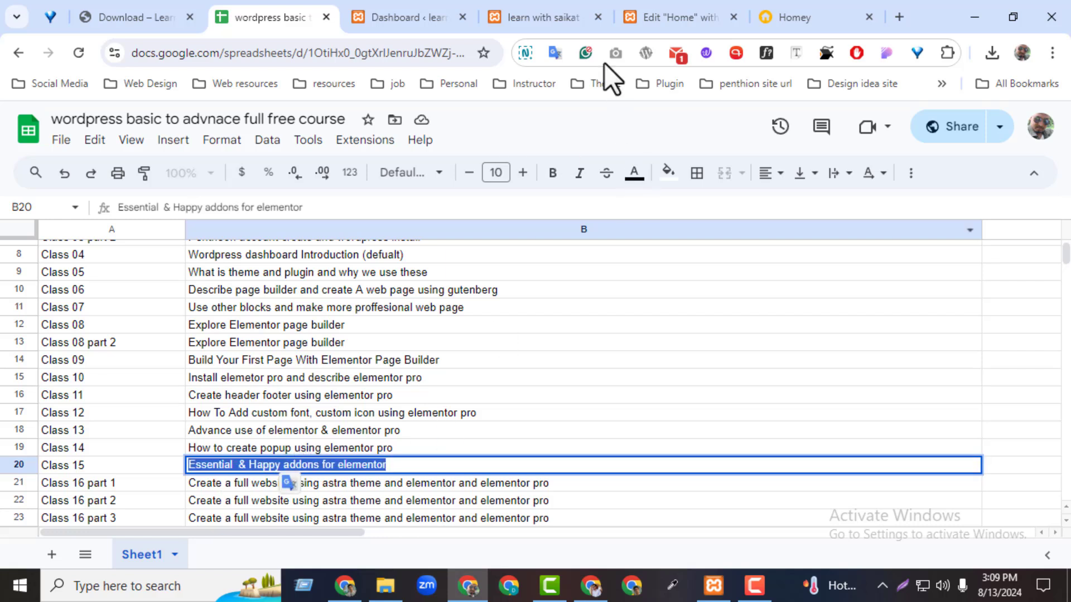
{"action": "left_click", "coordinate": [561, 17]}
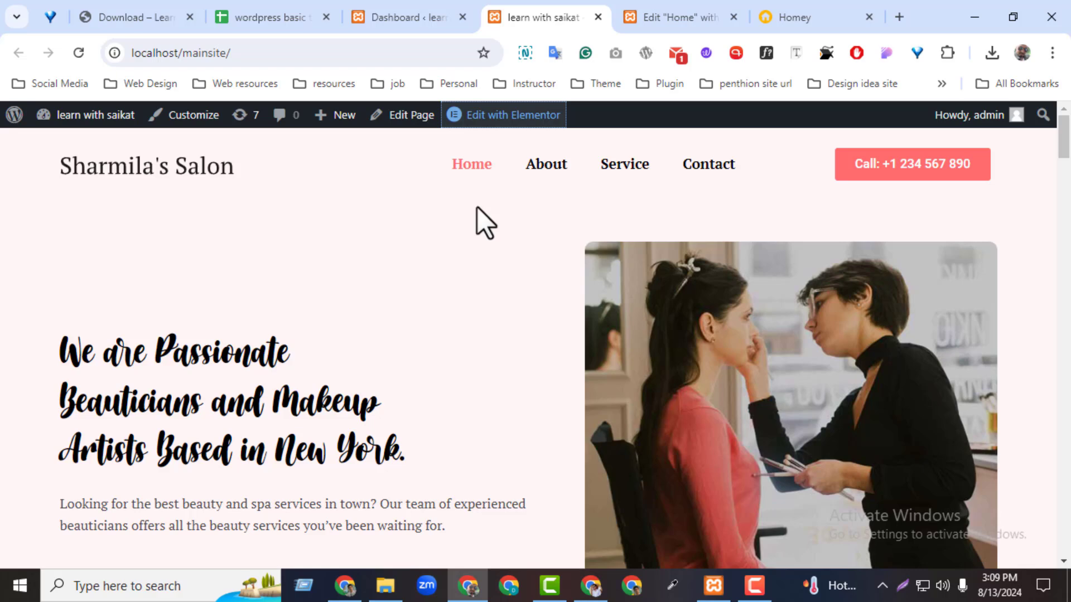
{"action": "left_click", "coordinate": [649, 17]}
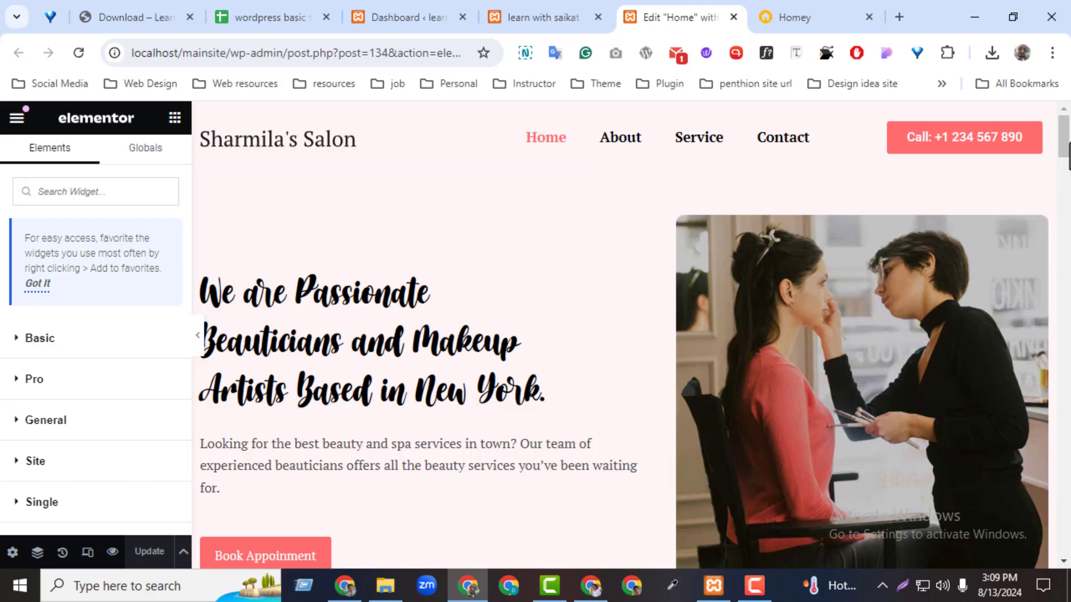
{"action": "left_click_drag", "start_coordinate": [1065, 140], "coordinate": [1065, 197]}
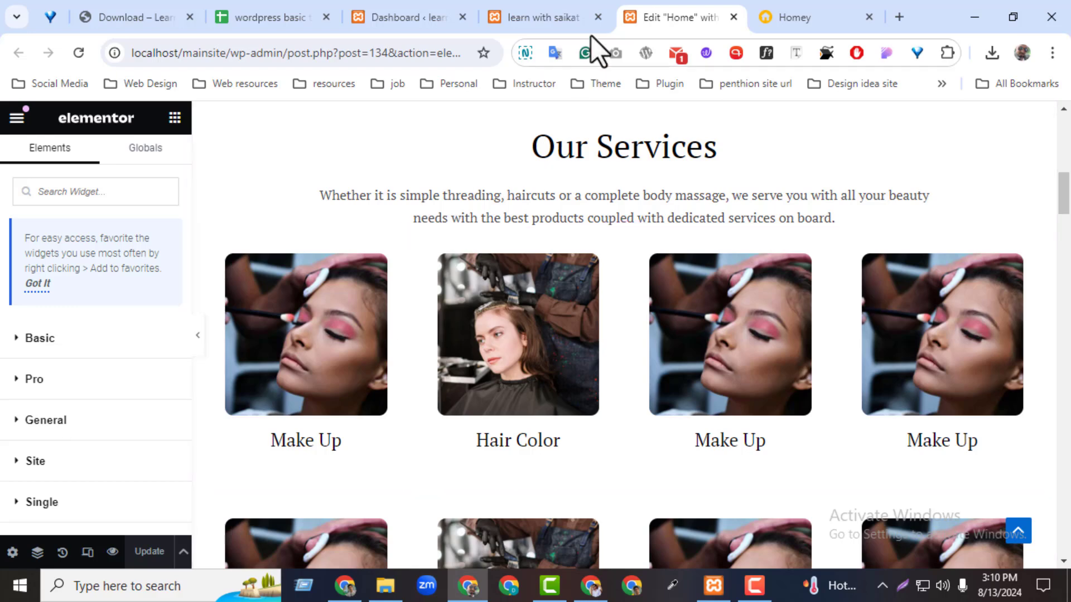
{"action": "left_click", "coordinate": [554, 11]}
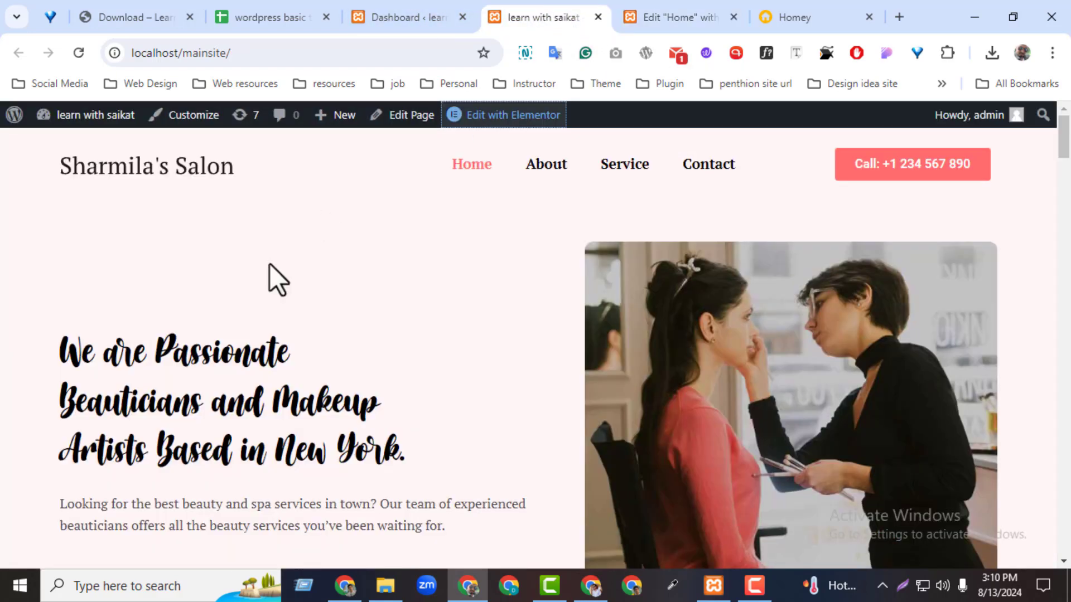
Open the WordPress dashboard's page for adding new plugins and search for "happy"
{"action": "left_click", "coordinate": [370, 16]}
{"action": "mouse_move", "coordinate": [63, 501]}
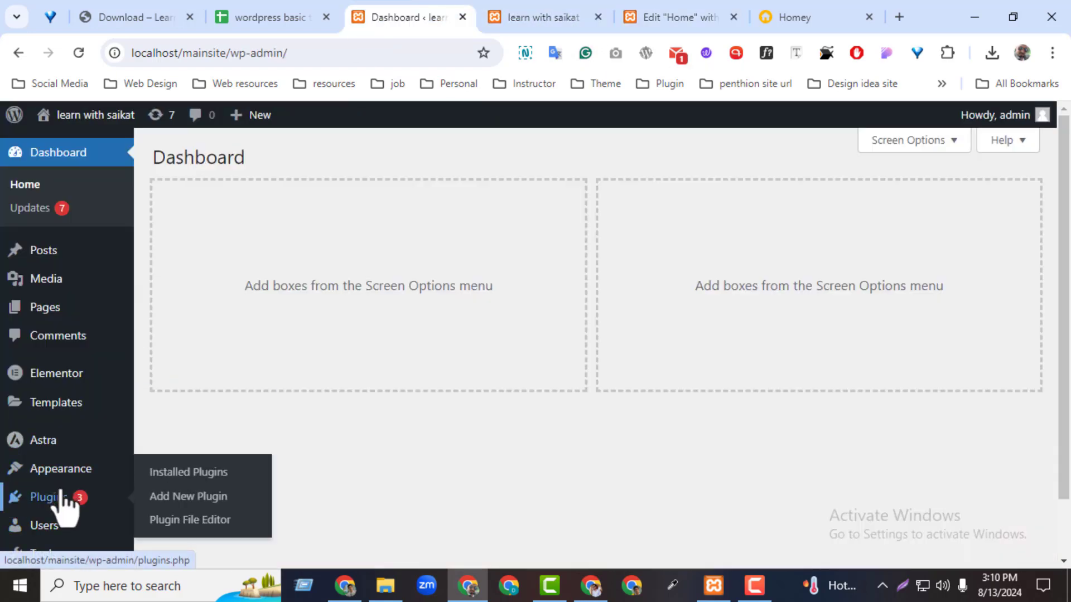
{"action": "left_click", "coordinate": [215, 496]}
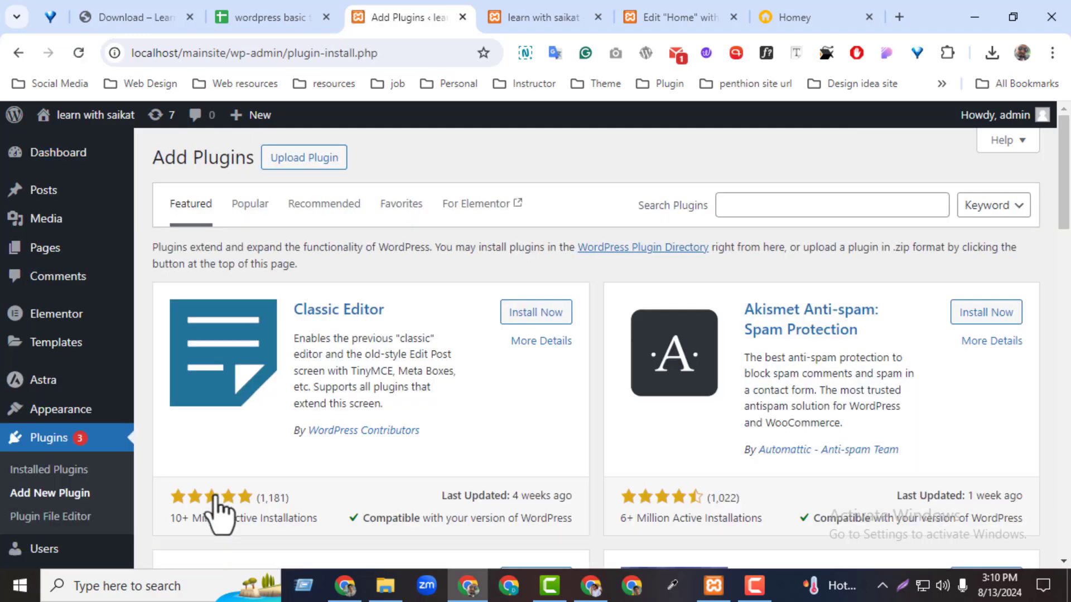
{"action": "left_click", "coordinate": [801, 206]}
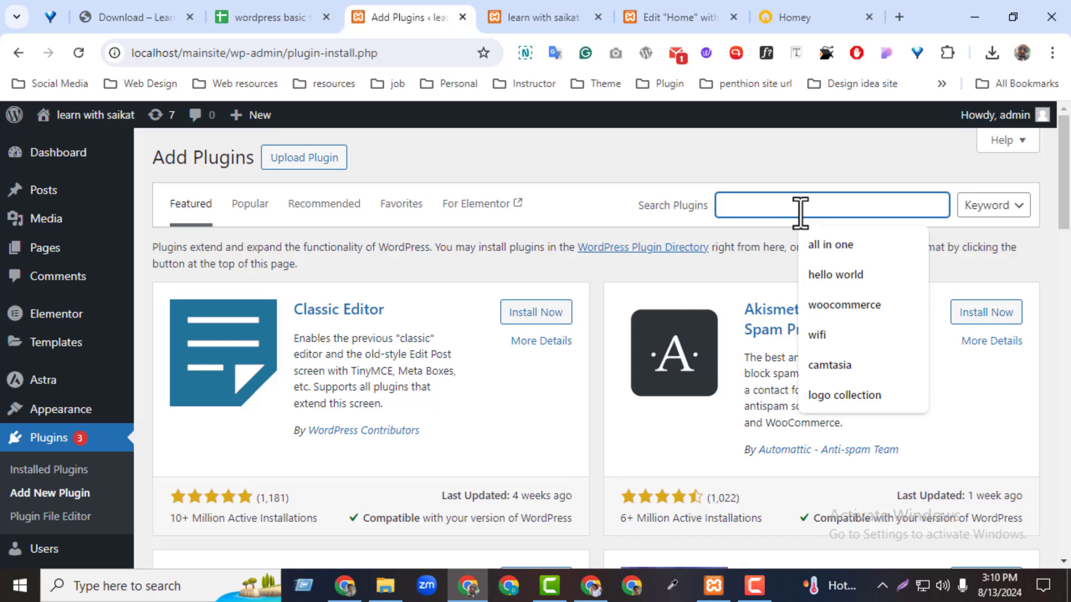
{"action": "type", "text": "happy"}
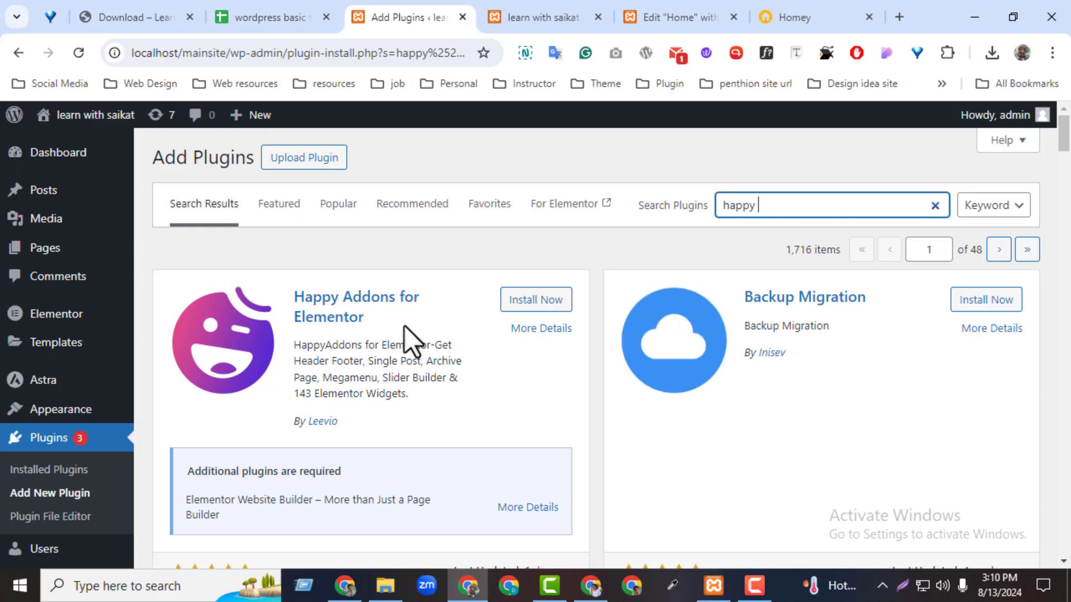
Install and activate Happy Addons for Elementor, skipping its setup wizard
{"action": "left_click", "coordinate": [539, 306]}
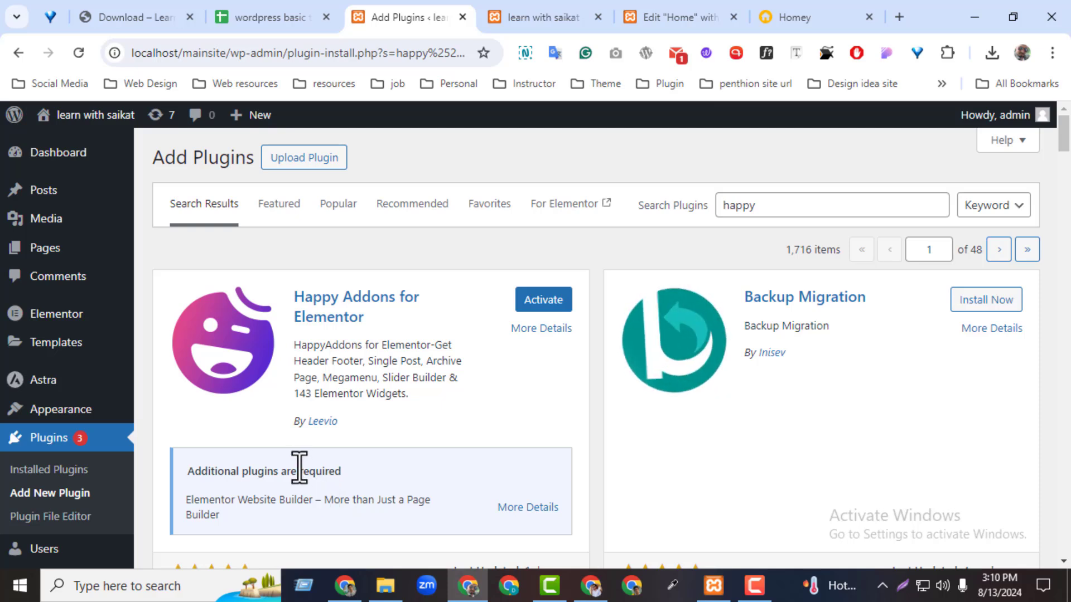
{"action": "left_click", "coordinate": [533, 307]}
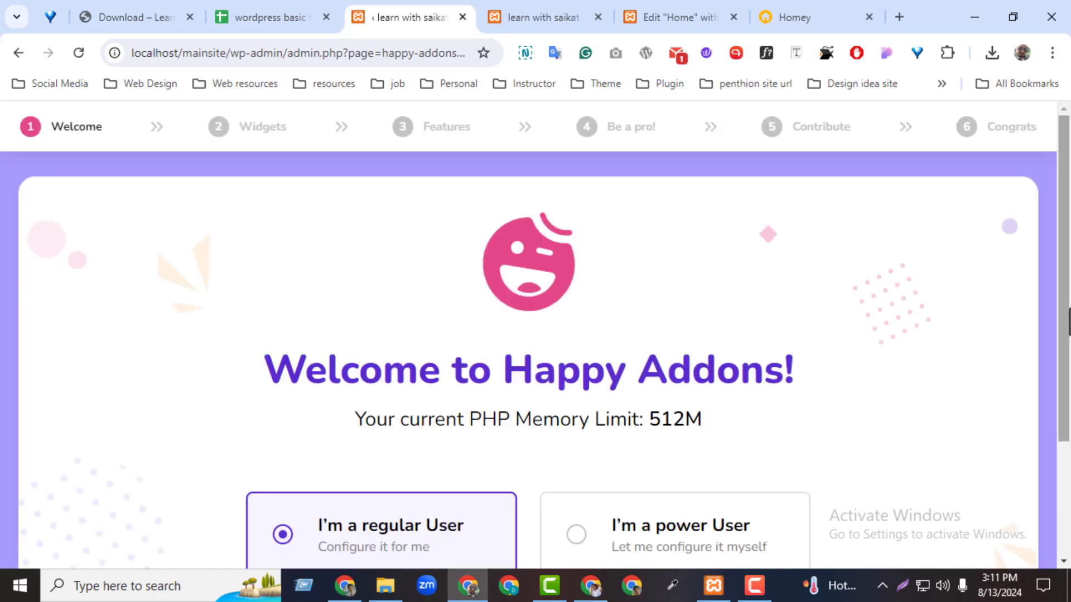
{"action": "scroll", "coordinate": [1067, 323], "scroll_direction": "down", "scroll_amount": 3}
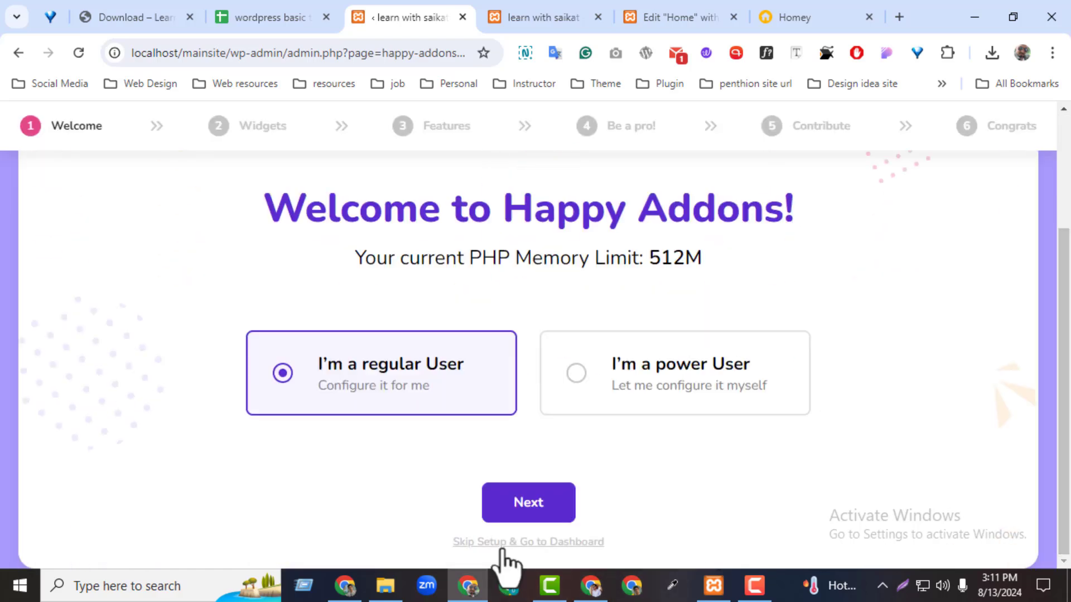
{"action": "left_click", "coordinate": [501, 543]}
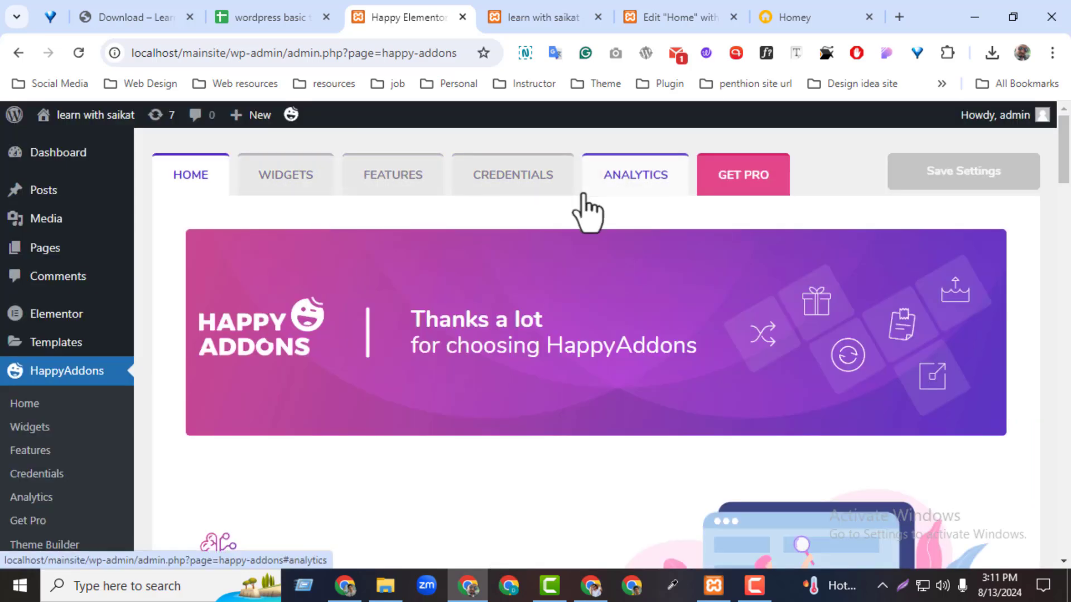
Look through the HappyAddons credentials settings and open its list of widgets
{"action": "left_click", "coordinate": [512, 181]}
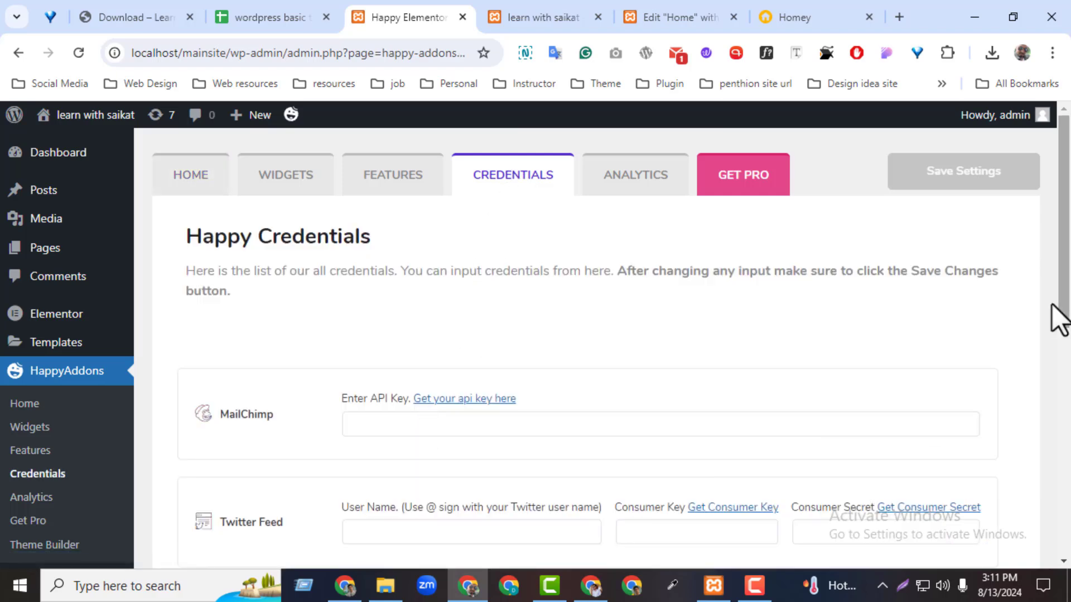
{"action": "left_click_drag", "start_coordinate": [1058, 318], "coordinate": [1049, 254]}
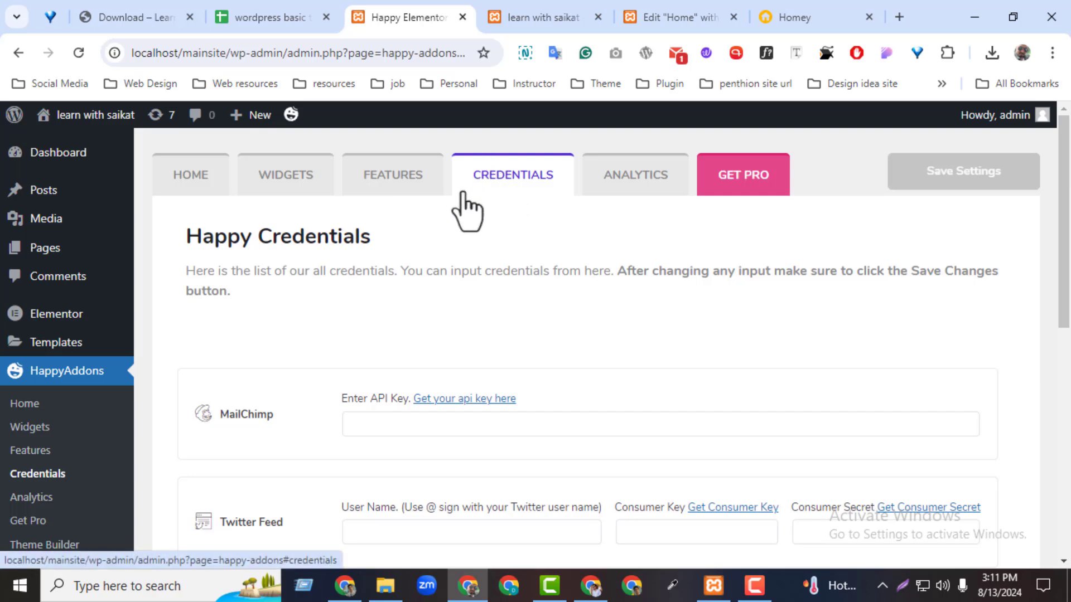
{"action": "left_click", "coordinate": [286, 189]}
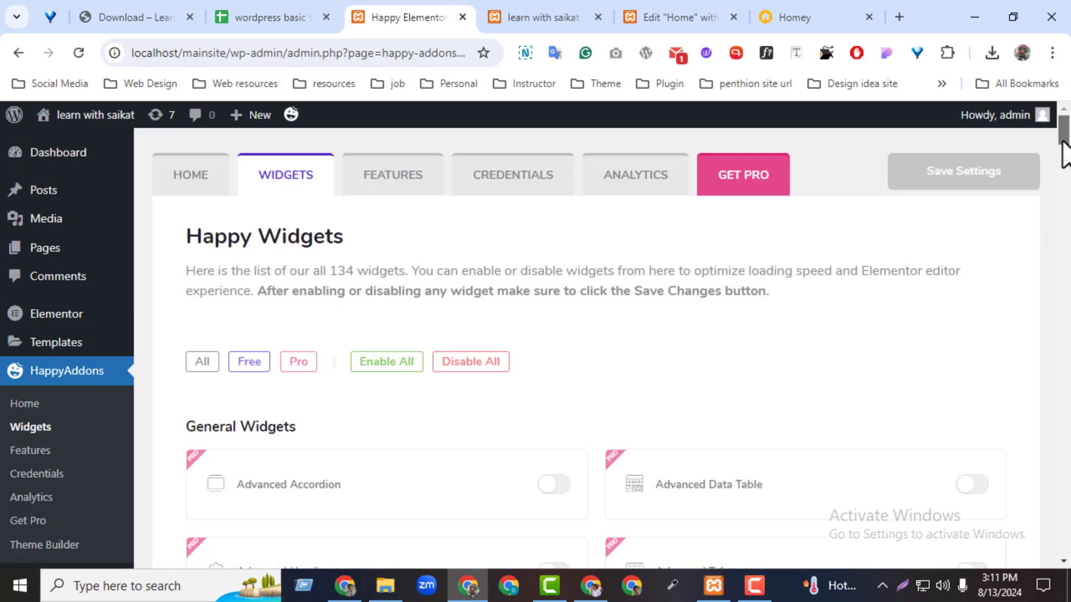
Filter the Happy Widgets list to the free widgets and look through the General Widgets group
{"action": "left_click", "coordinate": [1064, 162]}
{"action": "left_click_drag", "start_coordinate": [1064, 157], "coordinate": [1064, 150]}
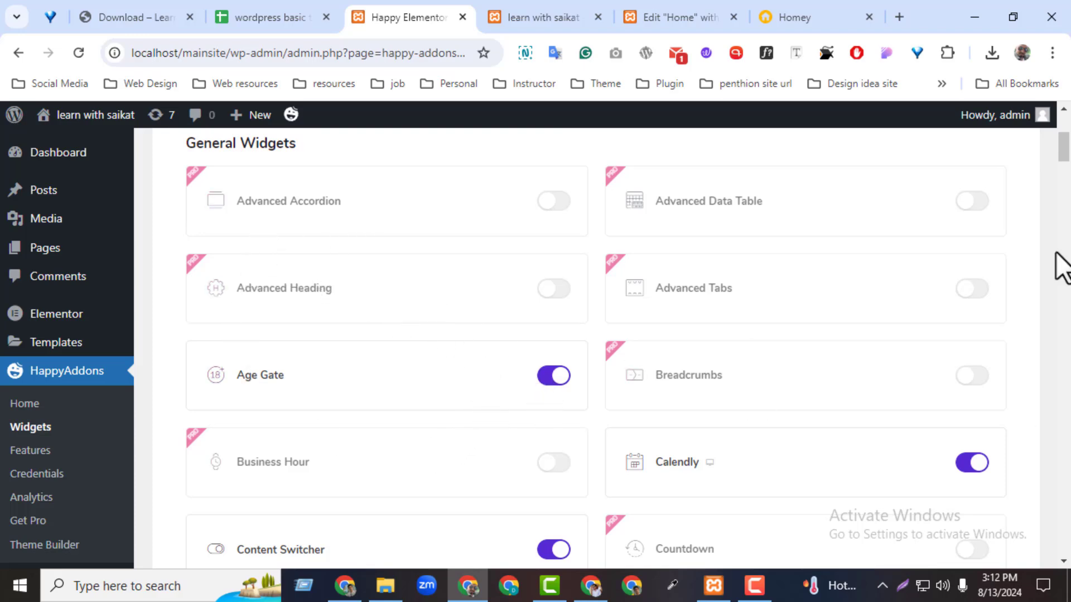
{"action": "left_click_drag", "start_coordinate": [1064, 146], "coordinate": [1029, 114]}
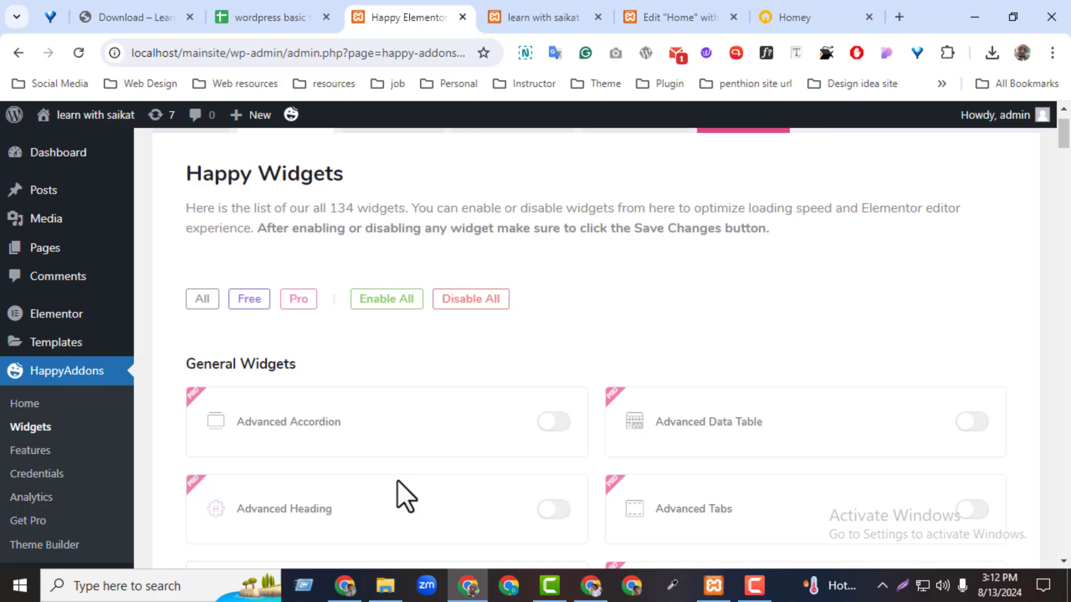
{"action": "left_click", "coordinate": [250, 306]}
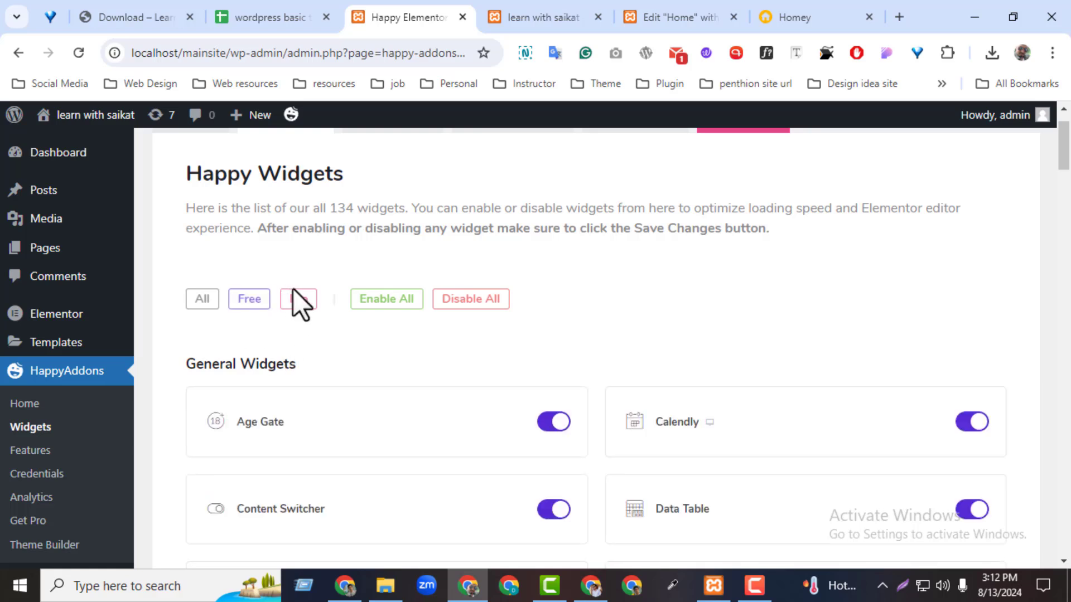
{"action": "left_click", "coordinate": [295, 296]}
{"action": "left_click", "coordinate": [254, 301]}
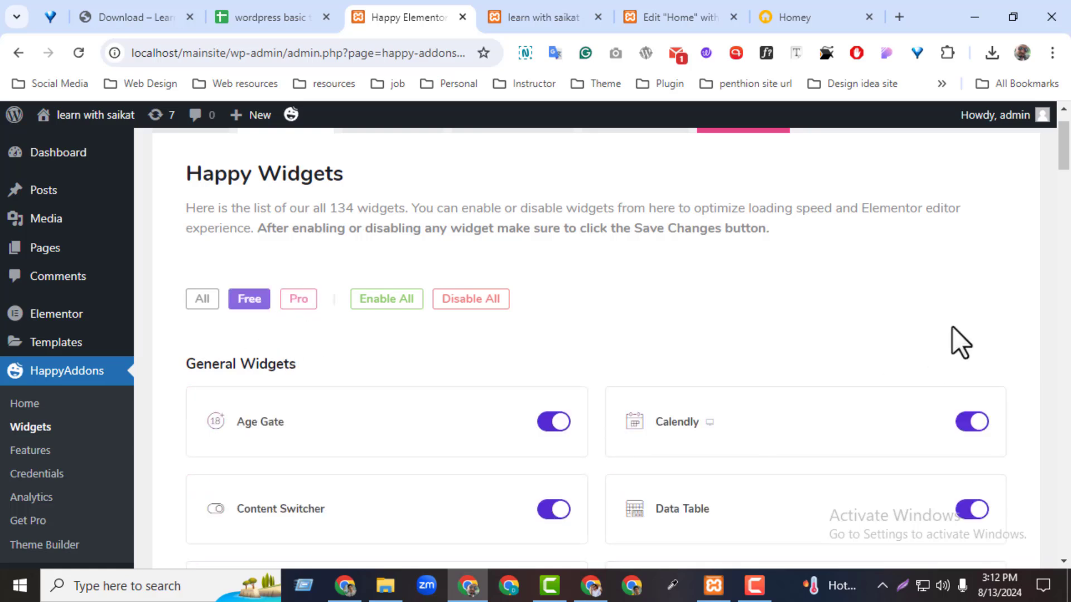
{"action": "left_click_drag", "start_coordinate": [1065, 167], "coordinate": [1065, 174]}
{"action": "scroll", "coordinate": [523, 346], "scroll_direction": "down", "scroll_amount": 1}
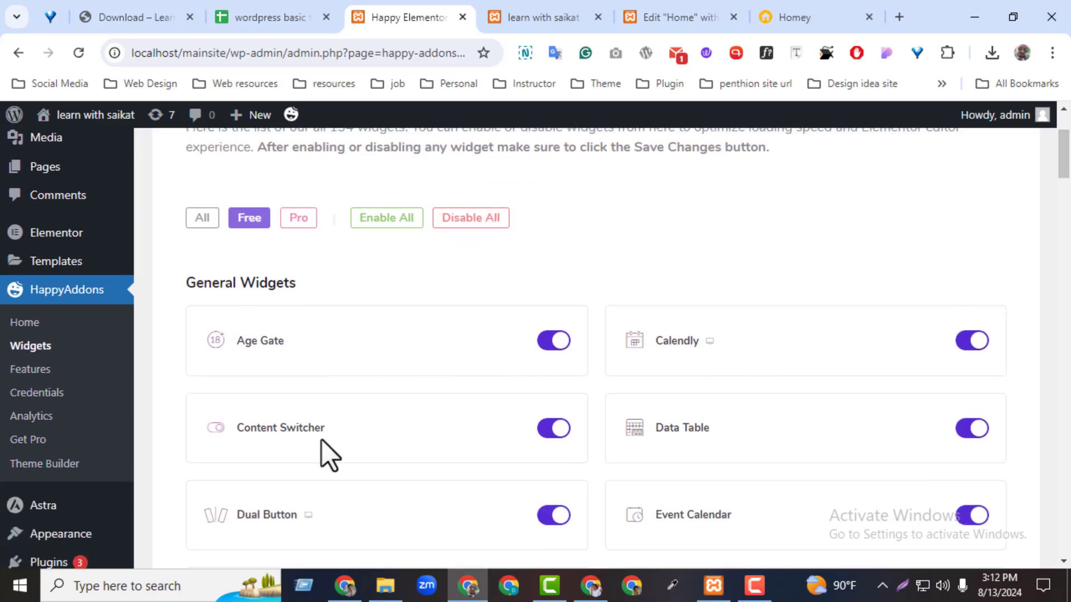
{"action": "scroll", "coordinate": [303, 447], "scroll_direction": "down", "scroll_amount": 2}
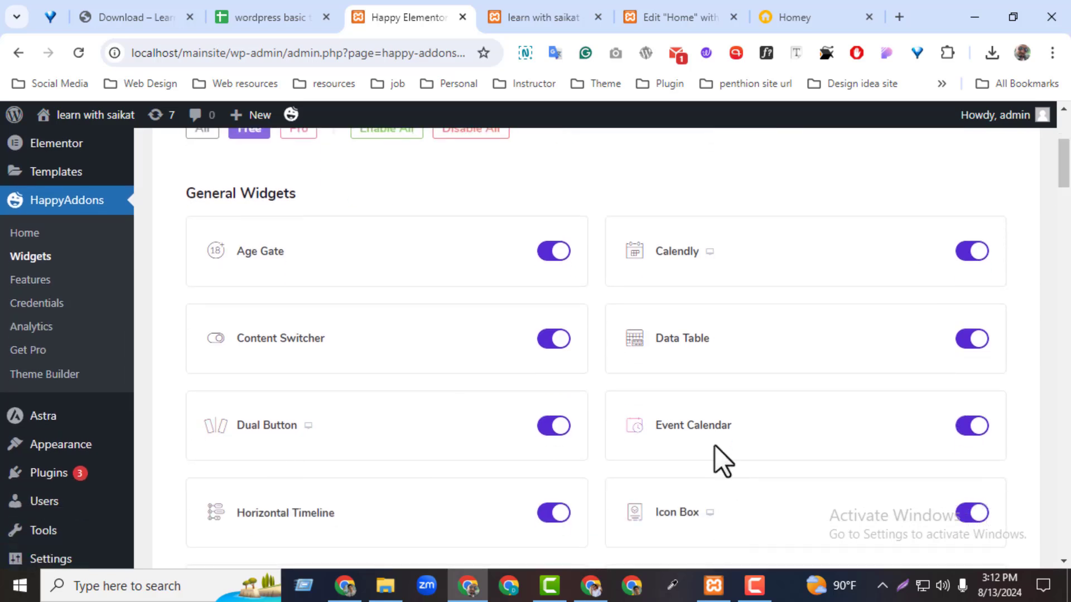
{"action": "scroll", "coordinate": [1052, 227], "scroll_direction": "down", "scroll_amount": 2}
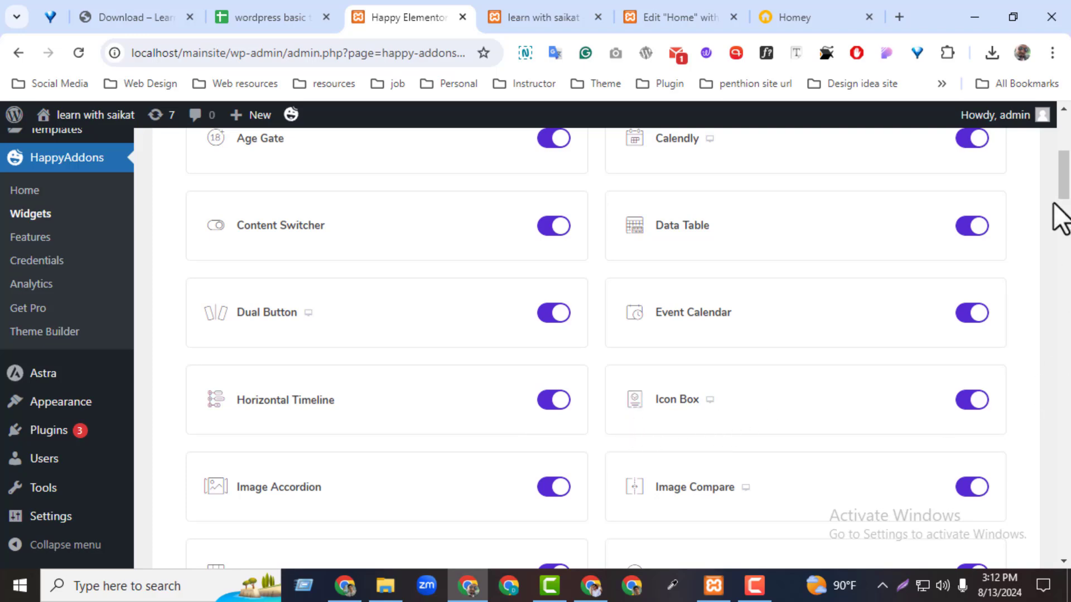
{"action": "scroll", "coordinate": [1052, 215], "scroll_direction": "down", "scroll_amount": 3}
{"action": "scroll", "coordinate": [524, 505], "scroll_direction": "up", "scroll_amount": 5}
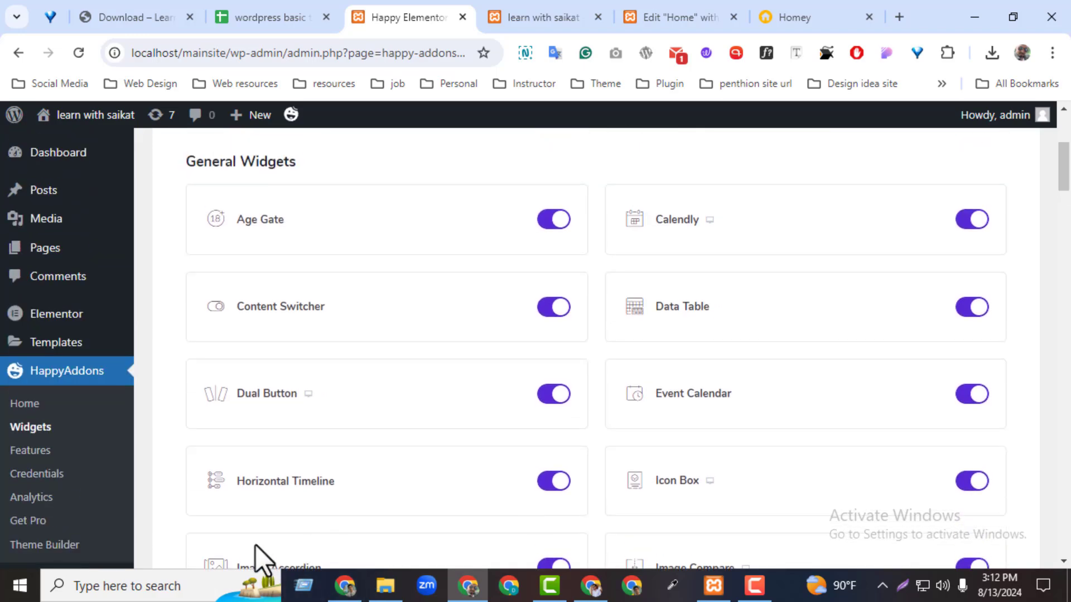
Return to the Home page in the Elementor editor and reload it to load the new widgets
{"action": "left_click", "coordinate": [663, 19]}
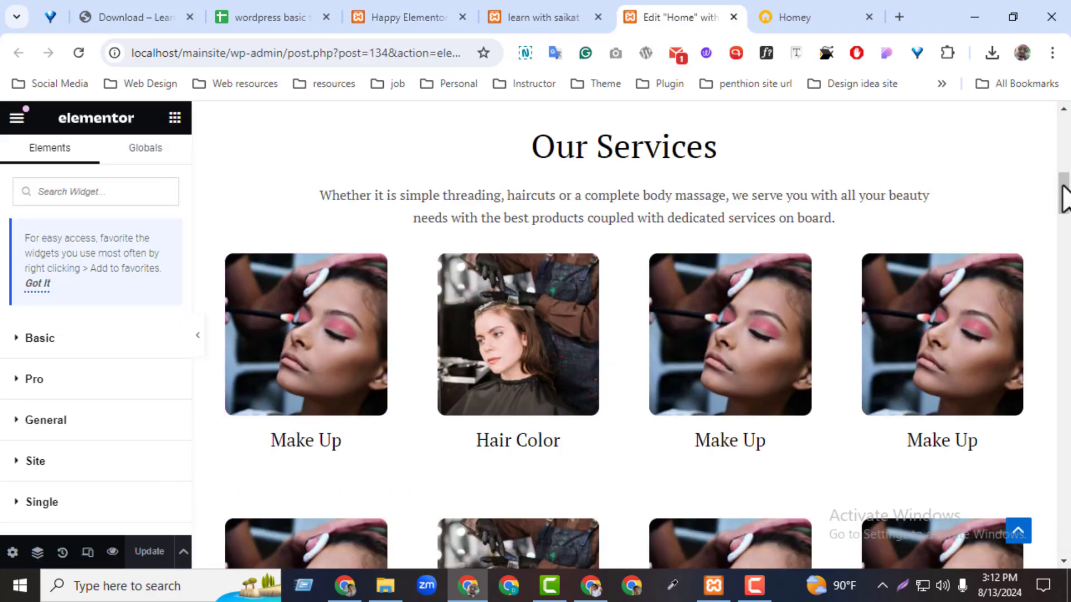
{"action": "scroll", "coordinate": [186, 292], "scroll_direction": "down", "scroll_amount": 1}
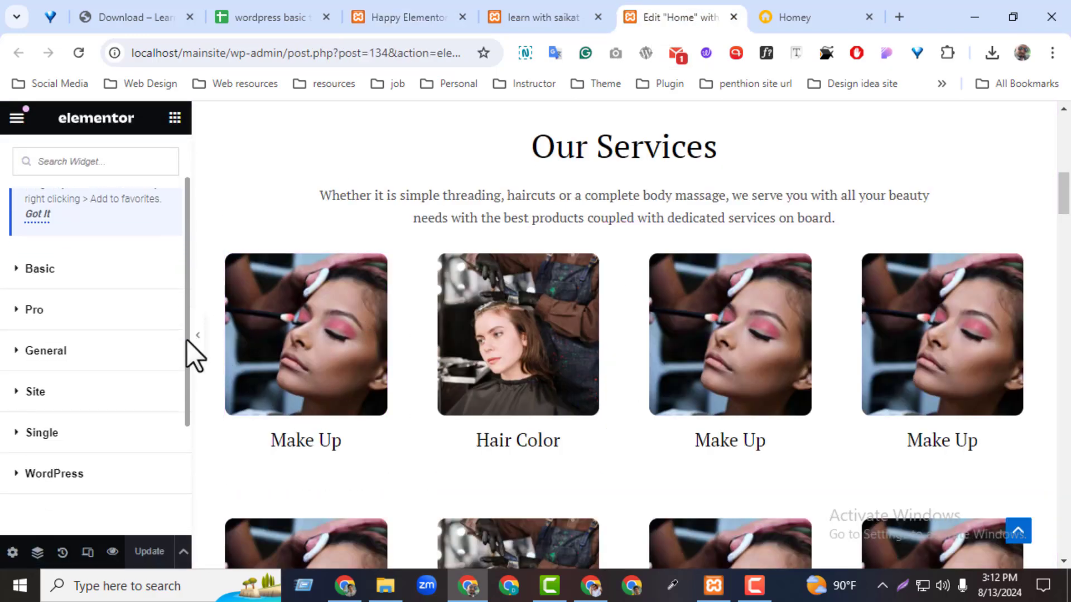
{"action": "scroll", "coordinate": [186, 340], "scroll_direction": "down", "scroll_amount": 1}
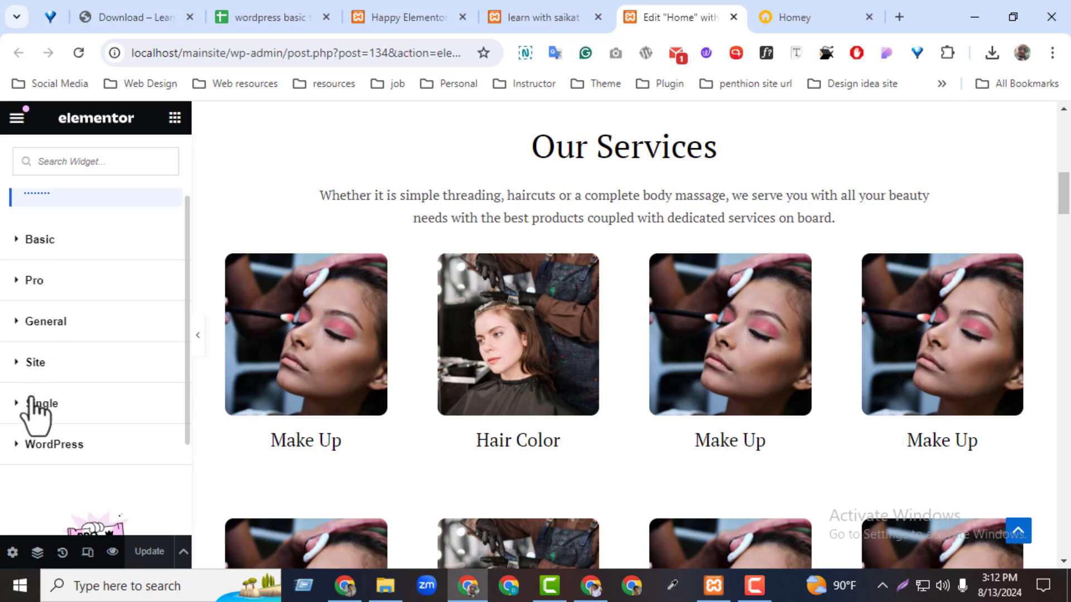
{"action": "left_click", "coordinate": [83, 62]}
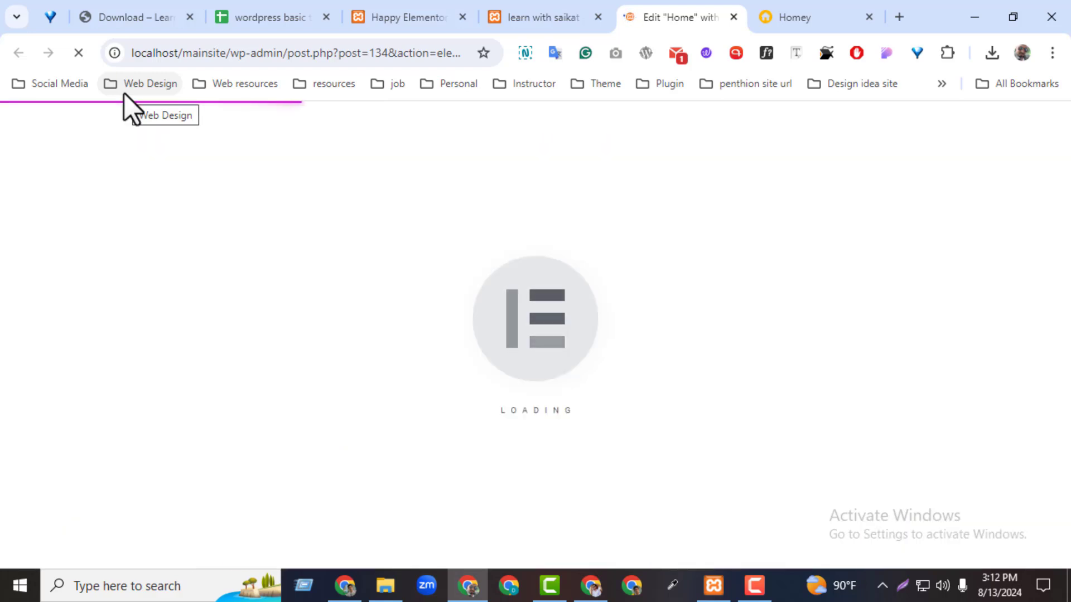
{"action": "left_click", "coordinate": [381, 14]}
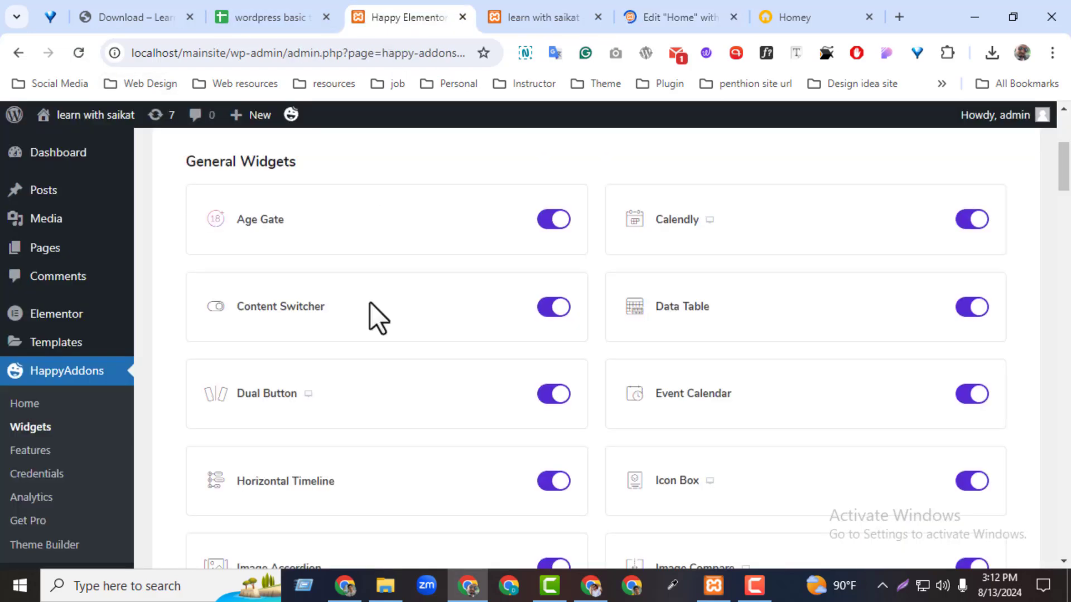
{"action": "left_click", "coordinate": [628, 18]}
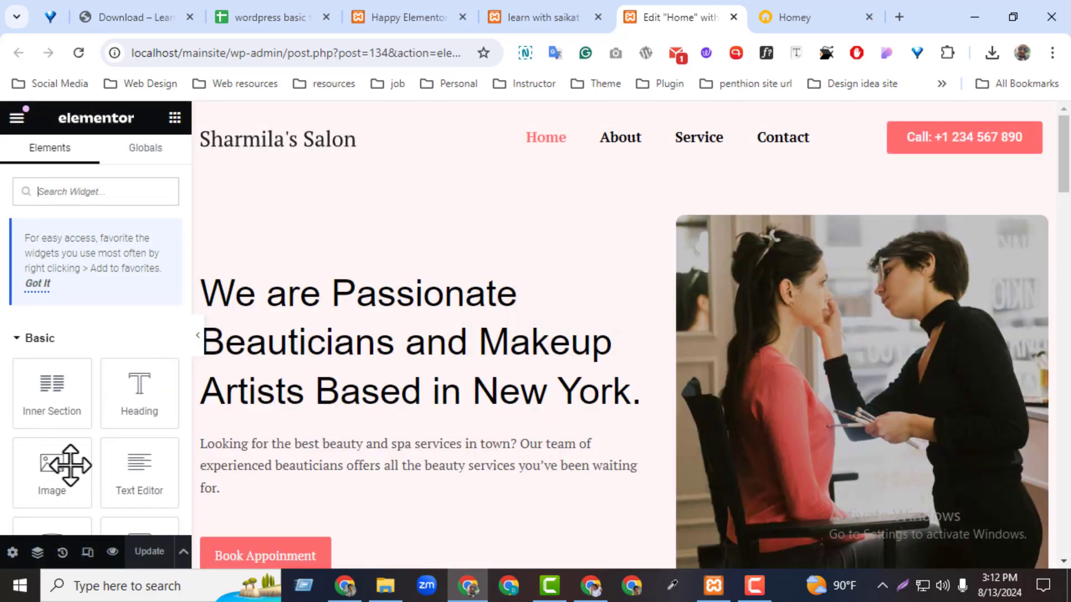
Collapse the Basic, Pro and General widget groups and look over the widgets in the Happy Addons group
{"action": "left_click", "coordinate": [24, 341]}
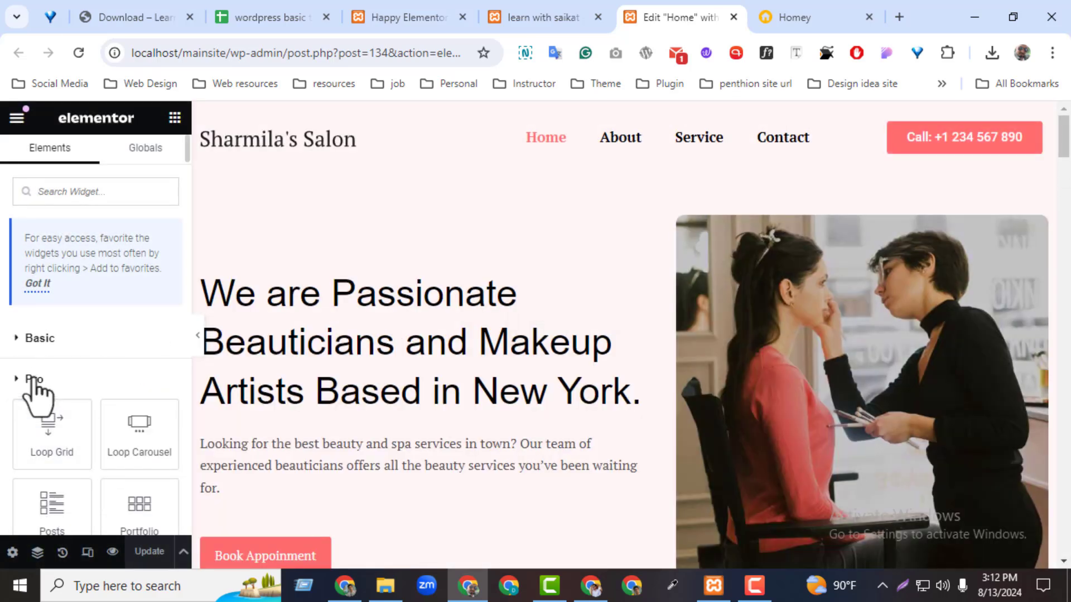
{"action": "left_click", "coordinate": [32, 380]}
{"action": "left_click", "coordinate": [40, 424]}
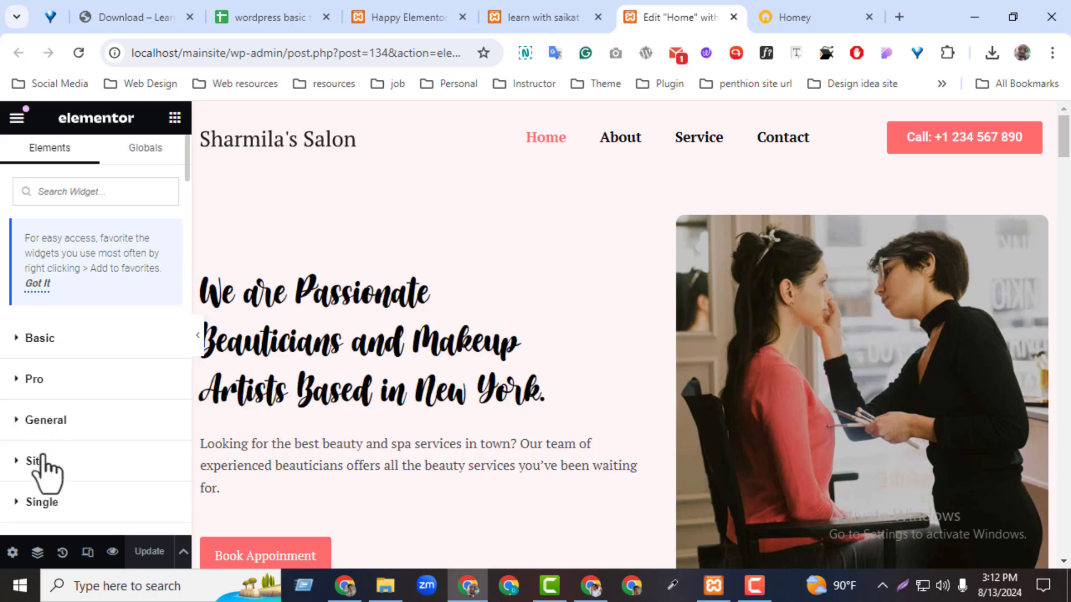
{"action": "scroll", "coordinate": [186, 168], "scroll_direction": "down", "scroll_amount": 4}
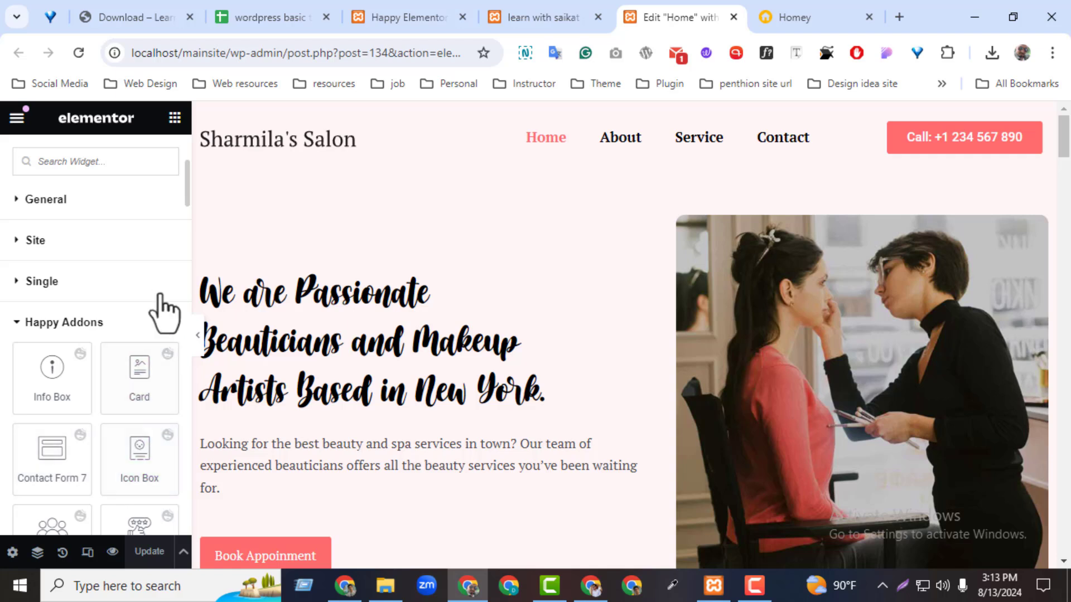
{"action": "left_click_drag", "start_coordinate": [185, 183], "coordinate": [186, 195]}
{"action": "scroll", "coordinate": [167, 218], "scroll_direction": "down", "scroll_amount": 1}
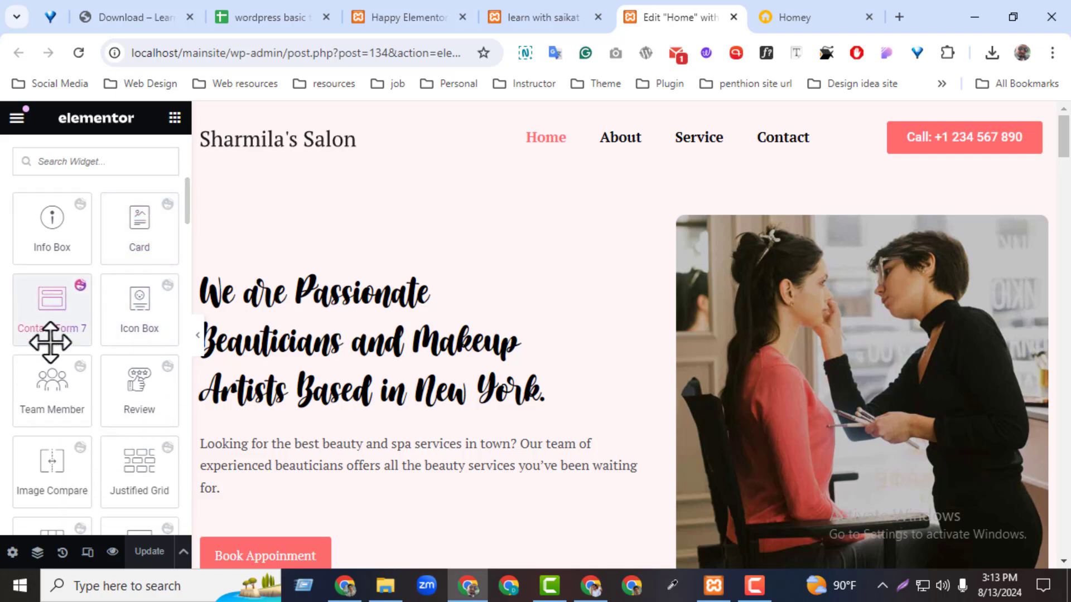
Try to replace the hero section's Book Appoinment button with the Dual Button widget
{"action": "left_click", "coordinate": [94, 165]}
{"action": "type", "text": "dua"}
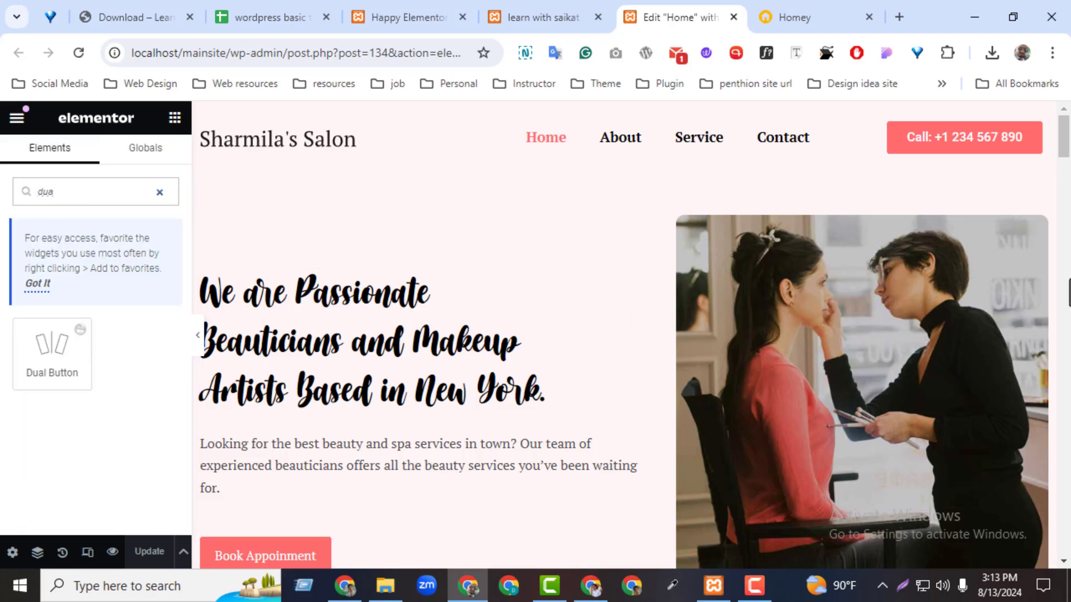
{"action": "scroll", "coordinate": [1062, 156], "scroll_direction": "down", "scroll_amount": 1}
{"action": "scroll", "coordinate": [1062, 161], "scroll_direction": "down", "scroll_amount": 1}
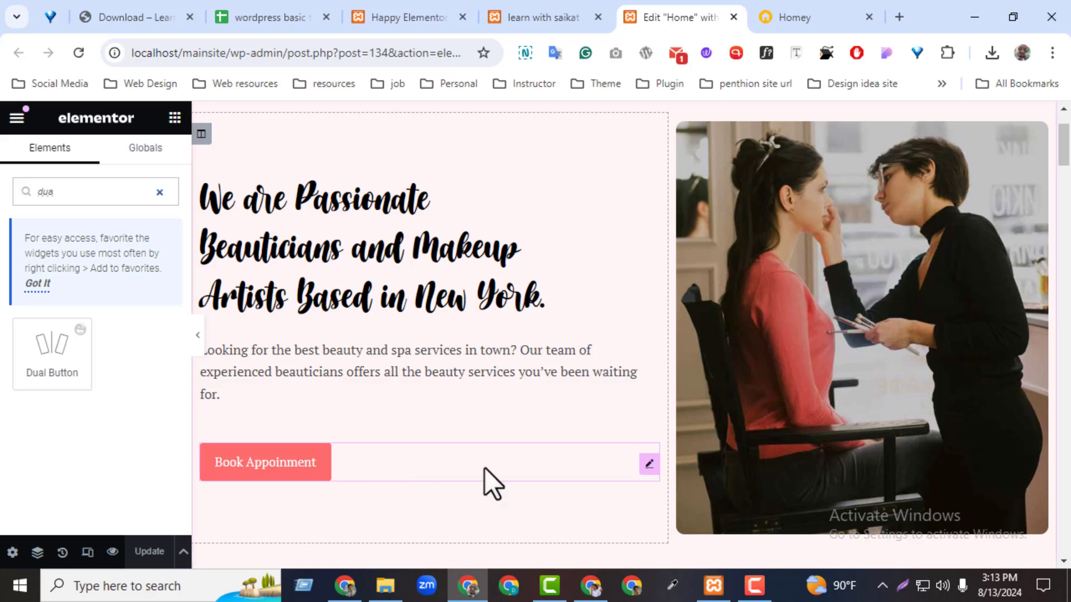
{"action": "right_click", "coordinate": [649, 469]}
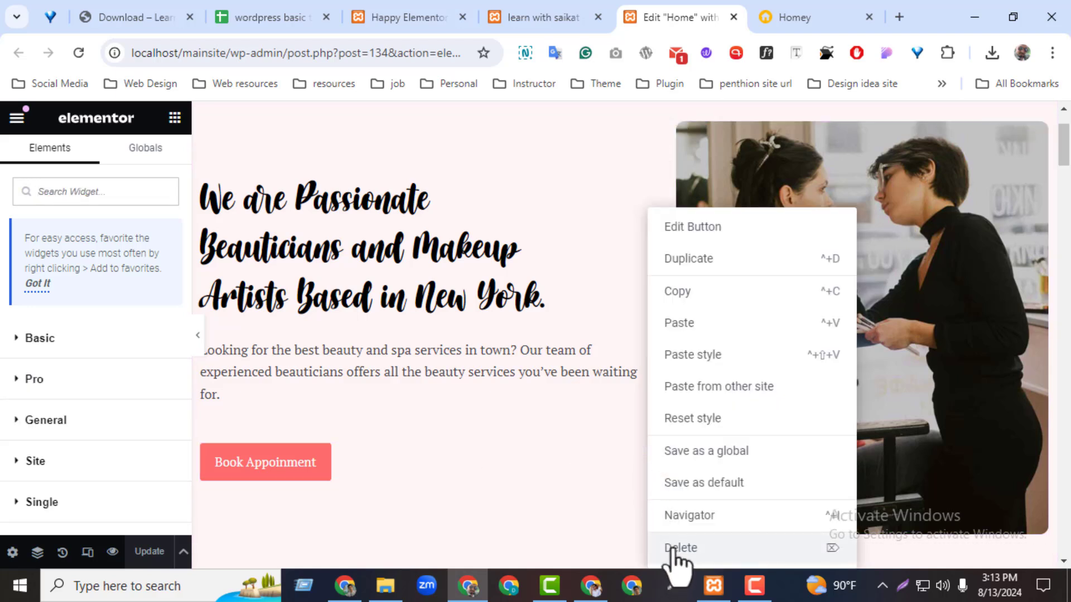
{"action": "left_click", "coordinate": [673, 548]}
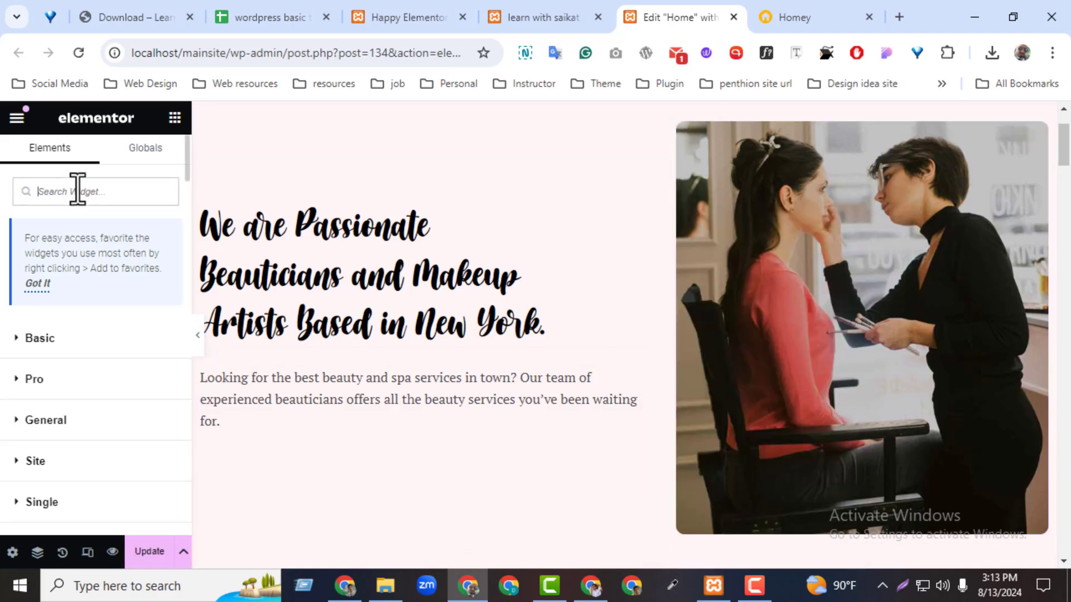
{"action": "type", "text": "dual"}
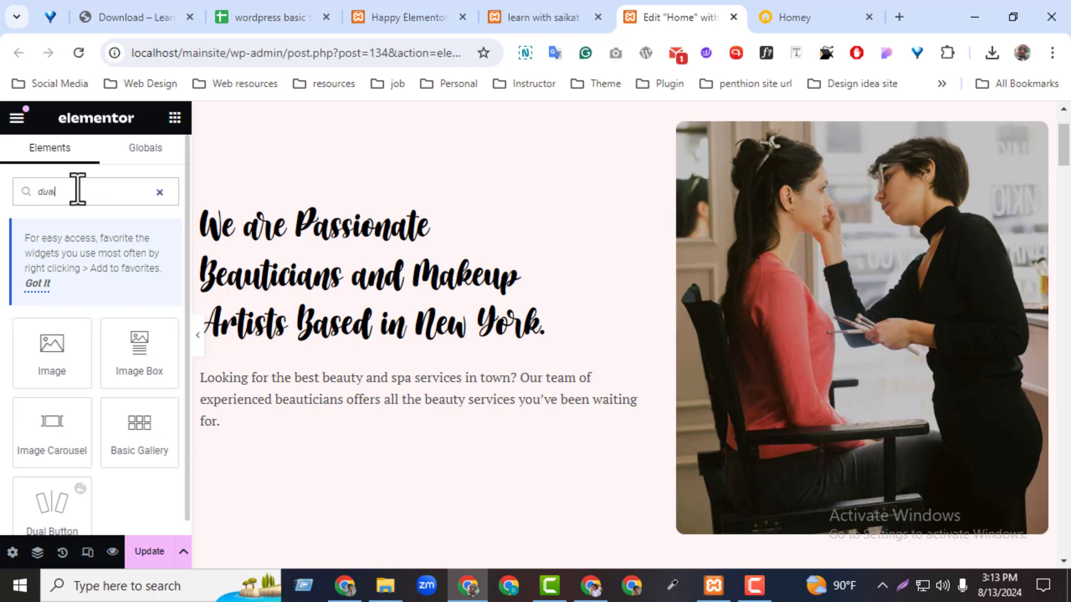
{"action": "left_click_drag", "start_coordinate": [54, 502], "coordinate": [273, 413]}
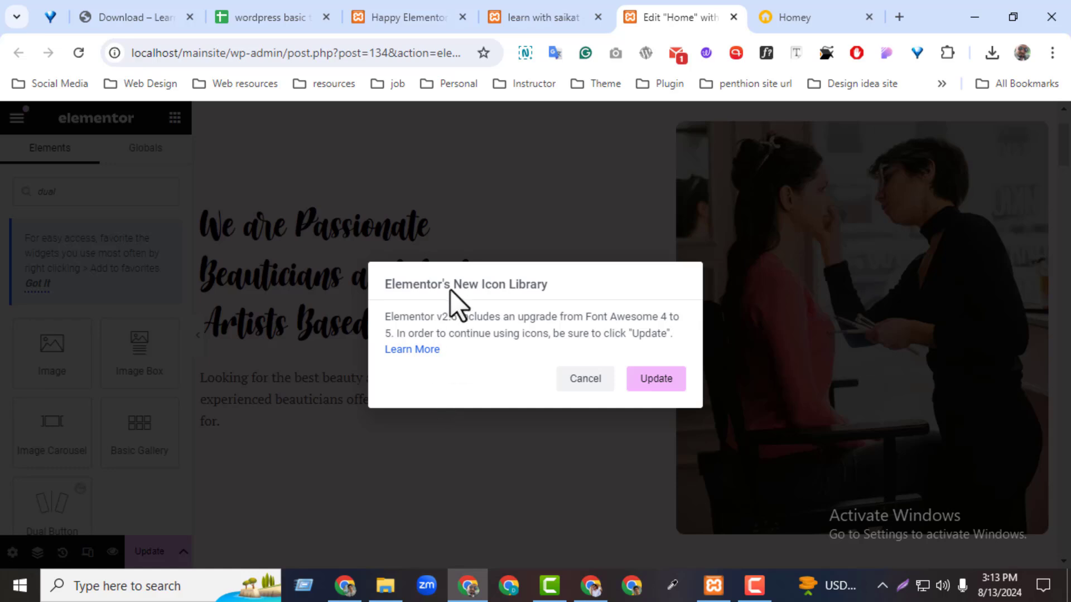
Accept the icon library update, leave the editor without saving, and upgrade Elementor to Font Awesome 5
{"action": "left_click", "coordinate": [650, 379]}
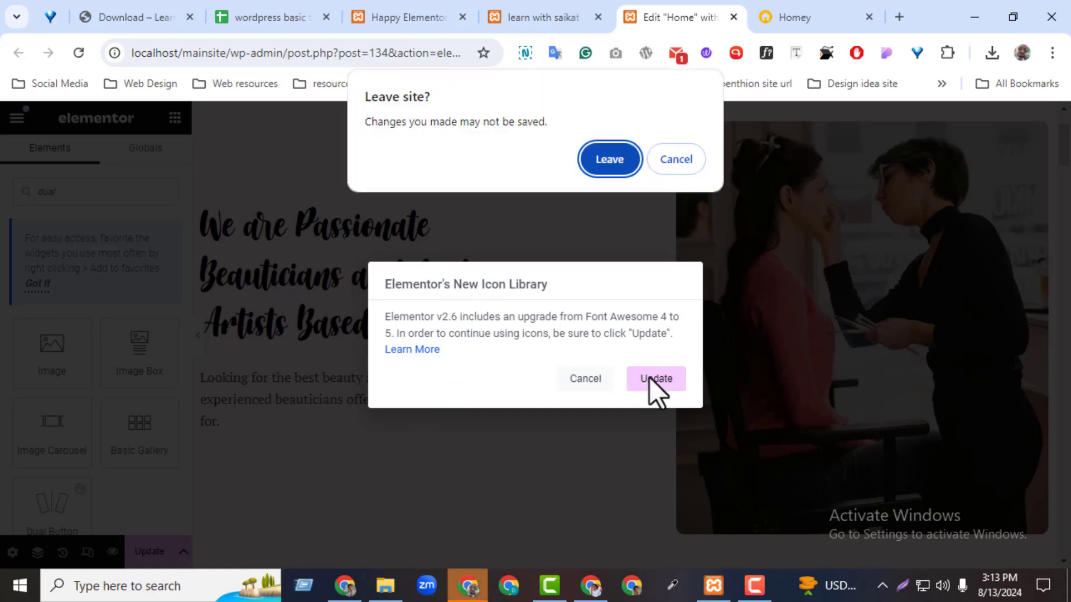
{"action": "left_click", "coordinate": [605, 160]}
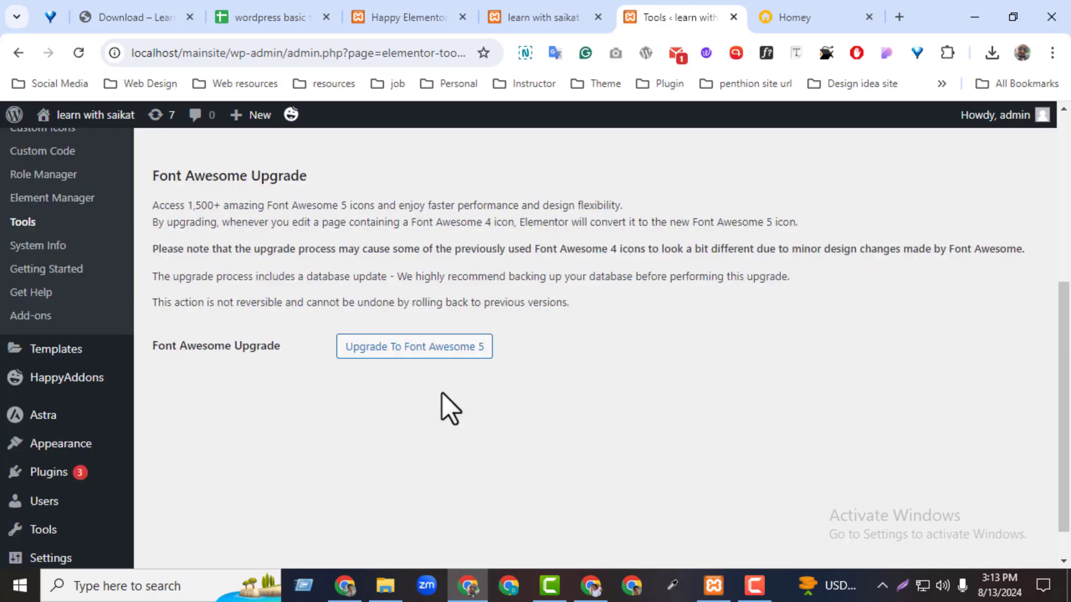
{"action": "left_click", "coordinate": [412, 355]}
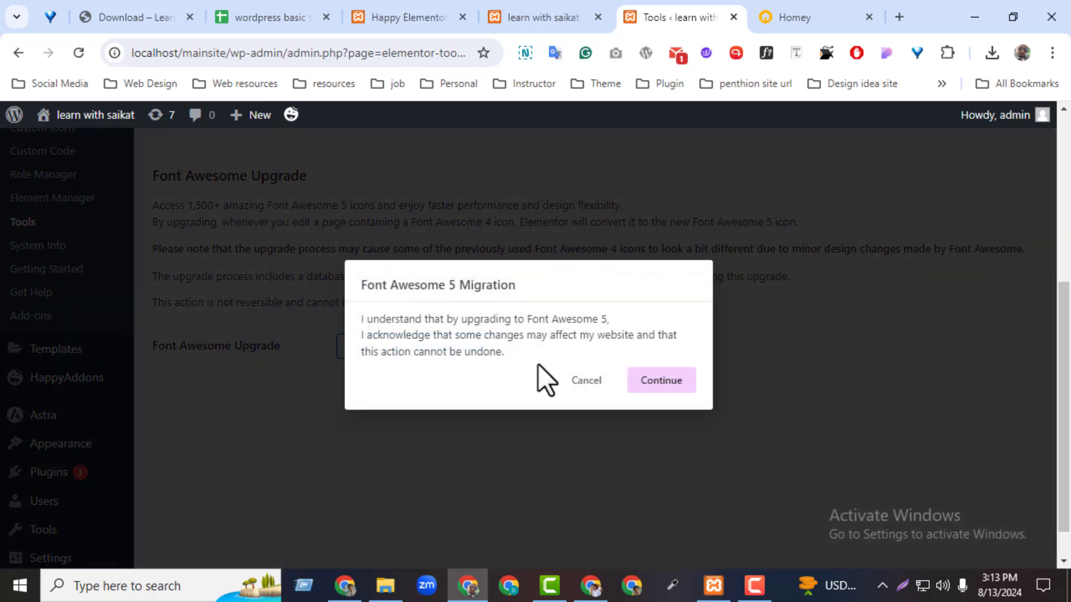
{"action": "left_click", "coordinate": [653, 384]}
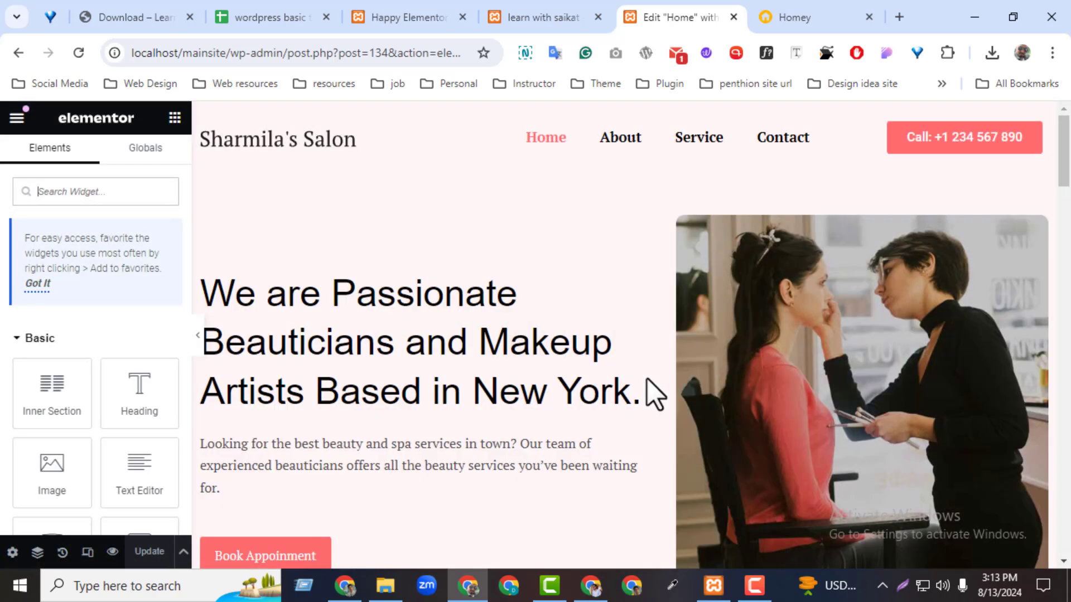
Delete the Book Appoinment button from the hero section of the Home page
{"action": "scroll", "coordinate": [925, 206], "scroll_direction": "down", "scroll_amount": 3}
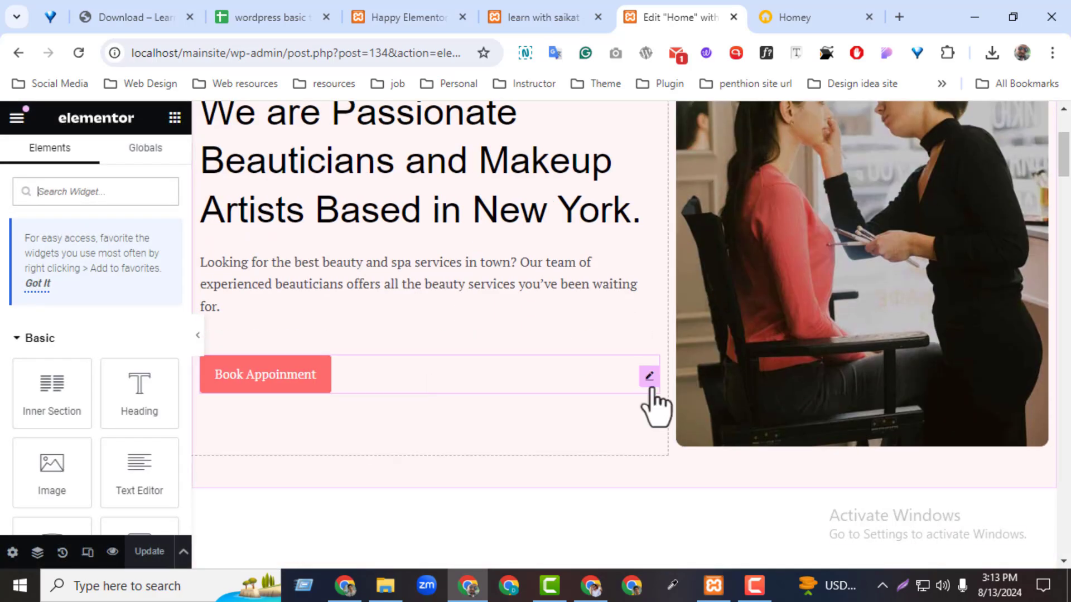
{"action": "scroll", "coordinate": [657, 394], "scroll_direction": "up", "scroll_amount": 3}
{"action": "right_click", "coordinate": [654, 397]}
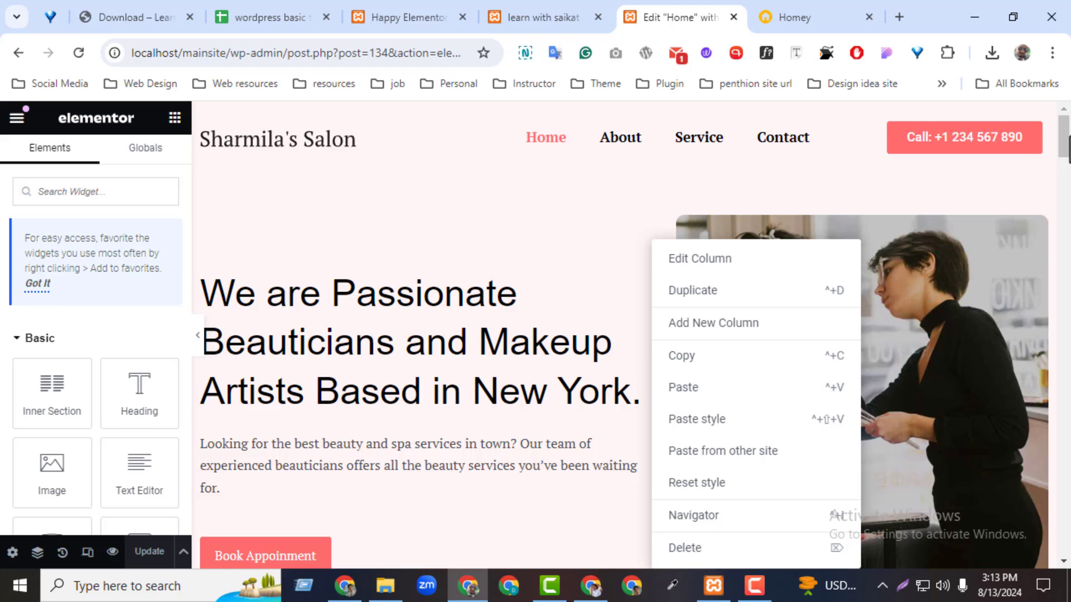
{"action": "scroll", "coordinate": [781, 186], "scroll_direction": "down", "scroll_amount": 6}
{"action": "right_click", "coordinate": [649, 192]}
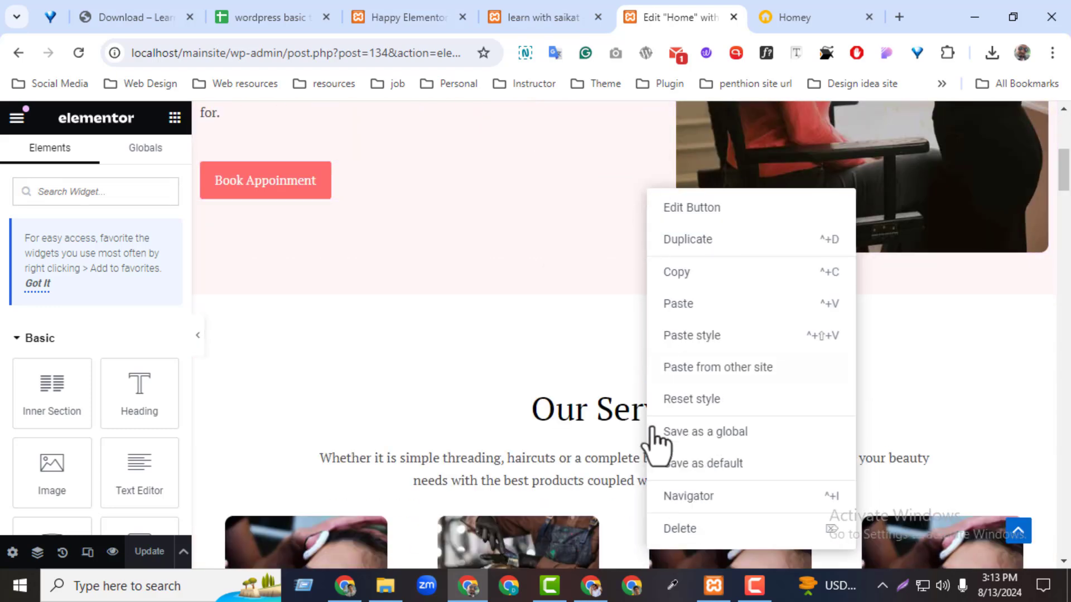
{"action": "left_click", "coordinate": [680, 529]}
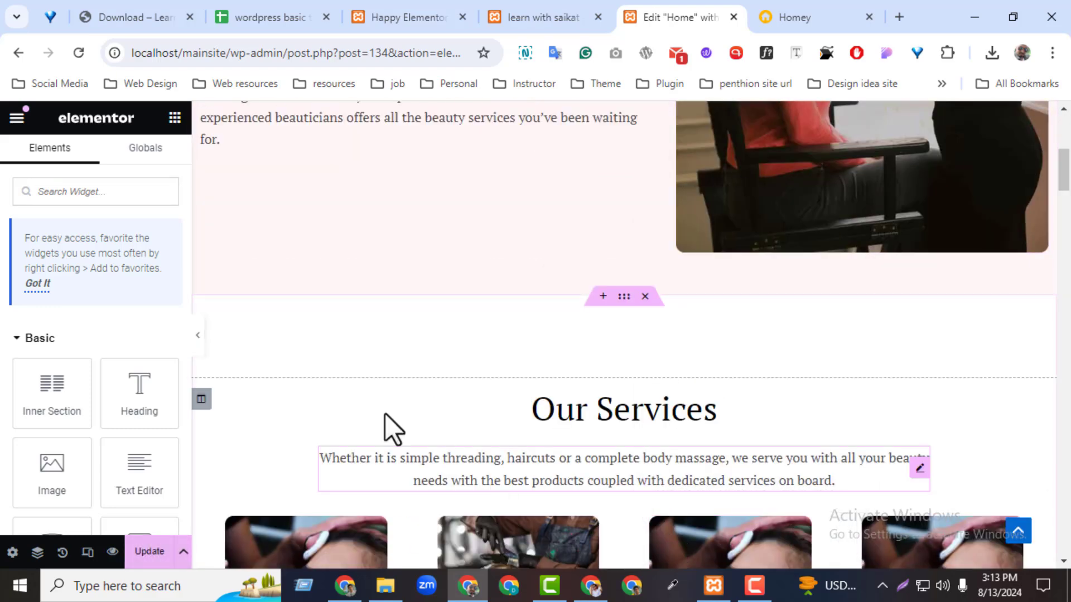
Find the Dual Button widget by searching for "dual" and place it below the hero section's paragraph
{"action": "left_click", "coordinate": [104, 195]}
{"action": "type", "text": "dual"}
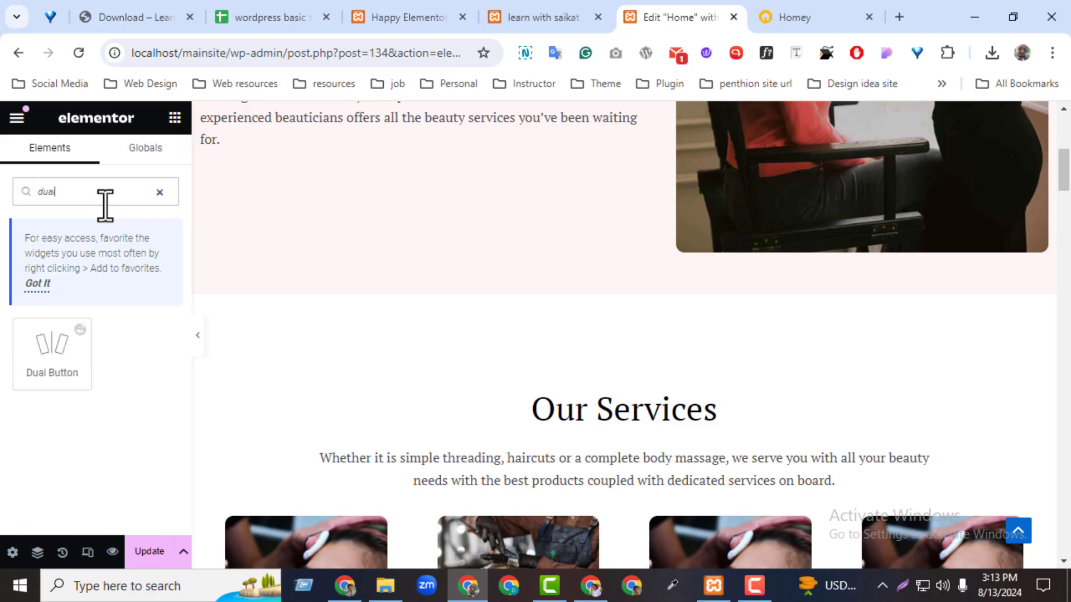
{"action": "left_click_drag", "start_coordinate": [51, 348], "coordinate": [260, 160]}
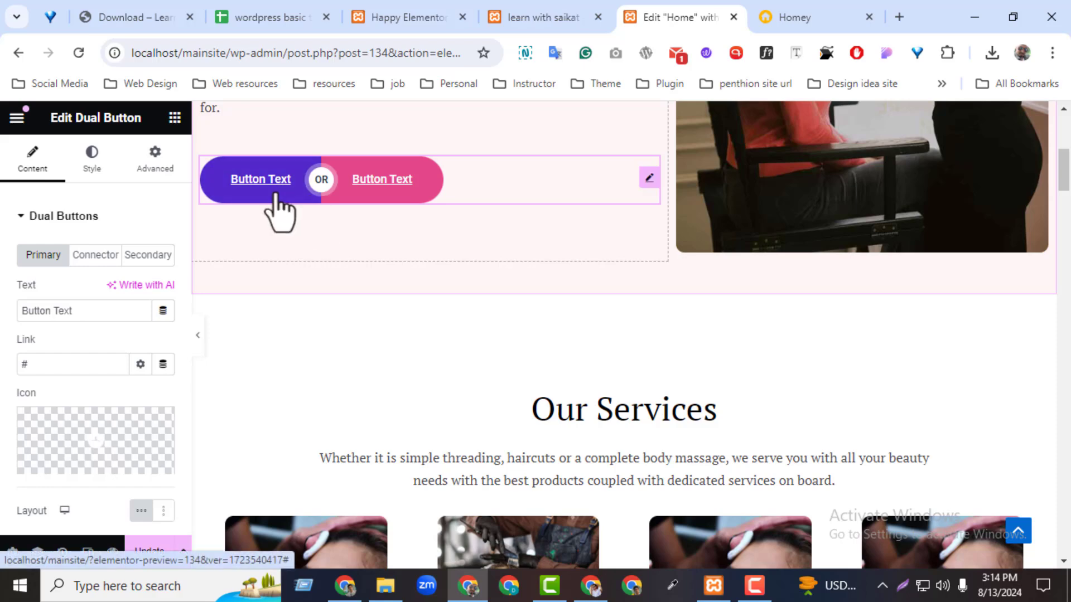
{"action": "scroll", "coordinate": [967, 199], "scroll_direction": "up", "scroll_amount": 3}
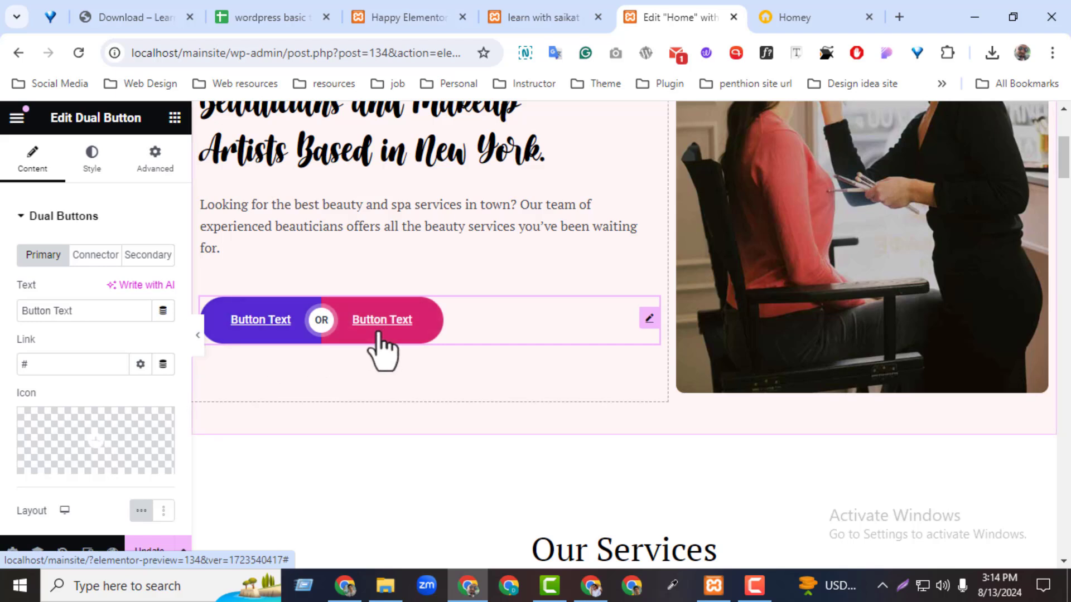
Set the Dual Button's primary text to "All service" and its connector text to "OR"
{"action": "left_click_drag", "start_coordinate": [79, 312], "coordinate": [1, 319]}
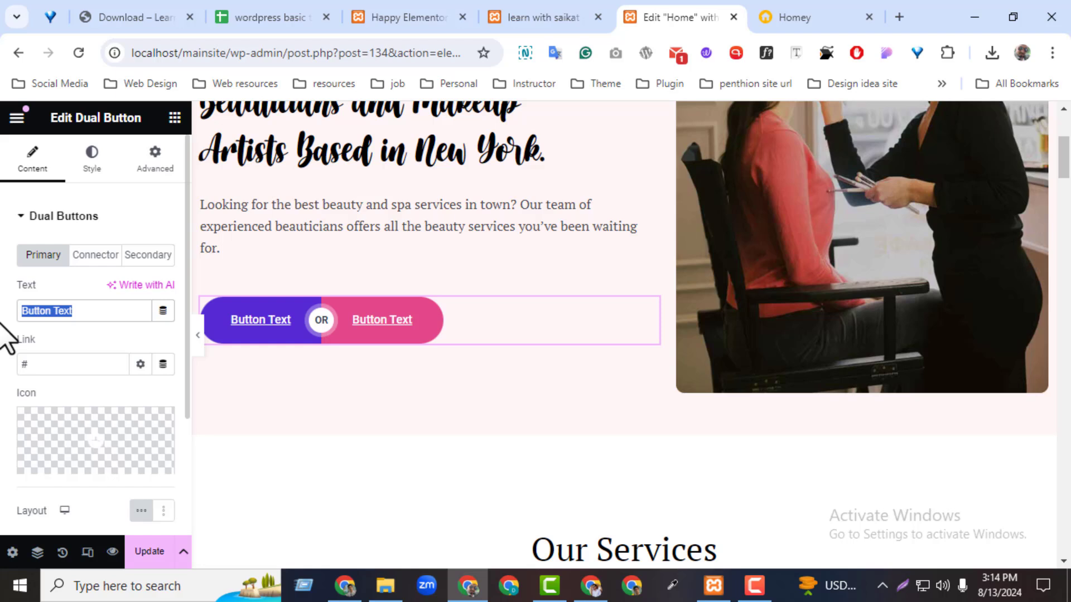
{"action": "type", "text": "CO"}
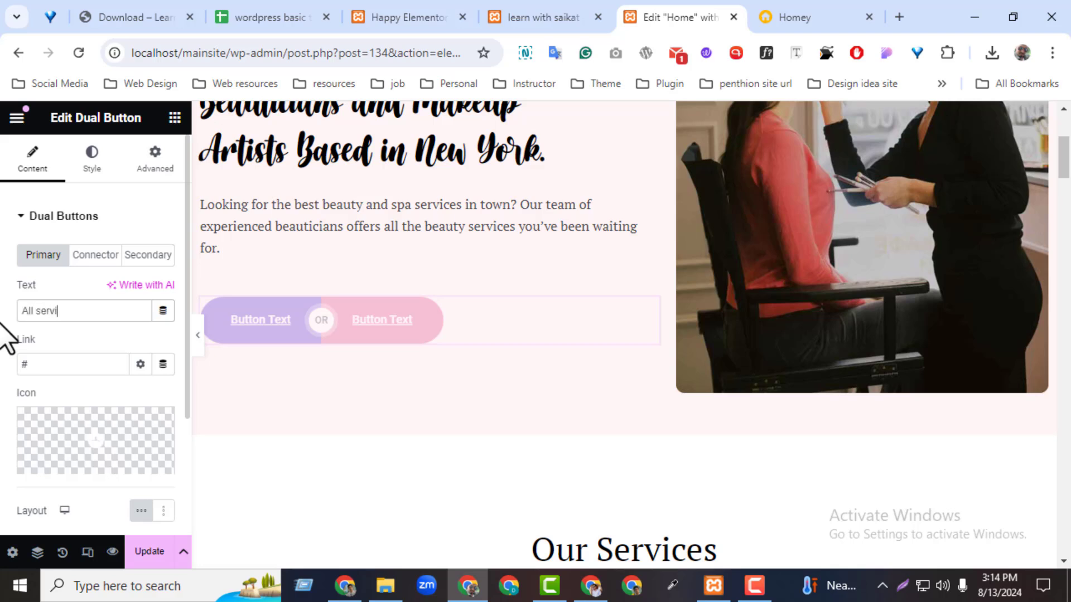
{"action": "left_click", "coordinate": [101, 257]}
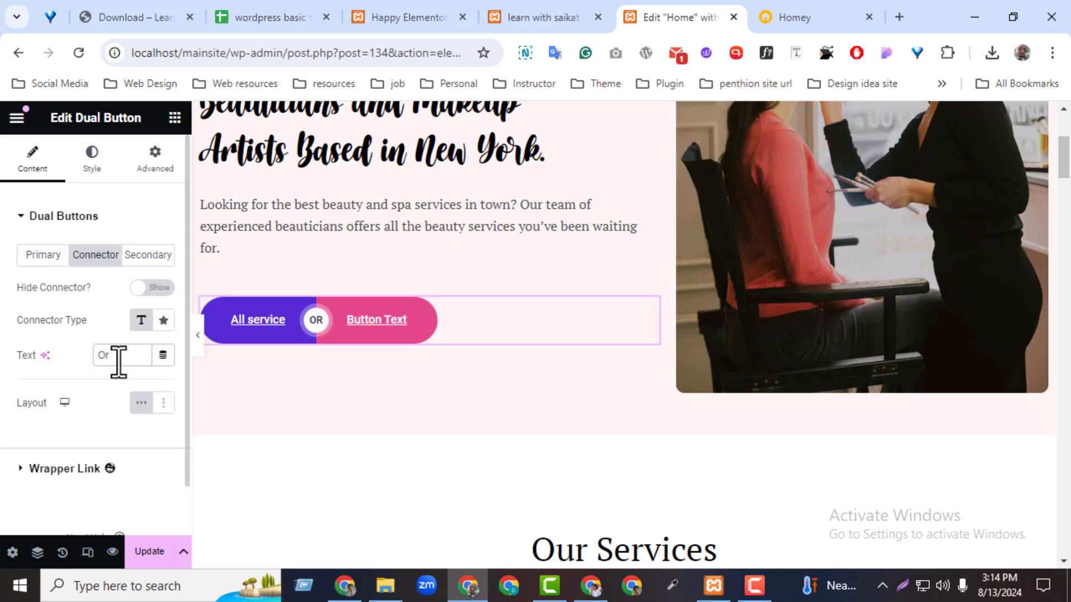
{"action": "key", "text": "BackSpace"}
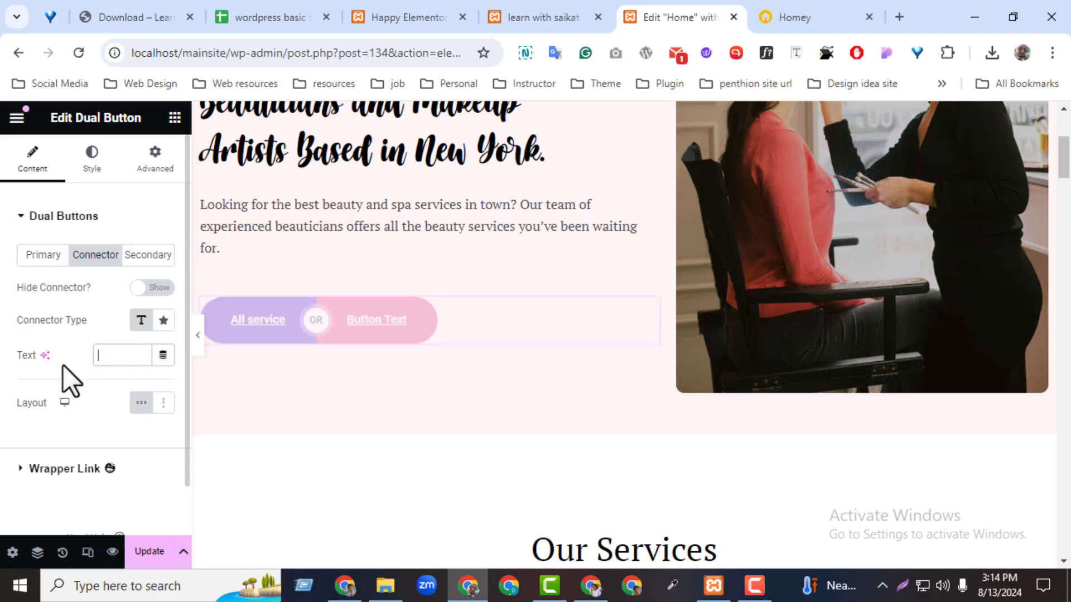
{"action": "type", "text": "OR"}
Set the text of the Dual Button's secondary button to "Contact now"
{"action": "left_click", "coordinate": [149, 260]}
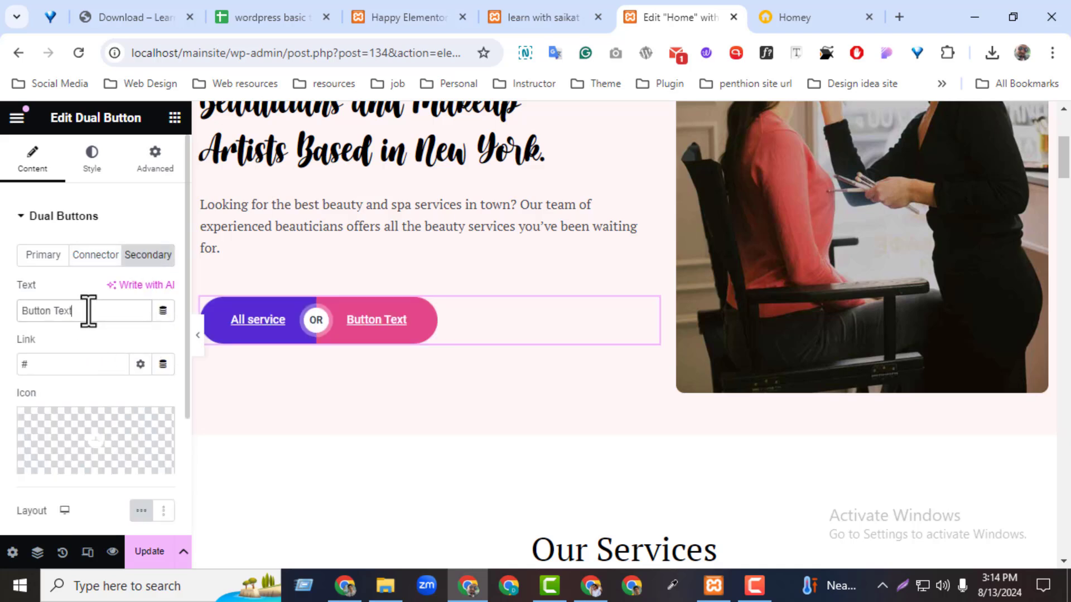
{"action": "left_click_drag", "start_coordinate": [86, 310], "coordinate": [6, 329]}
{"action": "type", "text": "Conact now"}
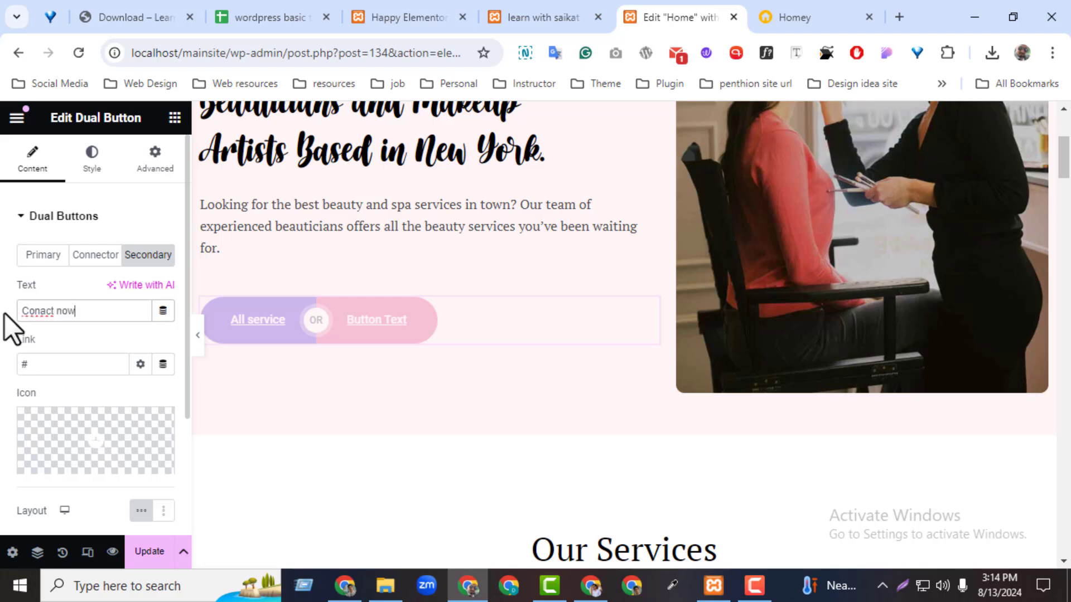
{"action": "right_click", "coordinate": [36, 312]}
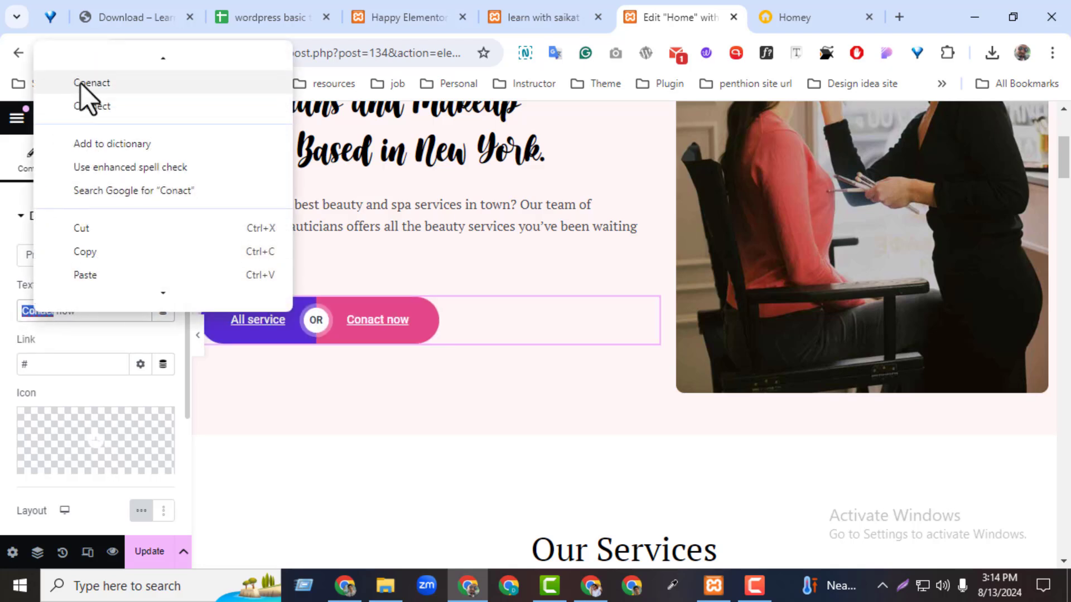
{"action": "left_click", "coordinate": [45, 322]}
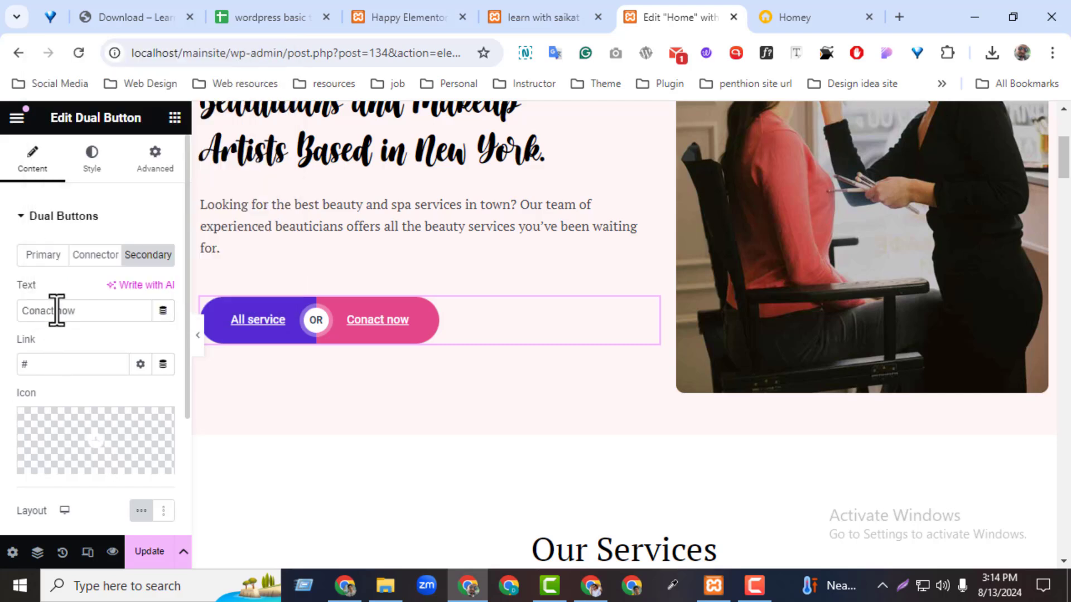
{"action": "left_click_drag", "start_coordinate": [56, 311], "coordinate": [24, 315]}
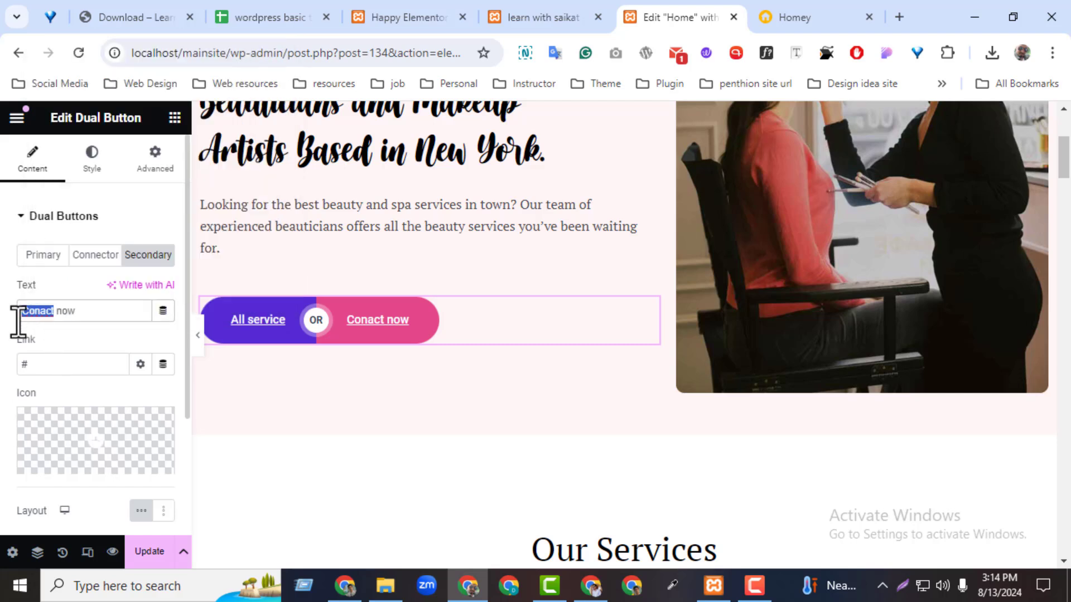
{"action": "key", "text": "BackSpace"}
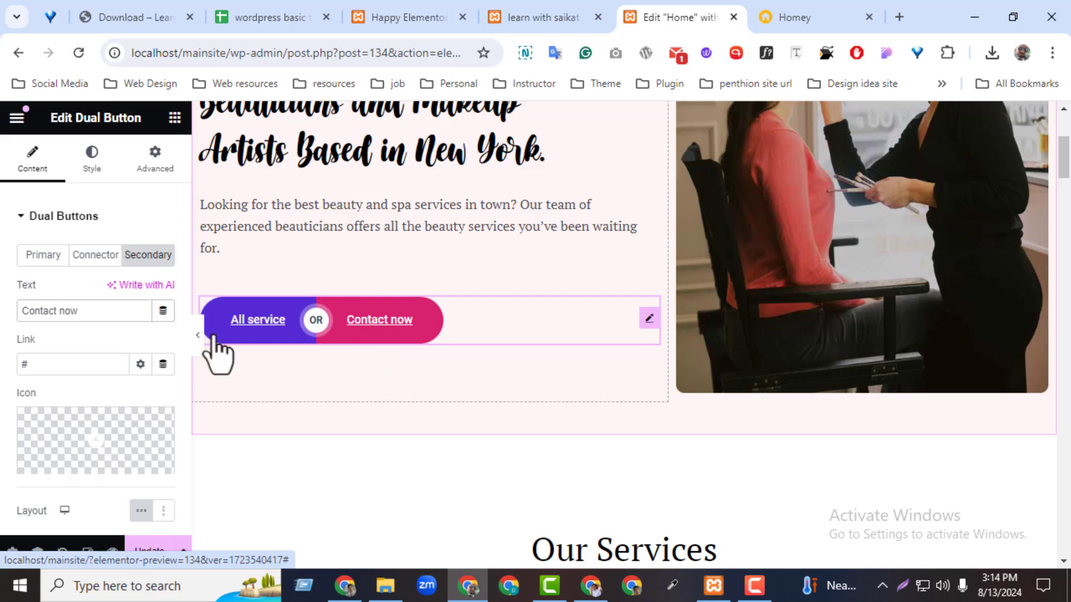
Insert the Angry icon from the icon library into the primary button
{"action": "left_click", "coordinate": [53, 260]}
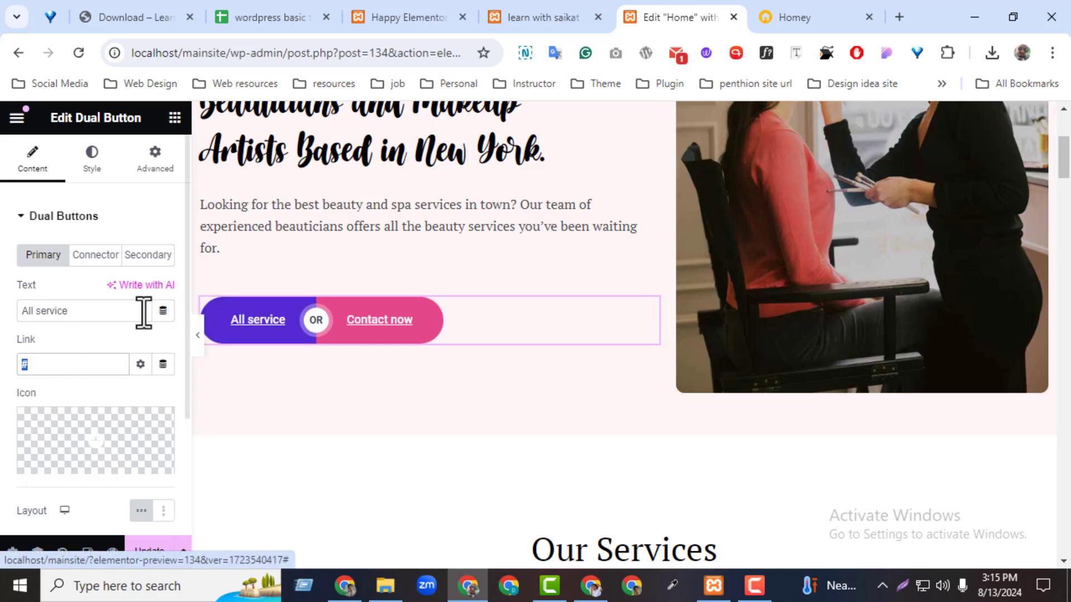
{"action": "left_click", "coordinate": [146, 256]}
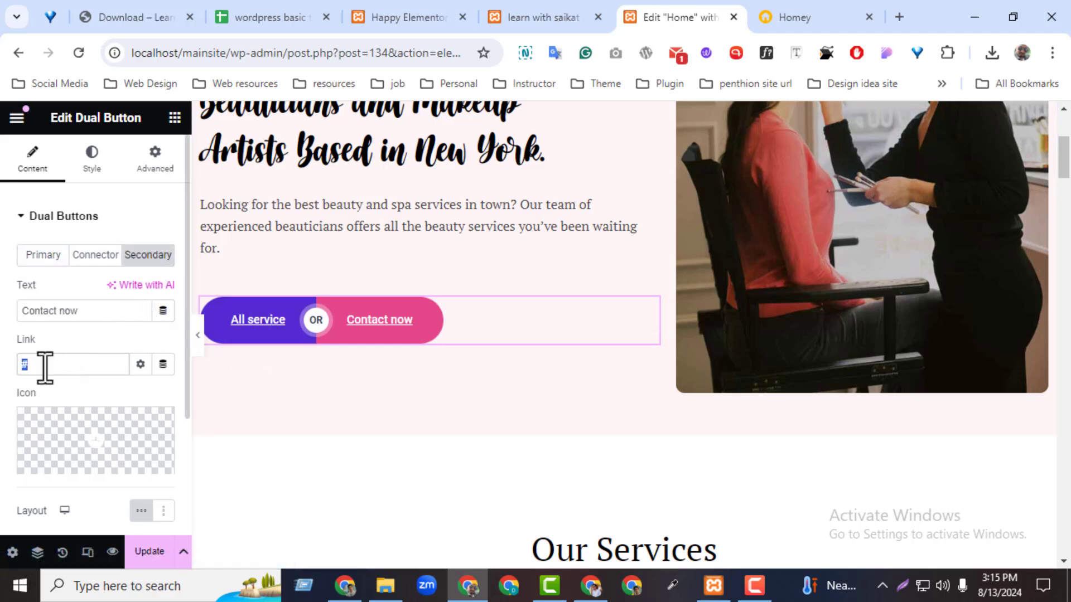
{"action": "left_click", "coordinate": [52, 262]}
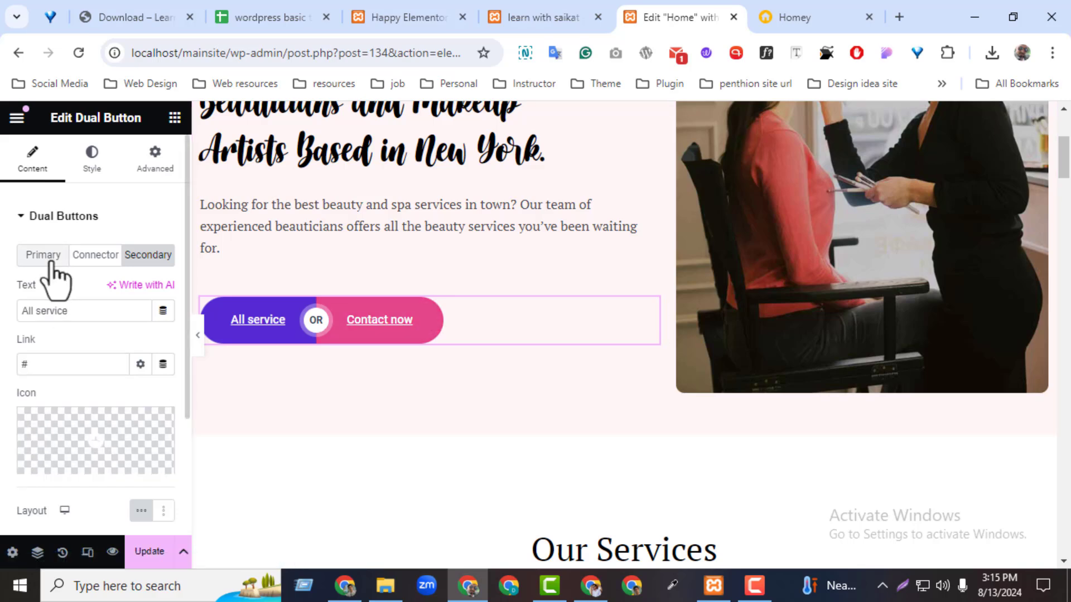
{"action": "left_click", "coordinate": [64, 462]}
{"action": "left_click", "coordinate": [586, 282]}
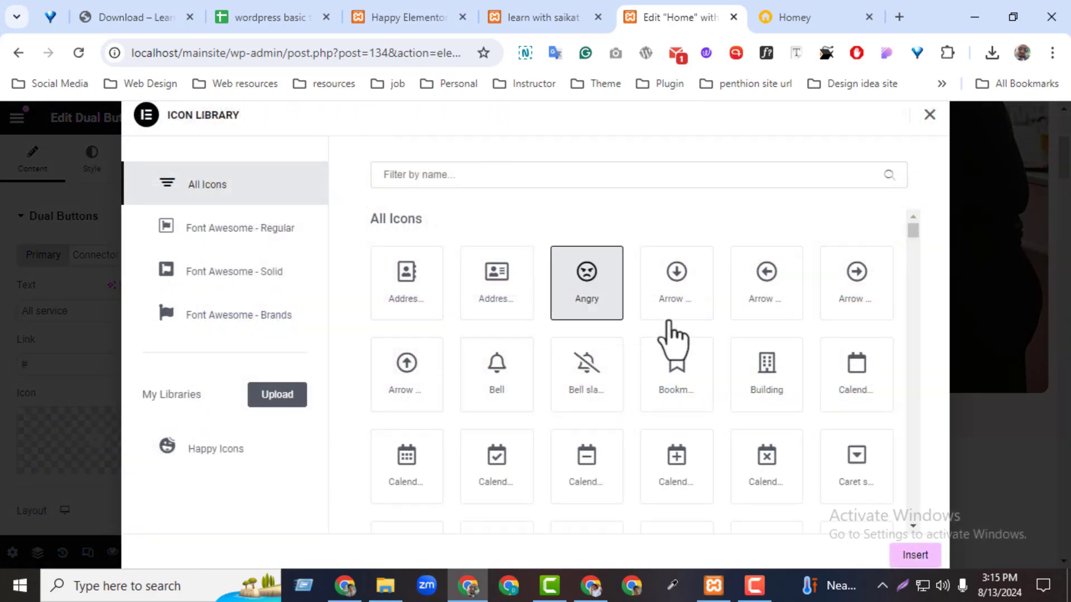
{"action": "left_click", "coordinate": [915, 557]}
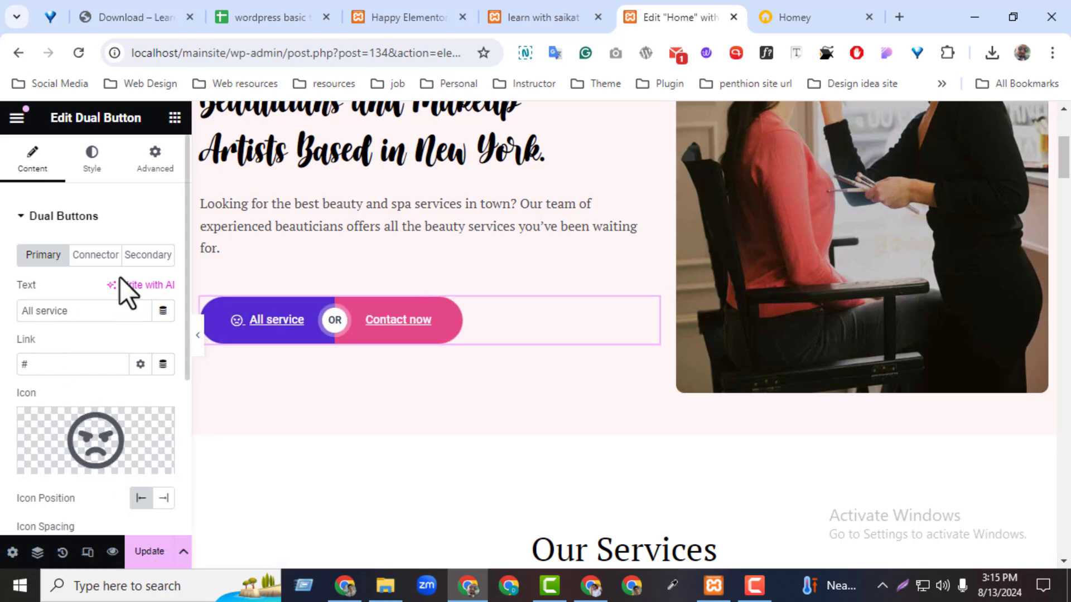
Insert the Bell slash icon from the icon library into the secondary button
{"action": "left_click", "coordinate": [146, 254]}
{"action": "left_click", "coordinate": [70, 463]}
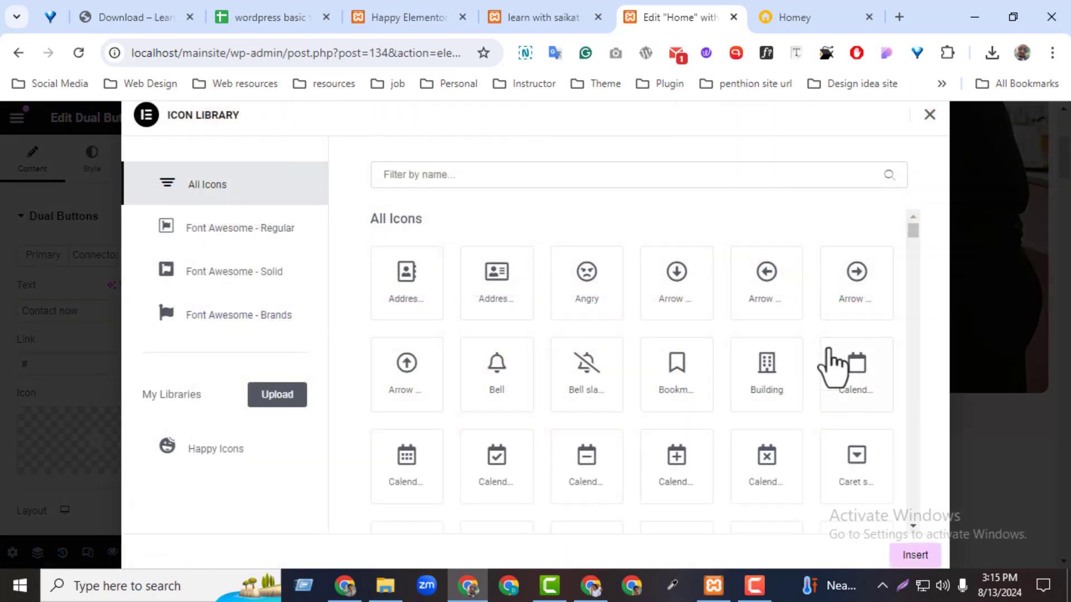
{"action": "left_click", "coordinate": [567, 371]}
{"action": "left_click", "coordinate": [917, 558]}
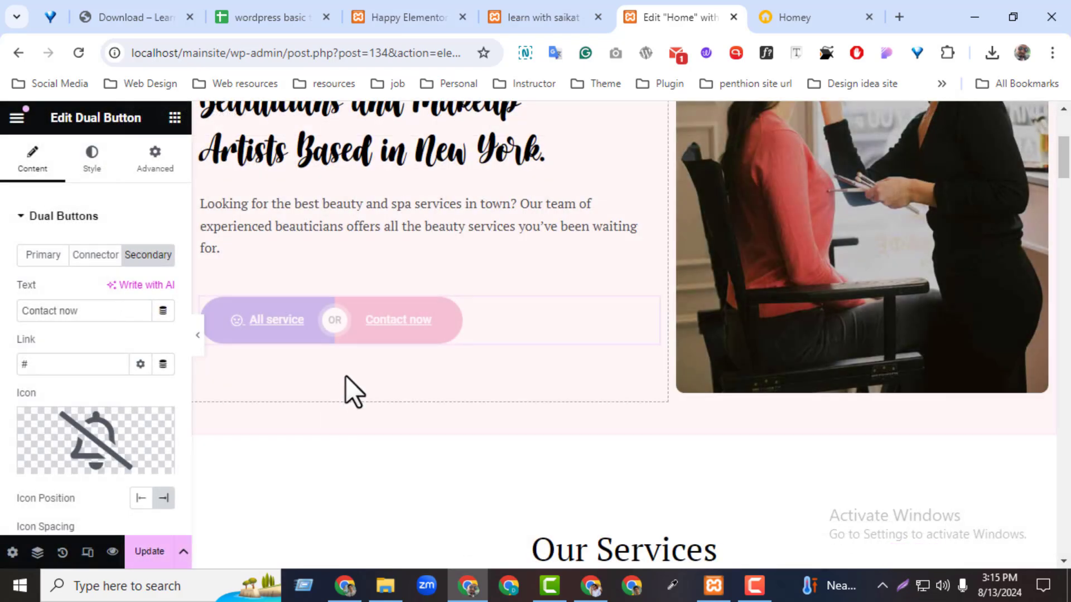
Position the secondary button's icon after the text and set its icon spacing to 28
{"action": "left_click", "coordinate": [140, 498]}
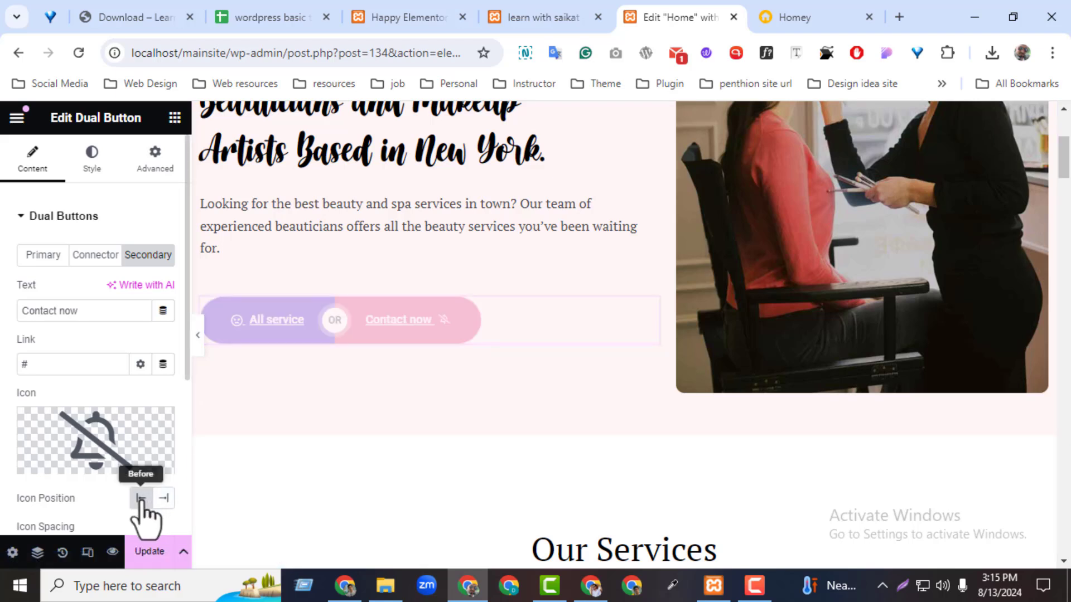
{"action": "left_click", "coordinate": [163, 499]}
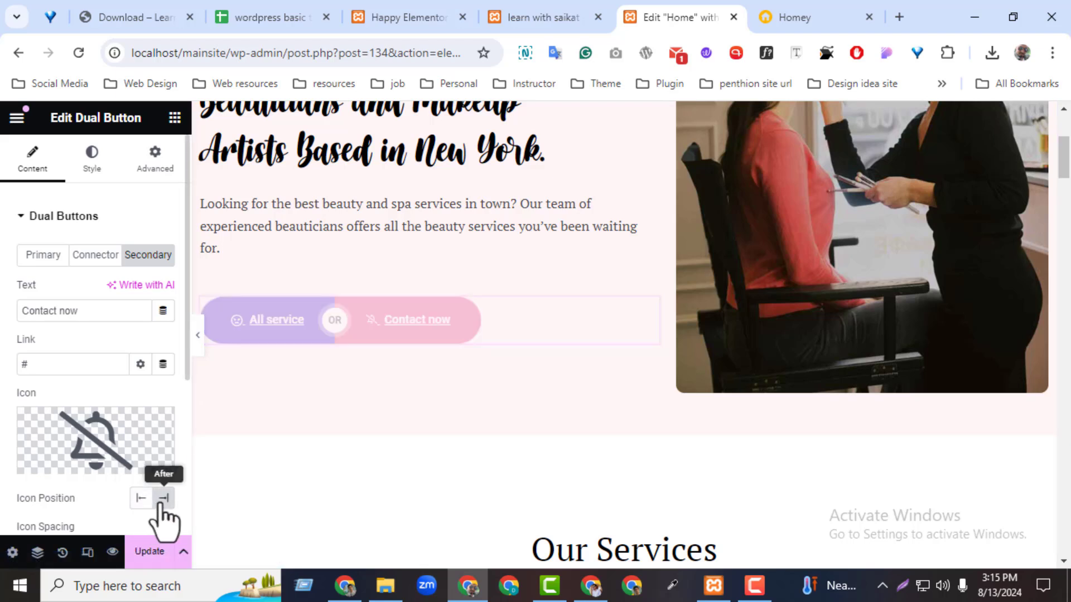
{"action": "scroll", "coordinate": [84, 522], "scroll_direction": "down", "scroll_amount": 3}
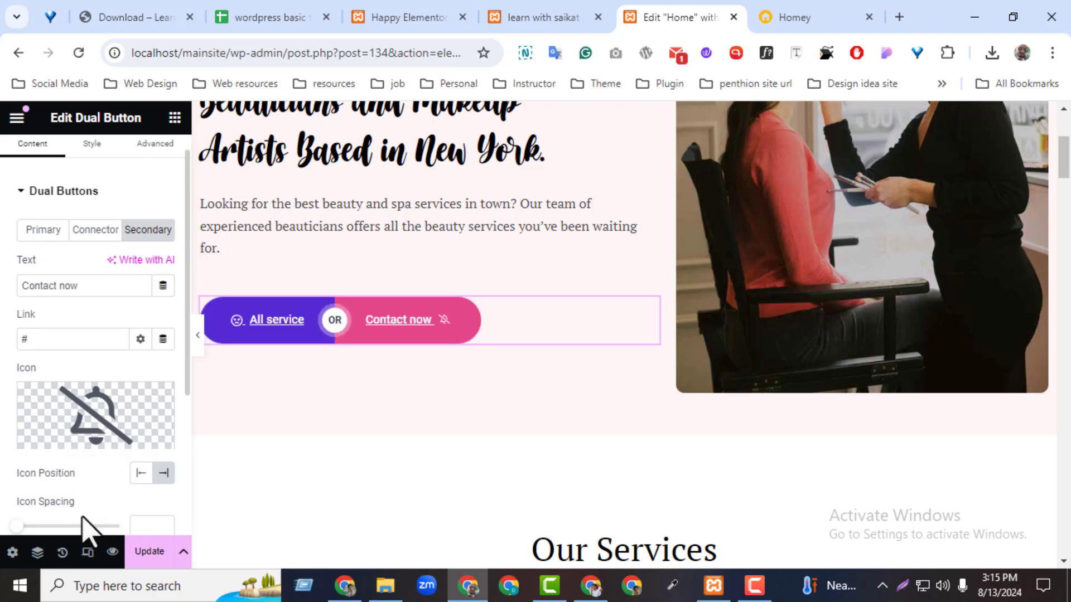
{"action": "left_click_drag", "start_coordinate": [17, 452], "coordinate": [45, 452]}
Try the Stack layout on the Dual Button from both the secondary and primary settings, returning to the side-by-side layout each time
{"action": "left_click", "coordinate": [164, 498]}
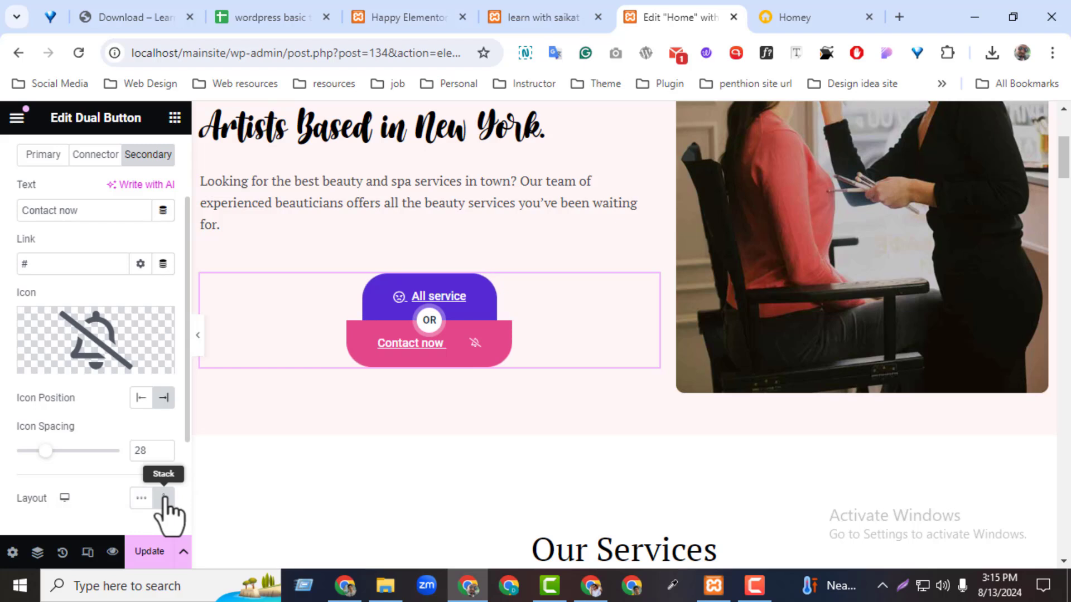
{"action": "left_click", "coordinate": [142, 498]}
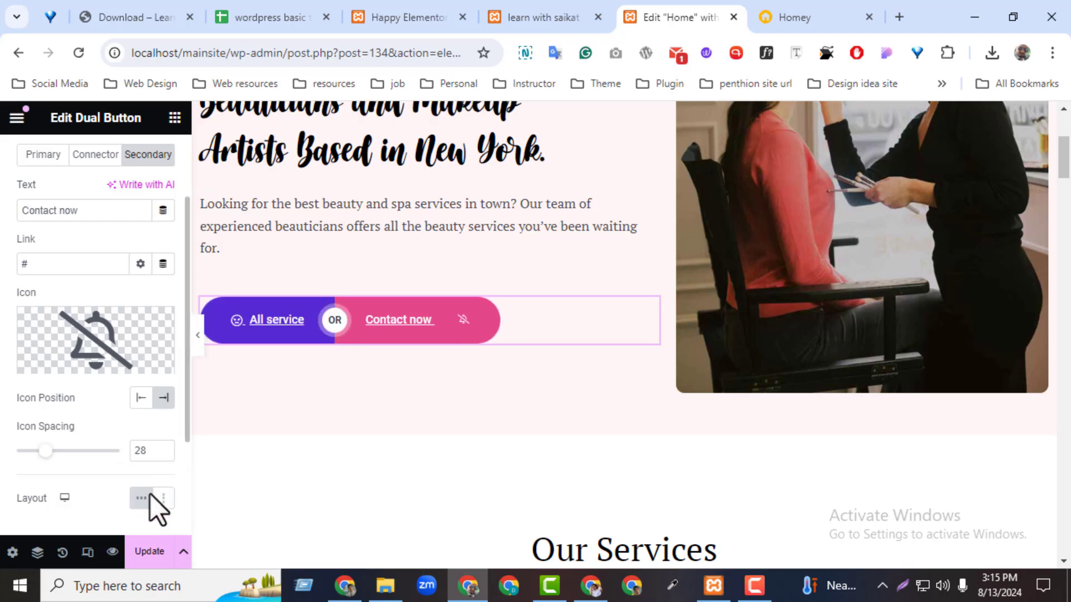
{"action": "scroll", "coordinate": [119, 527], "scroll_direction": "down", "scroll_amount": 3}
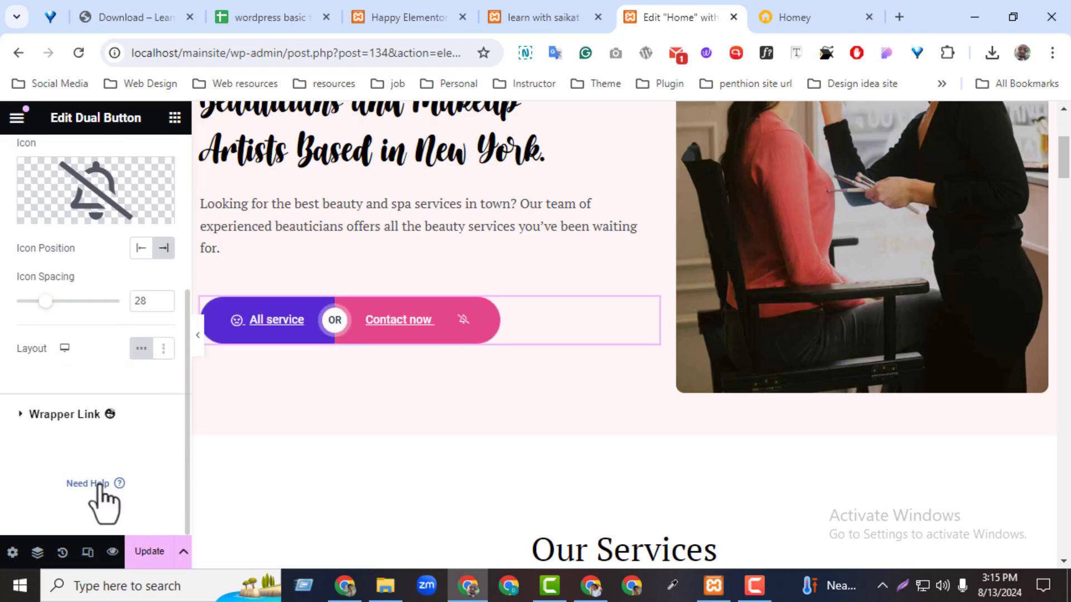
{"action": "scroll", "coordinate": [131, 441], "scroll_direction": "up", "scroll_amount": 1}
{"action": "scroll", "coordinate": [126, 425], "scroll_direction": "up", "scroll_amount": 5}
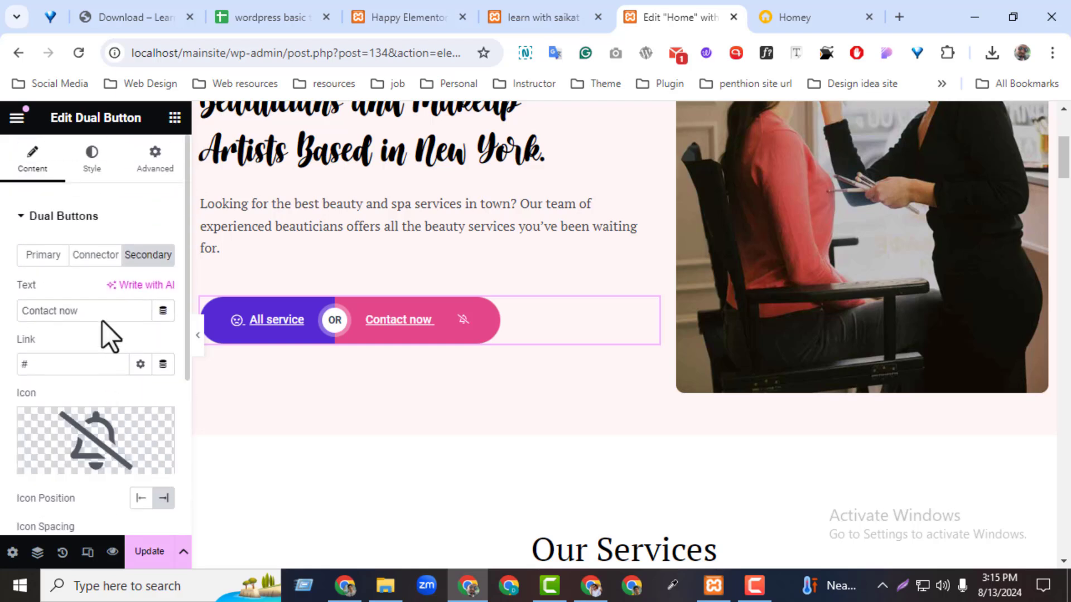
{"action": "left_click", "coordinate": [43, 254]}
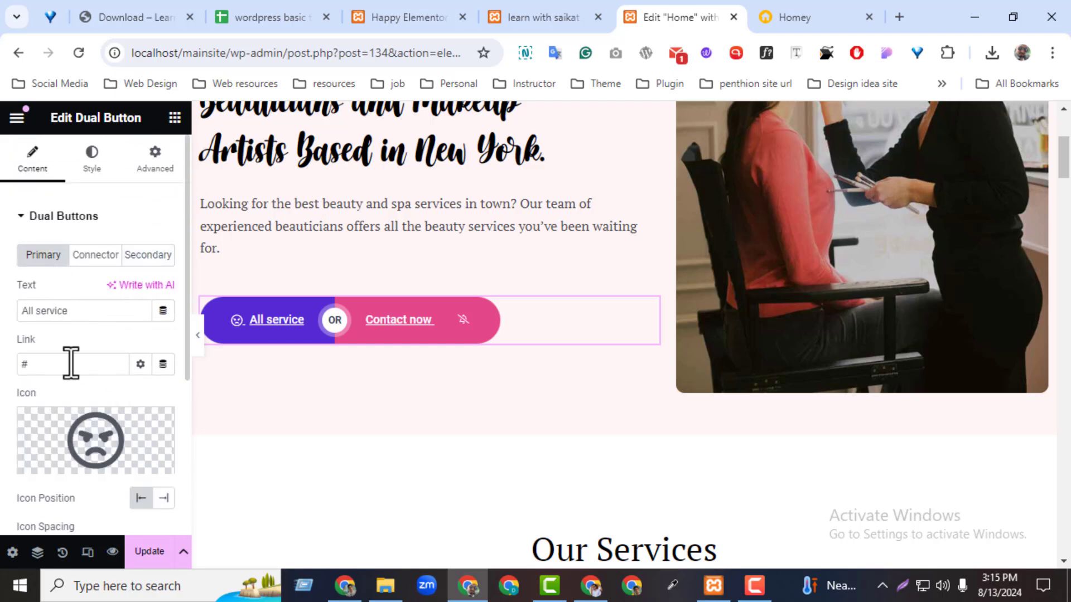
{"action": "left_click_drag", "start_coordinate": [186, 326], "coordinate": [160, 481]}
{"action": "left_click", "coordinate": [163, 348]}
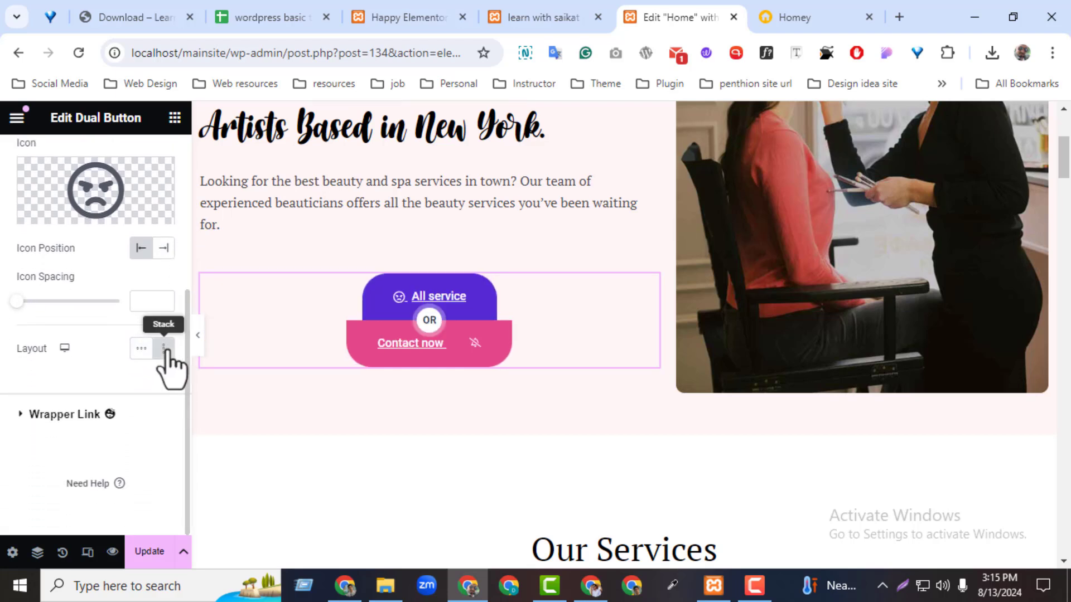
{"action": "left_click", "coordinate": [141, 355]}
{"action": "left_click_drag", "start_coordinate": [186, 429], "coordinate": [158, 210]}
Set the Dual Button's common padding to 17 px on all sides and the space between buttons to 0
{"action": "left_click", "coordinate": [91, 170]}
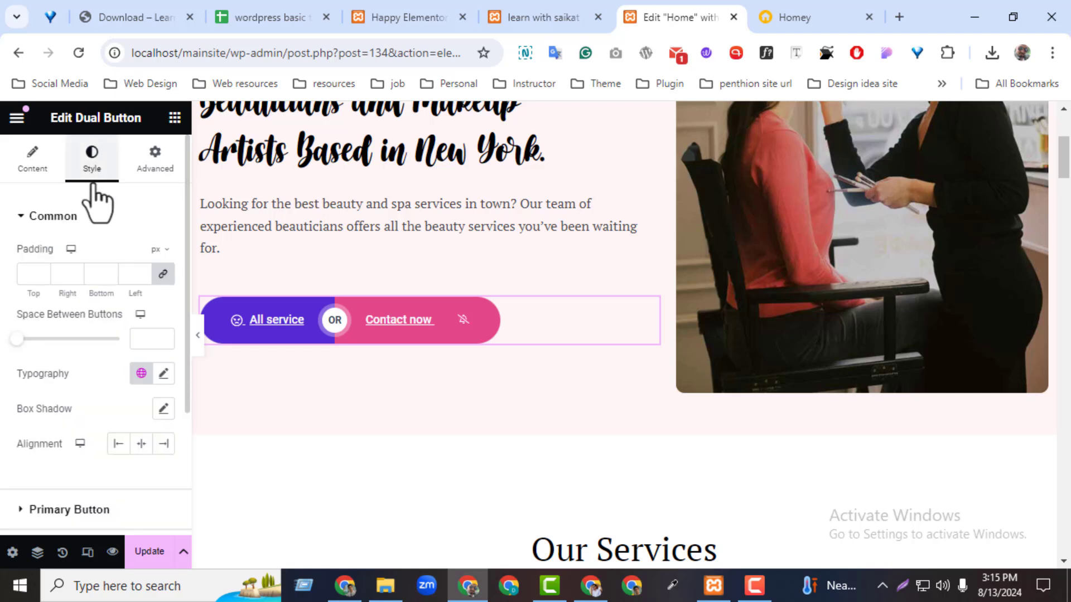
{"action": "left_click", "coordinate": [142, 270]}
{"action": "type", "text": "1"}
{"action": "left_click", "coordinate": [143, 270]}
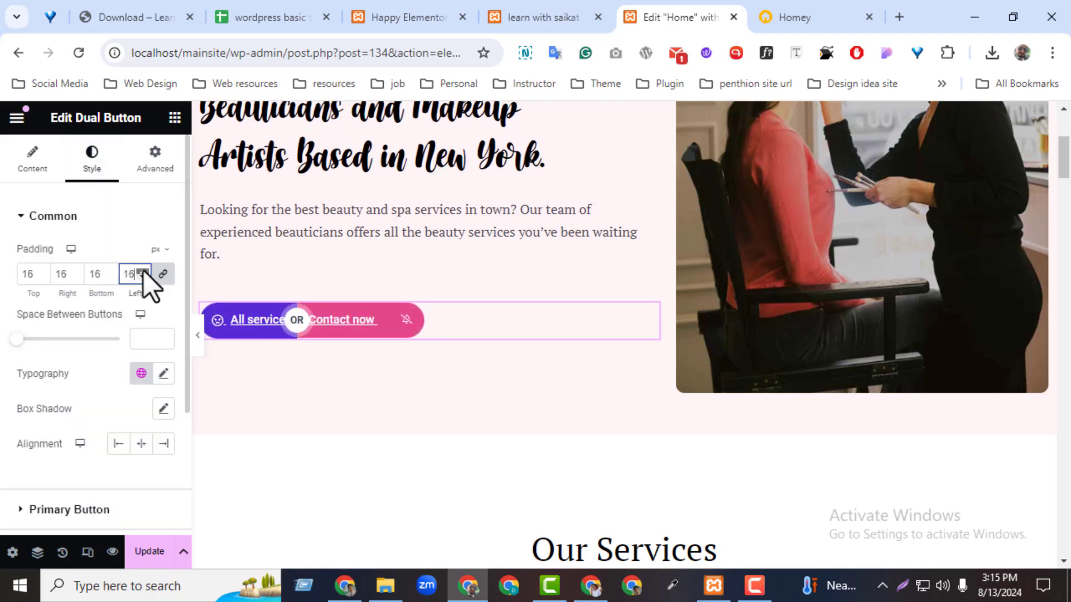
{"action": "mouse_move", "coordinate": [19, 345]}
{"action": "left_mouse_down"}
{"action": "mouse_move", "coordinate": [143, 351]}
{"action": "mouse_move", "coordinate": [11, 337]}
{"action": "mouse_move", "coordinate": [22, 336]}
{"action": "left_mouse_up"}
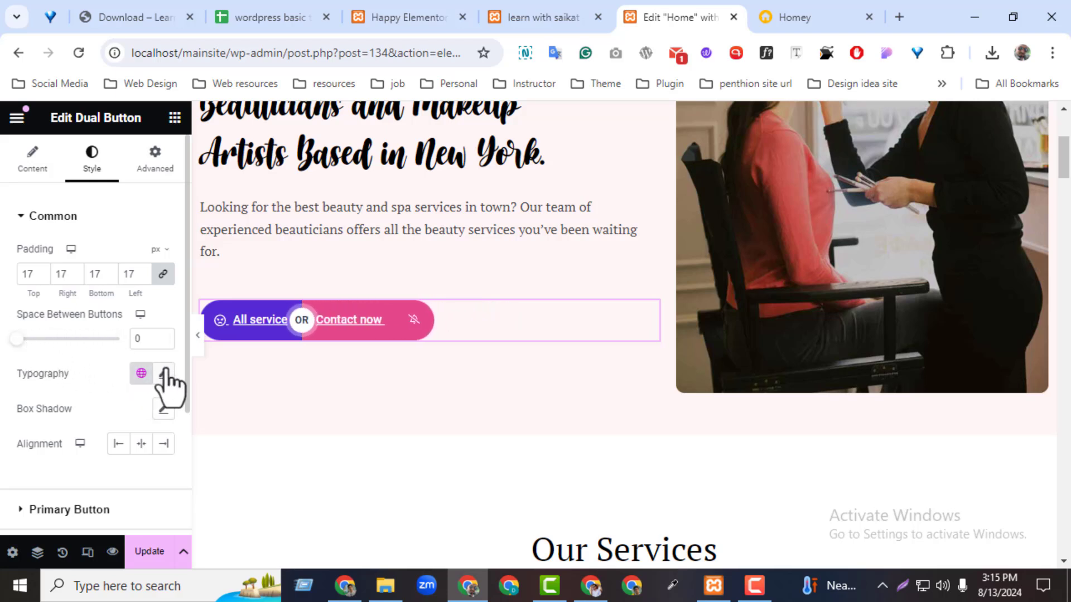
Try a padding of 28 px and a border radius of 31 px on the primary button, and clear both values
{"action": "left_click", "coordinate": [79, 516]}
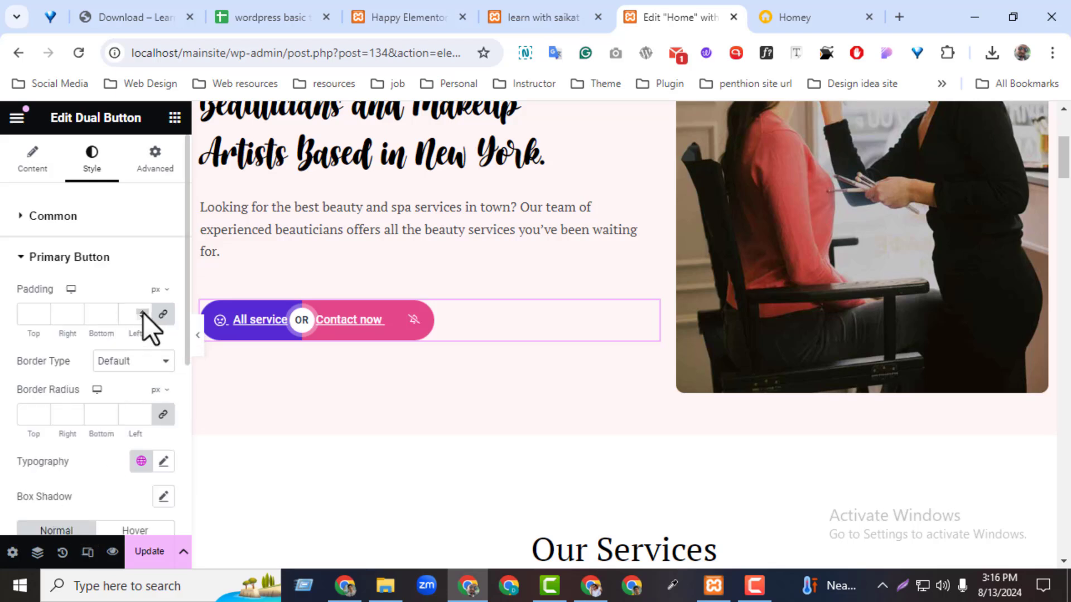
{"action": "left_click_drag", "start_coordinate": [143, 313], "coordinate": [179, 427]}
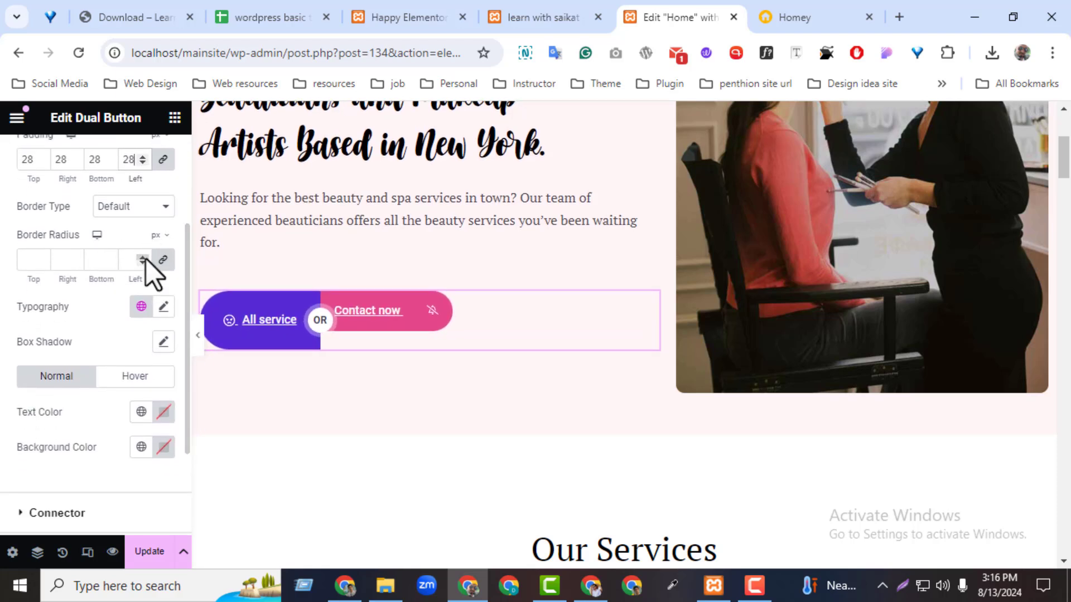
{"action": "left_click_drag", "start_coordinate": [145, 258], "coordinate": [146, 257]}
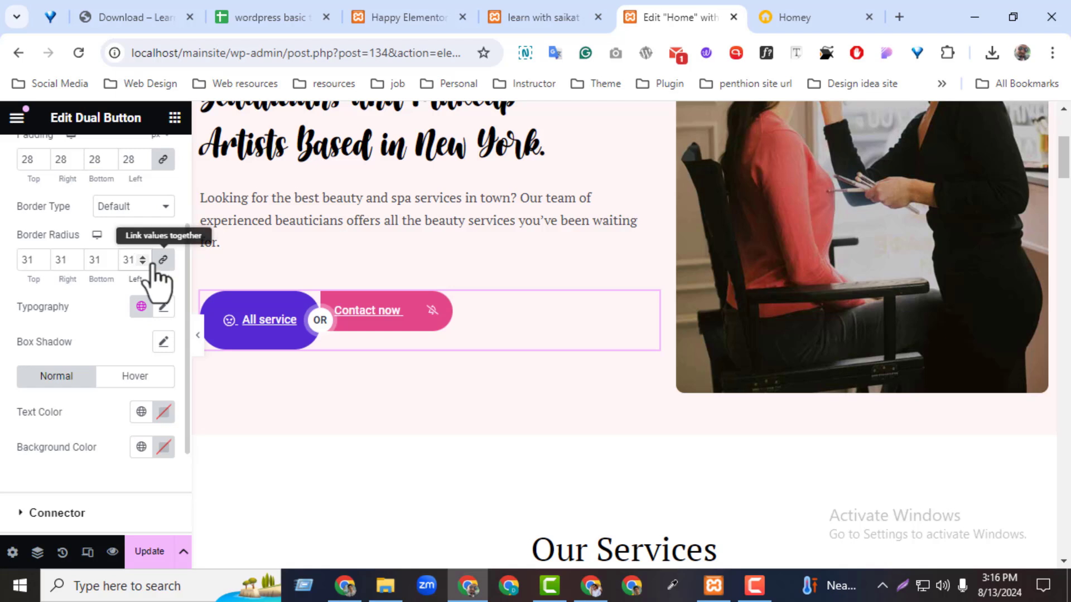
{"action": "key", "text": "BackSpace"}
{"action": "key", "text": "BackSpace"}
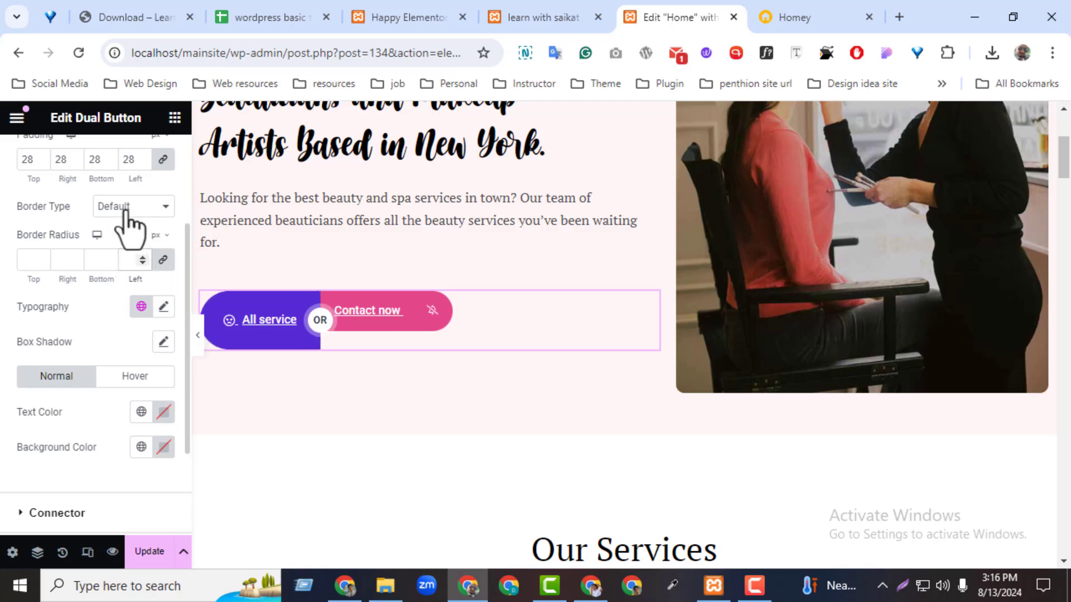
{"action": "left_click", "coordinate": [142, 163]}
{"action": "left_click", "coordinate": [143, 163]}
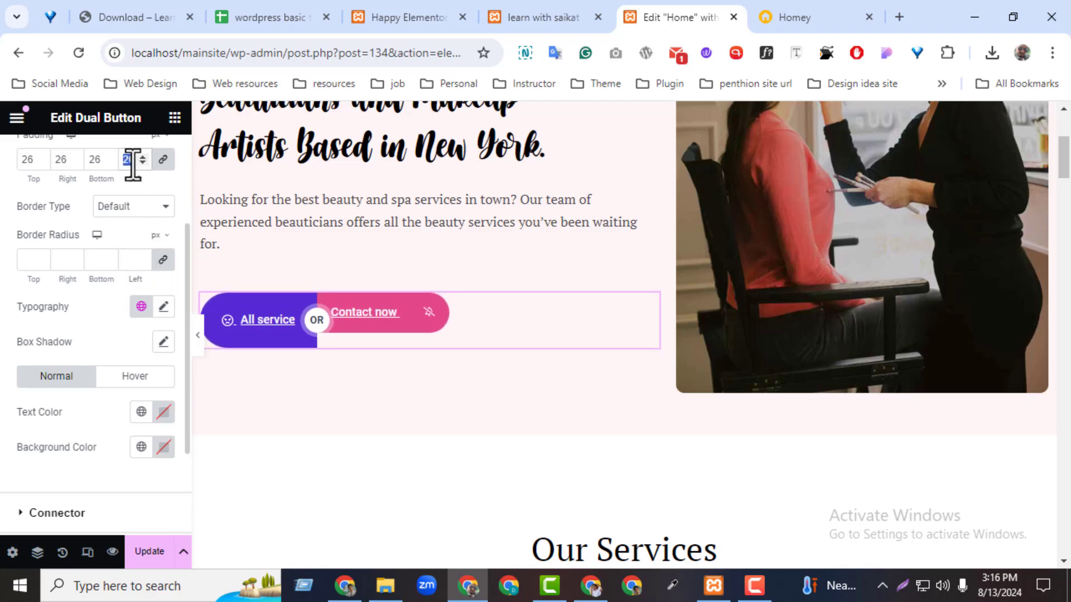
{"action": "key", "text": "BackSpace"}
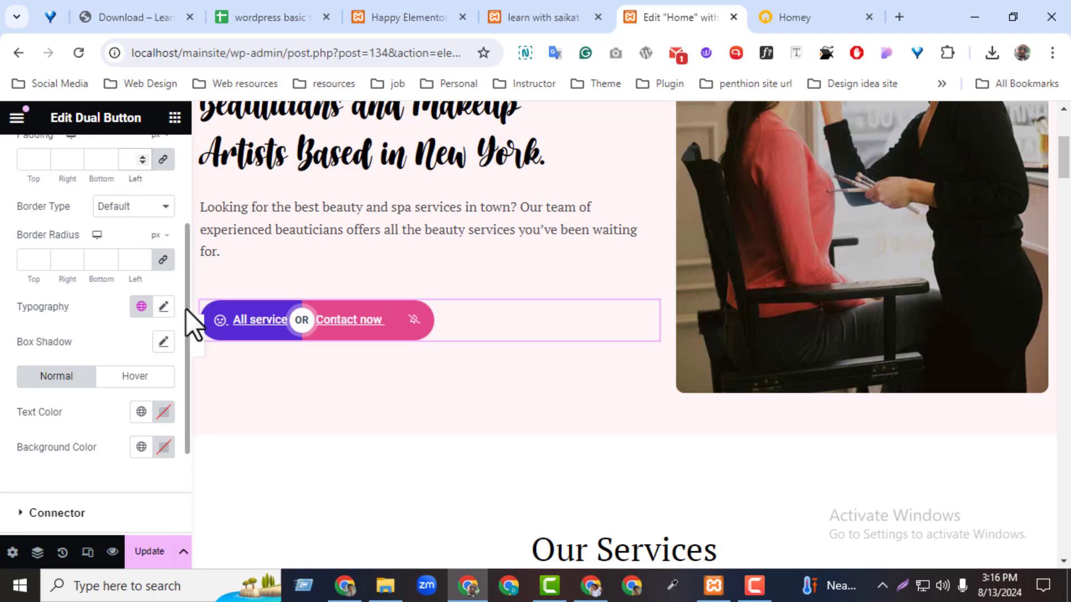
Look through the general widgets on the Happy Addons widgets page for another widget to use
{"action": "scroll", "coordinate": [185, 309], "scroll_direction": "up", "scroll_amount": 3}
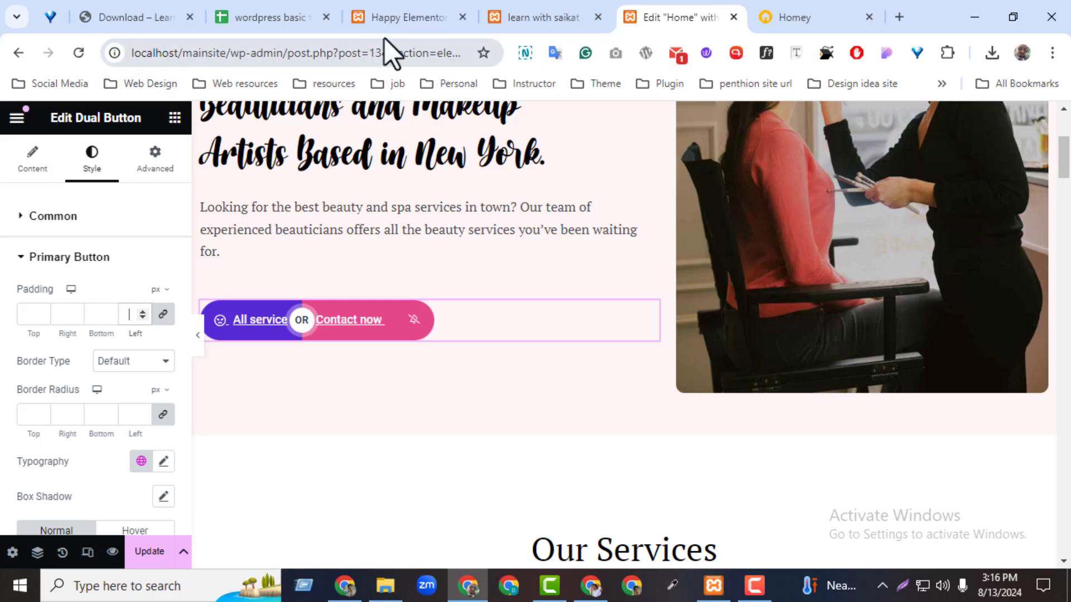
{"action": "left_click", "coordinate": [396, 17]}
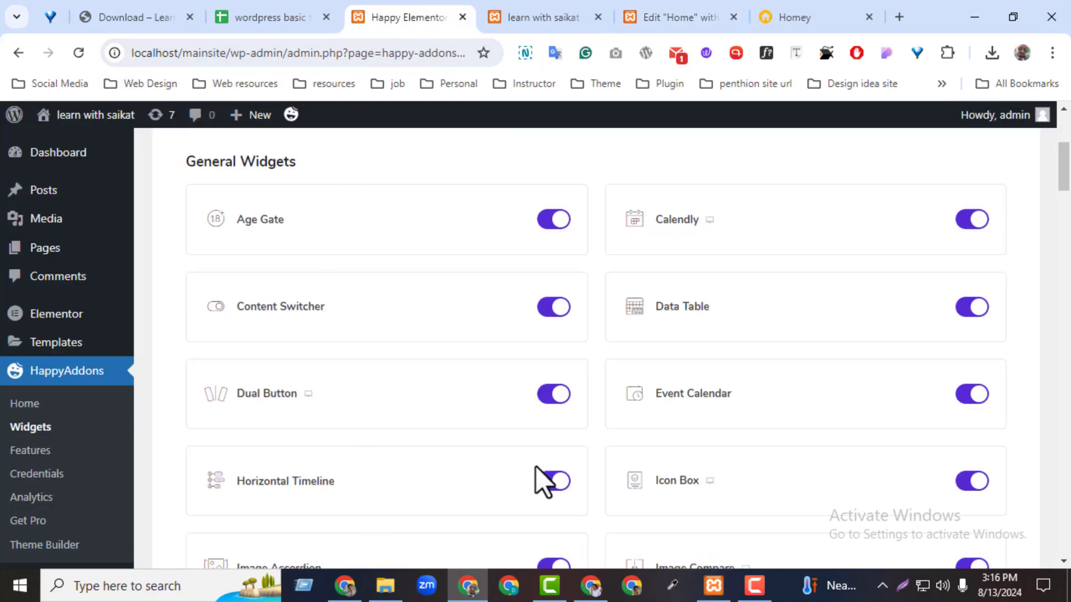
{"action": "left_click_drag", "start_coordinate": [1068, 184], "coordinate": [1068, 214]}
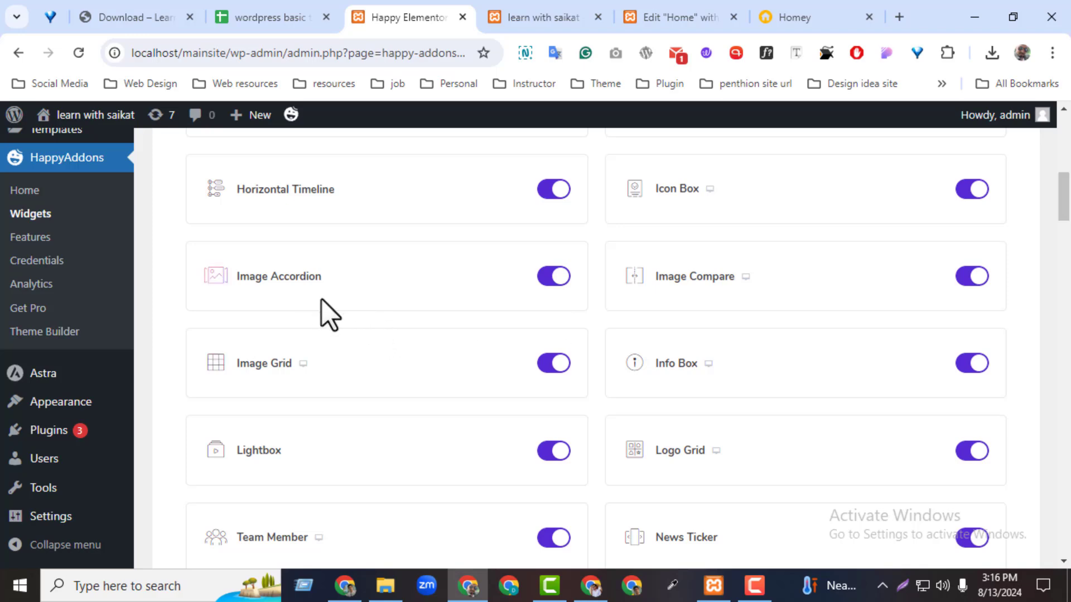
Return to the Home page editor and search its elements for "image ac"
{"action": "left_click", "coordinate": [666, 19]}
{"action": "left_click", "coordinate": [175, 117]}
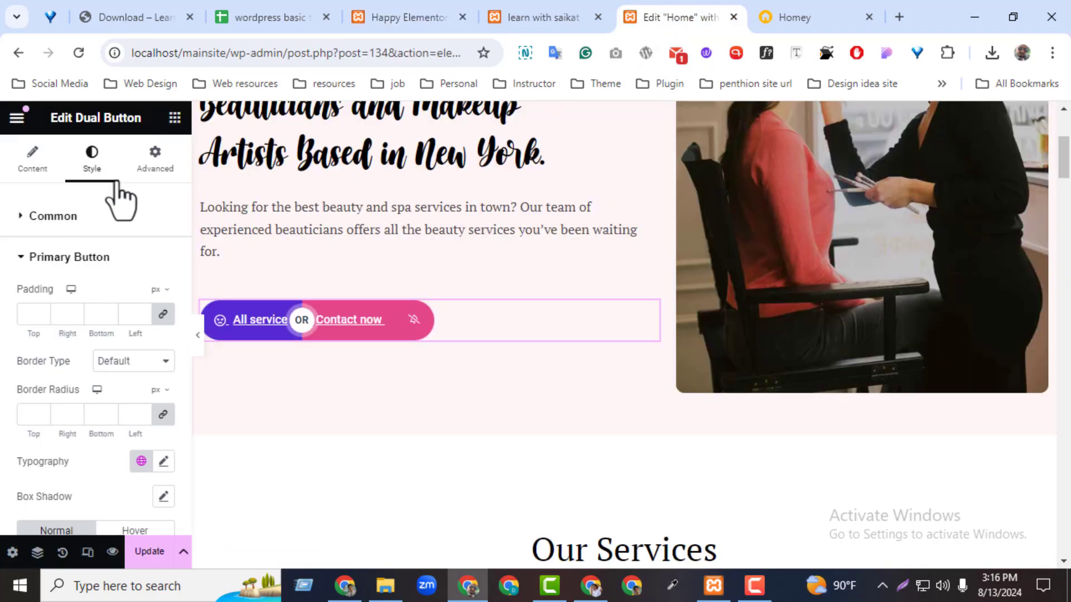
{"action": "type", "text": "image ac"}
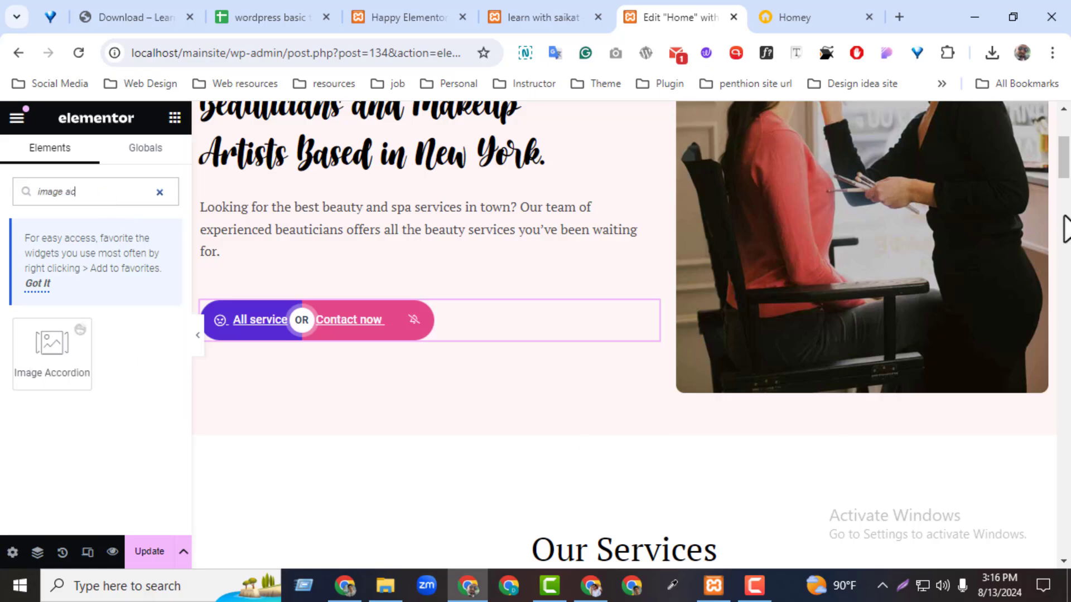
Delete the three-column section containing the star icon box below the map and start a new section in its place
{"action": "left_click_drag", "start_coordinate": [1065, 172], "coordinate": [1058, 487]}
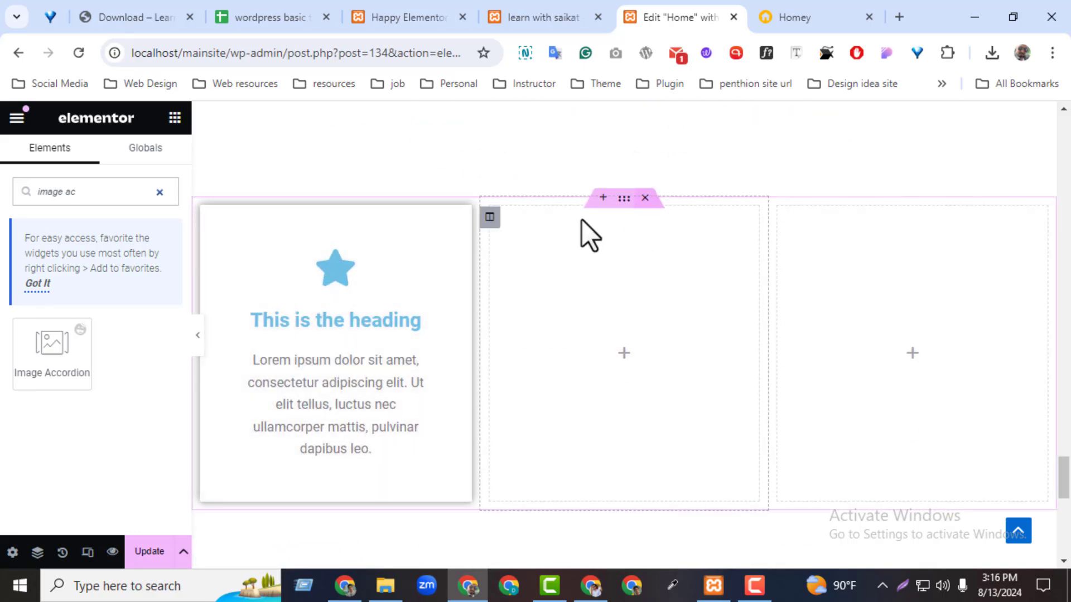
{"action": "left_click", "coordinate": [645, 199]}
{"action": "left_click", "coordinate": [580, 315]}
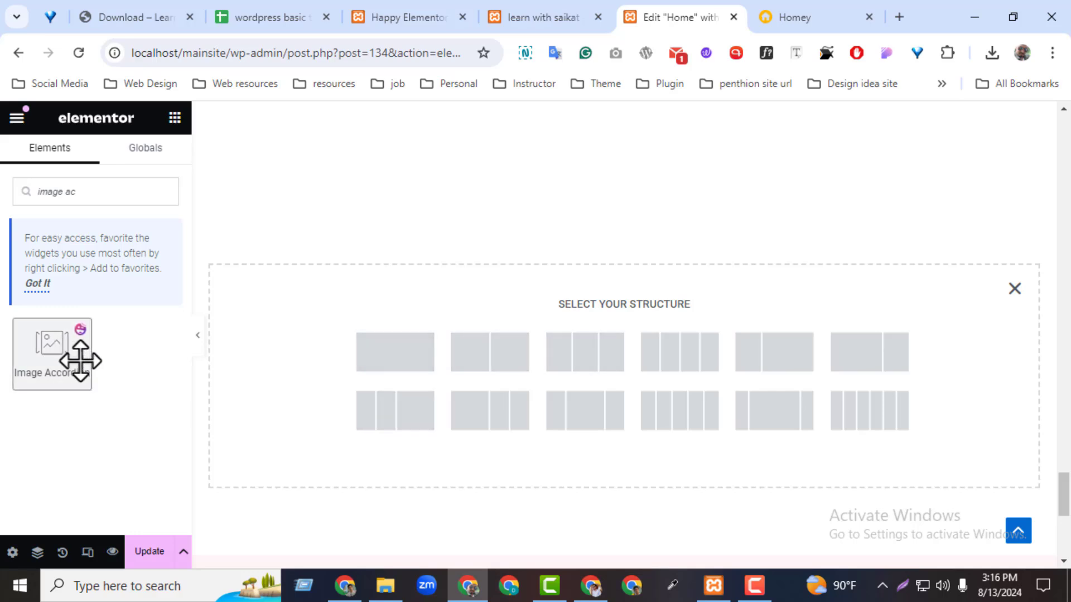
Add the Image Accordion widget to the new section below the map and update the page
{"action": "left_click_drag", "start_coordinate": [78, 359], "coordinate": [424, 357]}
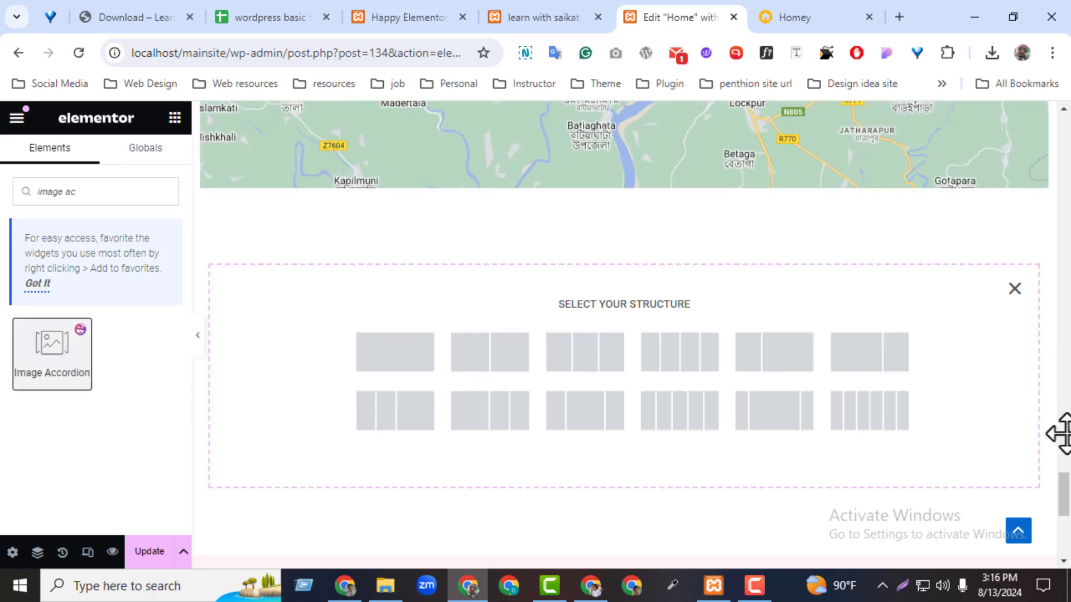
{"action": "left_click_drag", "start_coordinate": [1063, 487], "coordinate": [1063, 476]}
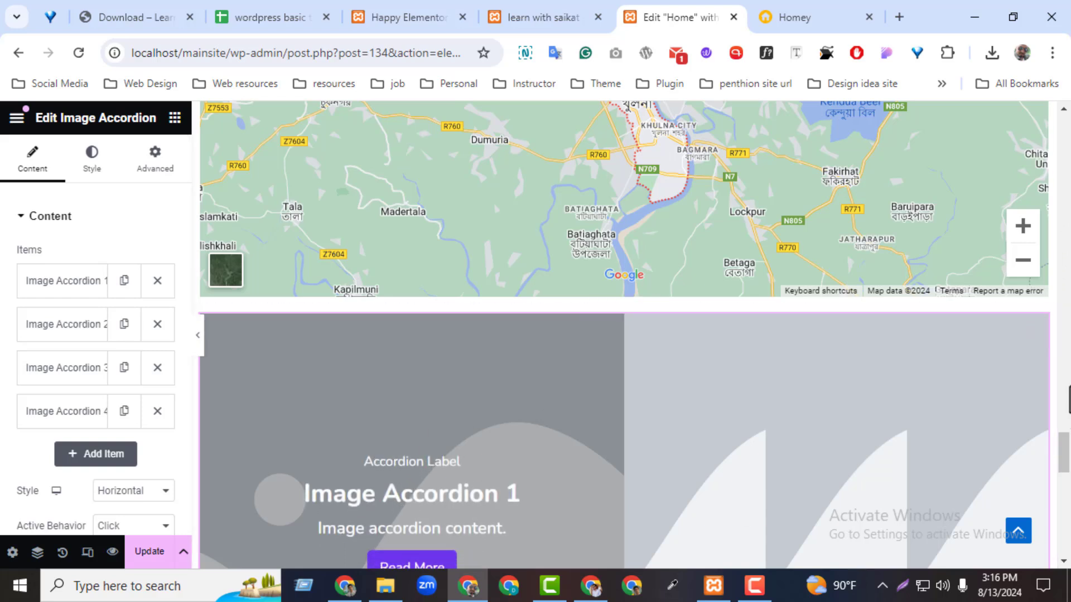
{"action": "left_click", "coordinate": [152, 554]}
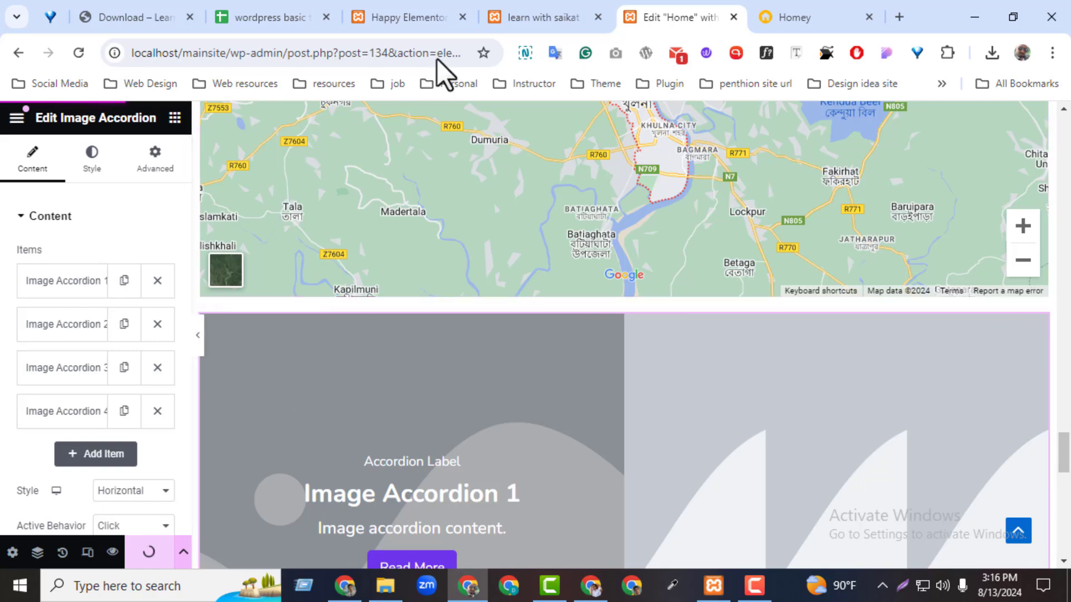
Reload the live home page, dismiss the welcome popup and go down to the Image Accordion
{"action": "left_click", "coordinate": [533, 19]}
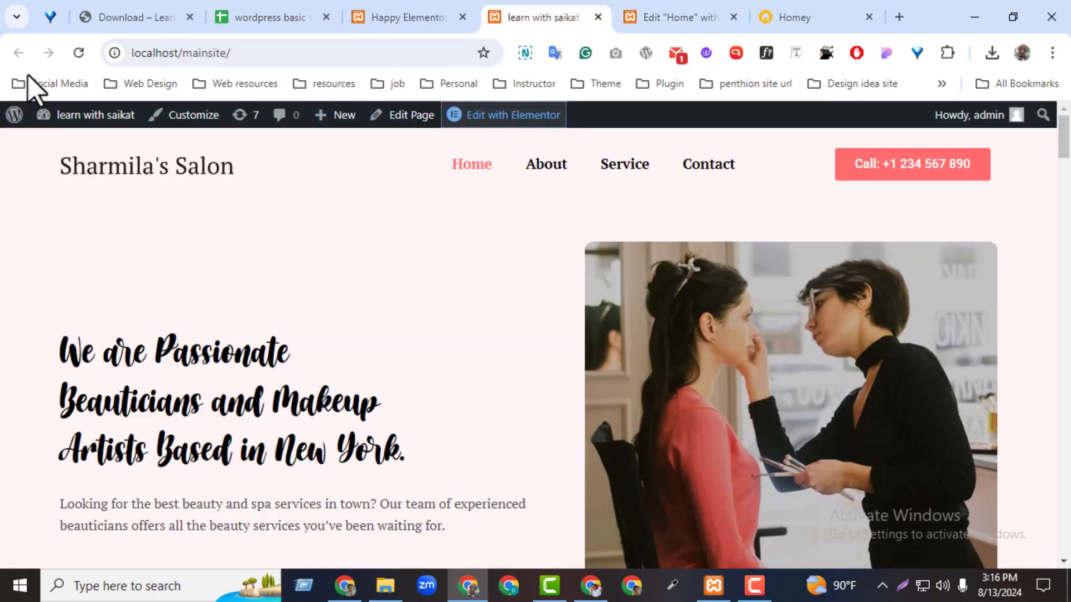
{"action": "left_click", "coordinate": [75, 55]}
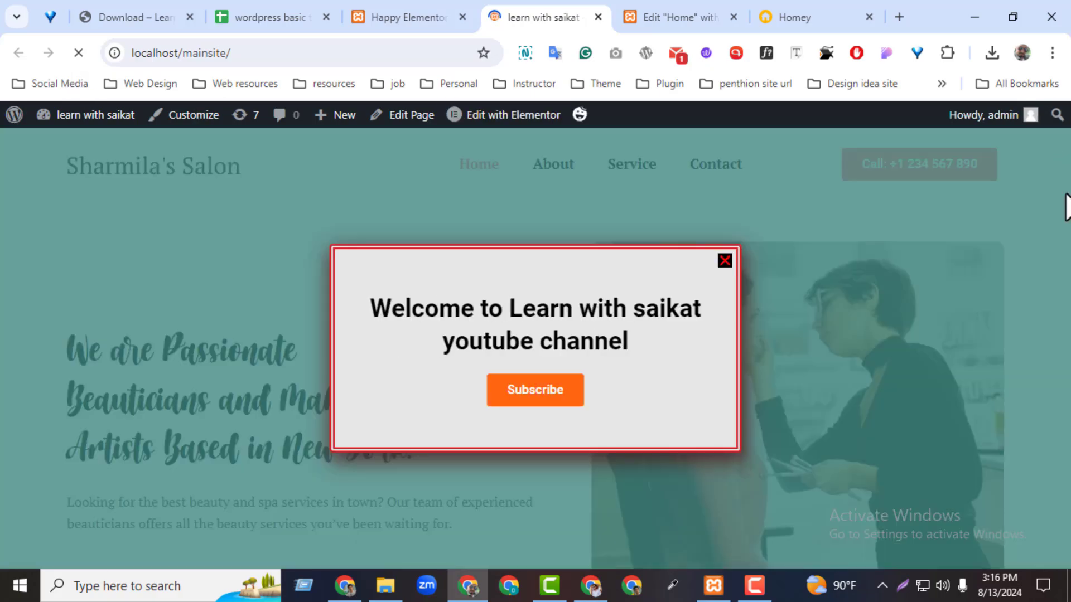
{"action": "left_click", "coordinate": [724, 261]}
{"action": "left_click_drag", "start_coordinate": [1065, 150], "coordinate": [1007, 500]}
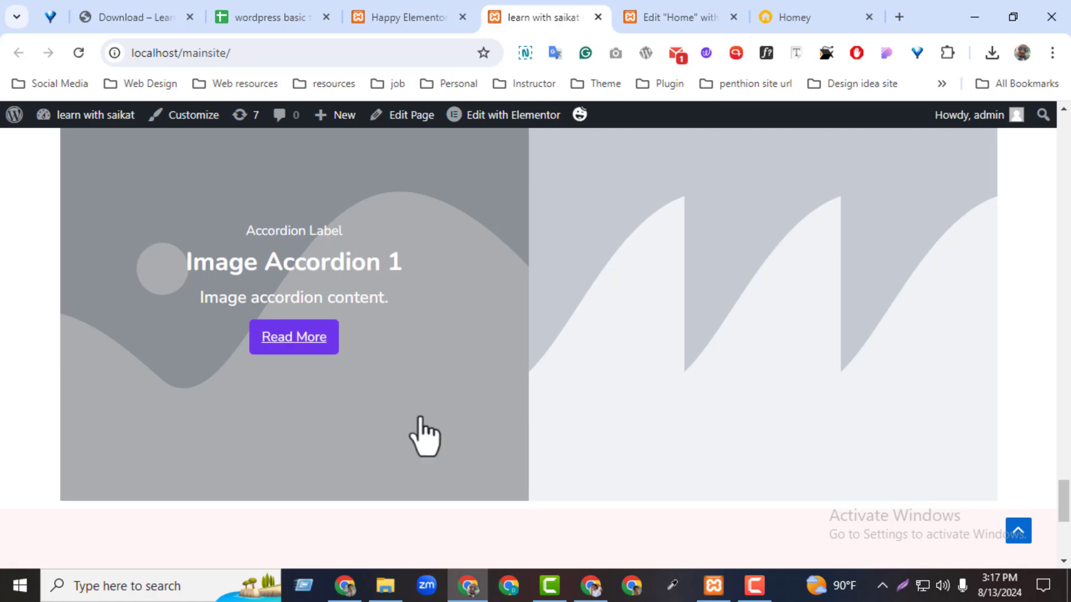
Try expanding the different panels of the Image Accordion on the live home page
{"action": "left_click", "coordinate": [697, 341]}
{"action": "left_click", "coordinate": [332, 363]}
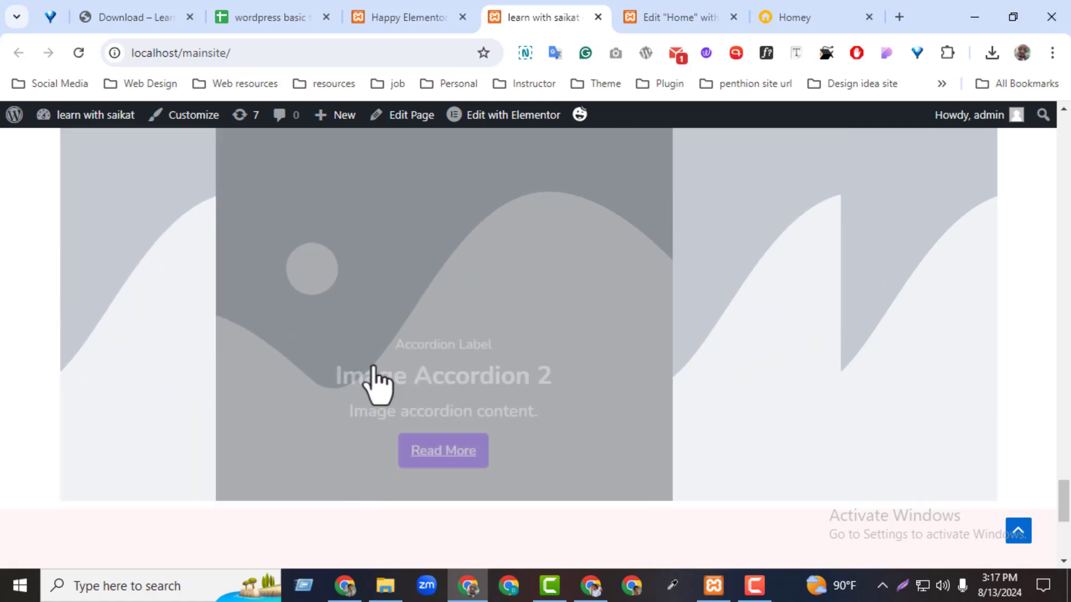
{"action": "left_click", "coordinate": [785, 334]}
{"action": "left_click", "coordinate": [908, 328]}
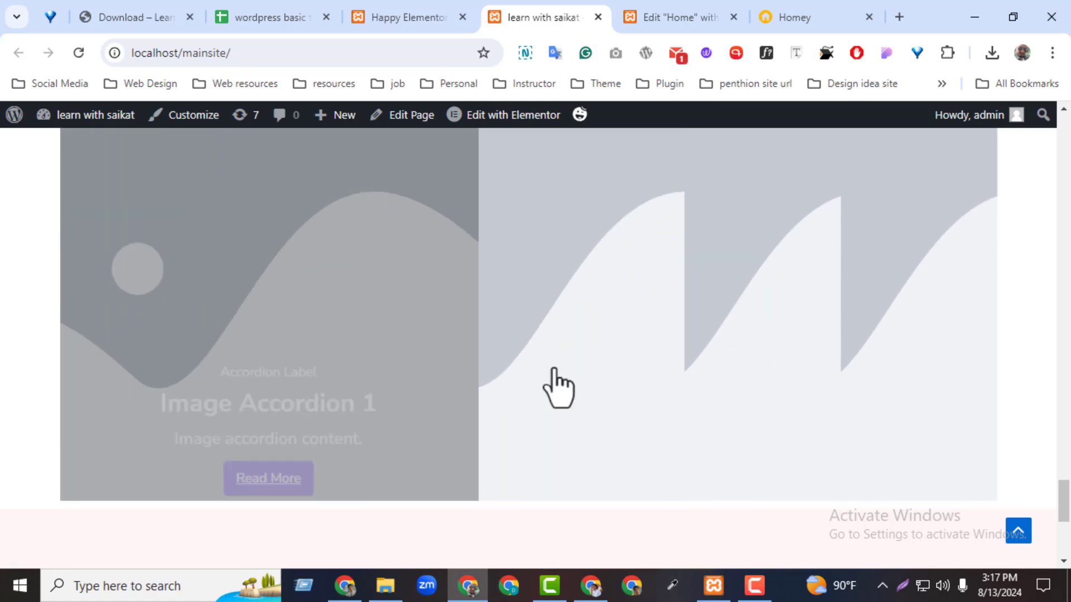
{"action": "scroll", "coordinate": [1065, 491], "scroll_direction": "up", "scroll_amount": 1}
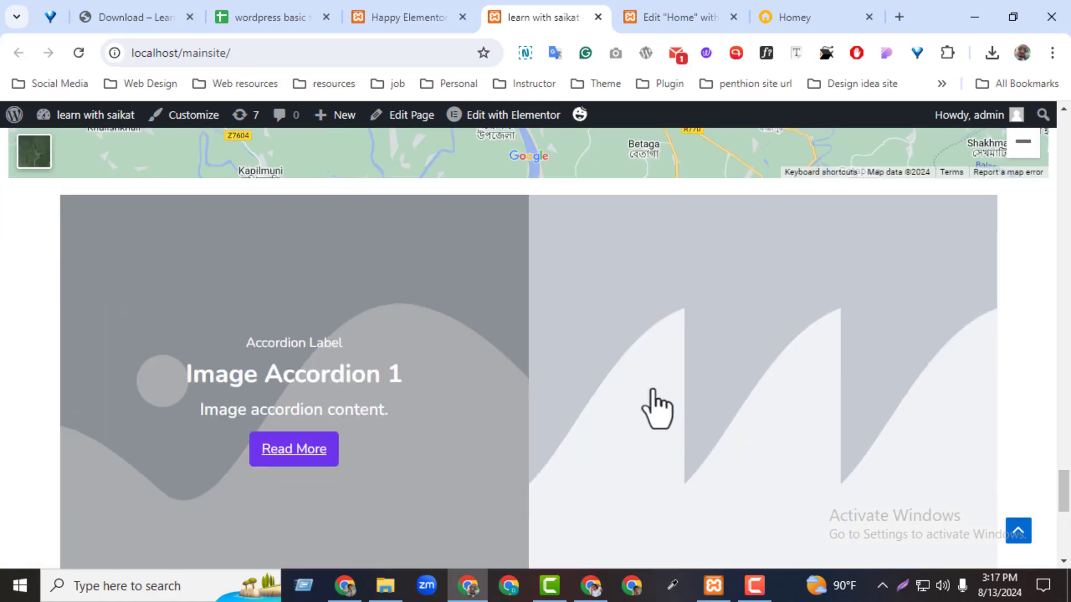
{"action": "left_click", "coordinate": [634, 383]}
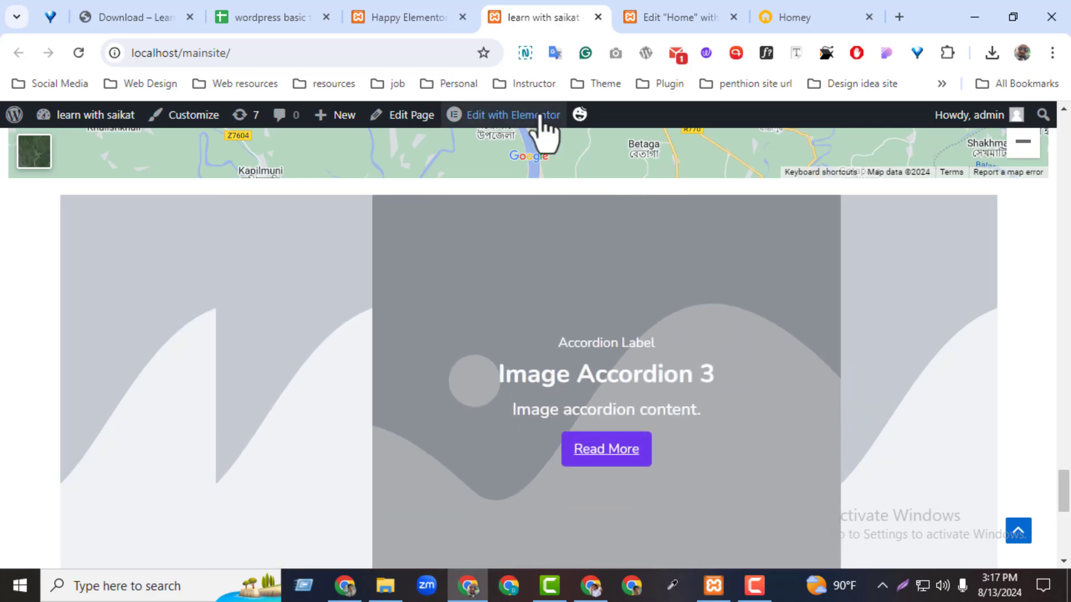
Back in the Home page editor, set the first accordion item's image to asset-17-1.jpeg from the media library
{"action": "left_click", "coordinate": [540, 118]}
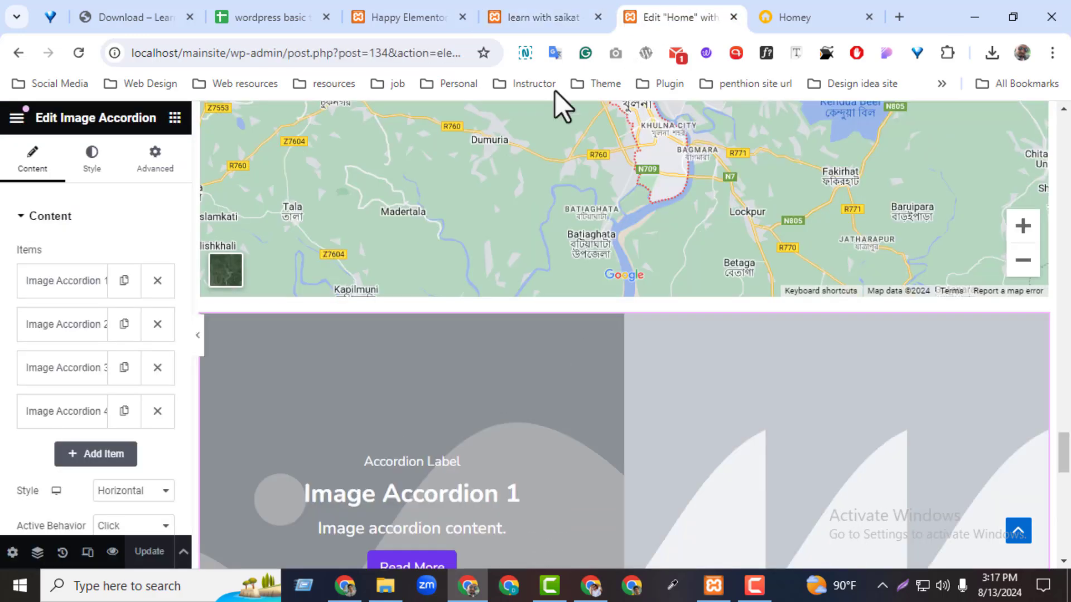
{"action": "left_click", "coordinate": [65, 282]}
{"action": "left_click", "coordinate": [81, 373]}
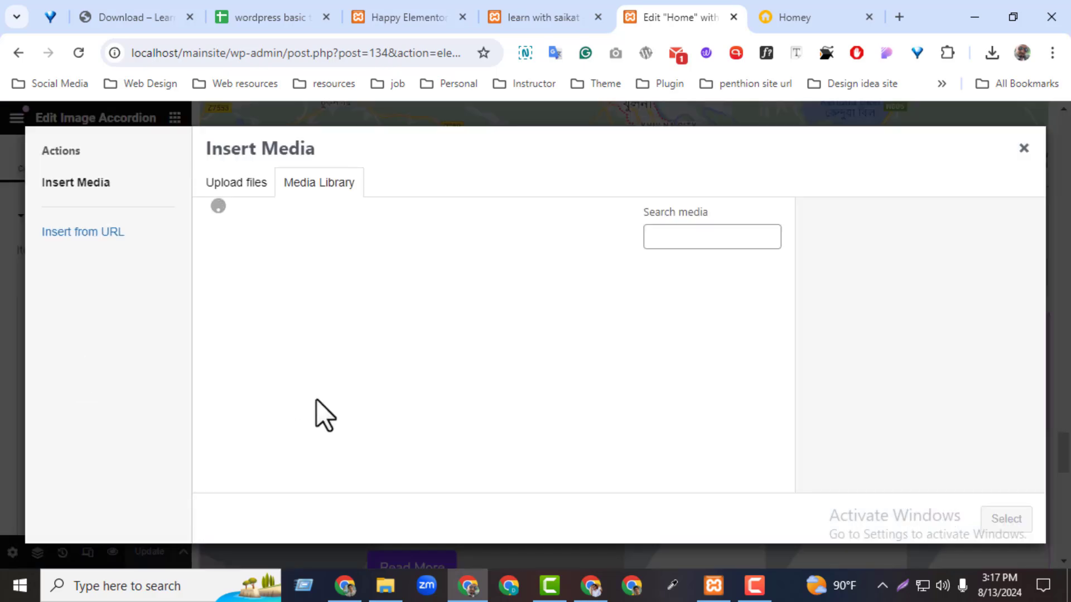
{"action": "left_click", "coordinate": [293, 471]}
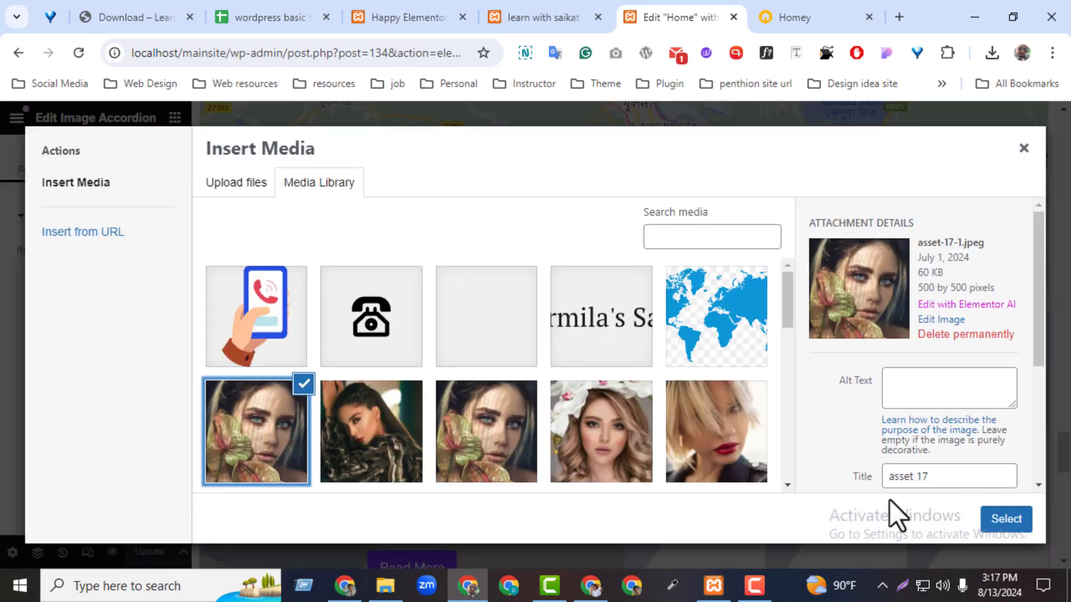
{"action": "left_click", "coordinate": [1010, 521]}
{"action": "left_click", "coordinate": [72, 286]}
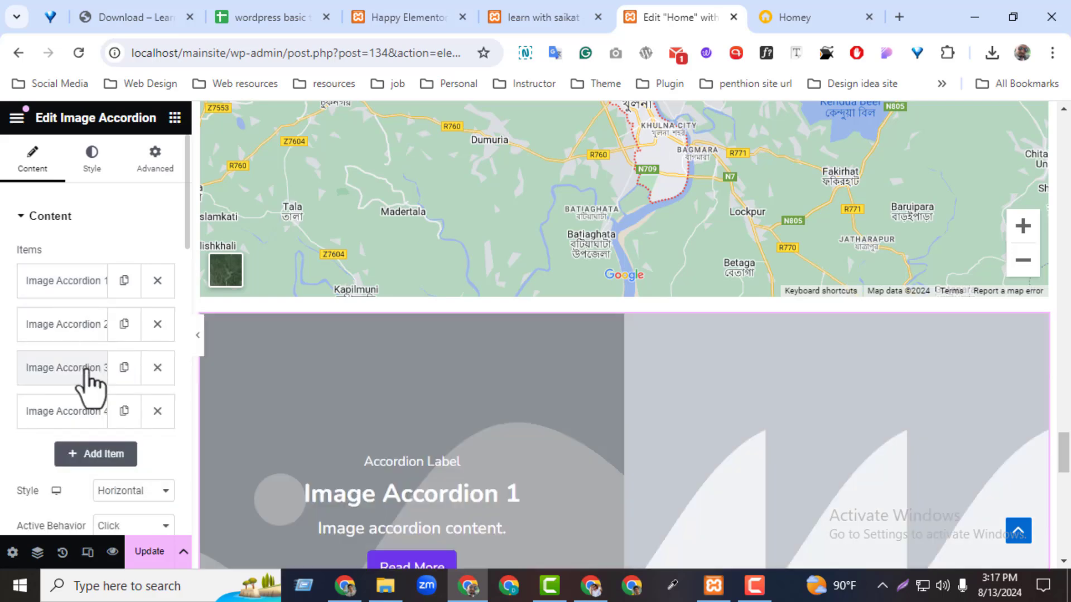
Set the second accordion item's image to asset-16.jpeg from the media library
{"action": "left_click", "coordinate": [70, 324]}
{"action": "left_click", "coordinate": [61, 417]}
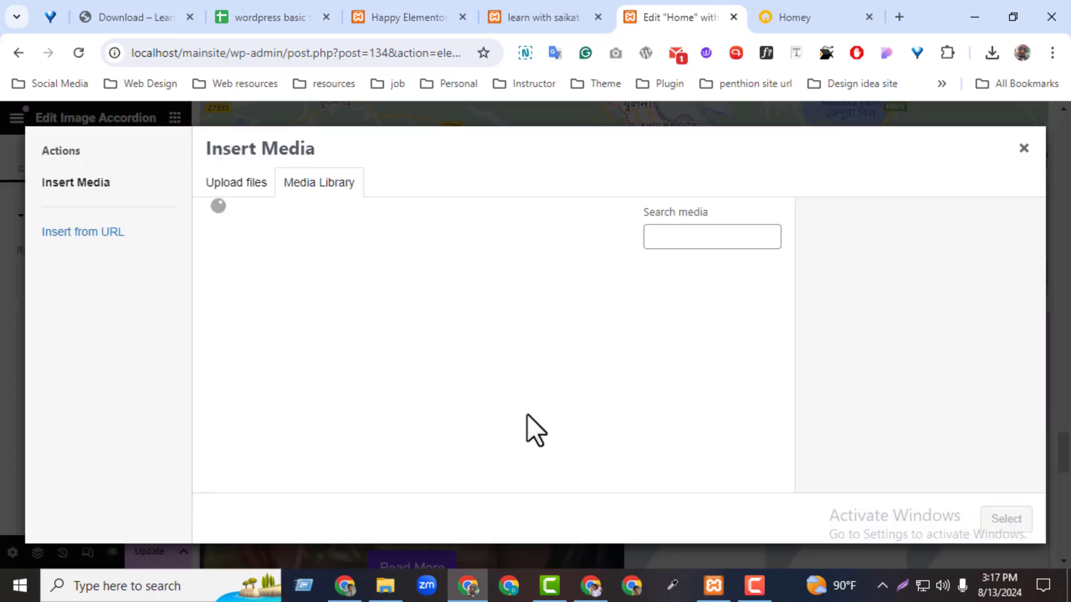
{"action": "left_click", "coordinate": [610, 441]}
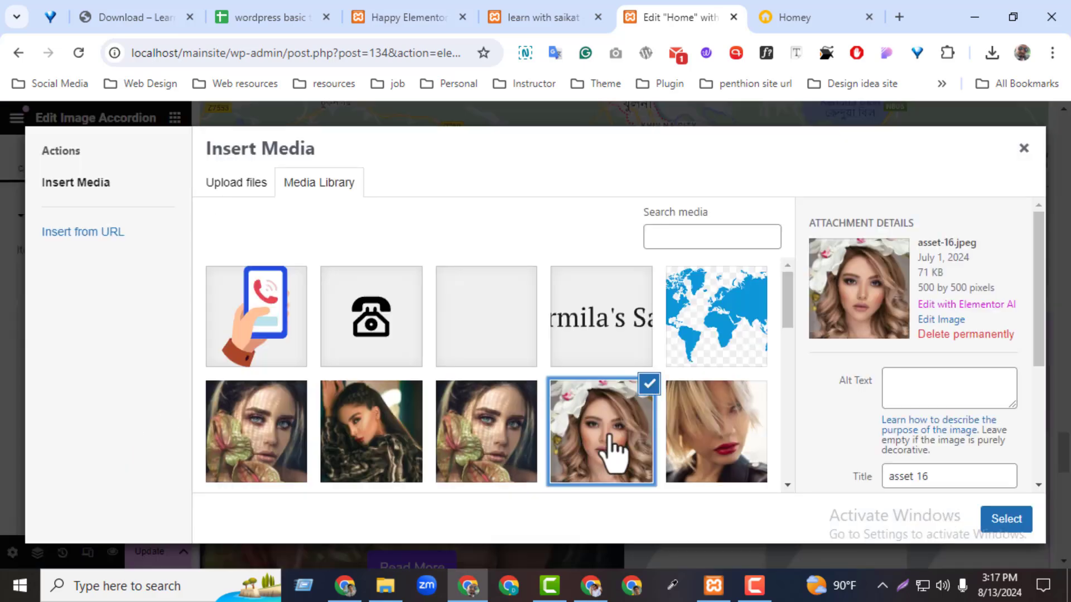
{"action": "left_click", "coordinate": [1006, 518]}
{"action": "left_click", "coordinate": [55, 326]}
Set the third accordion item's image to asset-15.jpeg from the media library
{"action": "left_click", "coordinate": [63, 367]}
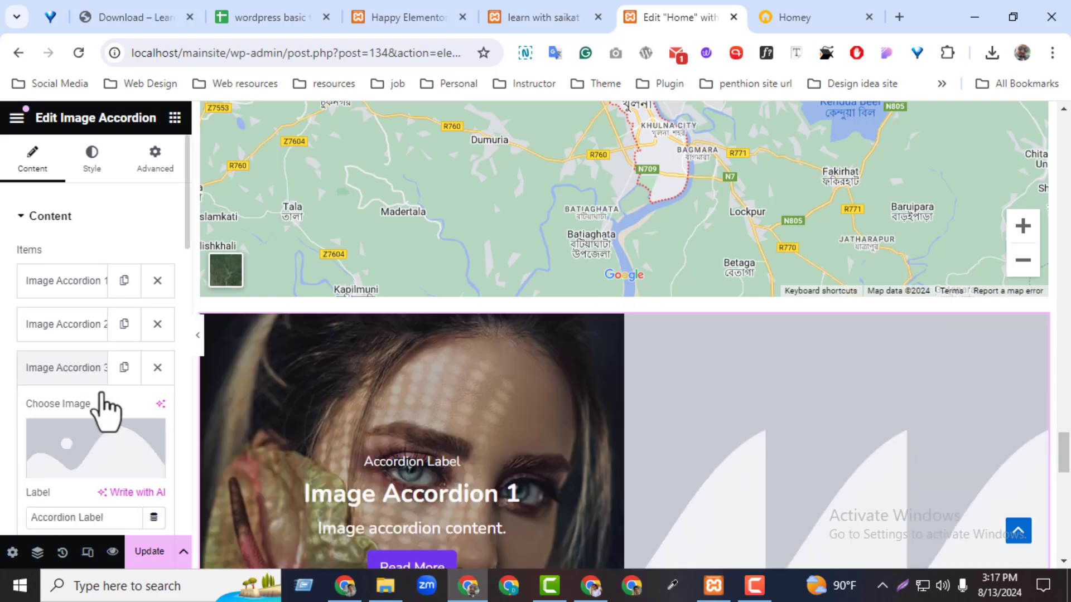
{"action": "left_click", "coordinate": [71, 465]}
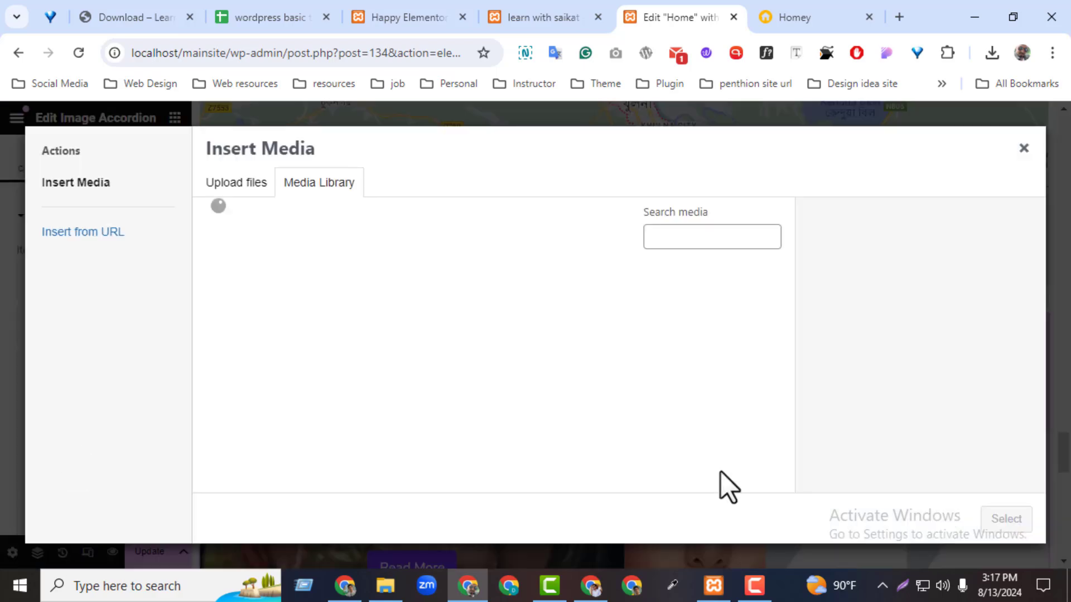
{"action": "left_click", "coordinate": [721, 481]}
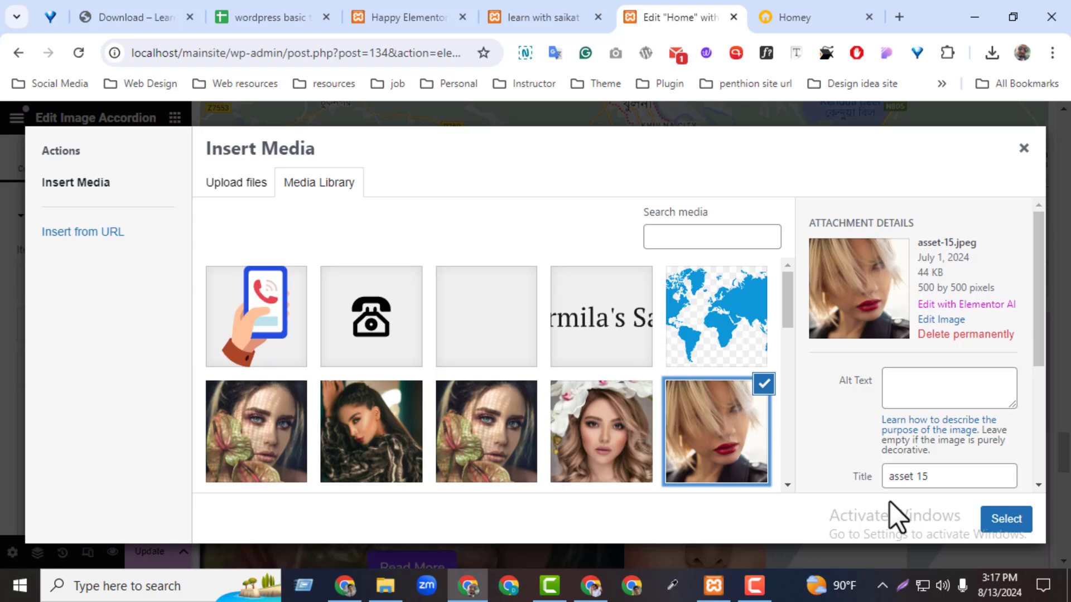
{"action": "left_click", "coordinate": [1007, 519]}
{"action": "left_click", "coordinate": [70, 371]}
Set the fourth accordion item's image to the portrait of the pink-haired woman and update the page
{"action": "left_click", "coordinate": [80, 417]}
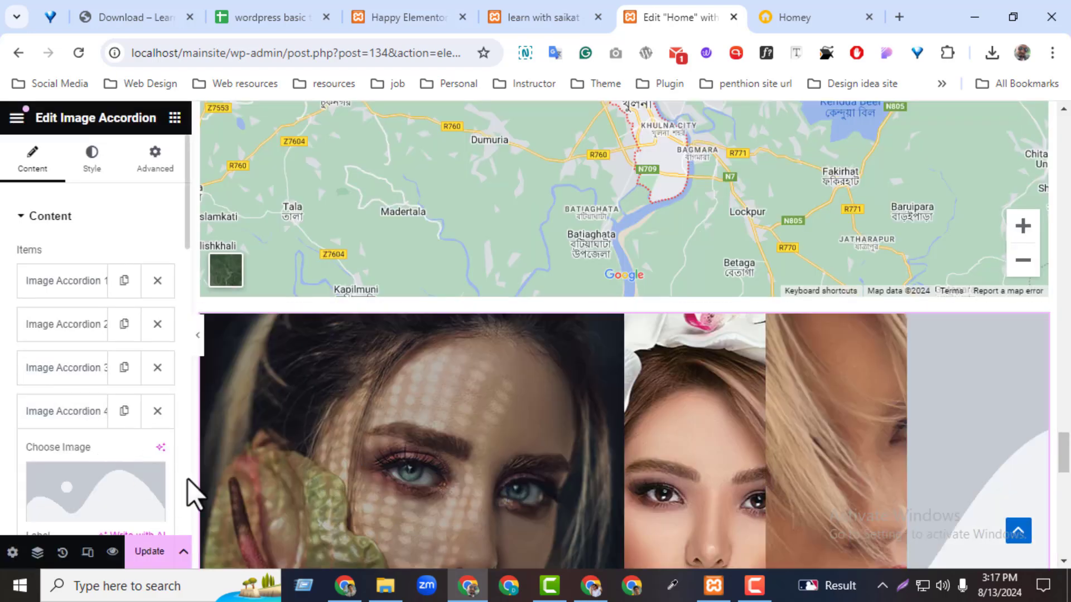
{"action": "left_click", "coordinate": [65, 491]}
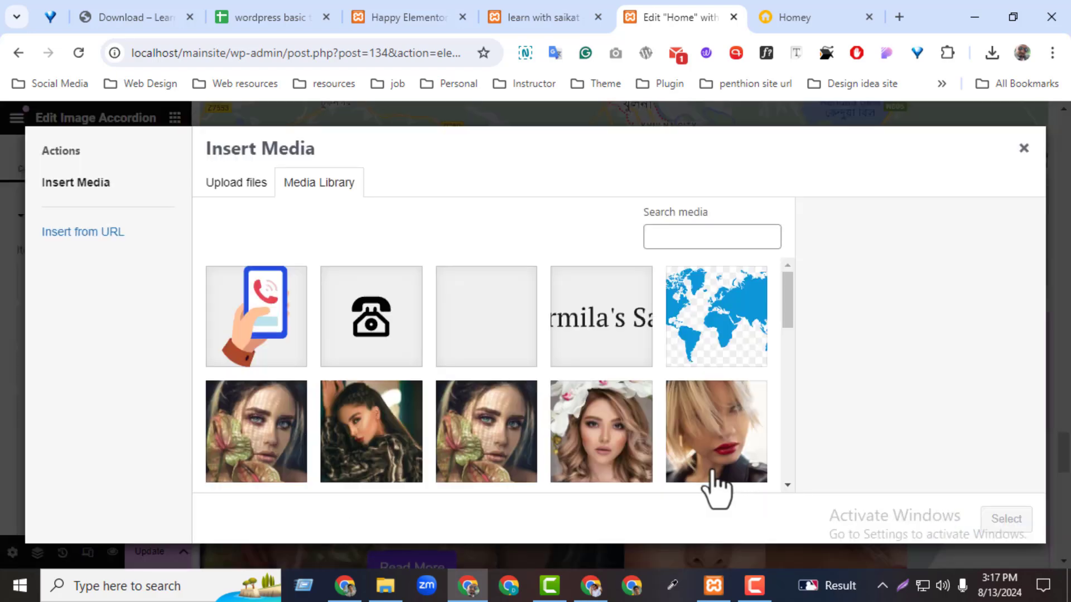
{"action": "scroll", "coordinate": [789, 351], "scroll_direction": "down", "scroll_amount": 5}
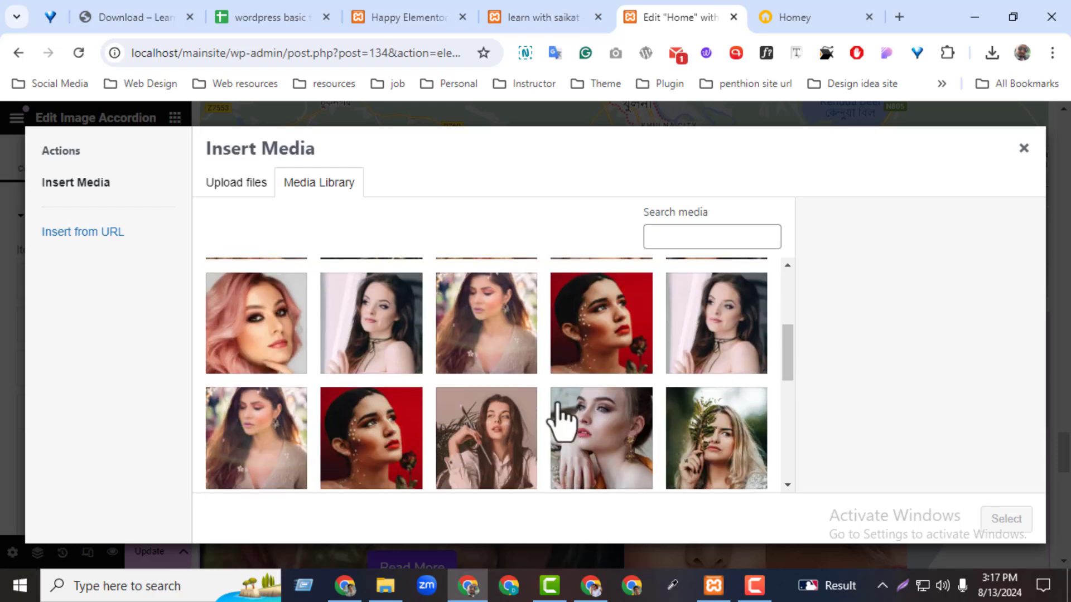
{"action": "left_click", "coordinate": [245, 336]}
{"action": "left_click", "coordinate": [1012, 524]}
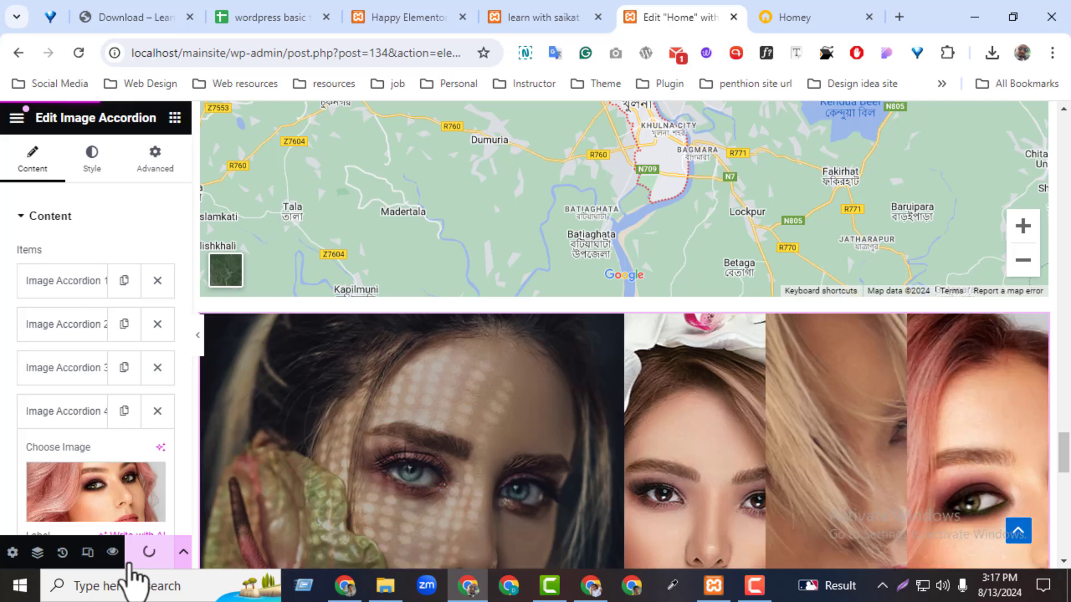
Examine the Image Accordion with its new images on the live home page, dismissing the popup, and return to the Home page editor
{"action": "left_click", "coordinate": [564, 18]}
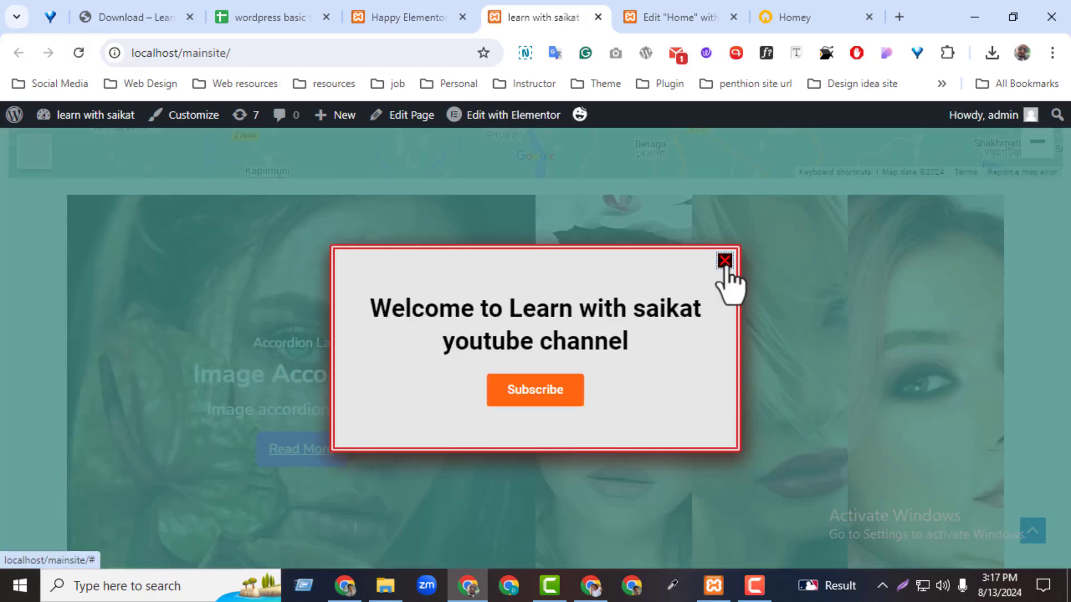
{"action": "left_click", "coordinate": [724, 261]}
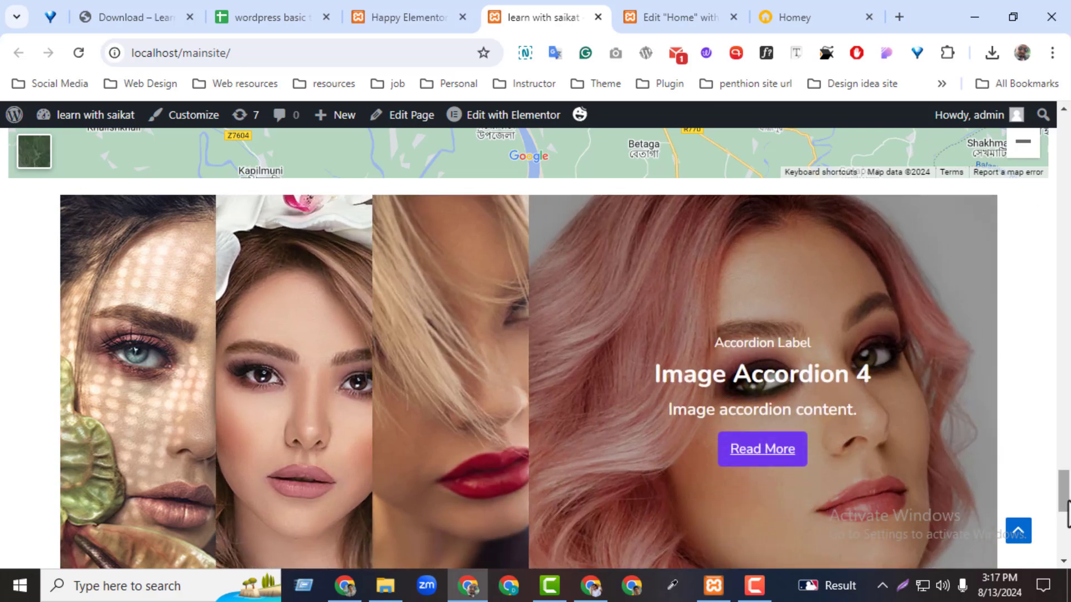
{"action": "scroll", "coordinate": [1066, 513], "scroll_direction": "down", "scroll_amount": 1}
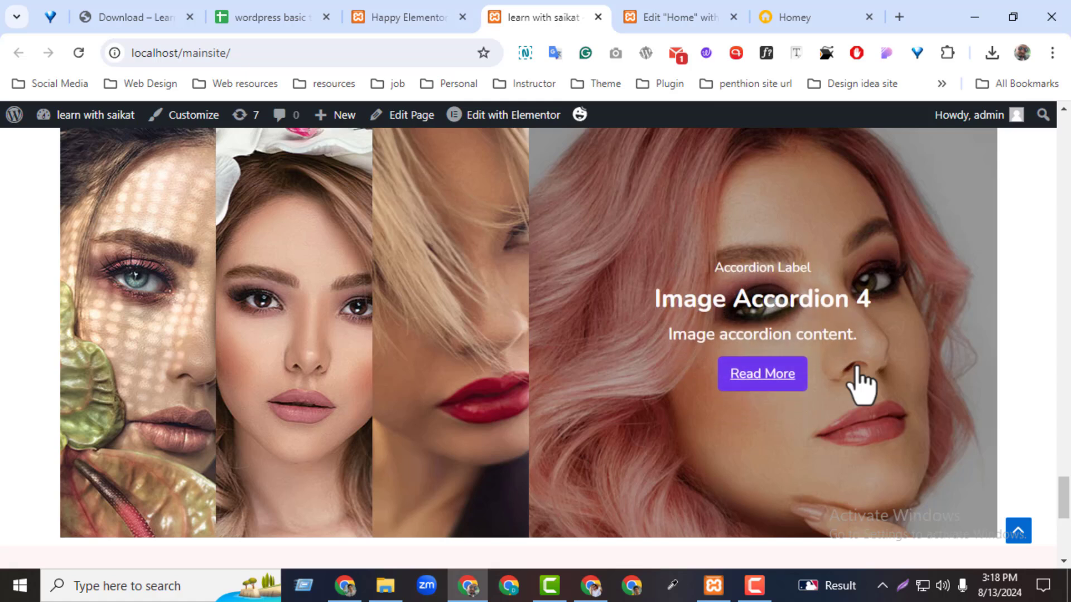
{"action": "mouse_move", "coordinate": [475, 105]}
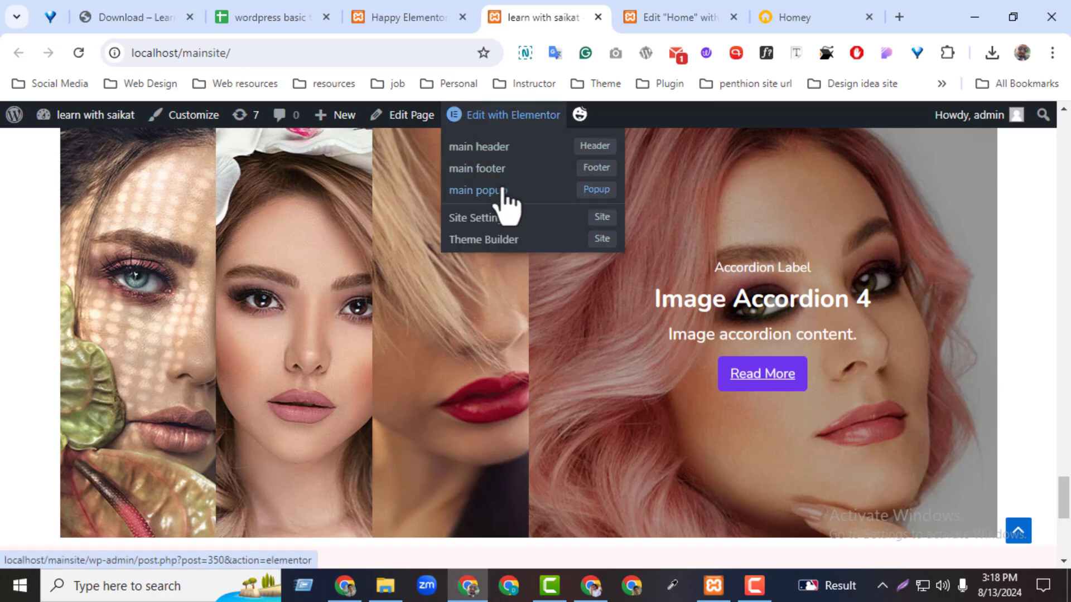
{"action": "left_click", "coordinate": [657, 22]}
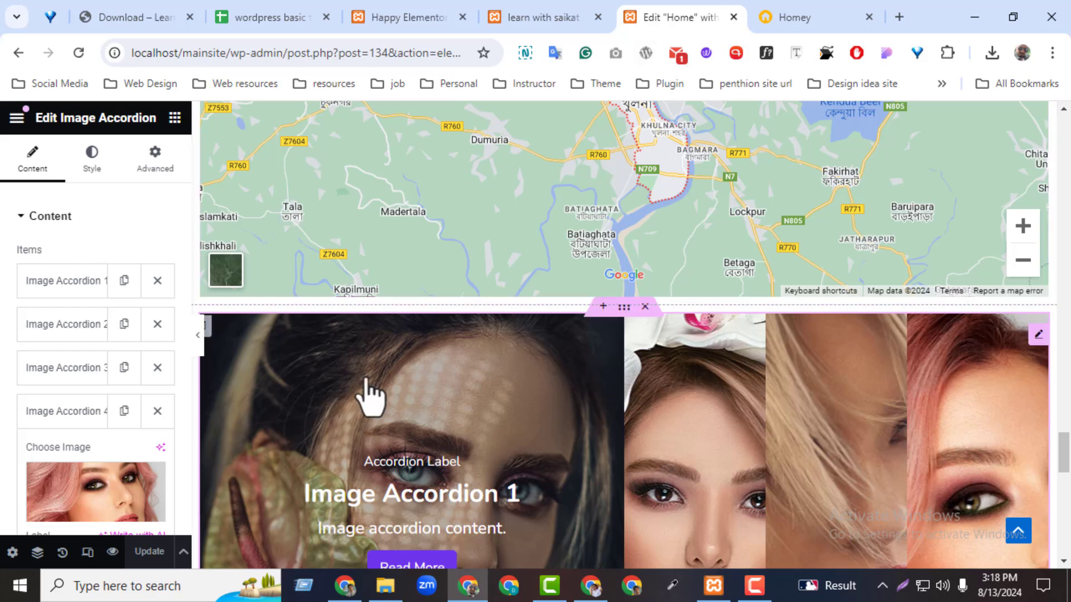
Find 360° Rotation in the Happy Addons widget list and add that widget below the Image Accordion in the Home page editor
{"action": "left_click", "coordinate": [532, 14]}
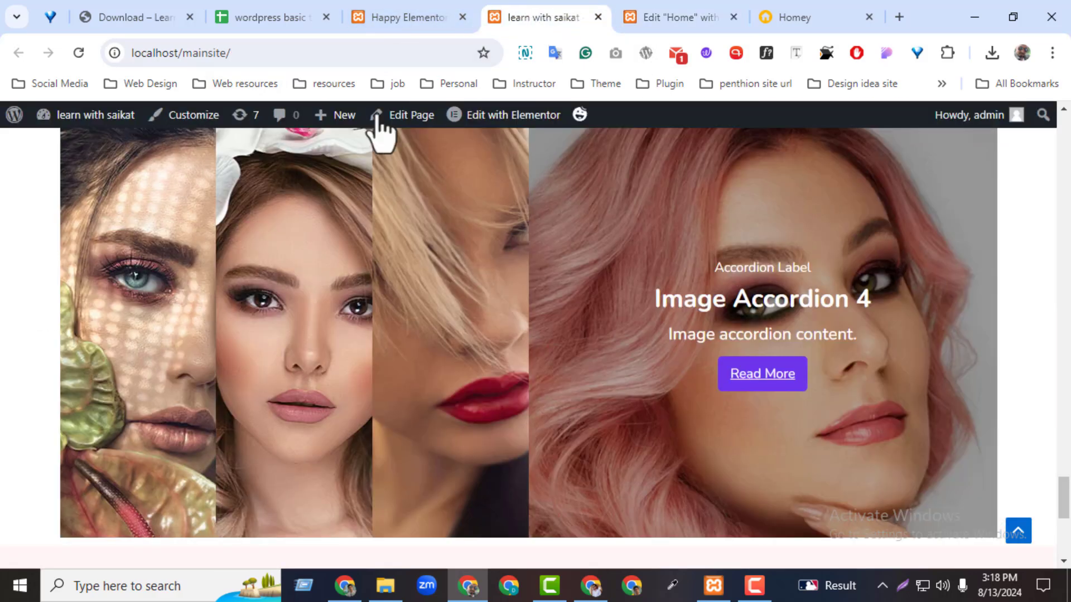
{"action": "left_click", "coordinate": [438, 16]}
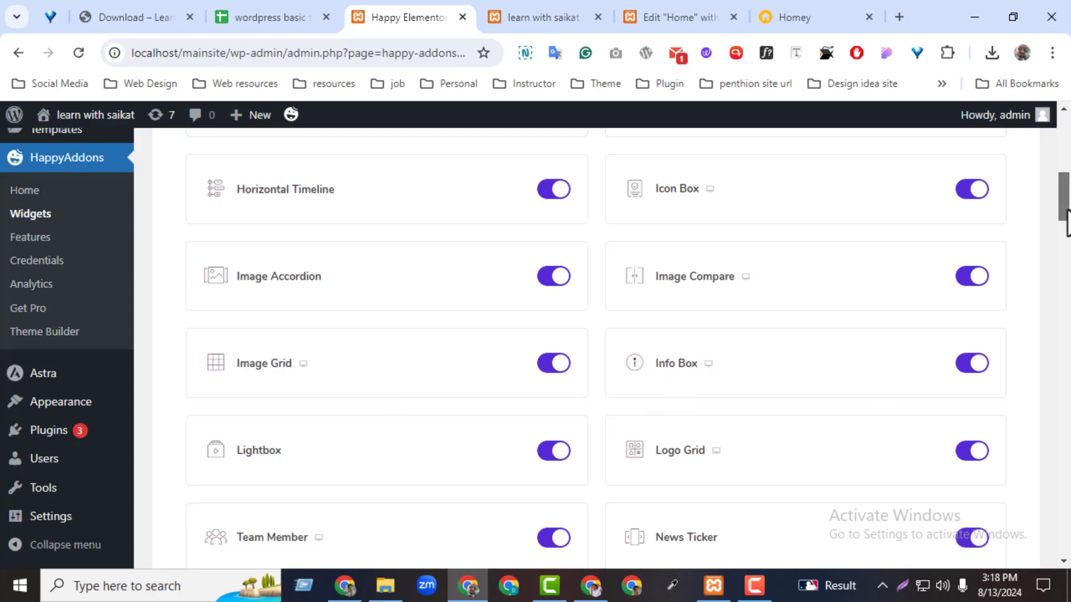
{"action": "scroll", "coordinate": [904, 309], "scroll_direction": "down", "scroll_amount": 2}
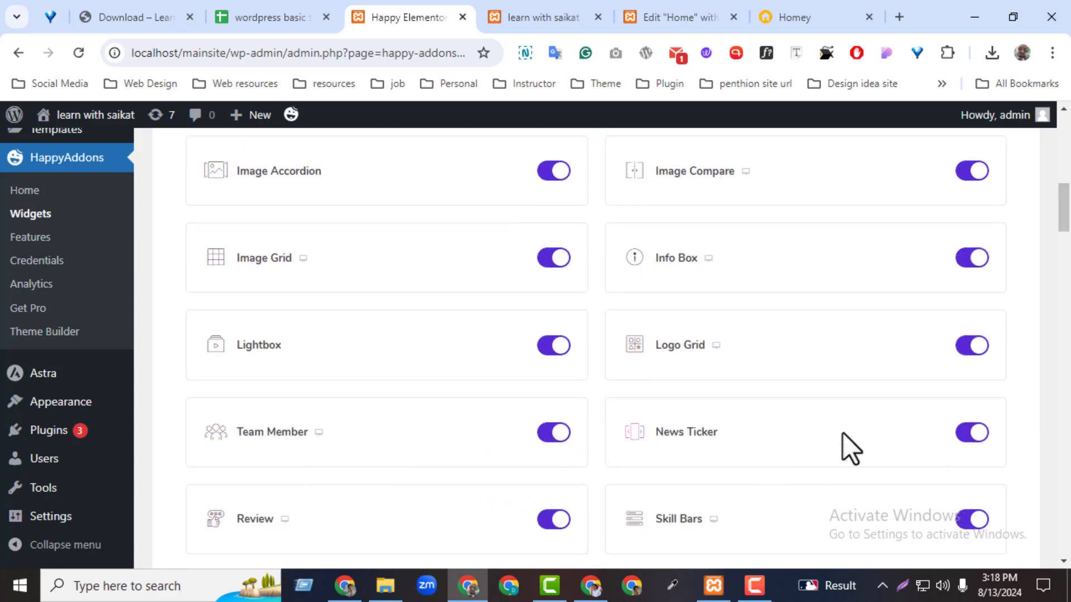
{"action": "left_click_drag", "start_coordinate": [1068, 234], "coordinate": [1067, 260]}
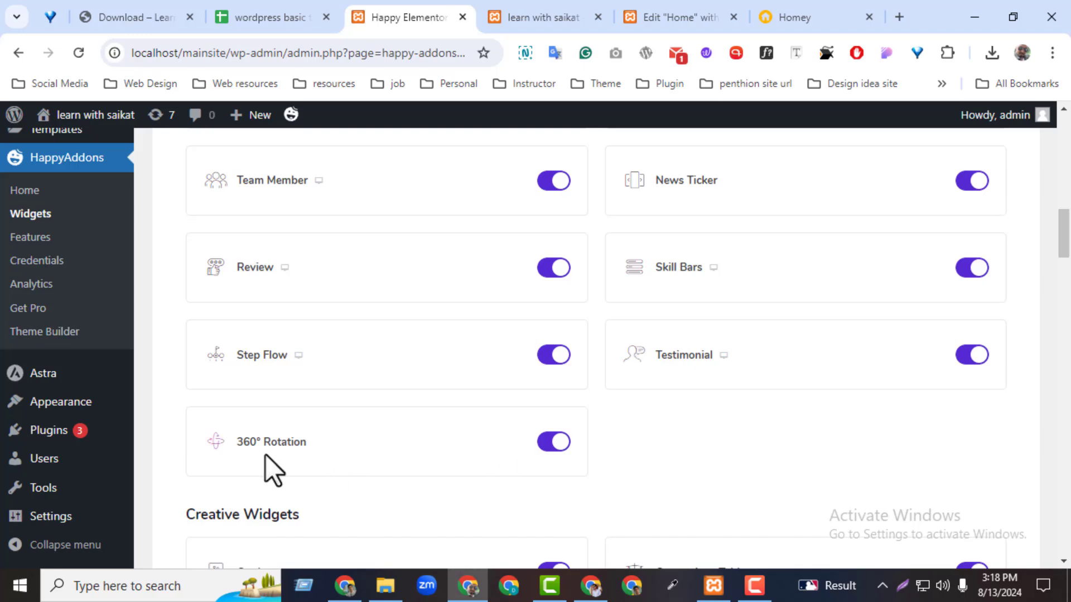
{"action": "left_click", "coordinate": [688, 19]}
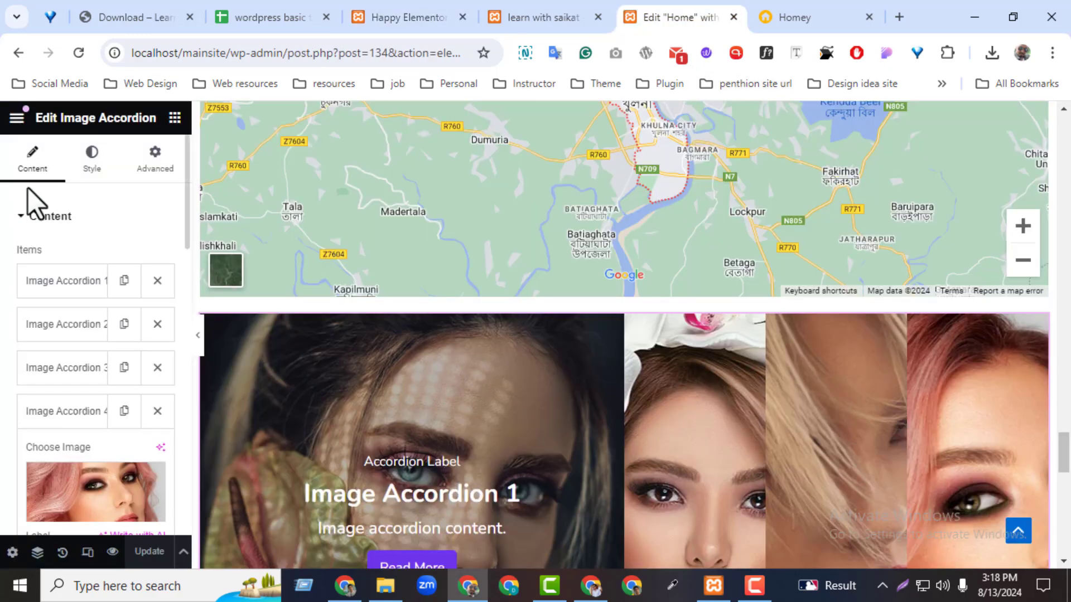
{"action": "left_click", "coordinate": [175, 118]}
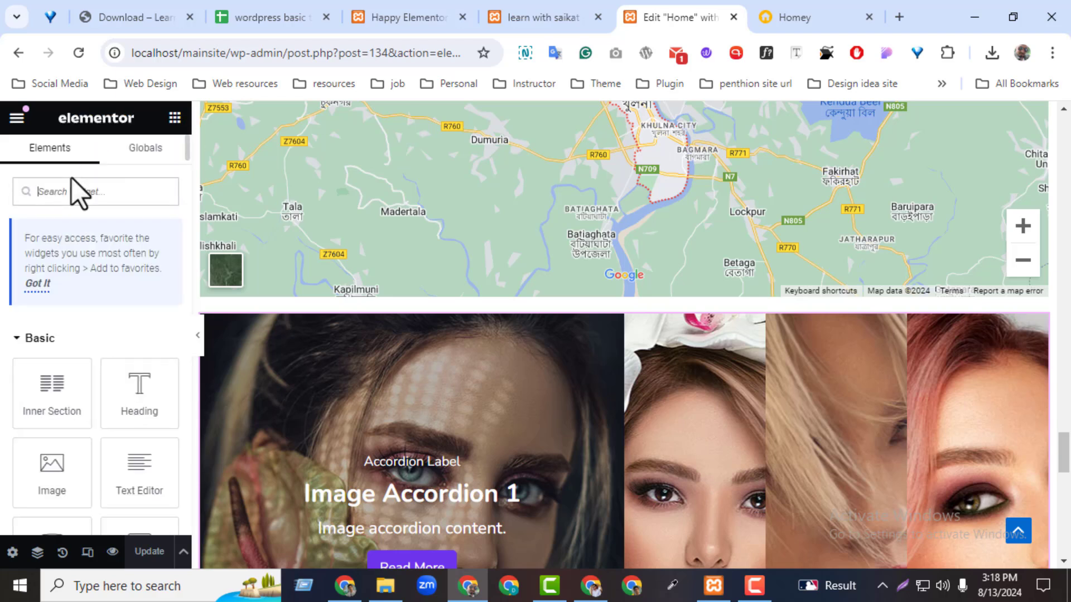
{"action": "type", "text": "rota"}
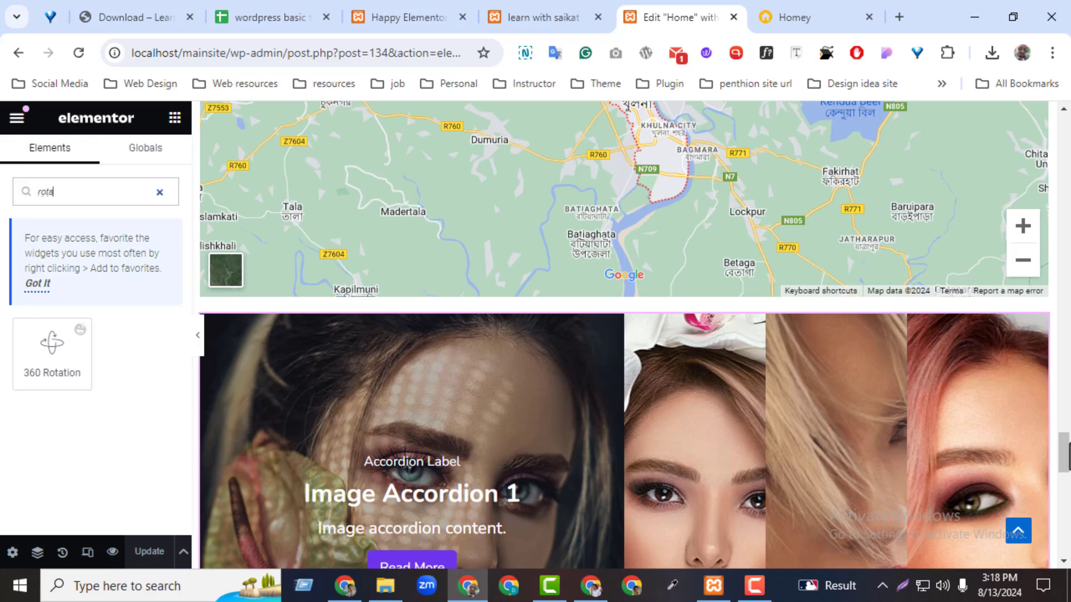
{"action": "scroll", "coordinate": [321, 464], "scroll_direction": "down", "scroll_amount": 5}
{"action": "left_click_drag", "start_coordinate": [43, 346], "coordinate": [642, 375]}
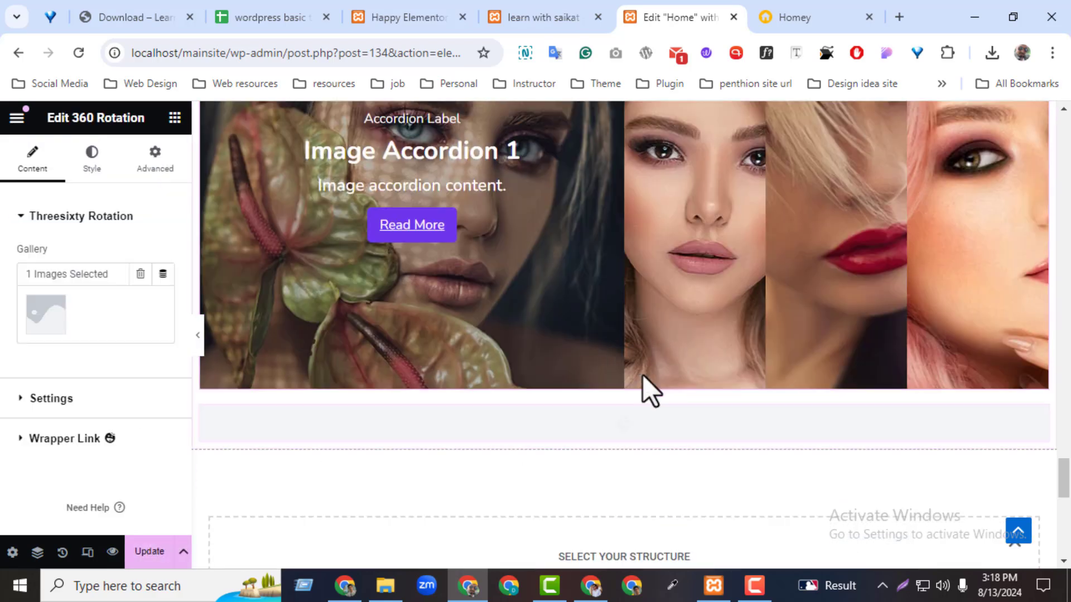
Insert the media library images offered for the gallery into the 360 Rotation widget and update the page
{"action": "left_click", "coordinate": [56, 315]}
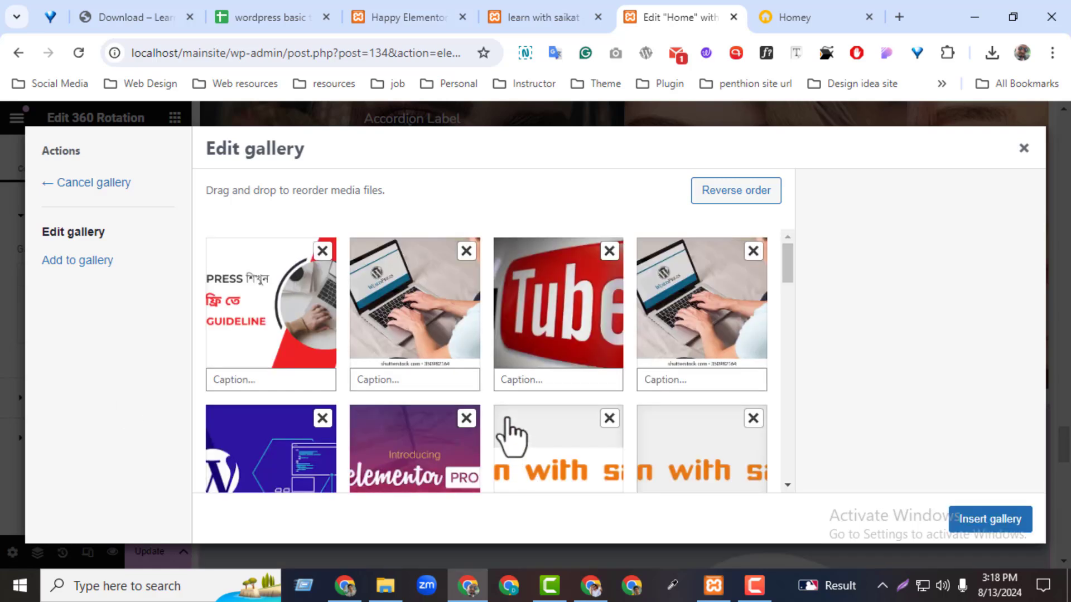
{"action": "left_click", "coordinate": [432, 310]}
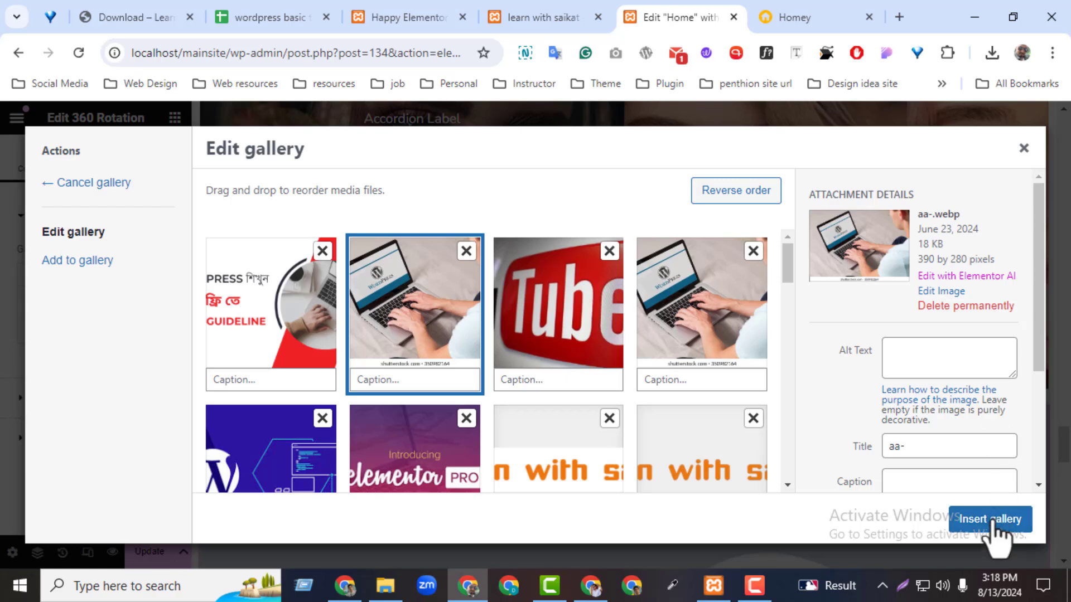
{"action": "left_click", "coordinate": [582, 362]}
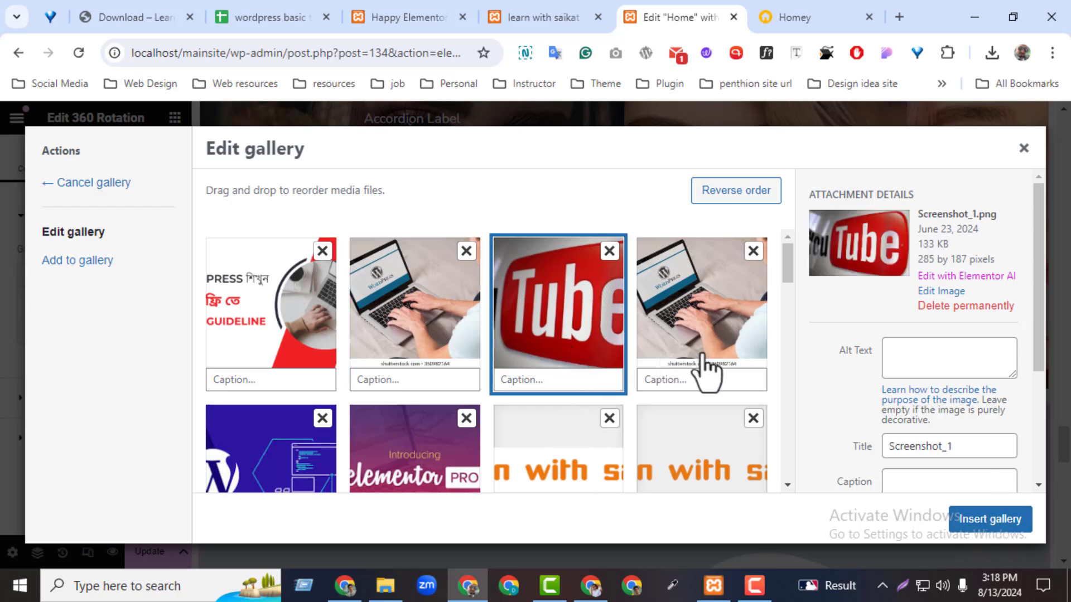
{"action": "left_click", "coordinate": [397, 324]}
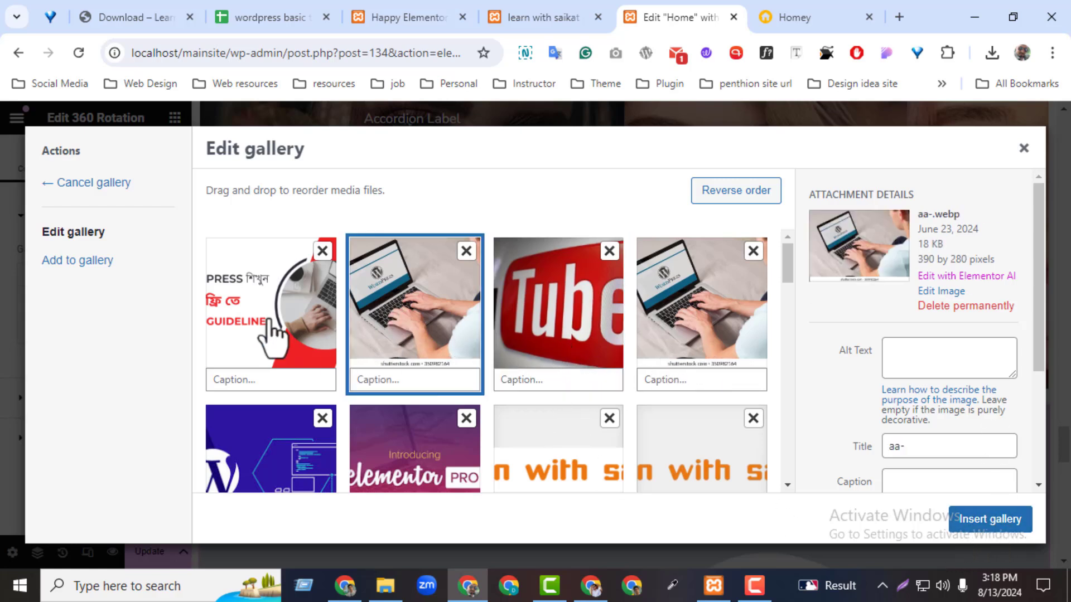
{"action": "left_click", "coordinate": [276, 334]}
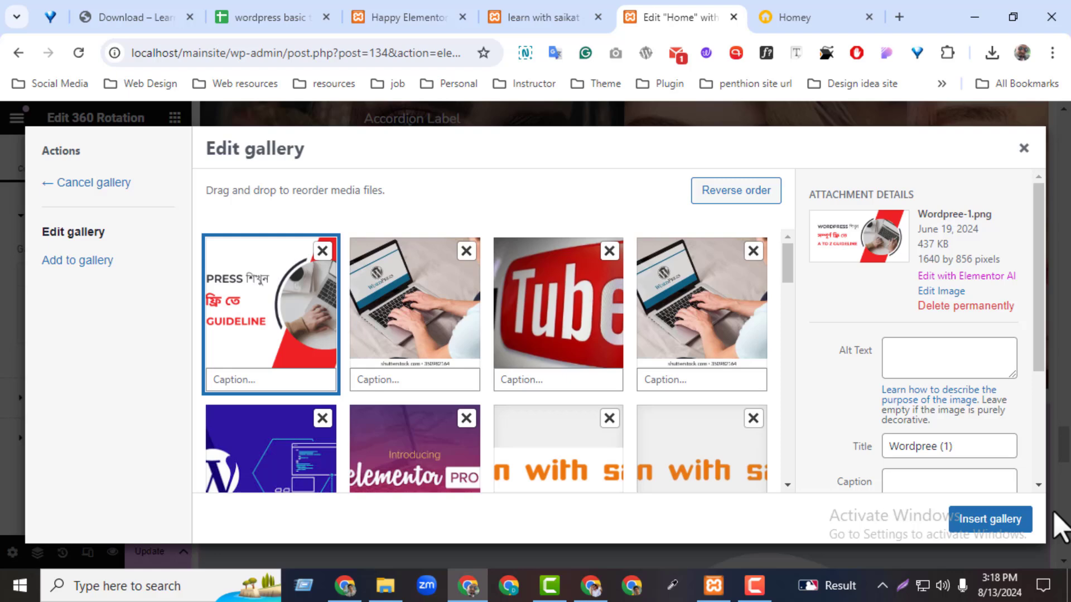
{"action": "left_click", "coordinate": [372, 462]}
{"action": "left_click", "coordinate": [993, 519]}
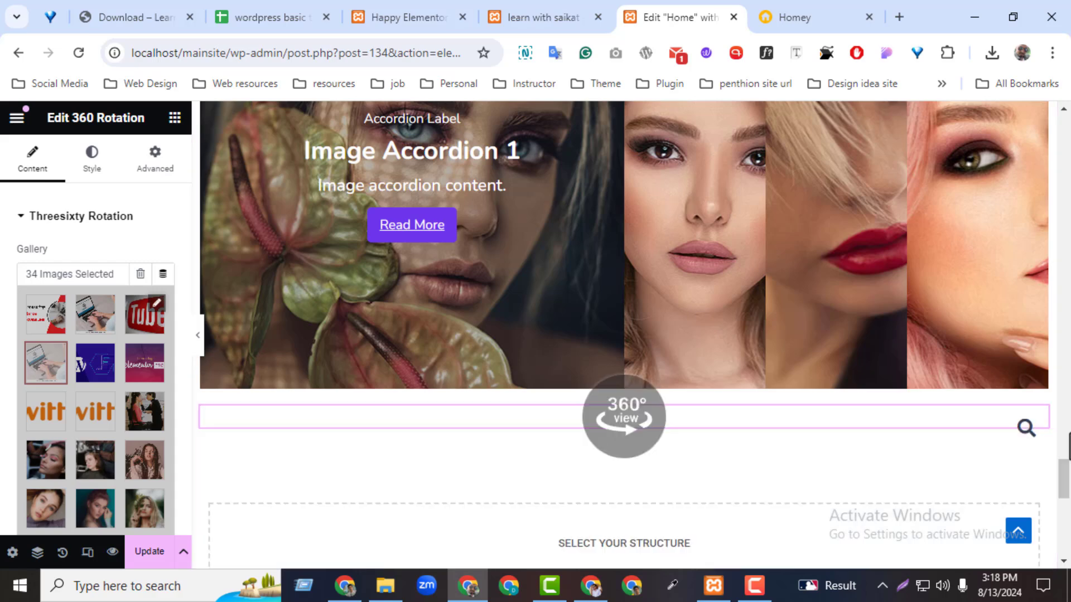
{"action": "mouse_move", "coordinate": [1065, 451]}
{"action": "left_mouse_down"}
{"action": "mouse_move", "coordinate": [1066, 488]}
{"action": "mouse_move", "coordinate": [1066, 463]}
{"action": "left_mouse_up"}
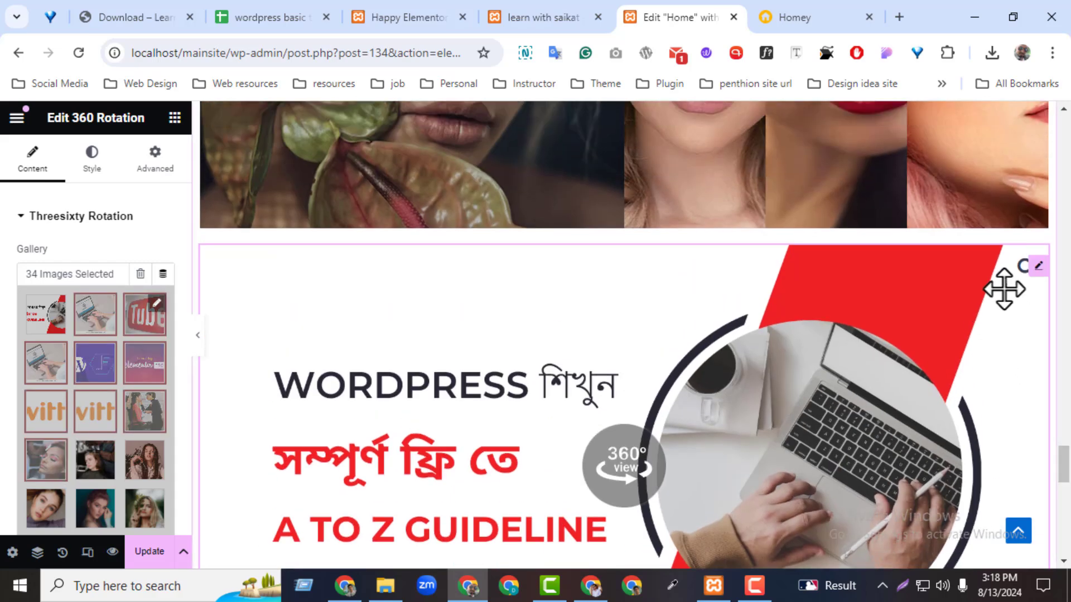
{"action": "left_click", "coordinate": [138, 562]}
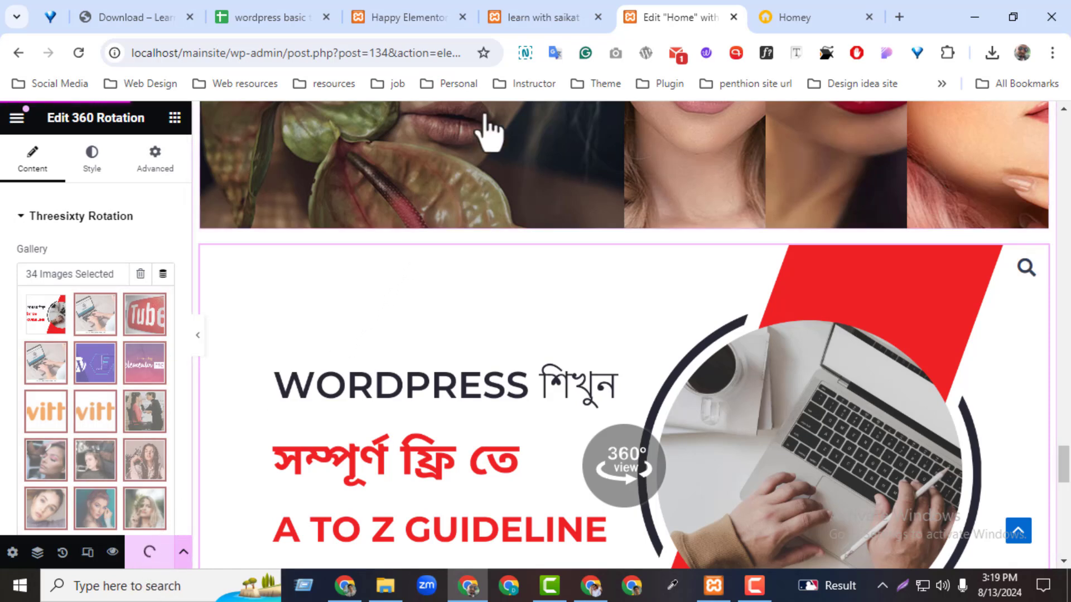
Examine the 360 Rotation widget on the live home page and try rotating its first image
{"action": "mouse_move", "coordinate": [519, 15]}
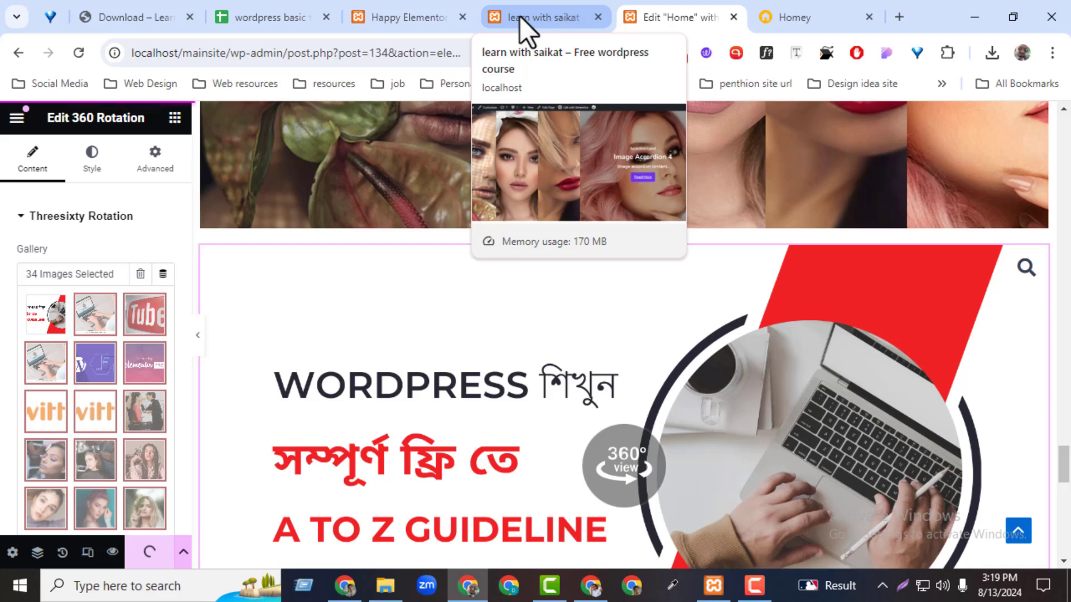
{"action": "left_click", "coordinate": [520, 16]}
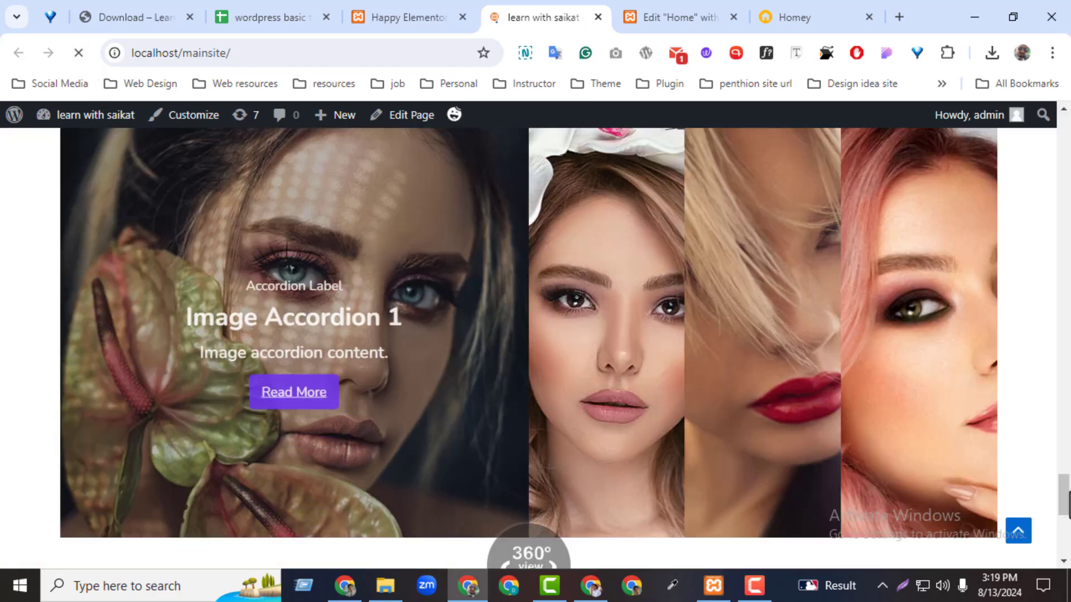
{"action": "left_click_drag", "start_coordinate": [1067, 488], "coordinate": [1068, 523]}
{"action": "left_click", "coordinate": [1067, 523]}
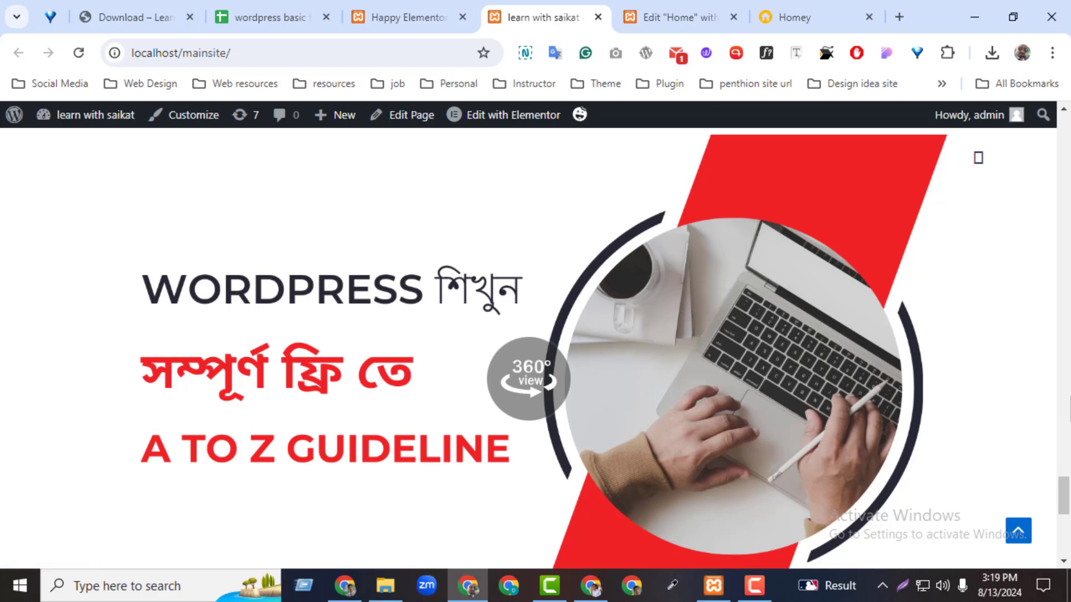
{"action": "left_click_drag", "start_coordinate": [567, 400], "coordinate": [459, 404]}
{"action": "mouse_move", "coordinate": [1067, 530]}
{"action": "left_mouse_down"}
{"action": "mouse_move", "coordinate": [1067, 492]}
{"action": "mouse_move", "coordinate": [1068, 532]}
{"action": "left_mouse_up"}
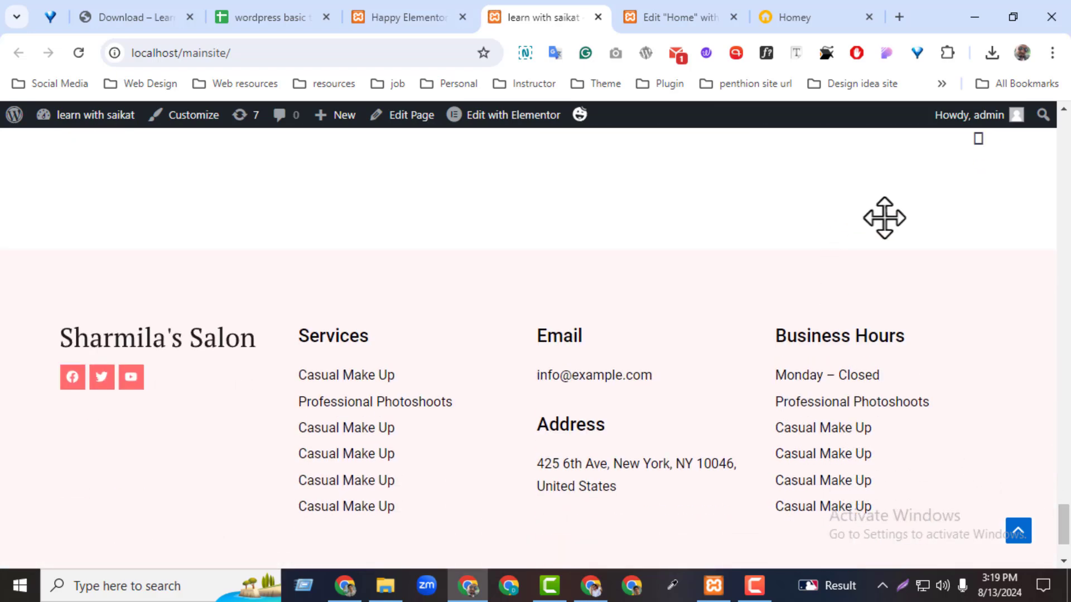
{"action": "scroll", "coordinate": [978, 138], "scroll_direction": "up", "scroll_amount": 5}
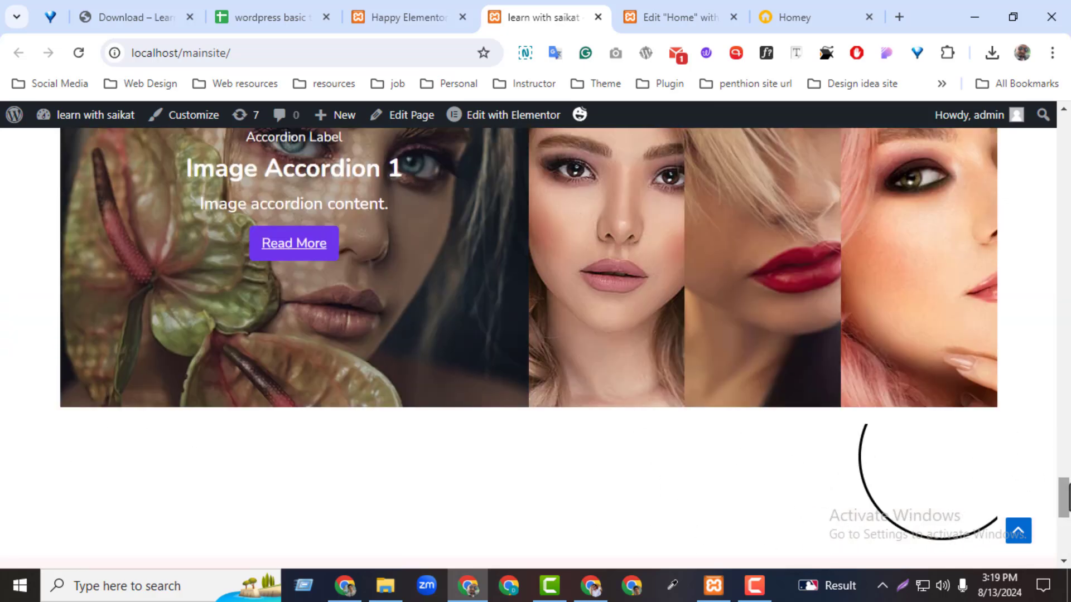
{"action": "left_click_drag", "start_coordinate": [1068, 489], "coordinate": [1069, 507]}
{"action": "scroll", "coordinate": [832, 251], "scroll_direction": "down", "scroll_amount": 3}
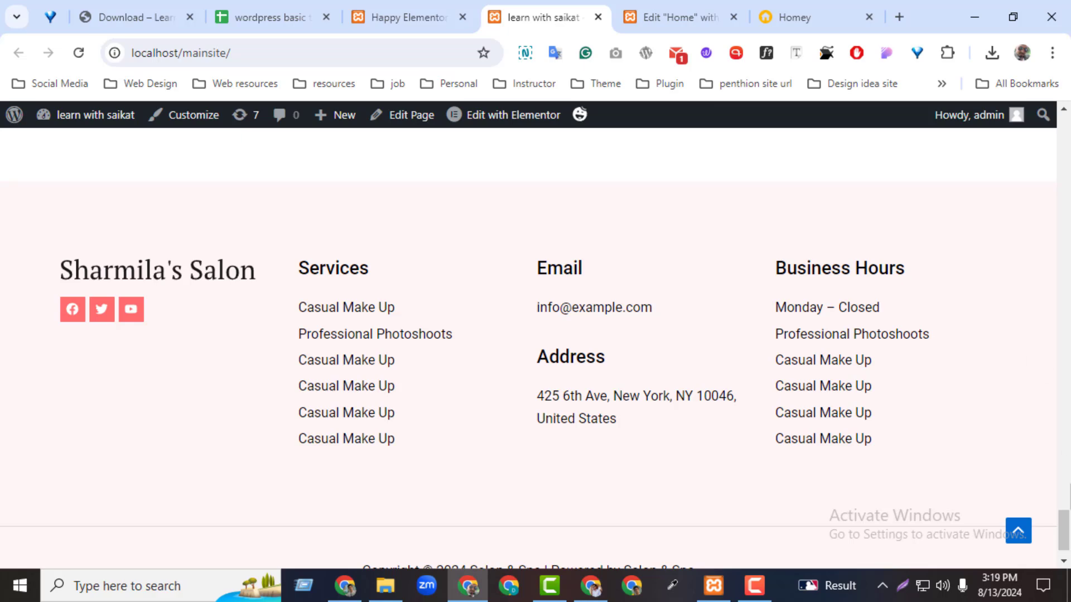
{"action": "scroll", "coordinate": [978, 505], "scroll_direction": "up", "scroll_amount": 5}
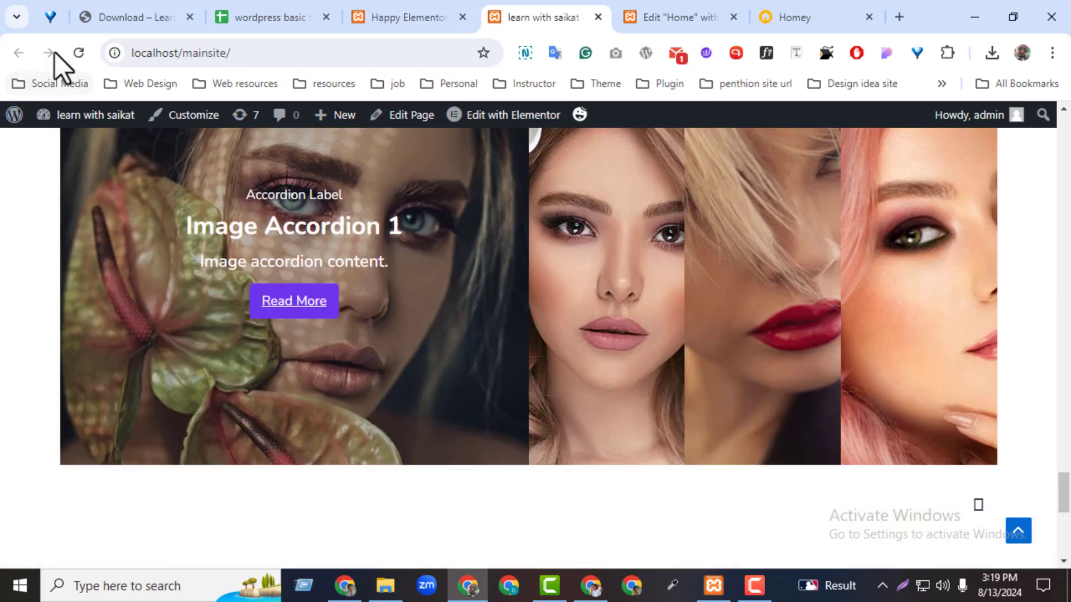
Reload the live home page, dismiss the popup and try the 360° view again
{"action": "left_click", "coordinate": [78, 52]}
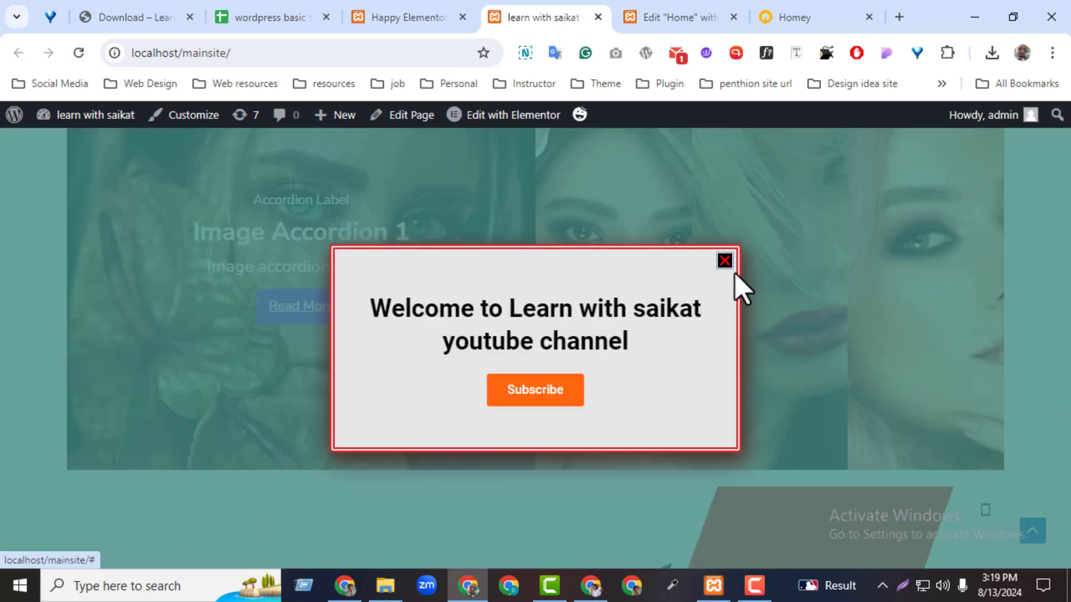
{"action": "left_click", "coordinate": [724, 261]}
{"action": "scroll", "coordinate": [697, 363], "scroll_direction": "down", "scroll_amount": 5}
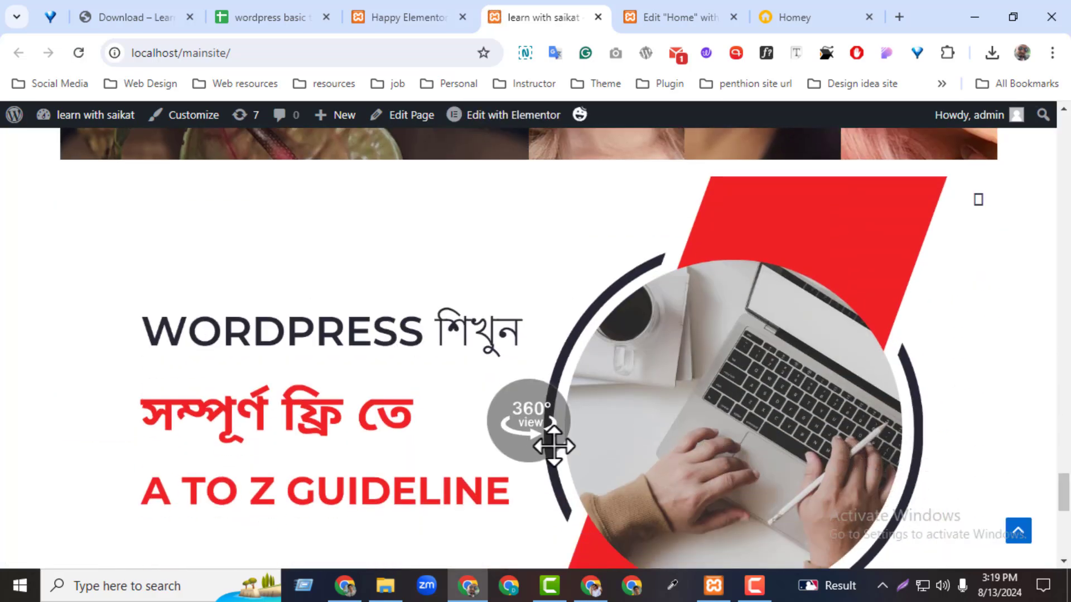
{"action": "left_click", "coordinate": [516, 429]}
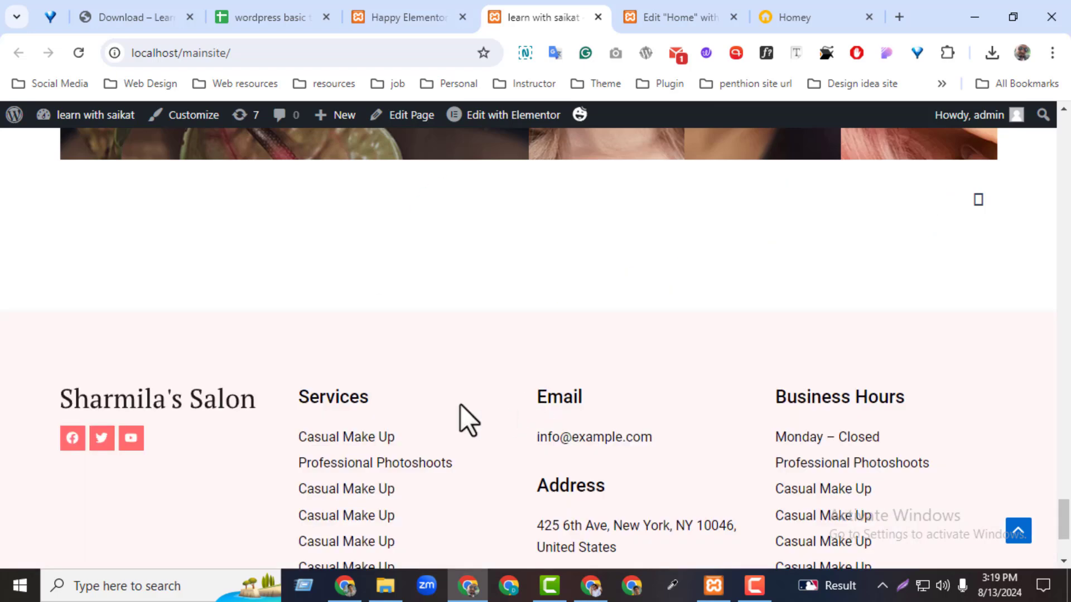
Return to the Home page editor and delete the 360 Rotation widget below the Image Accordion
{"action": "left_click", "coordinate": [677, 18]}
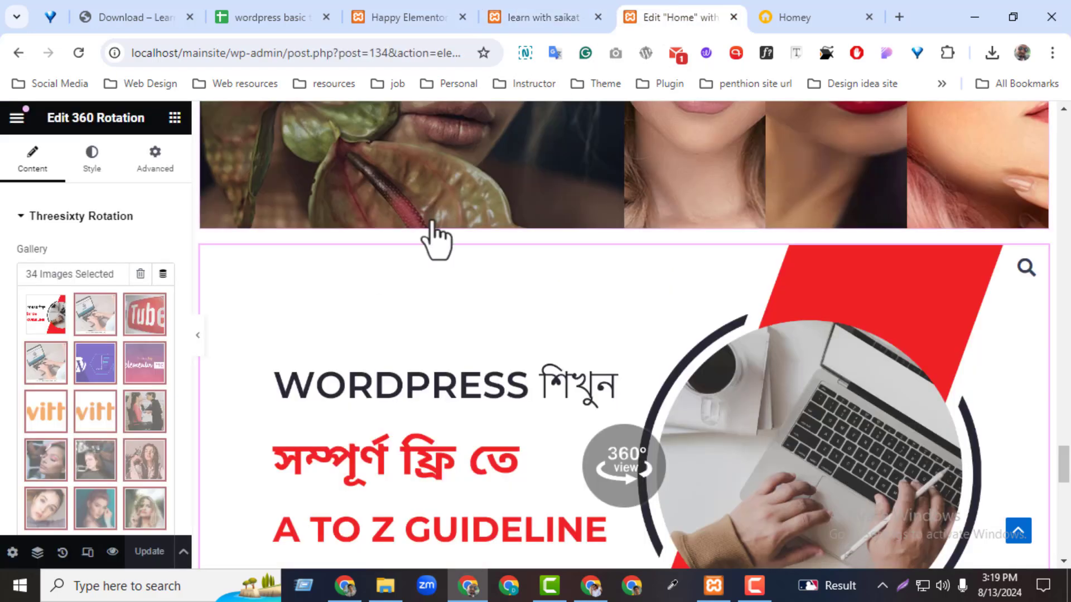
{"action": "right_click", "coordinate": [1047, 267]}
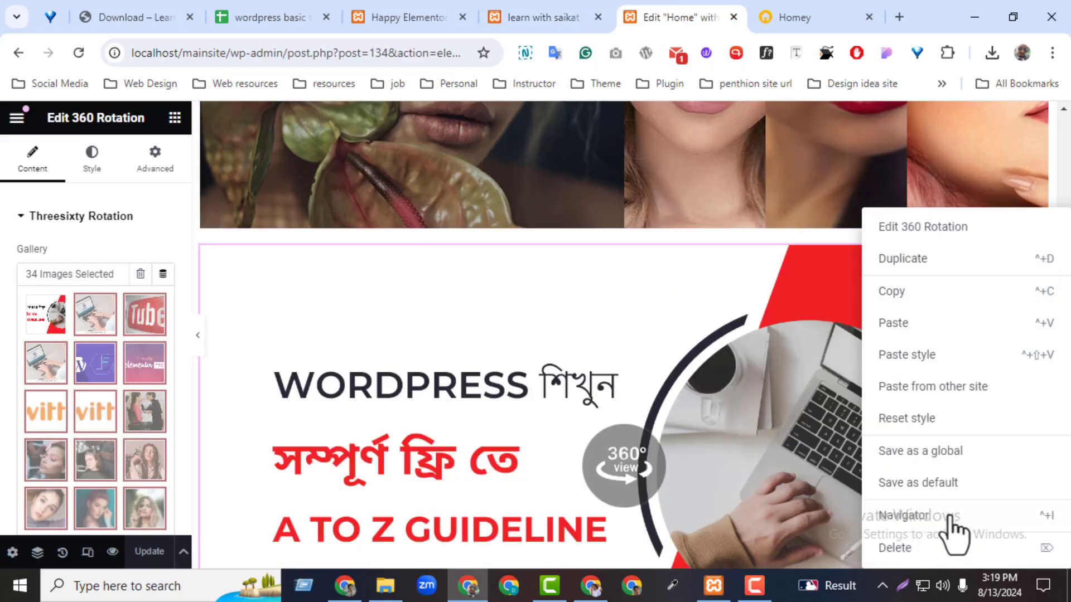
{"action": "left_click", "coordinate": [946, 549]}
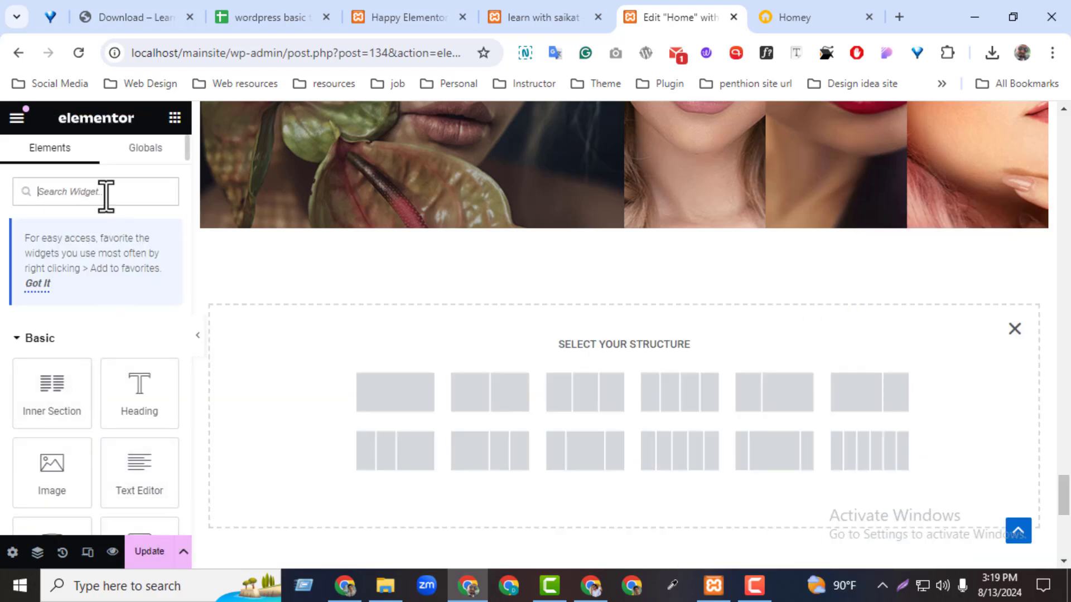
Add the Happy Addons Testimonial widget below the Image Accordion and set its alignment to center
{"action": "left_click", "coordinate": [415, 16]}
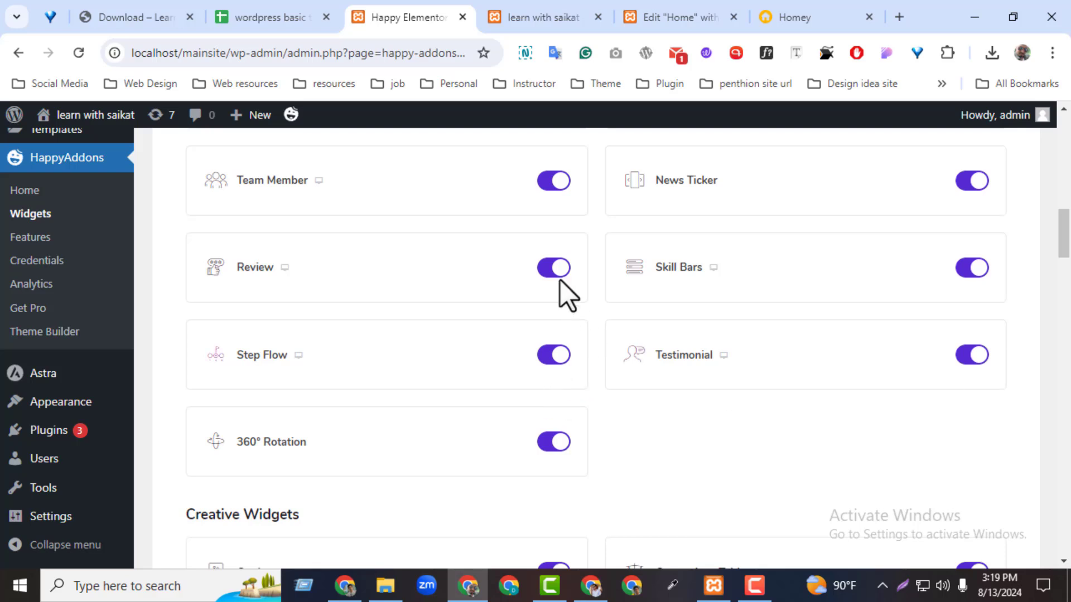
{"action": "left_click", "coordinate": [618, 14]}
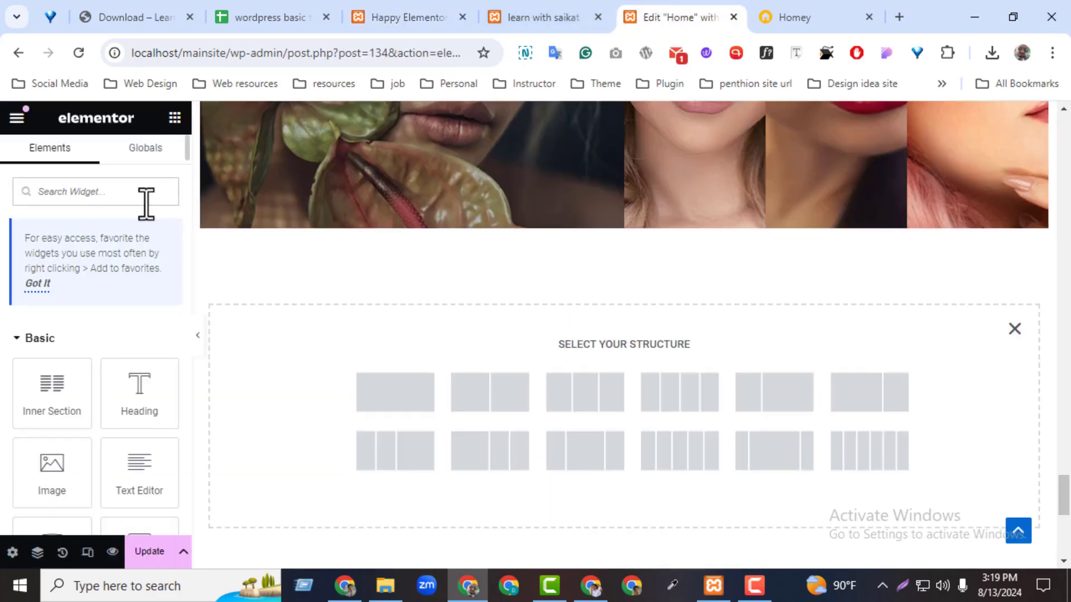
{"action": "type", "text": "tes"}
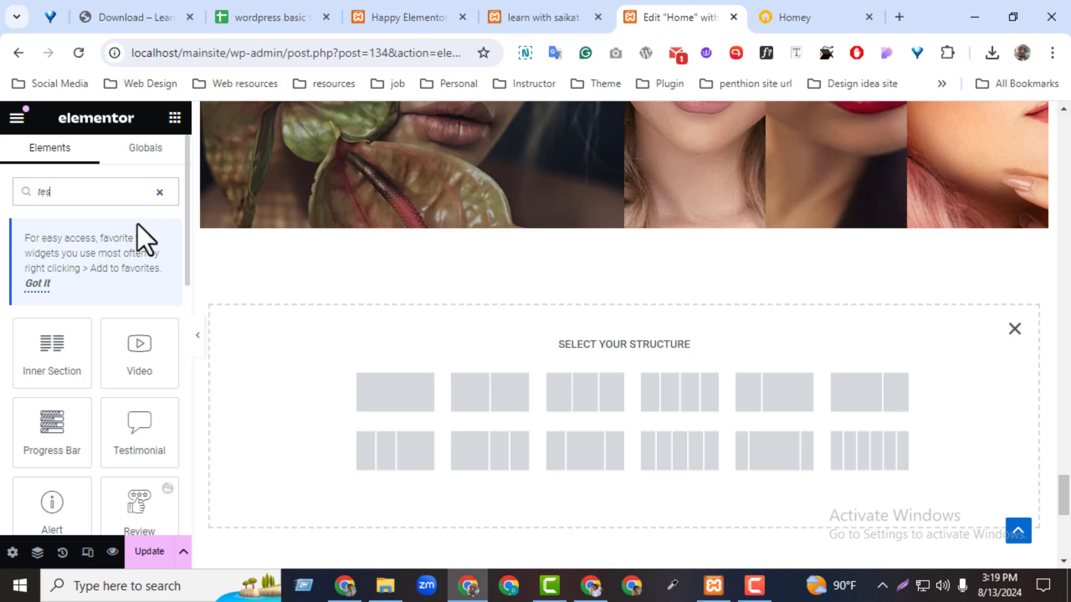
{"action": "type", "text": "ti"}
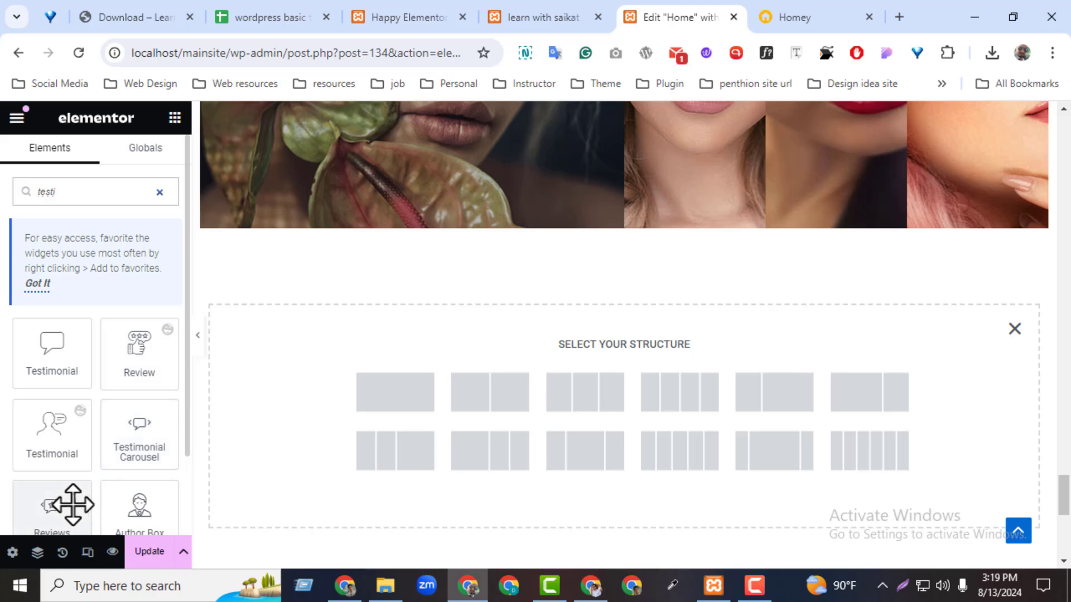
{"action": "left_click", "coordinate": [47, 439]}
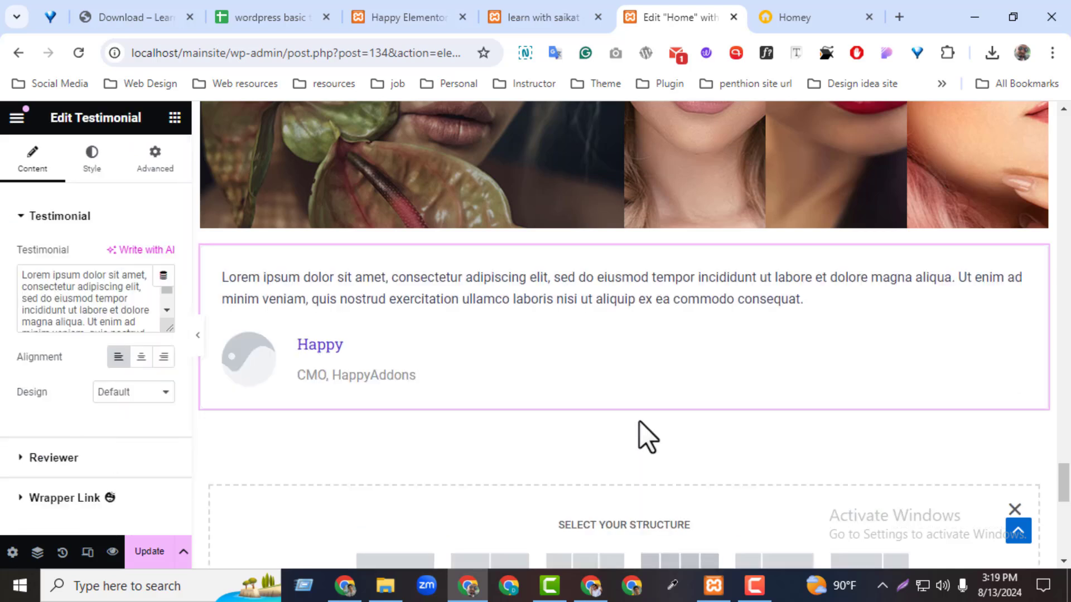
{"action": "left_click", "coordinate": [141, 358]}
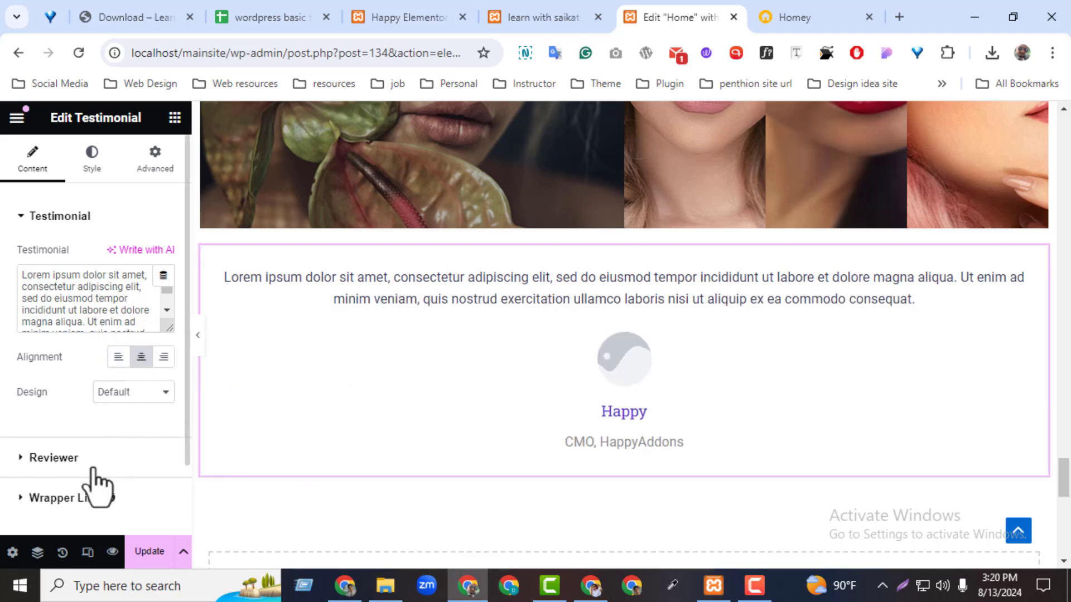
Review the Testimonial widget's reviewer settings and change its design from Default to Bubble
{"action": "left_click", "coordinate": [54, 458]}
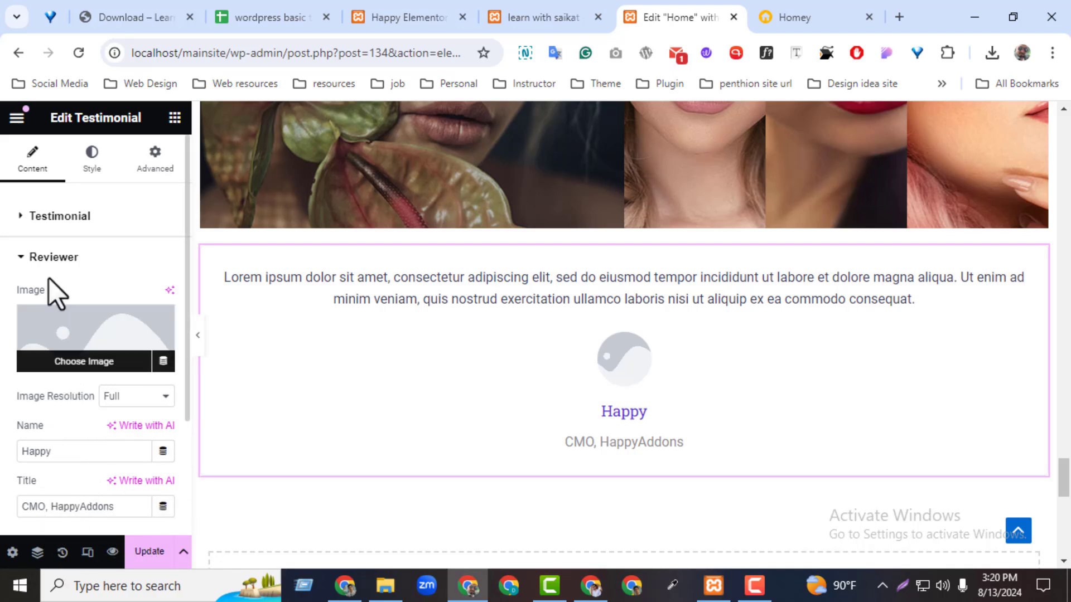
{"action": "left_click", "coordinate": [54, 217]}
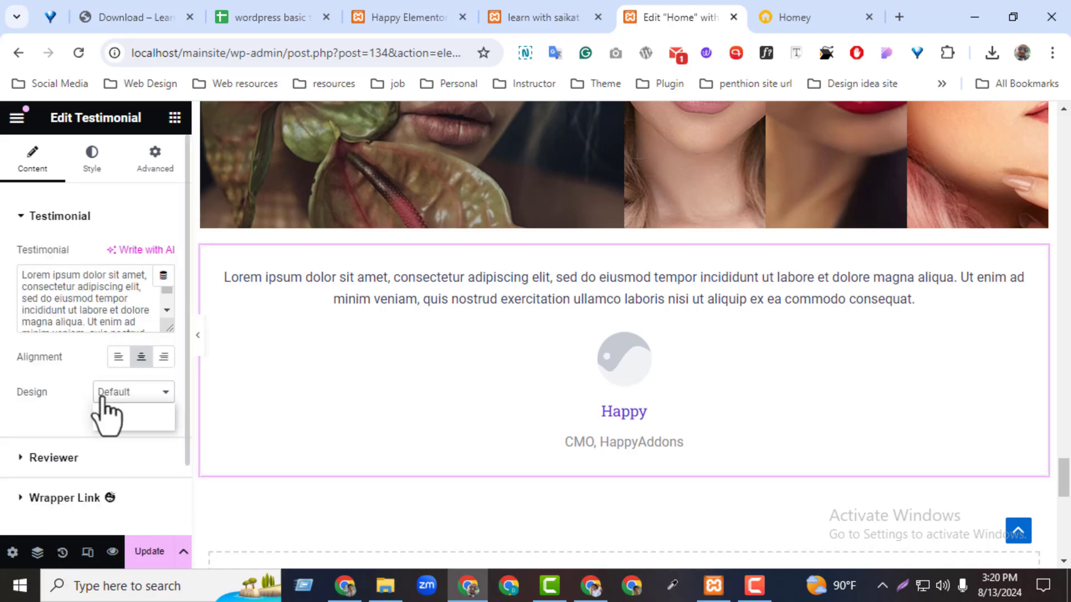
{"action": "left_click", "coordinate": [108, 428]}
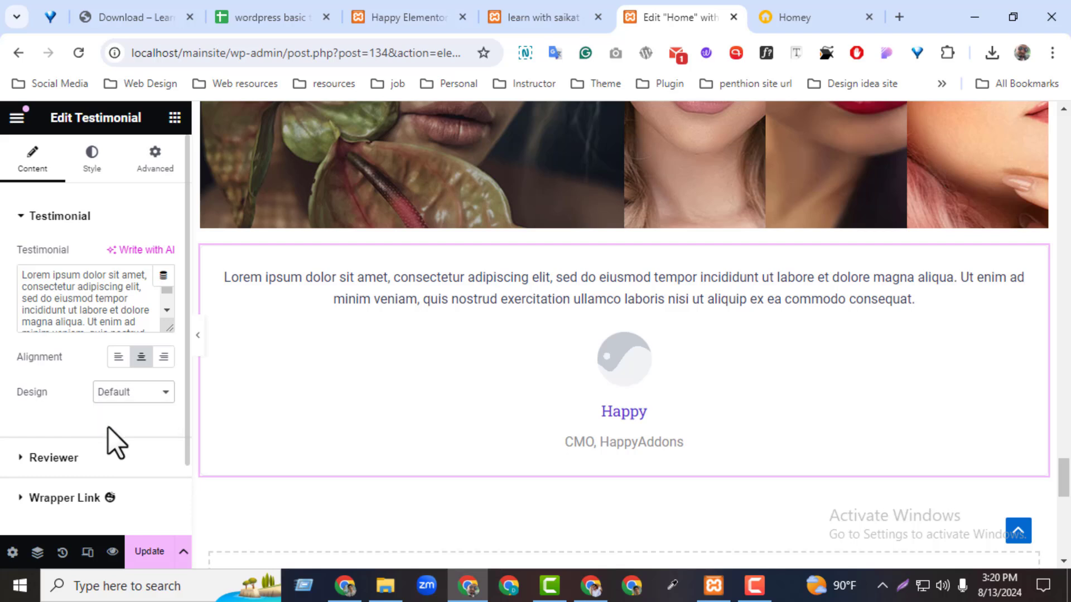
{"action": "left_click", "coordinate": [145, 397]}
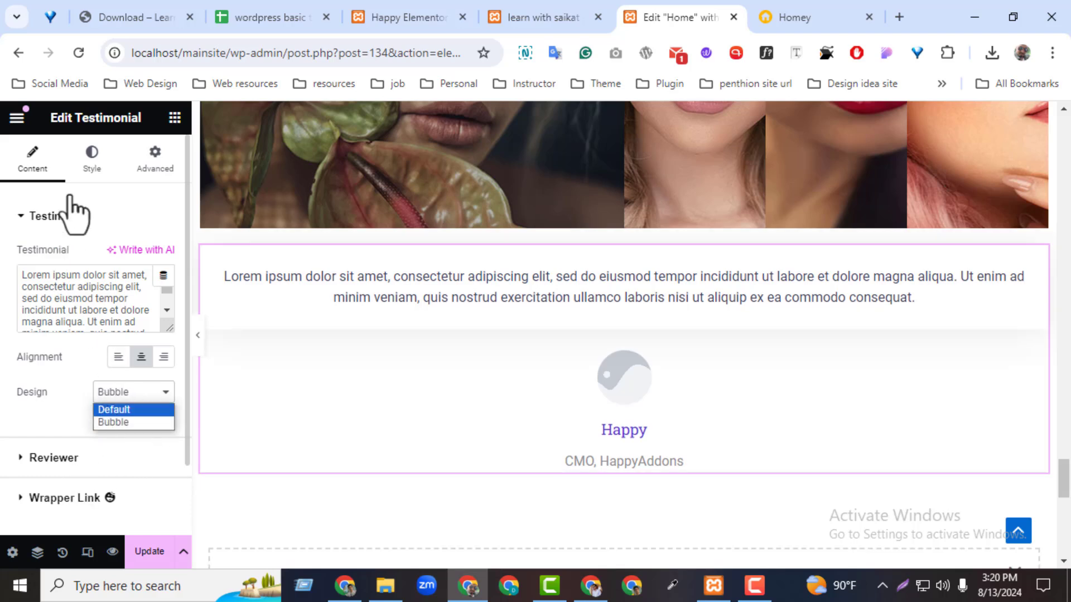
{"action": "left_click", "coordinate": [95, 192]}
Set the testimonial's bottom spacing to 13 in its style settings and open the text color picker
{"action": "left_click", "coordinate": [92, 162]}
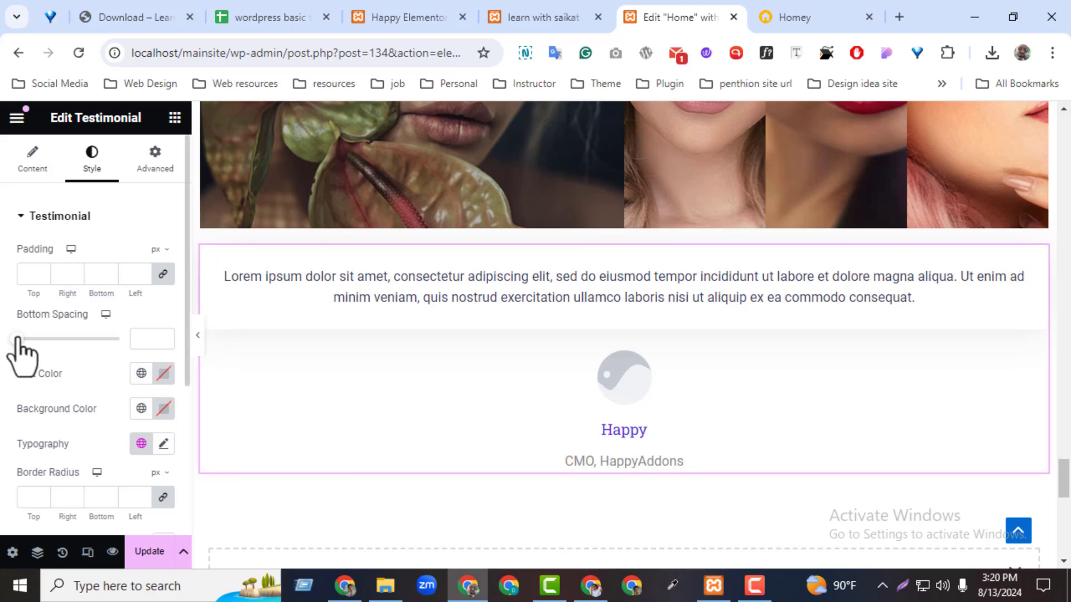
{"action": "left_click_drag", "start_coordinate": [15, 340], "coordinate": [39, 359]}
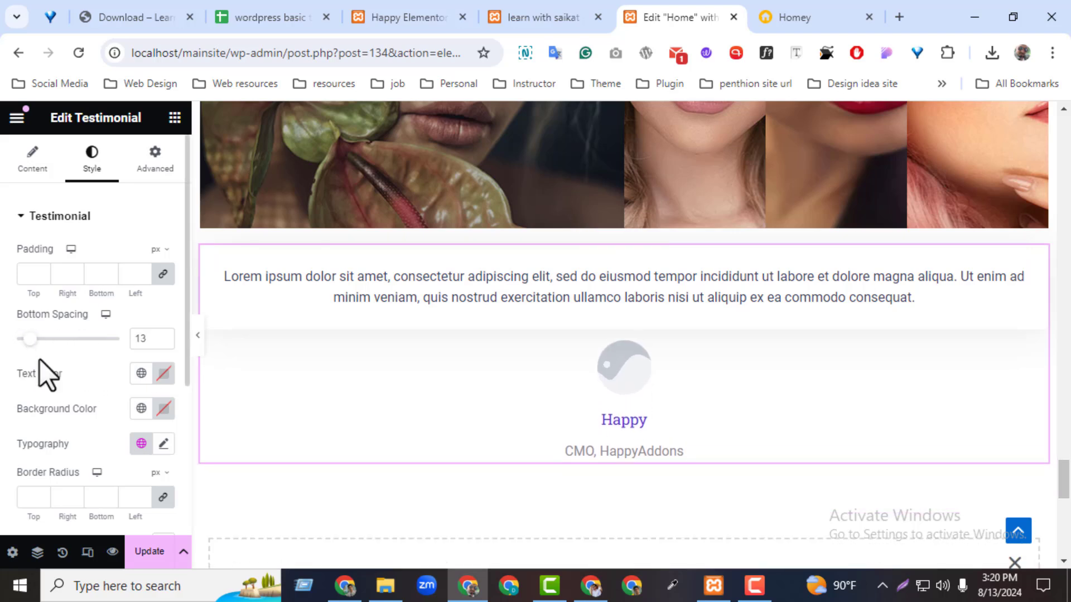
{"action": "left_click", "coordinate": [163, 378]}
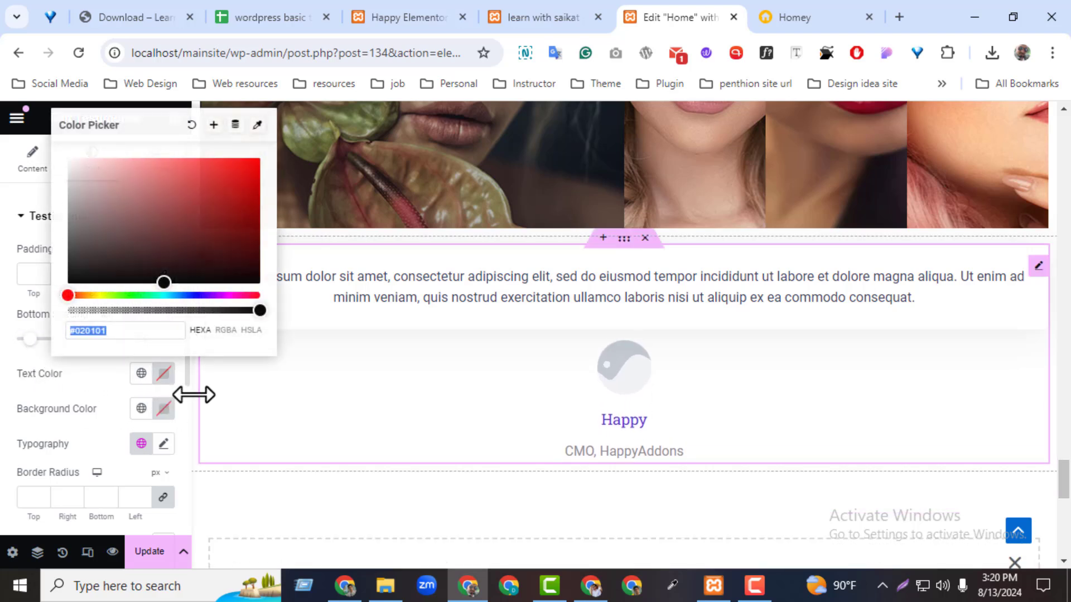
Replace the Testimonial section below the Image Accordion with the Happy Addons Horizontal Timeline widget and update the page
{"action": "left_click", "coordinate": [645, 240]}
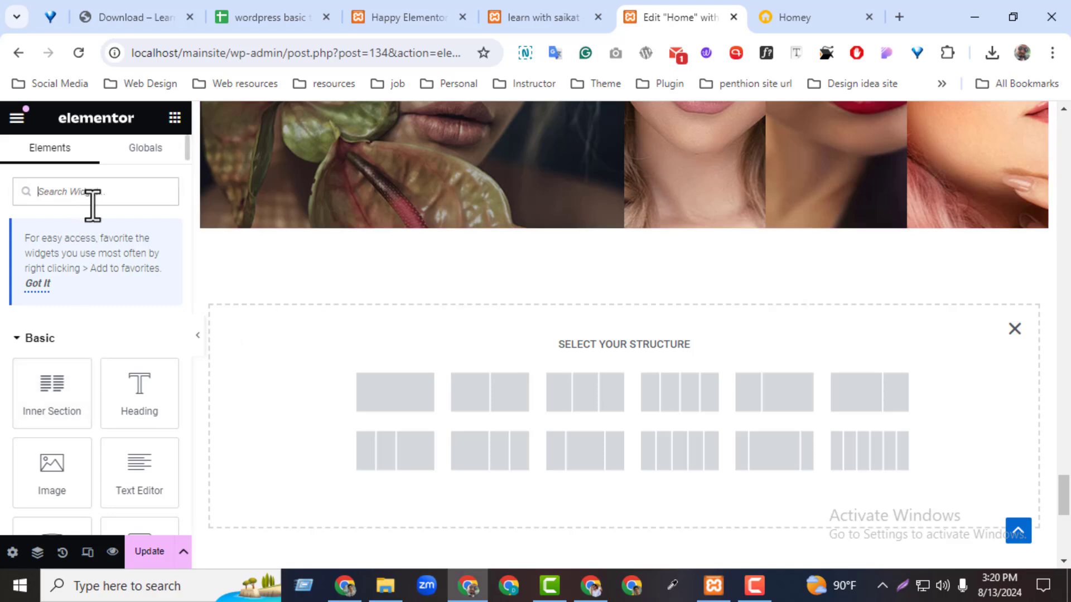
{"action": "type", "text": "time"}
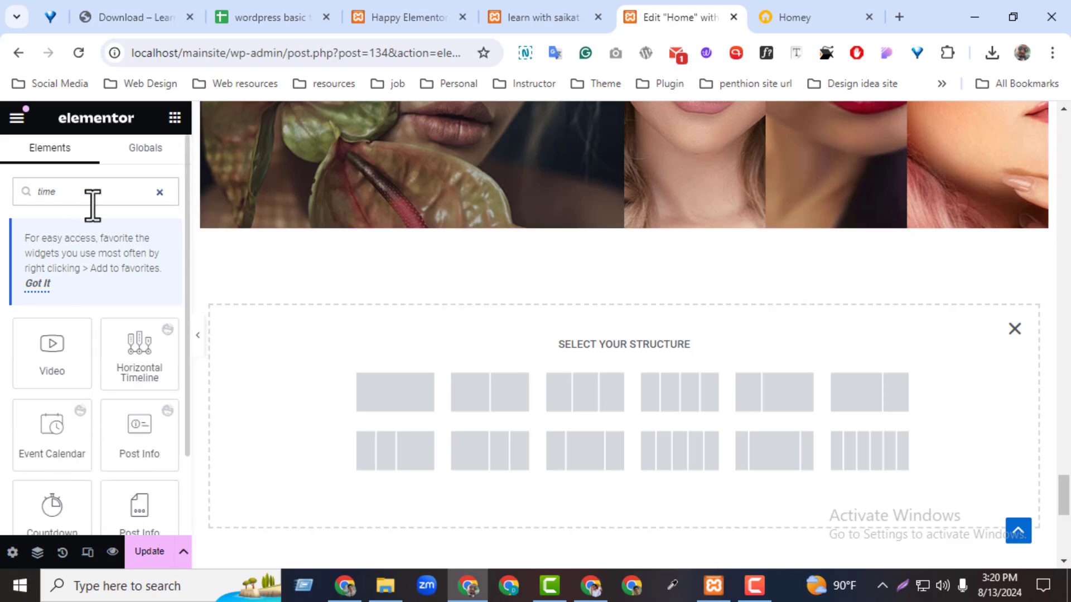
{"action": "left_click_drag", "start_coordinate": [159, 332], "coordinate": [243, 375]}
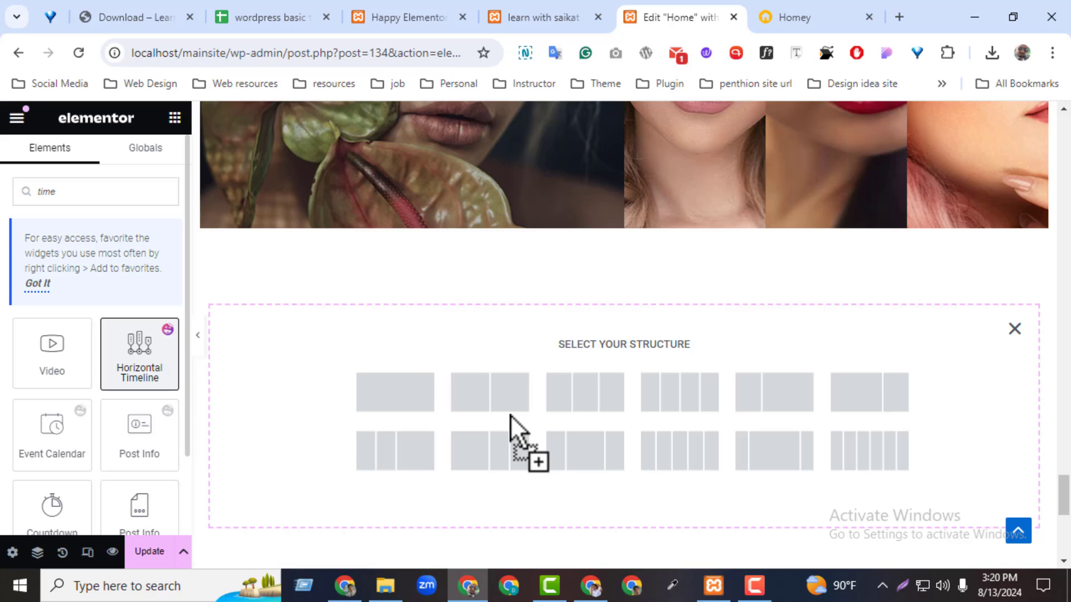
{"action": "left_click_drag", "start_coordinate": [510, 414], "coordinate": [510, 414]}
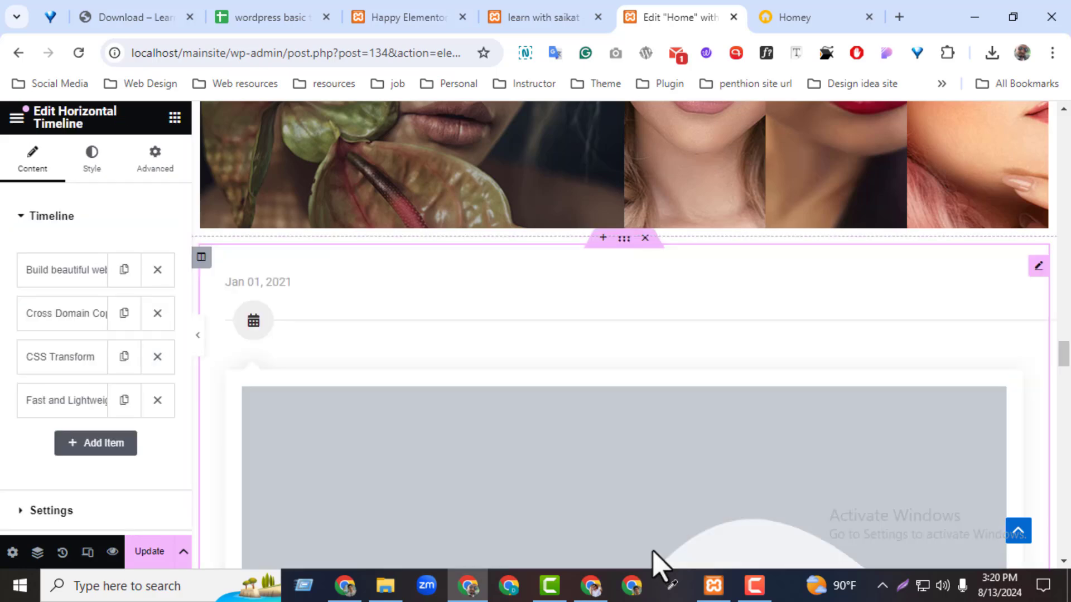
{"action": "scroll", "coordinate": [452, 418], "scroll_direction": "down", "scroll_amount": 3}
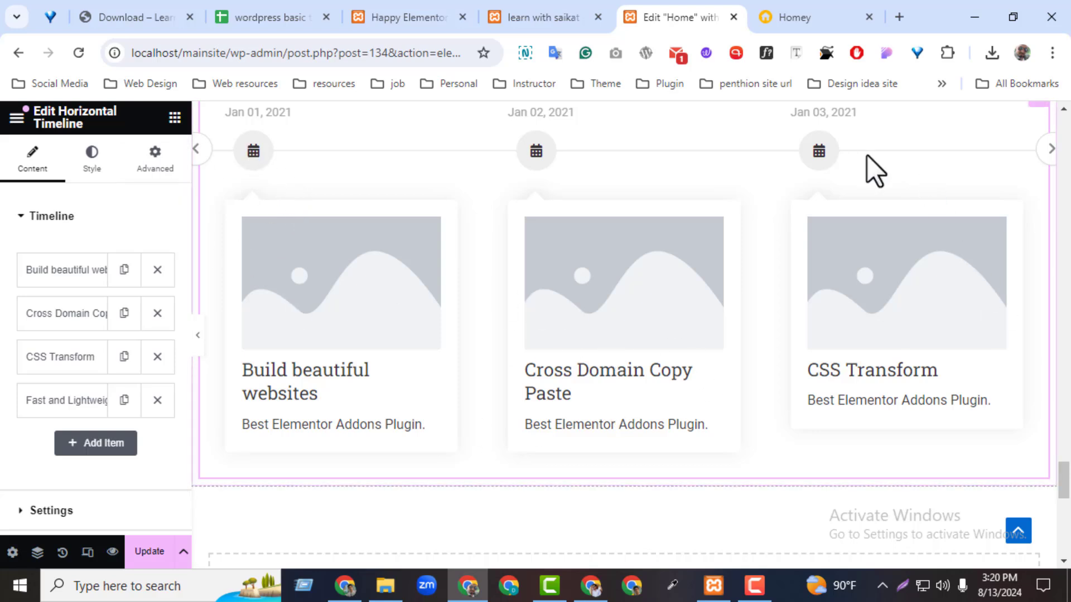
{"action": "left_click", "coordinate": [129, 560]}
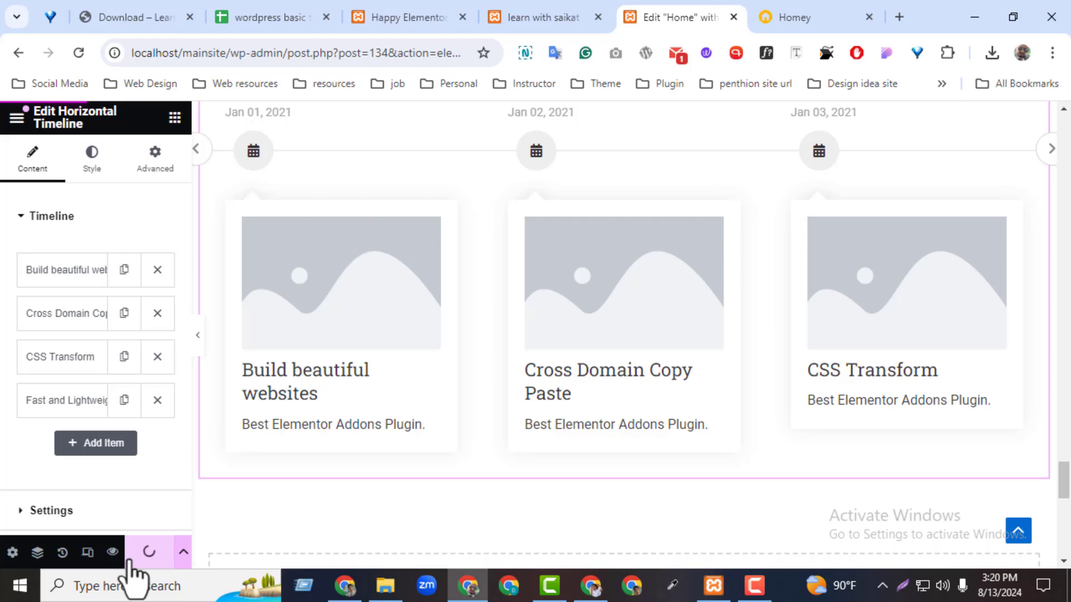
Reload the live home page, dismiss the popup and browse the Horizontal Timeline backward and forward
{"action": "left_click", "coordinate": [546, 16]}
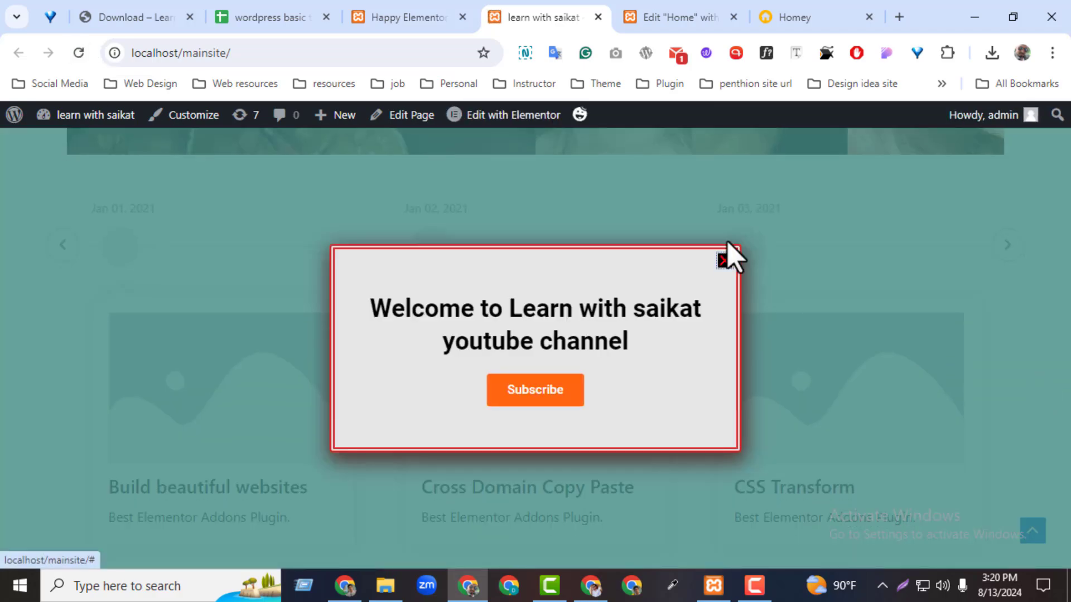
{"action": "left_click", "coordinate": [725, 260]}
{"action": "scroll", "coordinate": [204, 489], "scroll_direction": "up", "scroll_amount": 3}
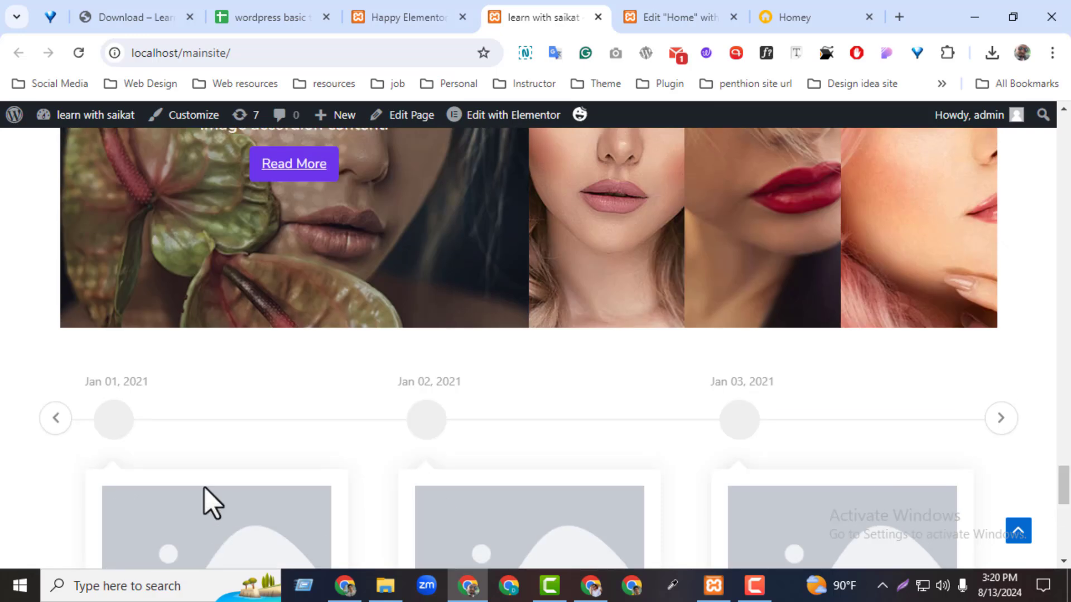
{"action": "left_click", "coordinate": [56, 418]}
{"action": "left_click", "coordinate": [56, 418]}
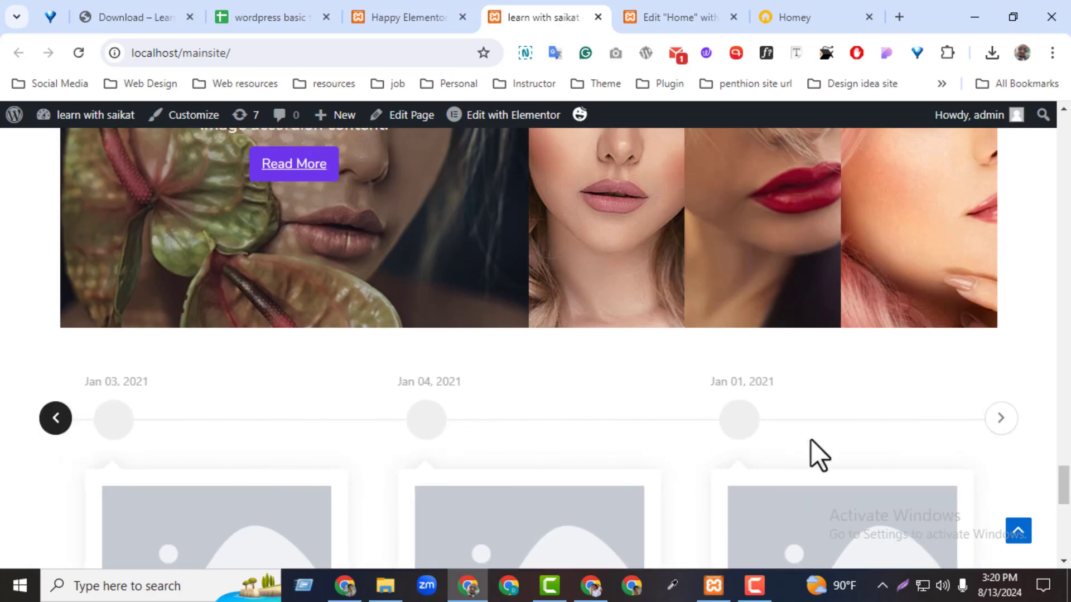
{"action": "scroll", "coordinate": [1054, 505], "scroll_direction": "down", "scroll_amount": 4}
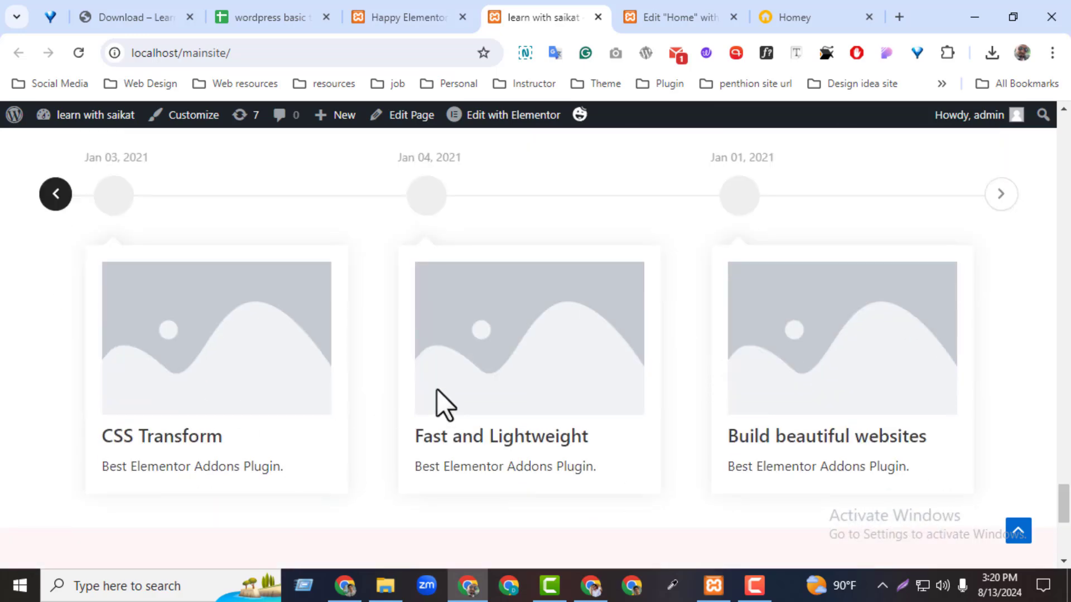
{"action": "left_click", "coordinate": [1001, 196]}
{"action": "left_click", "coordinate": [1001, 197]}
{"action": "left_click", "coordinate": [1001, 195]}
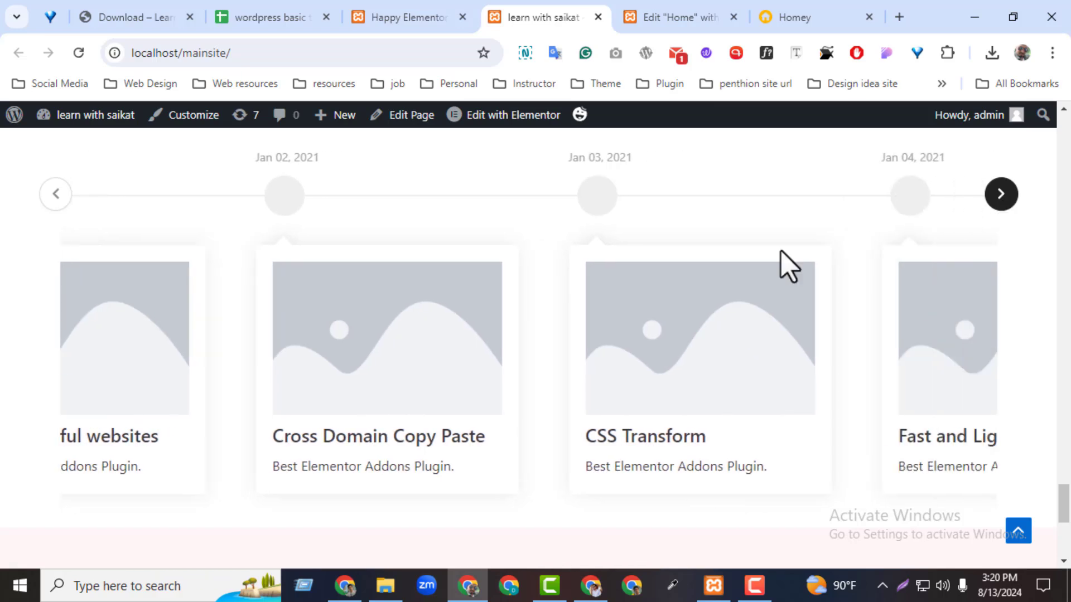
Bring up the widget list in the Home page editor and look through the HappyAddons Widgets page for another widget
{"action": "left_click", "coordinate": [678, 27]}
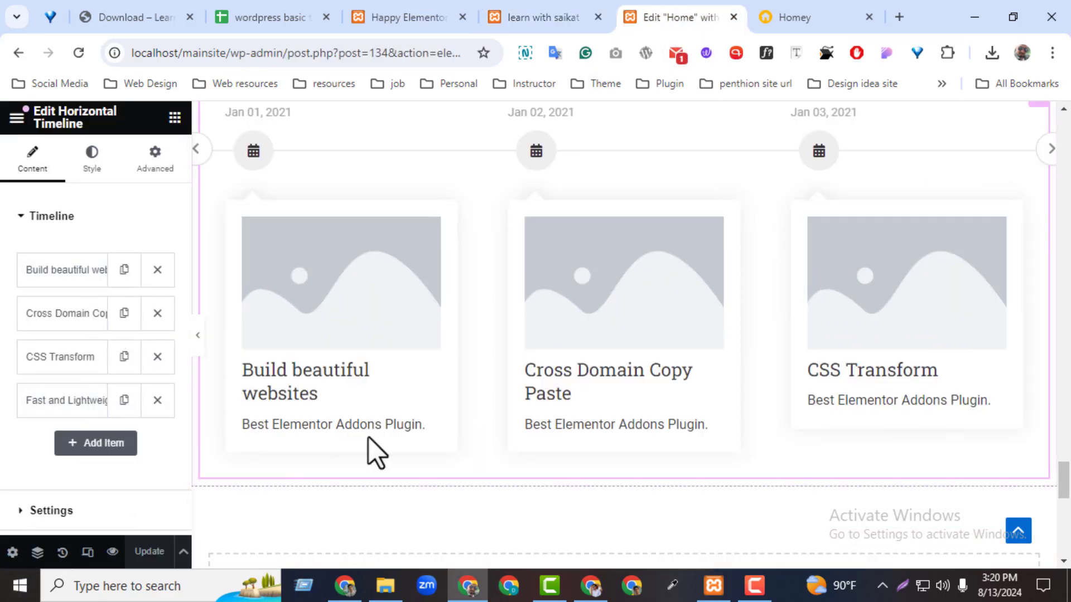
{"action": "left_click", "coordinate": [181, 119]}
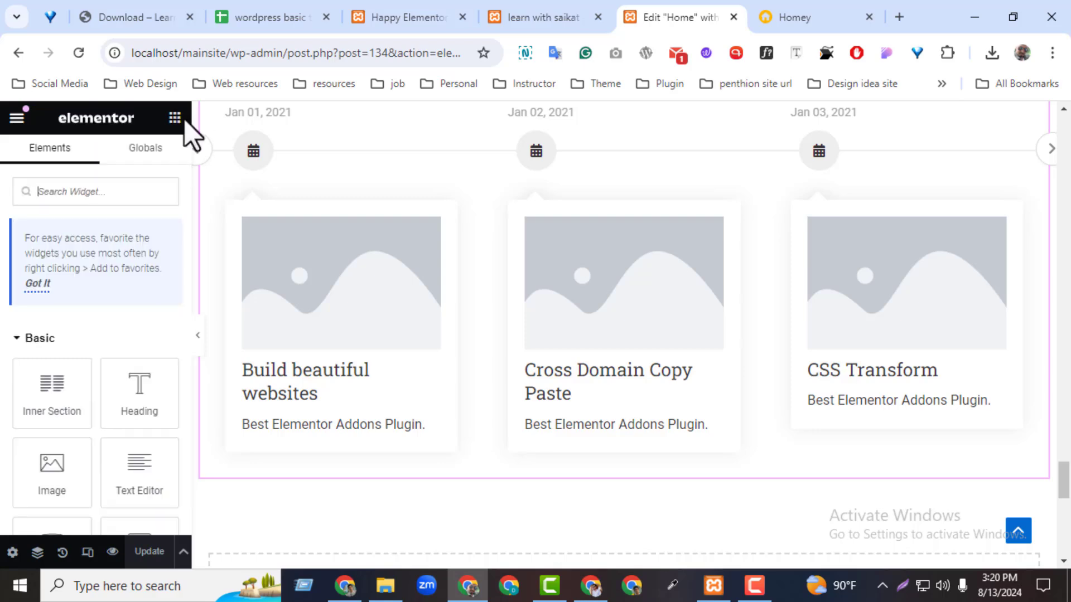
{"action": "left_click", "coordinate": [397, 6]}
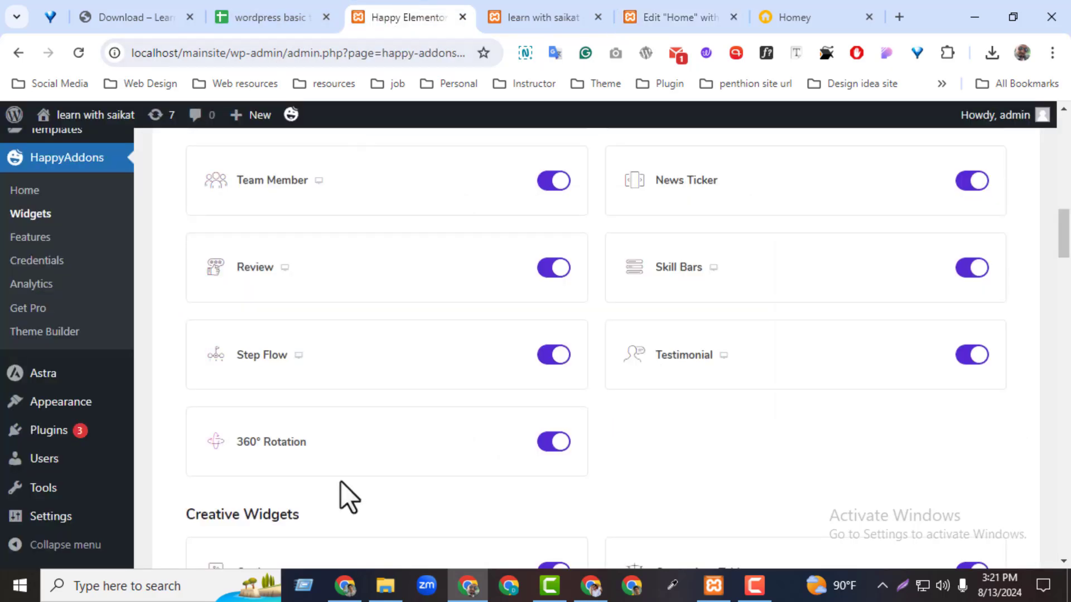
{"action": "scroll", "coordinate": [1003, 396], "scroll_direction": "up", "scroll_amount": 6}
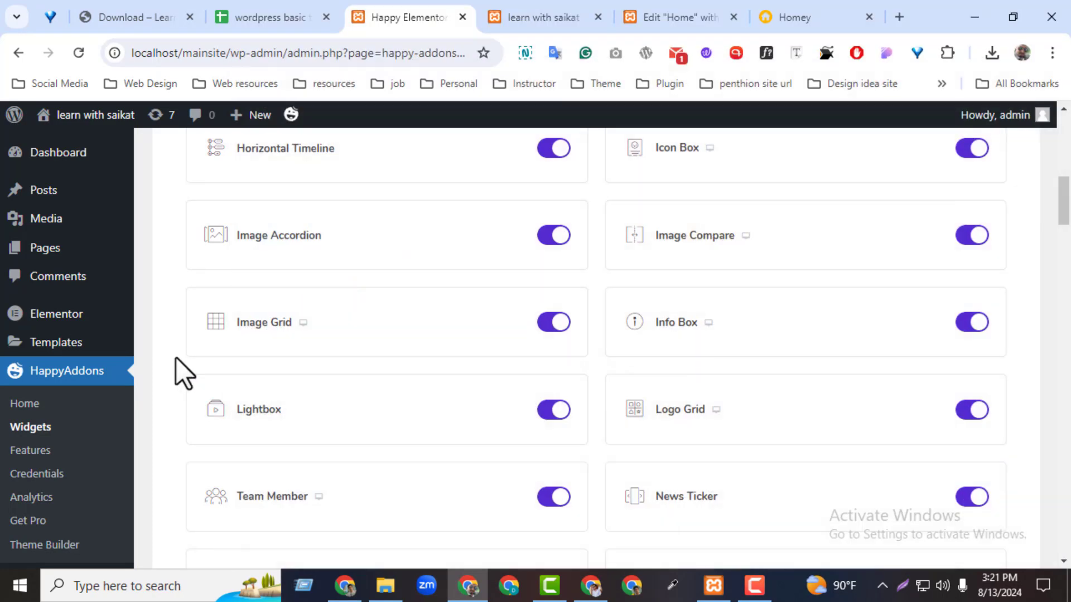
Return to the Home page editor and add the Happy Addons Image Compare widget below the Horizontal Timeline
{"action": "left_click", "coordinate": [657, 17]}
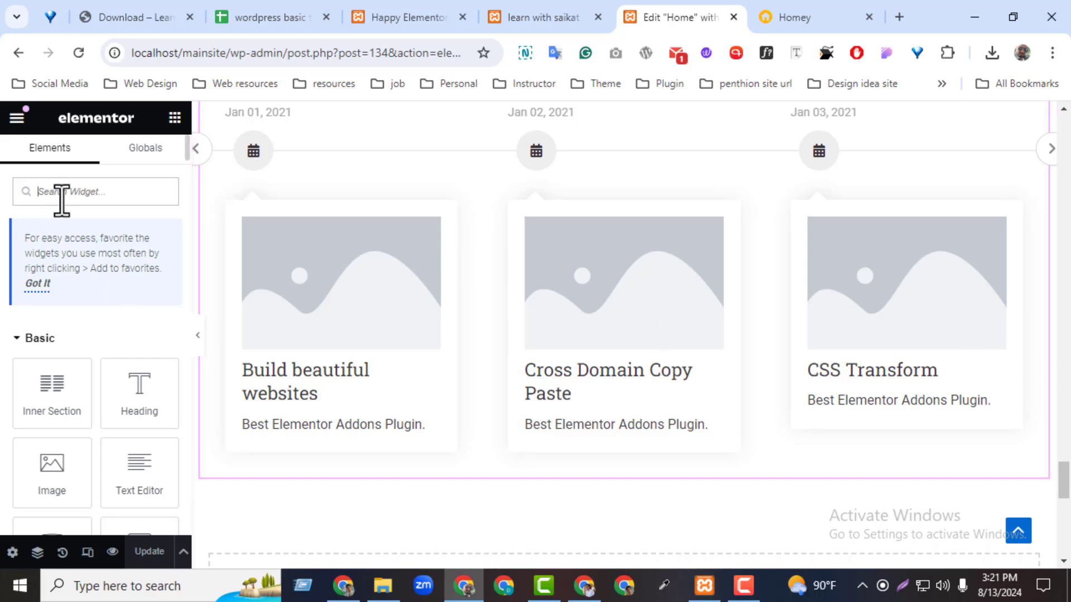
{"action": "type", "text": "image"}
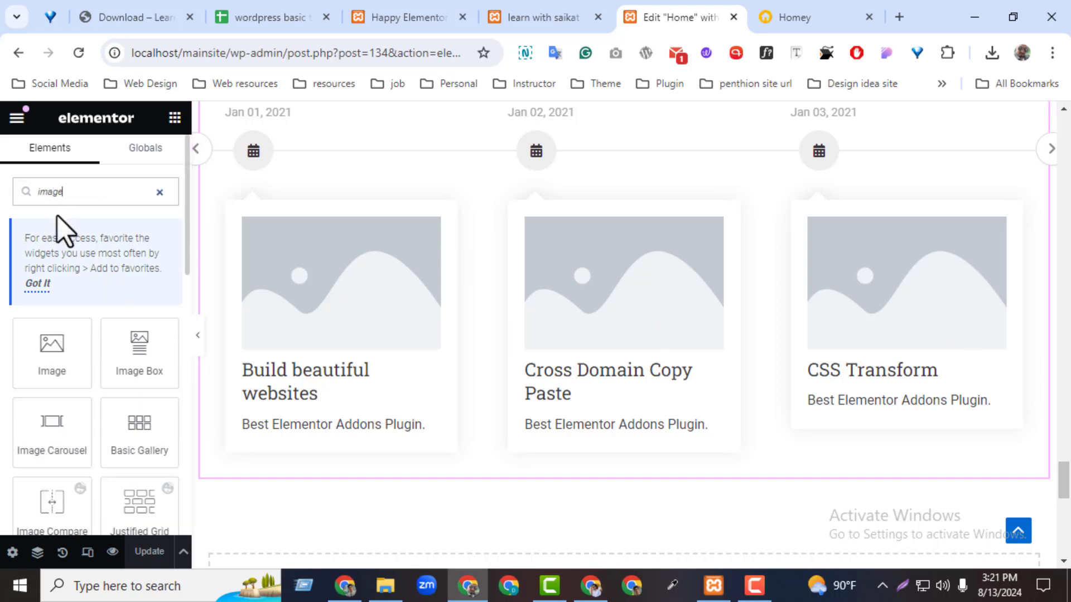
{"action": "scroll", "coordinate": [625, 335], "scroll_direction": "down", "scroll_amount": 3}
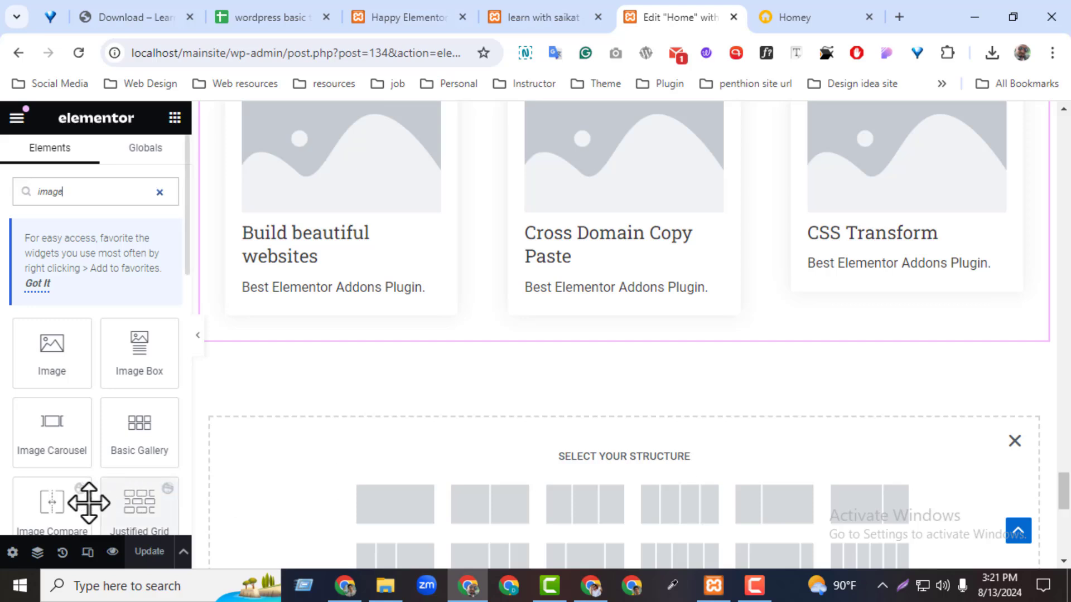
{"action": "left_click_drag", "start_coordinate": [88, 502], "coordinate": [618, 319]}
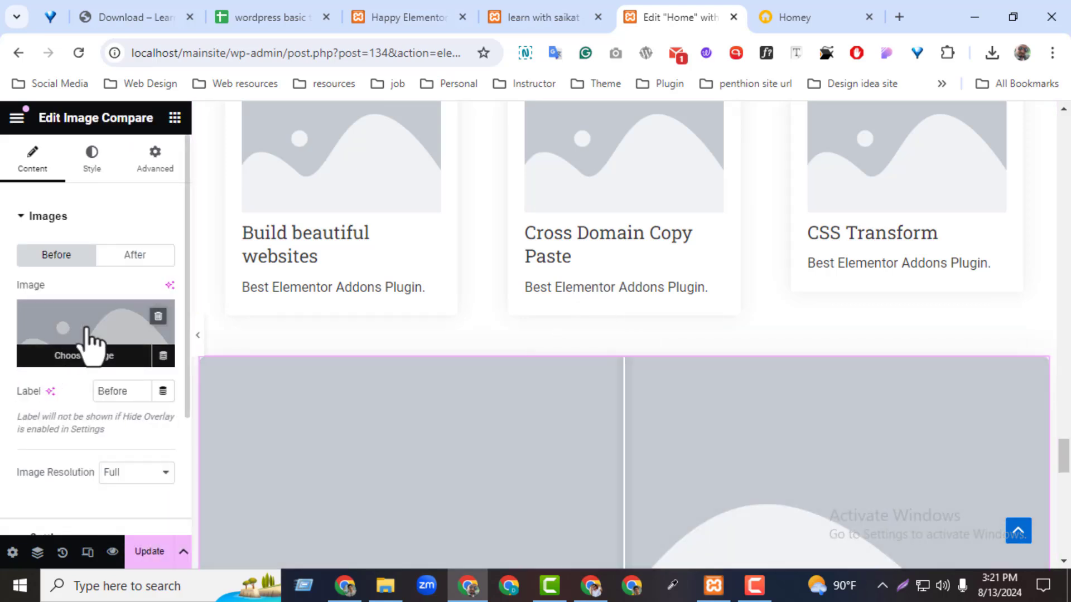
Set the Image Compare widget's Before image to the portrait with the flower from the media library
{"action": "left_click", "coordinate": [94, 349]}
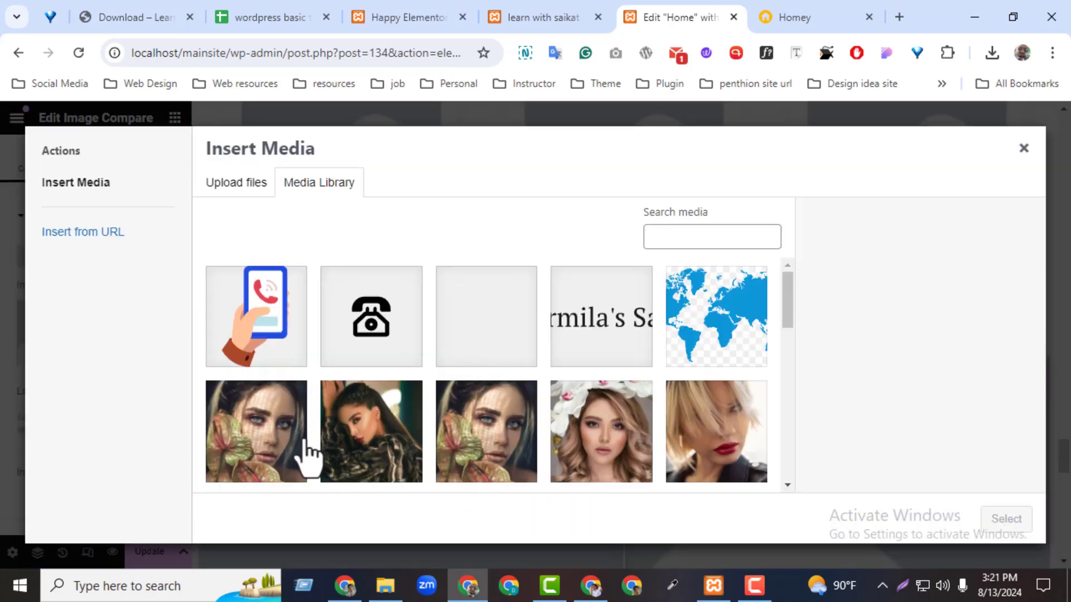
{"action": "left_click", "coordinate": [279, 445]}
{"action": "left_click", "coordinate": [1005, 520]}
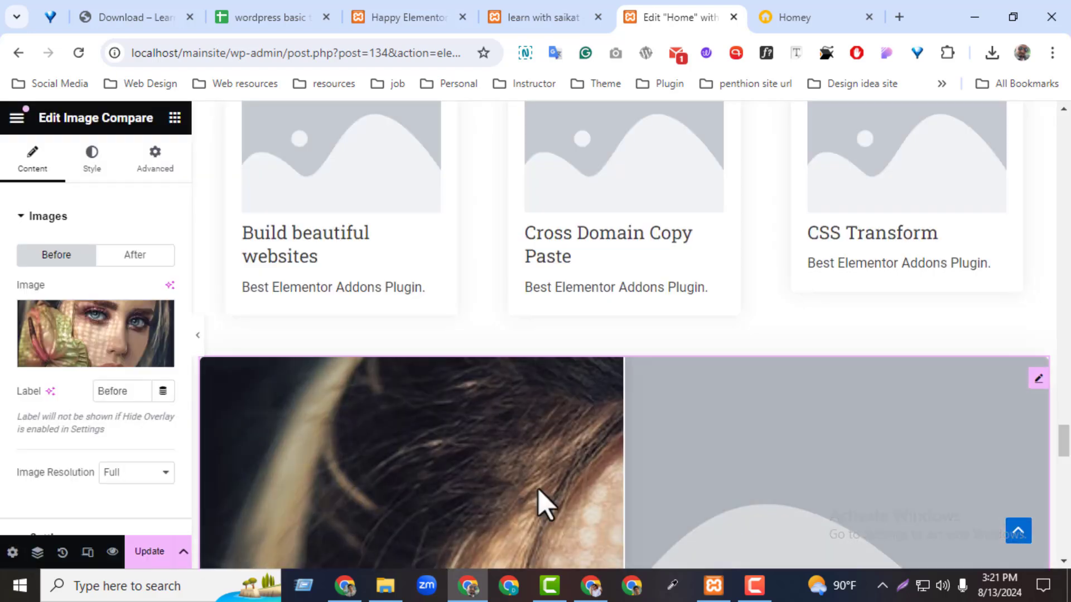
Set the Image Compare widget's After image to asset-18.jpeg from the media library and update the page
{"action": "left_click", "coordinate": [133, 257]}
{"action": "left_click", "coordinate": [117, 349]}
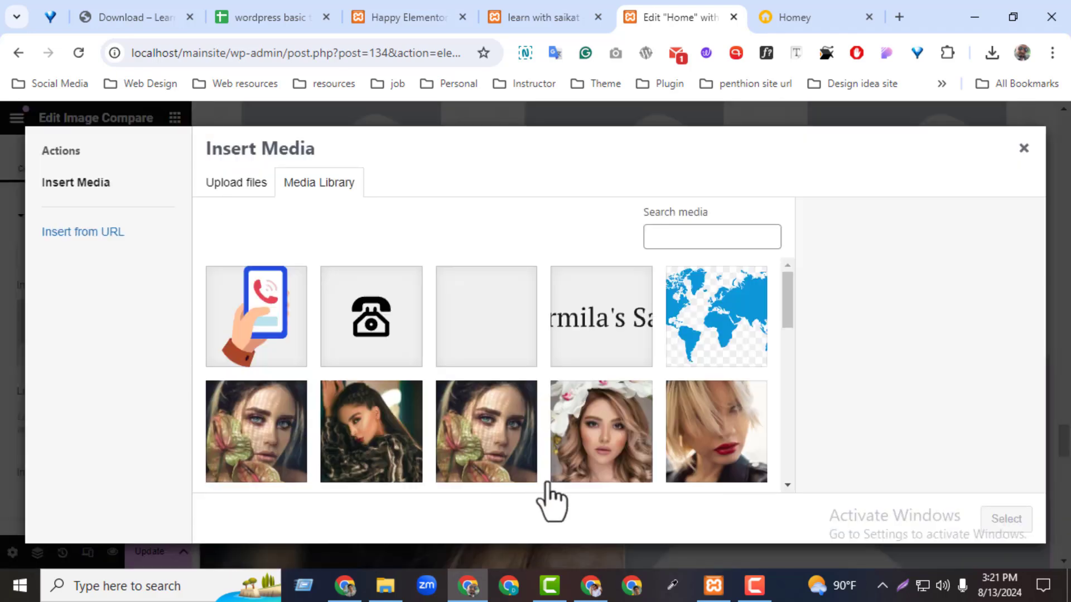
{"action": "left_click", "coordinate": [329, 455]}
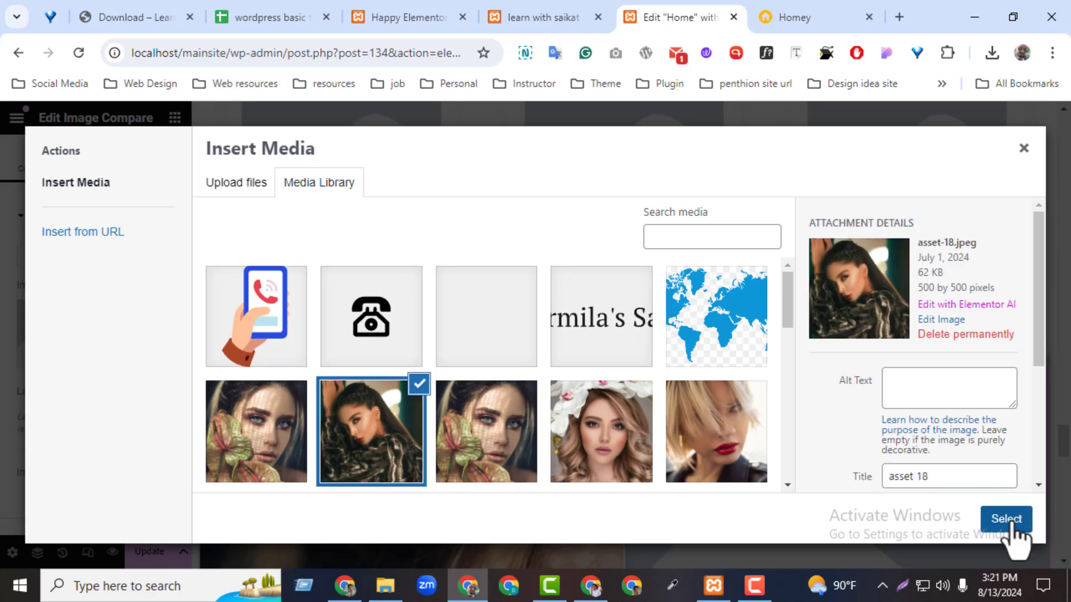
{"action": "left_click", "coordinate": [1007, 519]}
{"action": "left_click", "coordinate": [146, 553]}
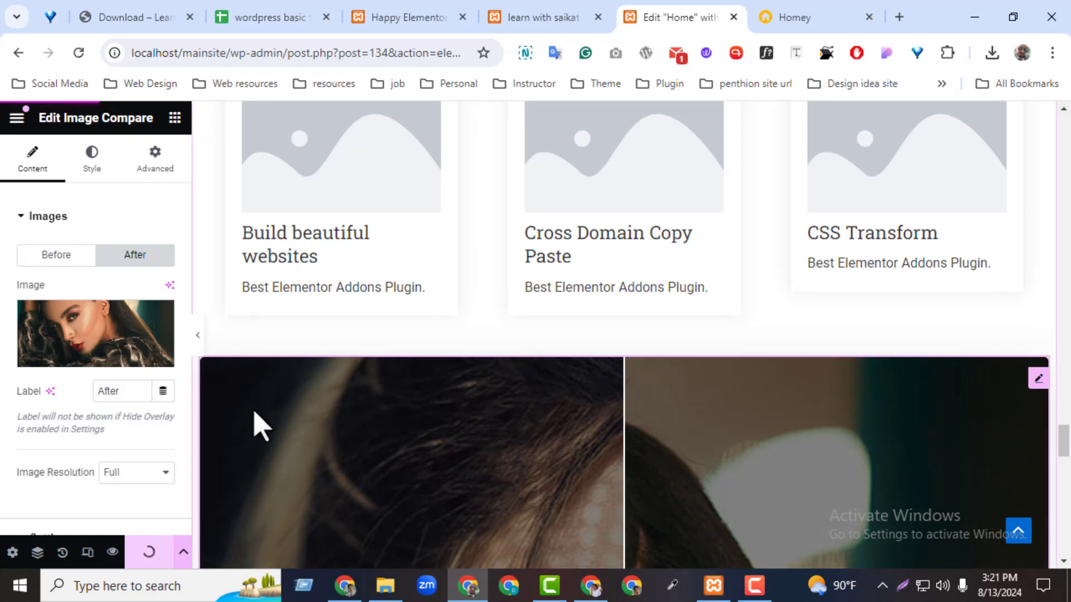
Reload the live home page, dismiss the popup, try the Image Compare slider and return to the Home page editor
{"action": "left_click", "coordinate": [505, 19]}
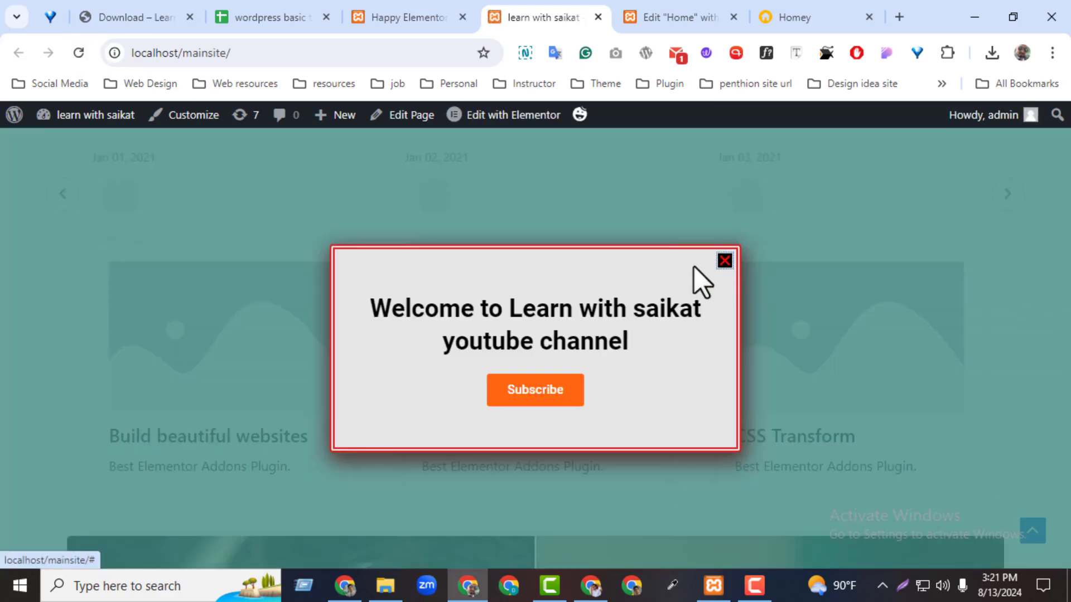
{"action": "left_click", "coordinate": [724, 261]}
{"action": "scroll", "coordinate": [578, 426], "scroll_direction": "down", "scroll_amount": 8}
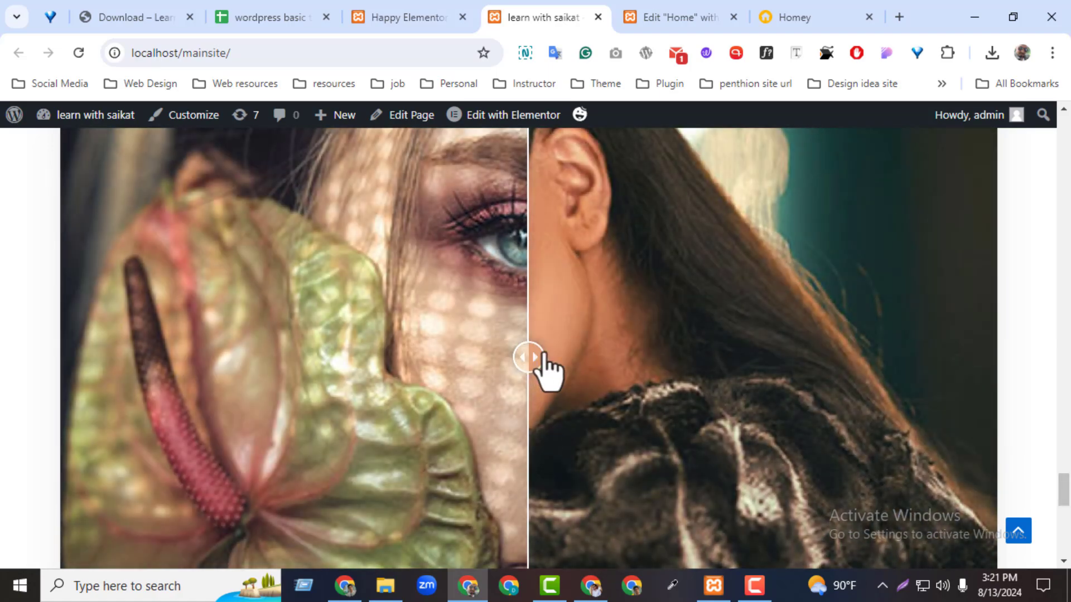
{"action": "left_click_drag", "start_coordinate": [545, 371], "coordinate": [712, 465]}
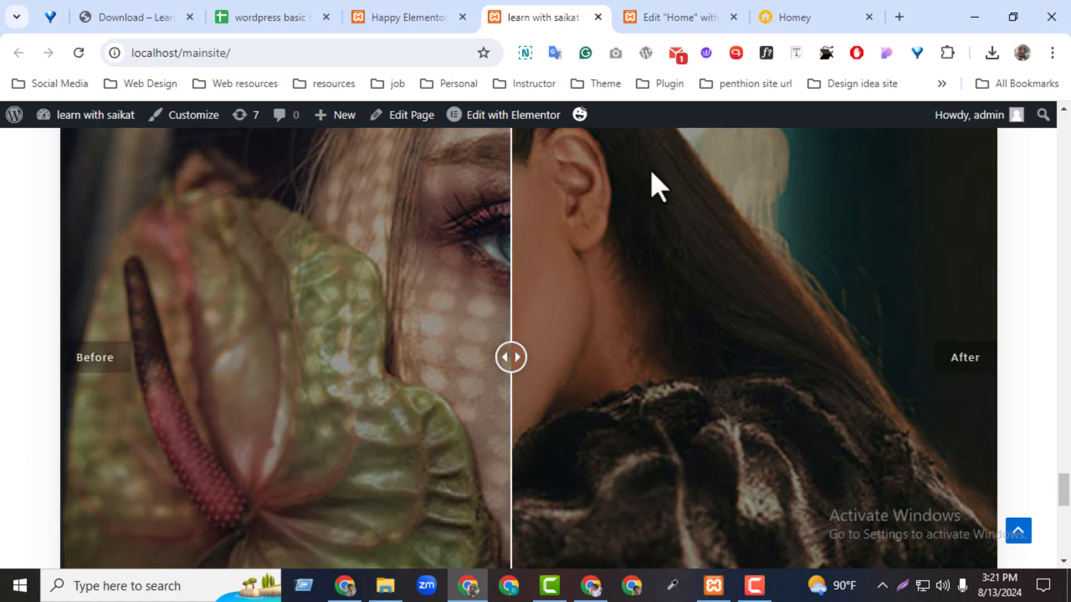
{"action": "left_click", "coordinate": [645, 22]}
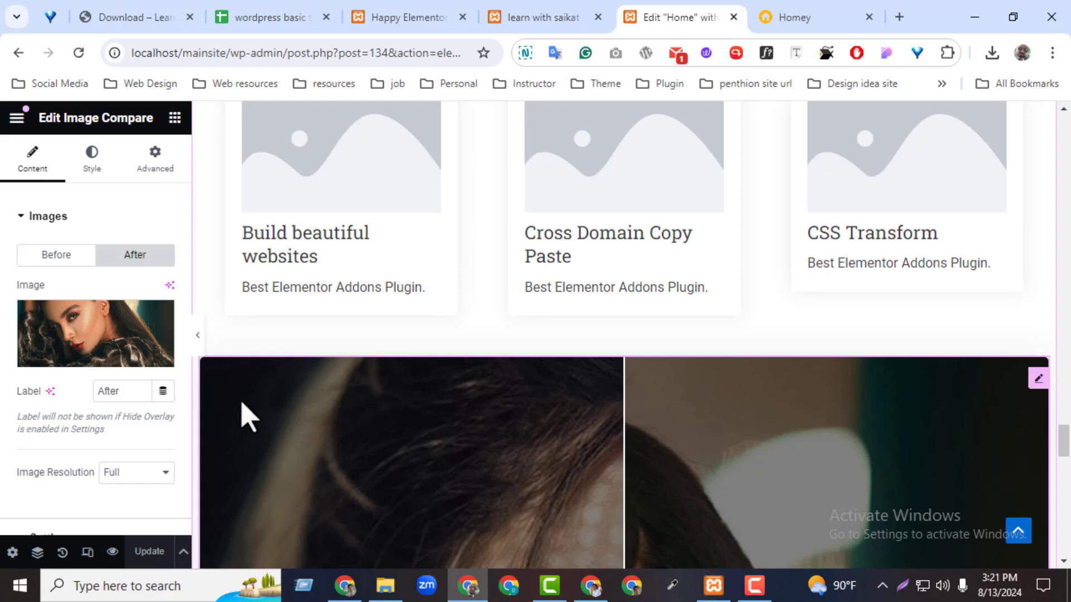
Delete the Image Compare widget from below the Horizontal Timeline on the Home page
{"action": "right_click", "coordinate": [1036, 390]}
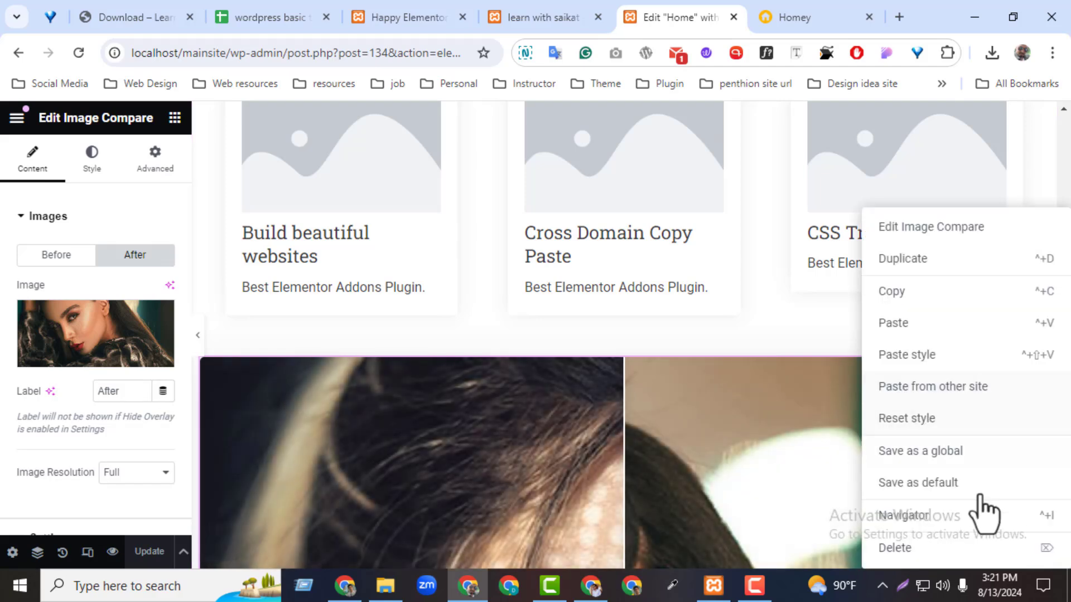
{"action": "left_click", "coordinate": [894, 547]}
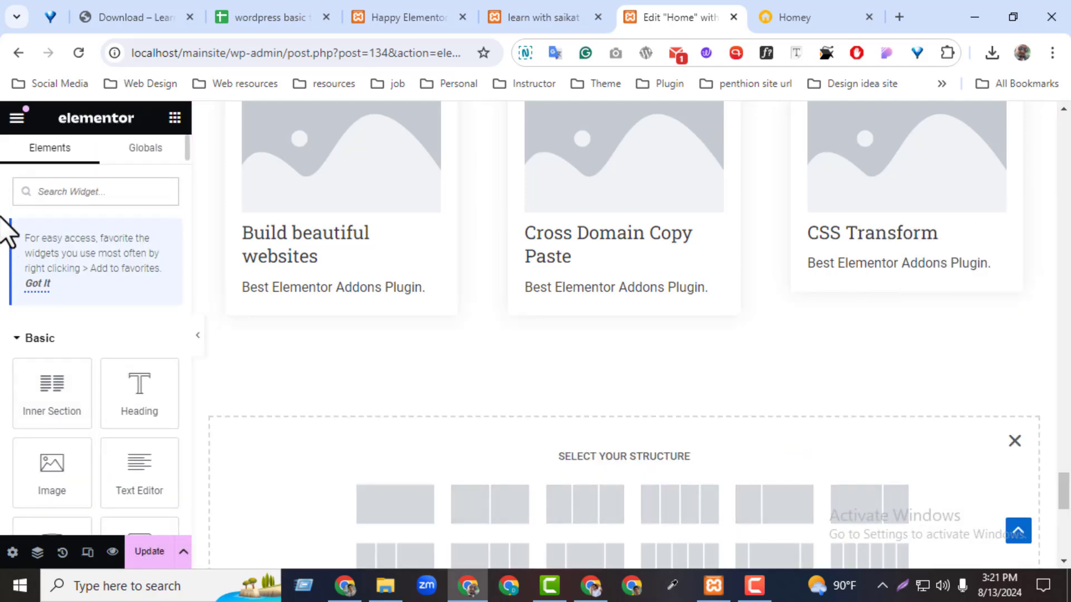
Look through the Happy Addons widget list, from General Widgets down to the PDF View entry
{"action": "left_click", "coordinate": [406, 16]}
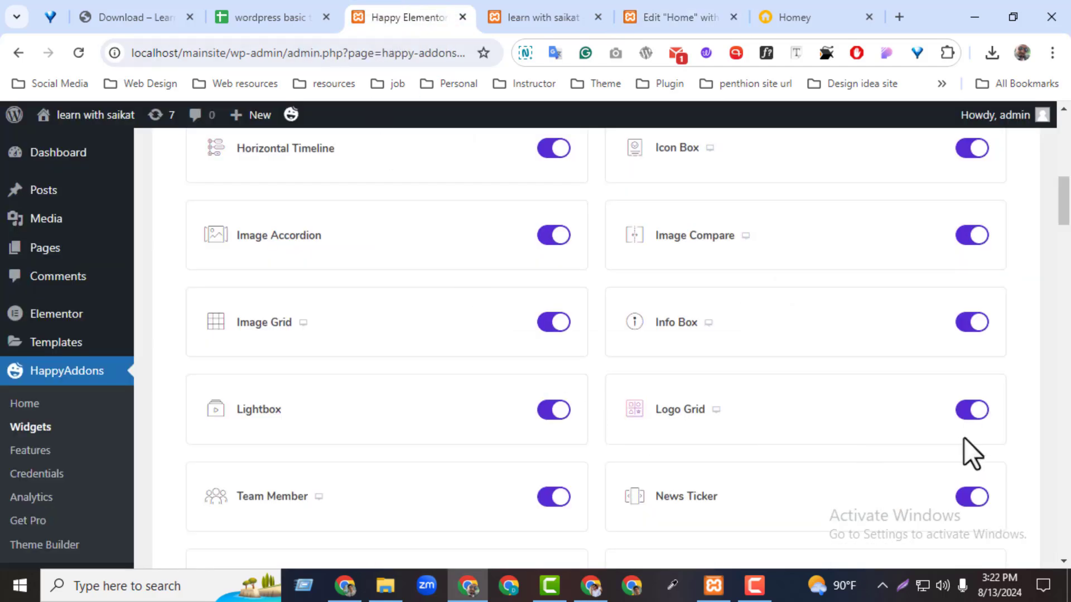
{"action": "scroll", "coordinate": [263, 290], "scroll_direction": "up", "scroll_amount": 7}
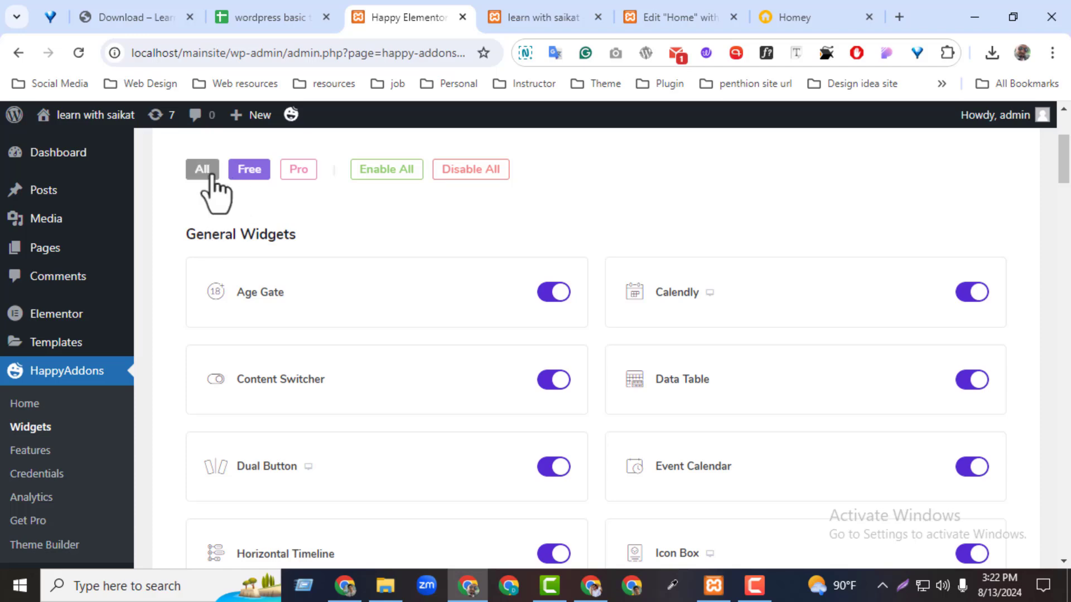
{"action": "left_click_drag", "start_coordinate": [1066, 168], "coordinate": [1067, 315]}
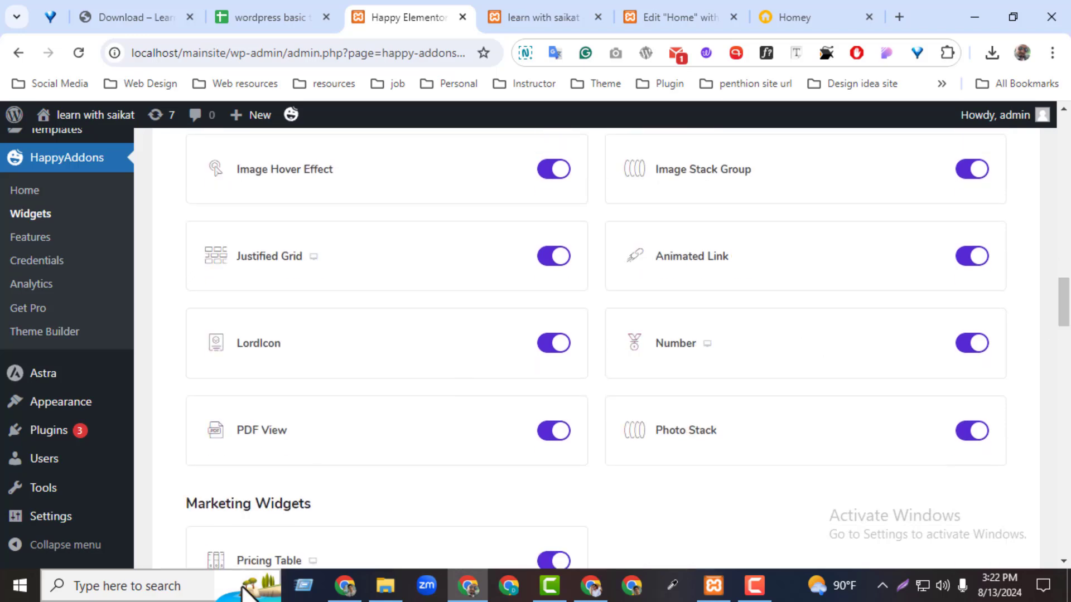
{"action": "left_click", "coordinate": [270, 580]}
{"action": "left_click", "coordinate": [879, 386]}
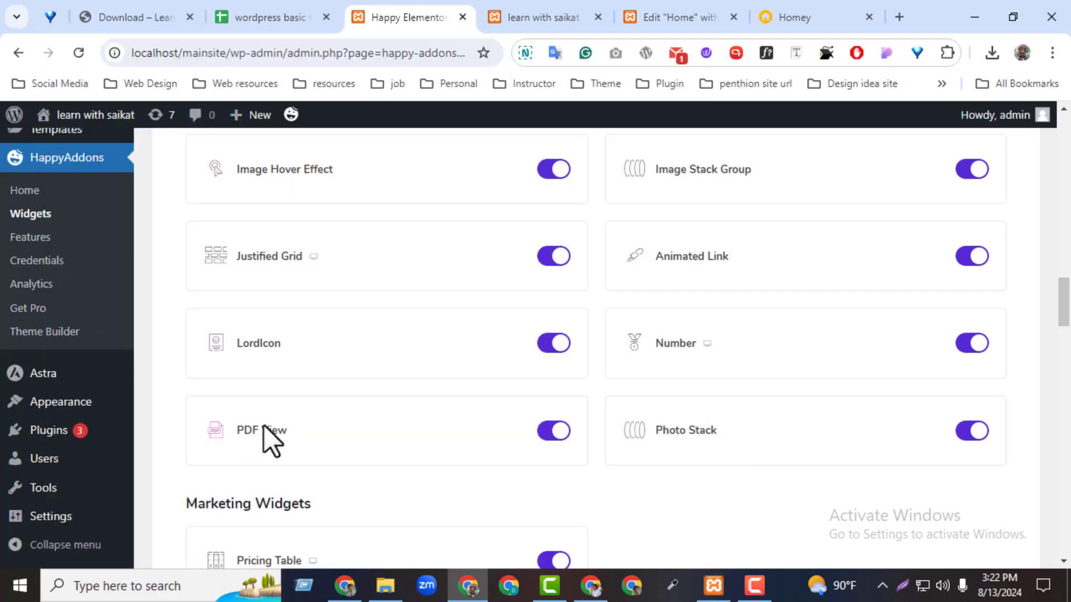
Return to the Home page editor, search the widgets for "pdf" and add the PDF View widget below the Horizontal Timeline
{"action": "left_click", "coordinate": [818, 16]}
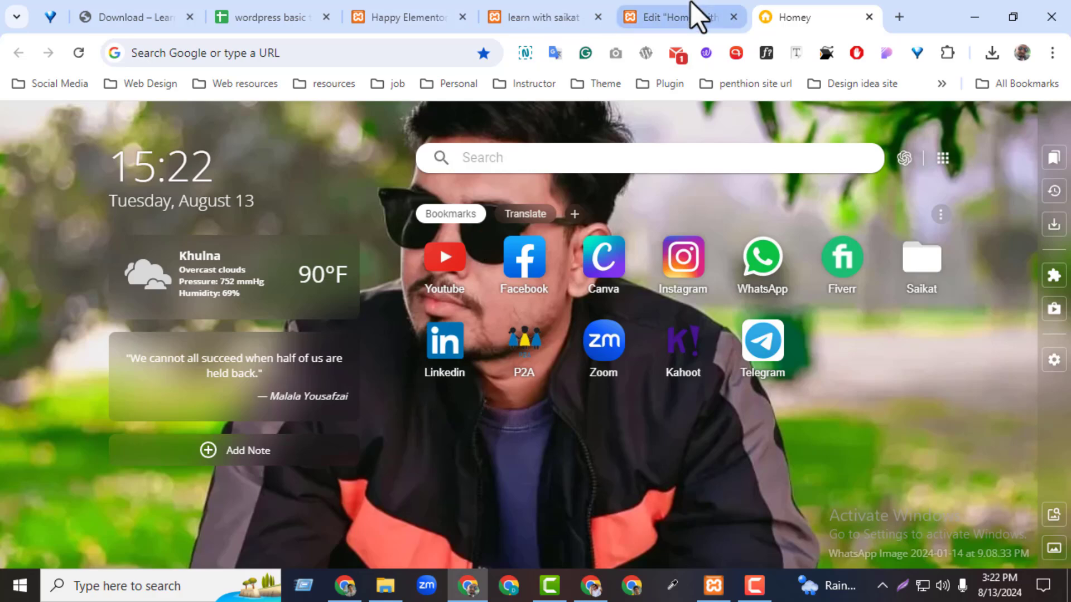
{"action": "left_click", "coordinate": [691, 16]}
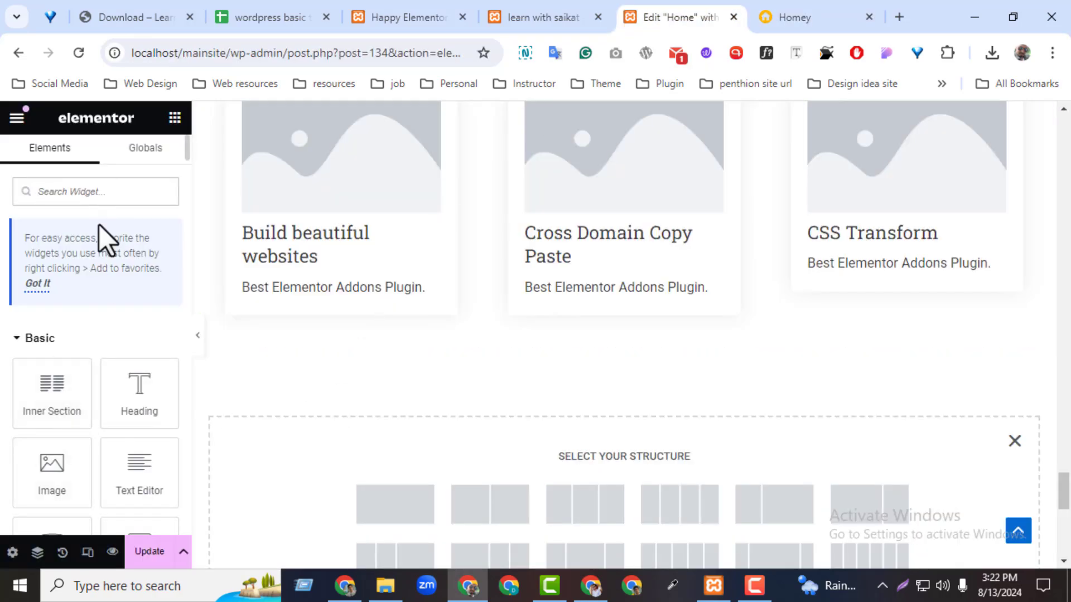
{"action": "type", "text": "pdf"}
{"action": "left_click_drag", "start_coordinate": [62, 349], "coordinate": [671, 311]}
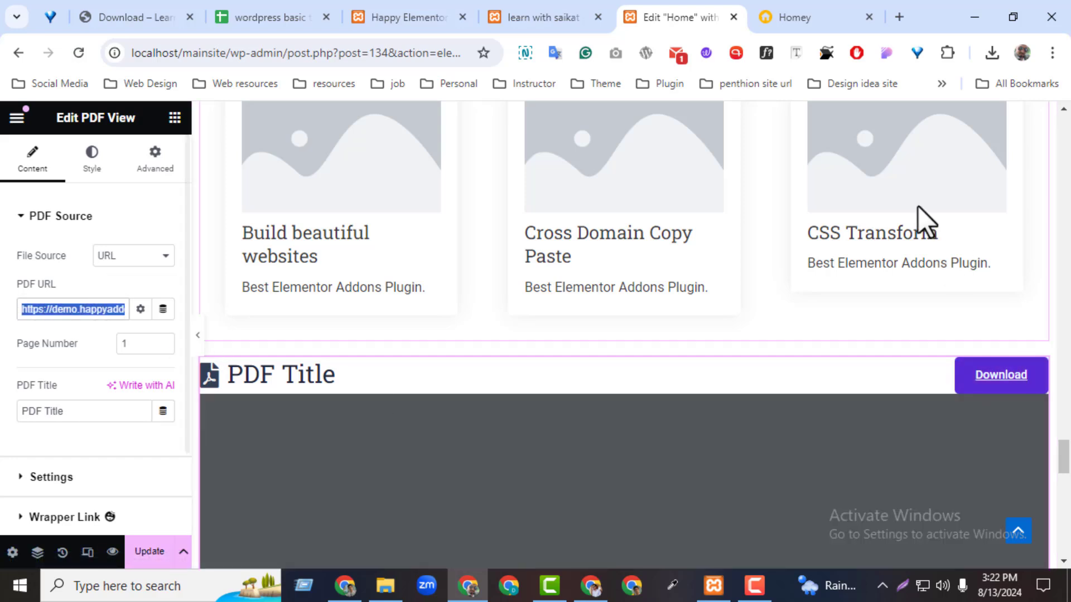
Look for a usable PDF file in the Downloads folder in File Explorer, then return to the browser
{"action": "left_click", "coordinate": [385, 586]}
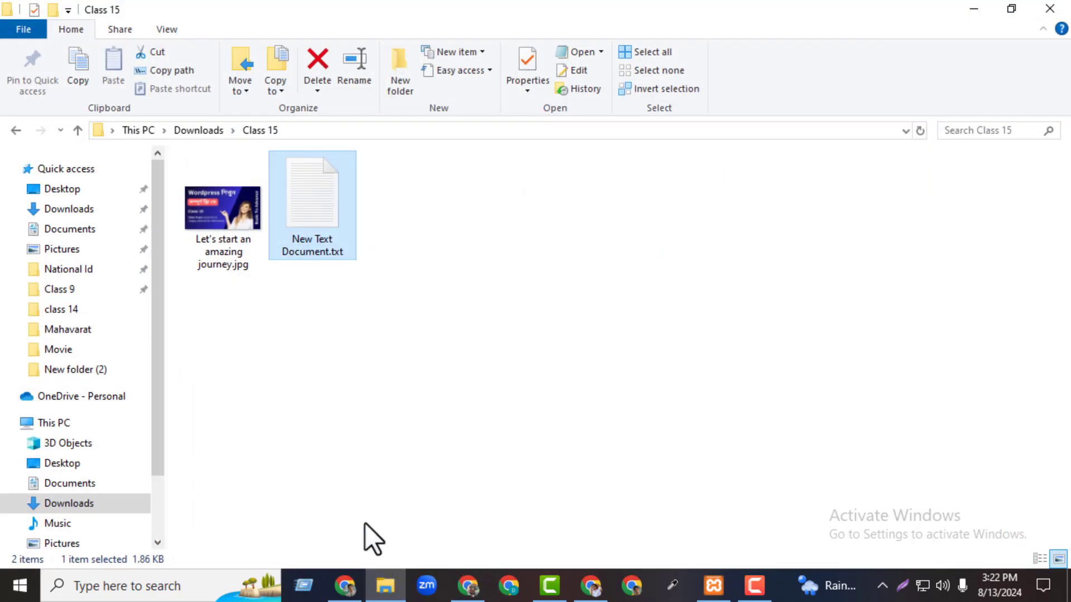
{"action": "left_click", "coordinate": [69, 209]}
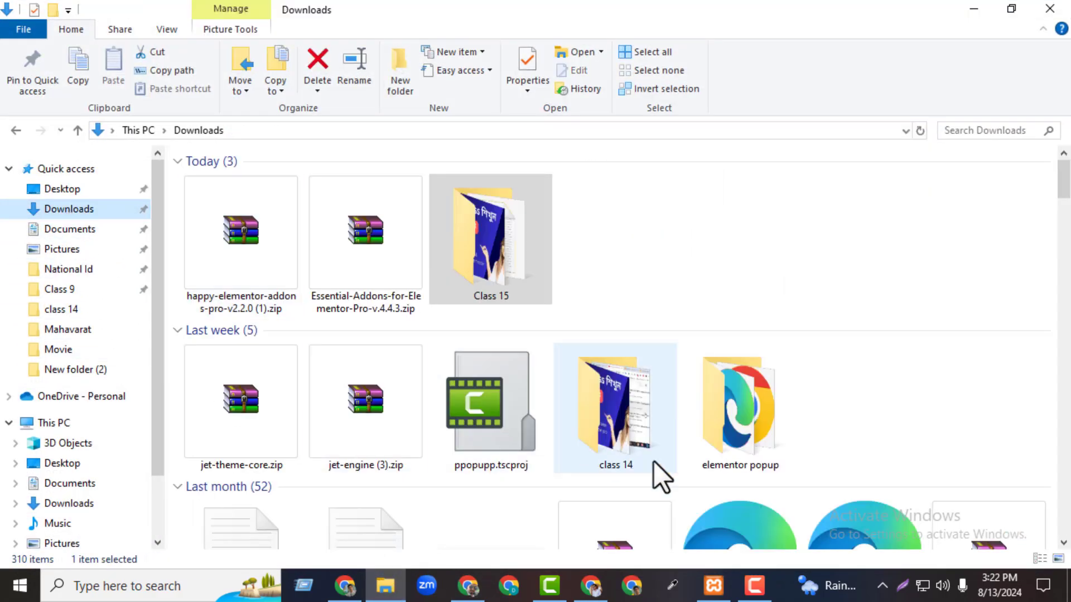
{"action": "left_click_drag", "start_coordinate": [1064, 178], "coordinate": [1066, 229]}
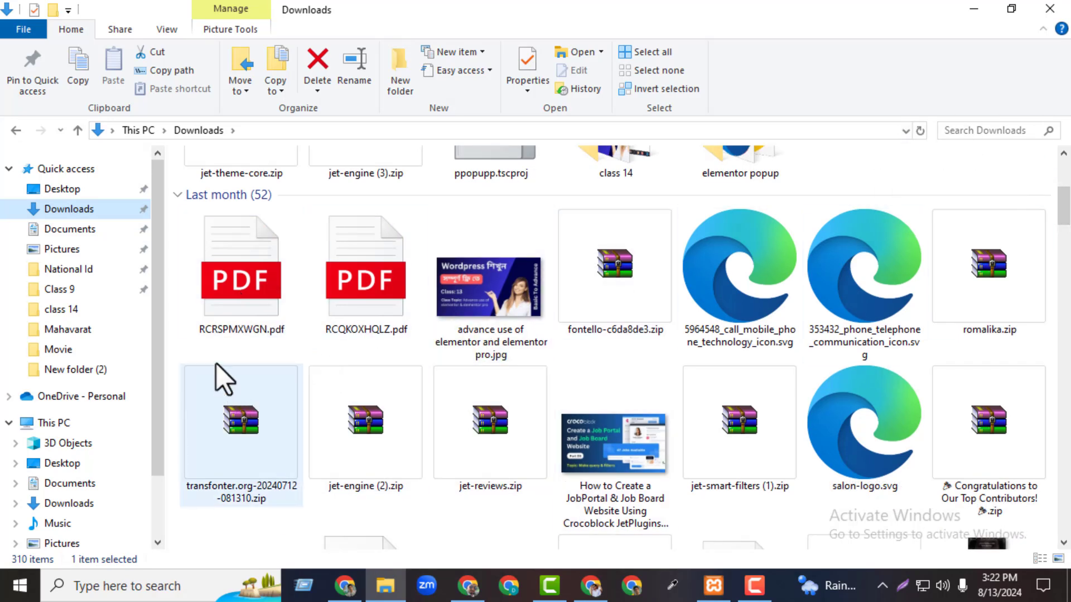
{"action": "left_click", "coordinate": [974, 9]}
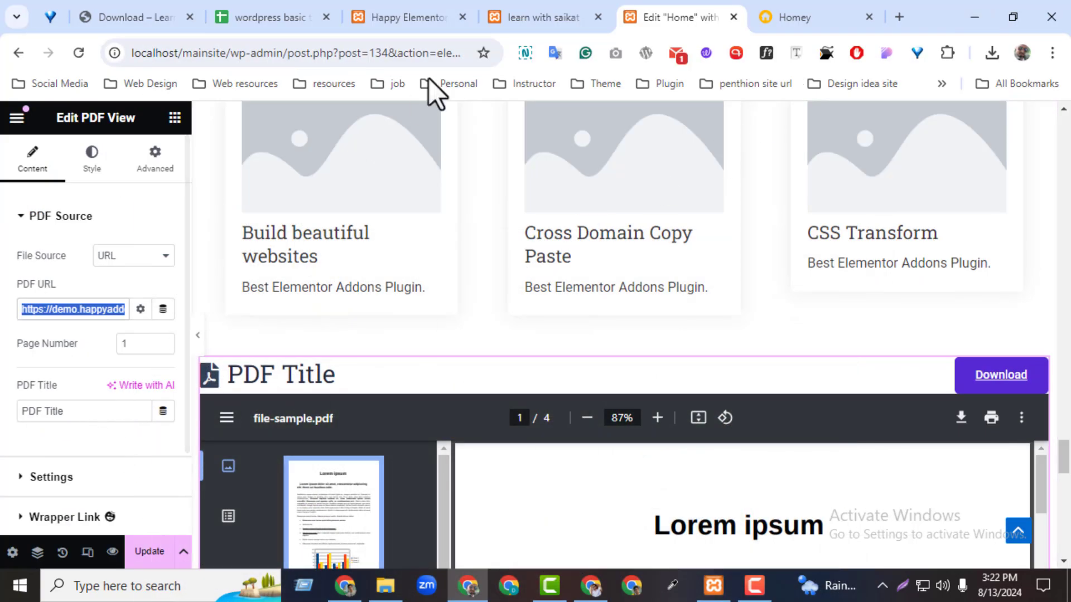
Open the WordPress admin area in a new tab from the live home page and go to the Media Library
{"action": "left_click", "coordinate": [513, 17]}
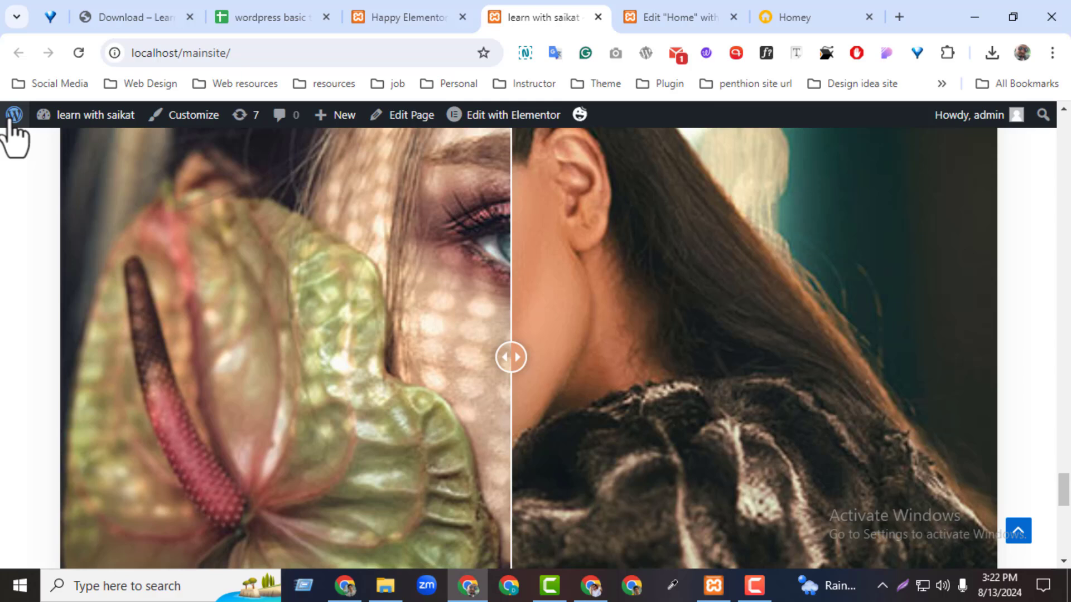
{"action": "middle_click", "coordinate": [12, 117]}
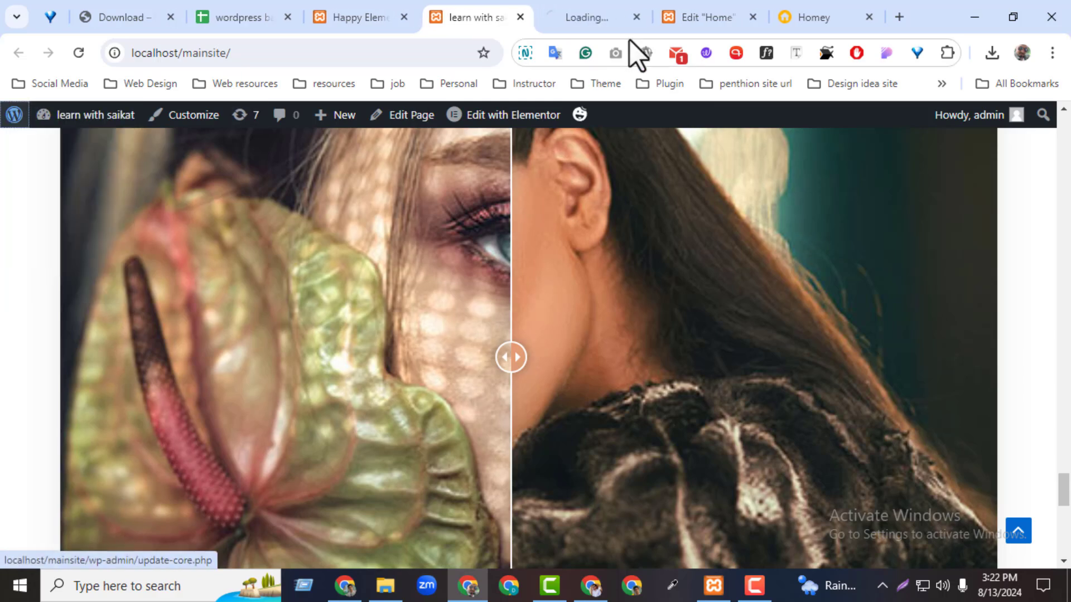
{"action": "left_click", "coordinate": [583, 11]}
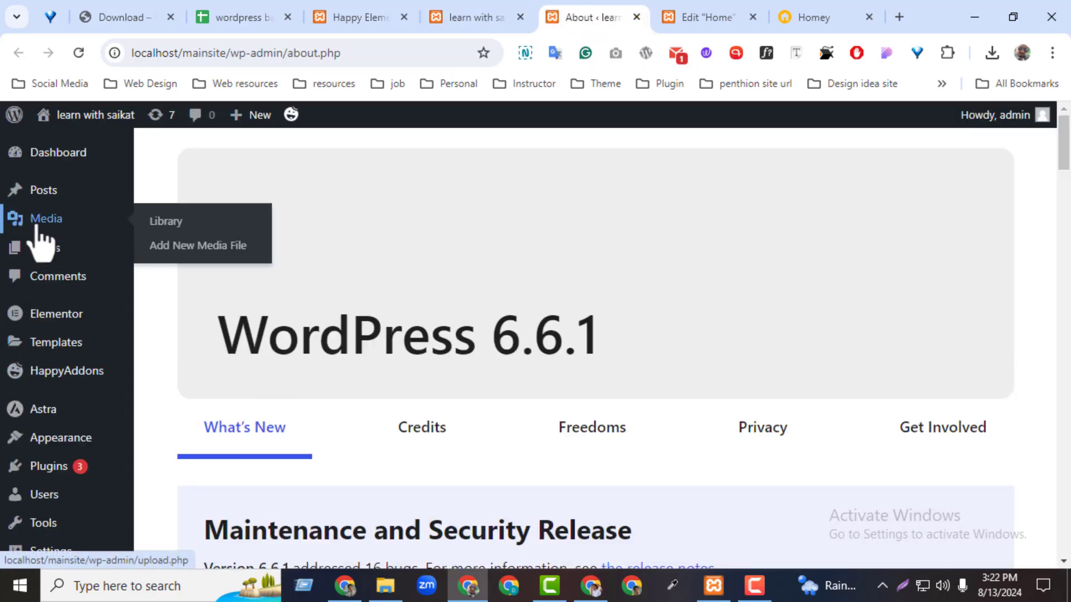
{"action": "left_click", "coordinate": [36, 225]}
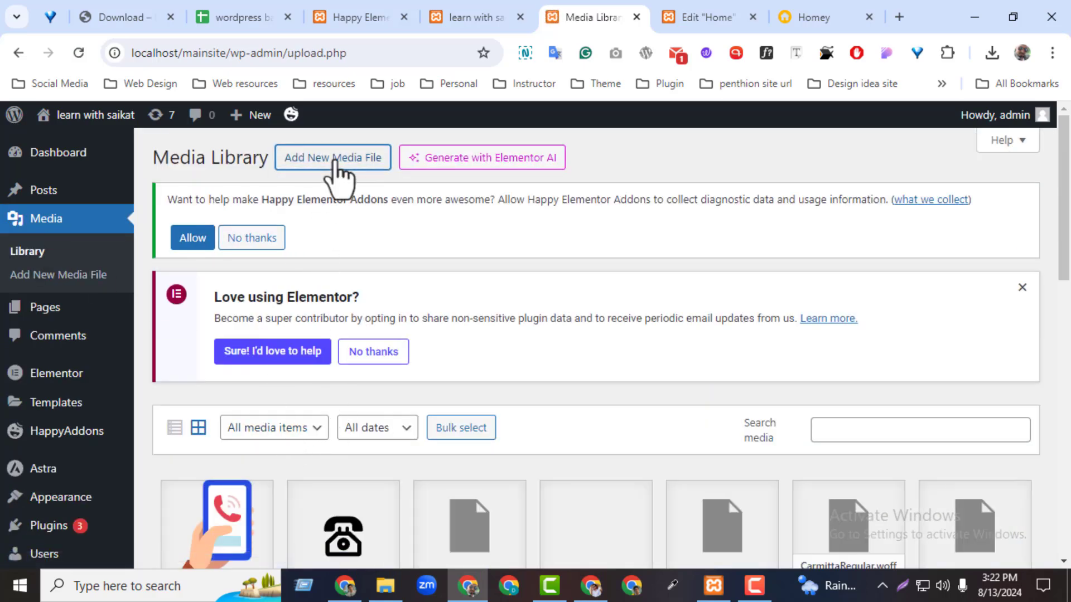
Upload the first PDF under Last month in the Downloads folder to the Media Library
{"action": "left_click", "coordinate": [333, 162]}
{"action": "left_click", "coordinate": [571, 507]}
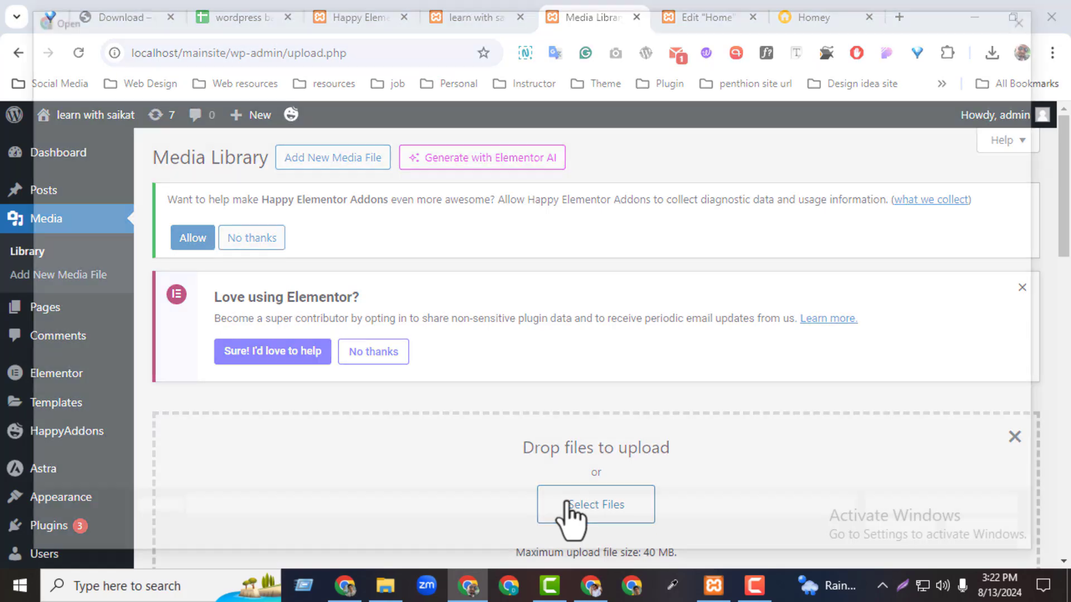
{"action": "left_click", "coordinate": [89, 94]}
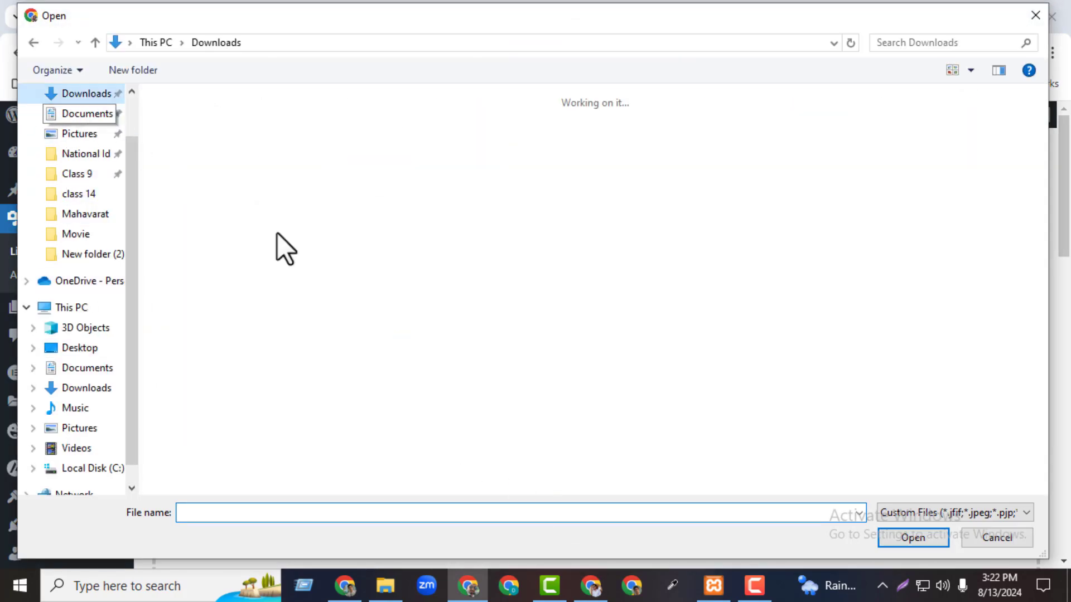
{"action": "left_click", "coordinate": [186, 417]}
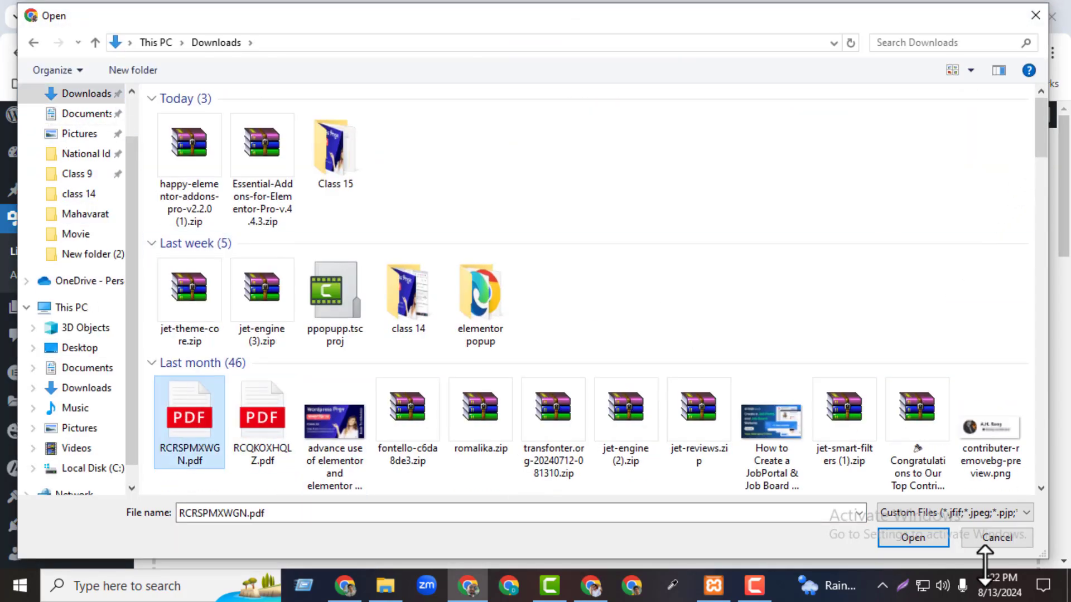
{"action": "left_click", "coordinate": [933, 540]}
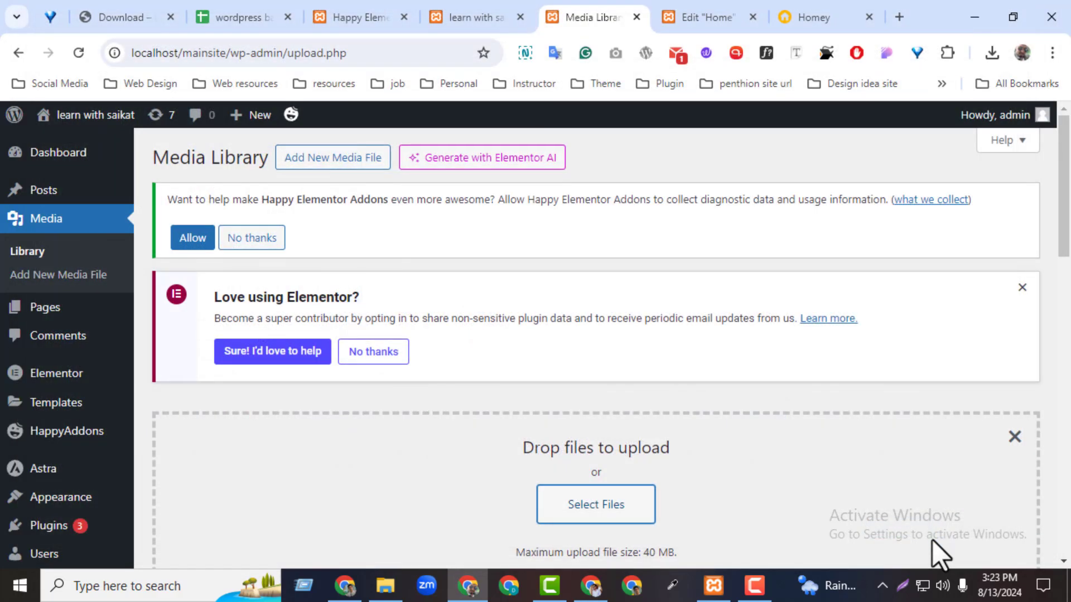
Copy the uploaded PDF's file URL from its attachment details and paste it as the PDF View widget's PDF URL
{"action": "left_click_drag", "start_coordinate": [1062, 206], "coordinate": [1063, 311]}
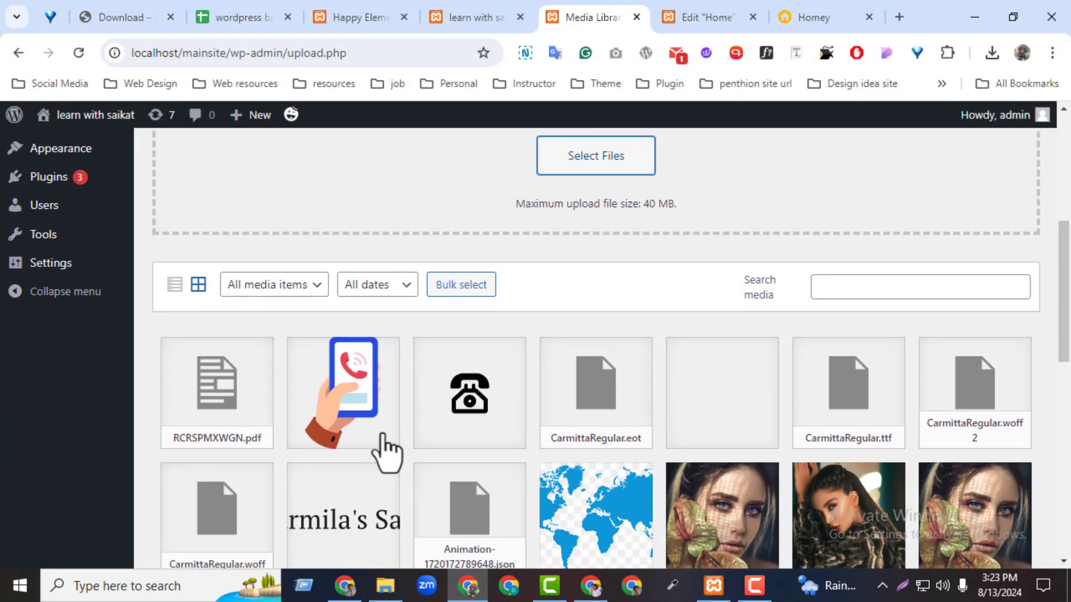
{"action": "left_click", "coordinate": [216, 401]}
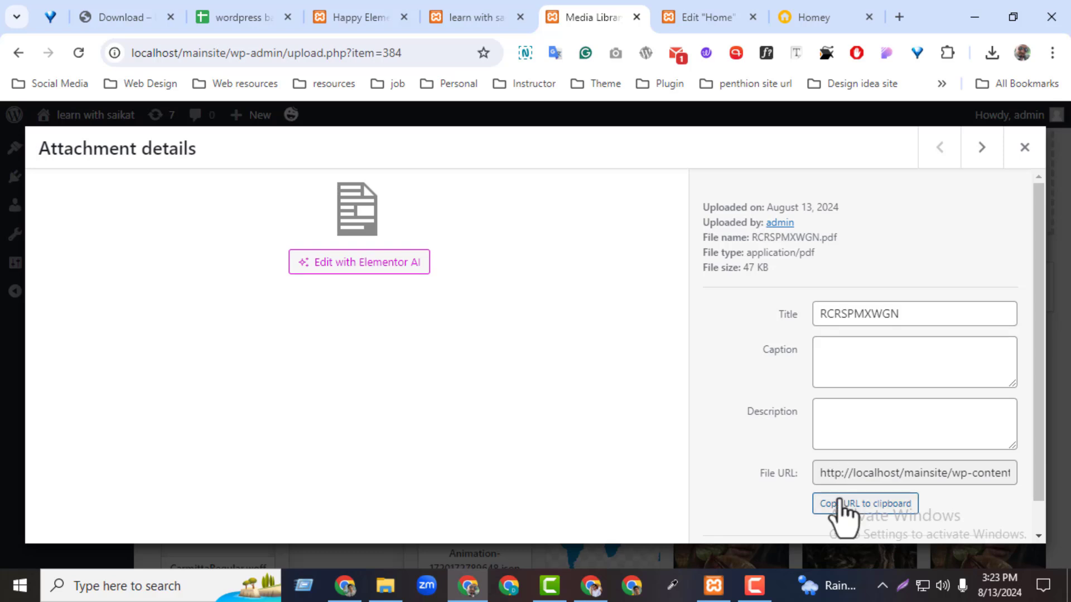
{"action": "left_click", "coordinate": [706, 18]}
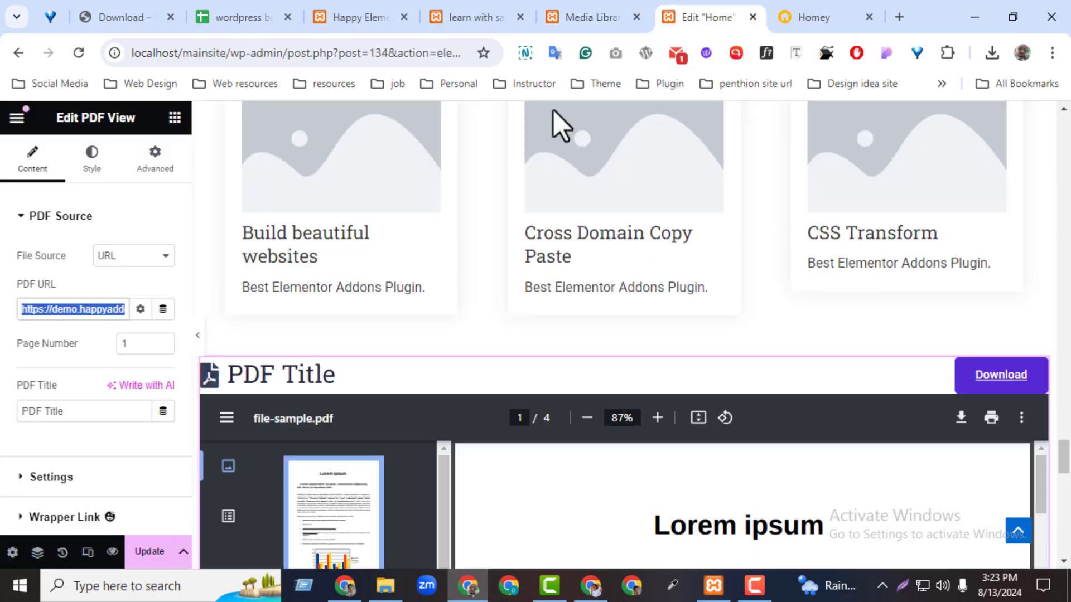
{"action": "key", "text": "ctrl+v"}
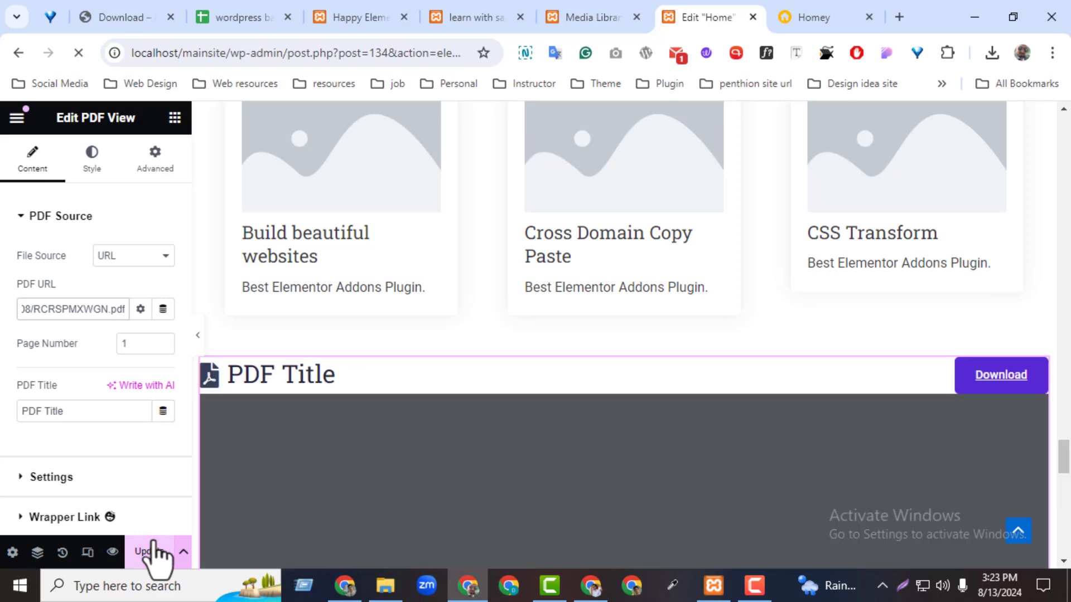
Check the embedded document in the PDF View widget's preview and update the page
{"action": "scroll", "coordinate": [1064, 462], "scroll_direction": "down", "scroll_amount": 2}
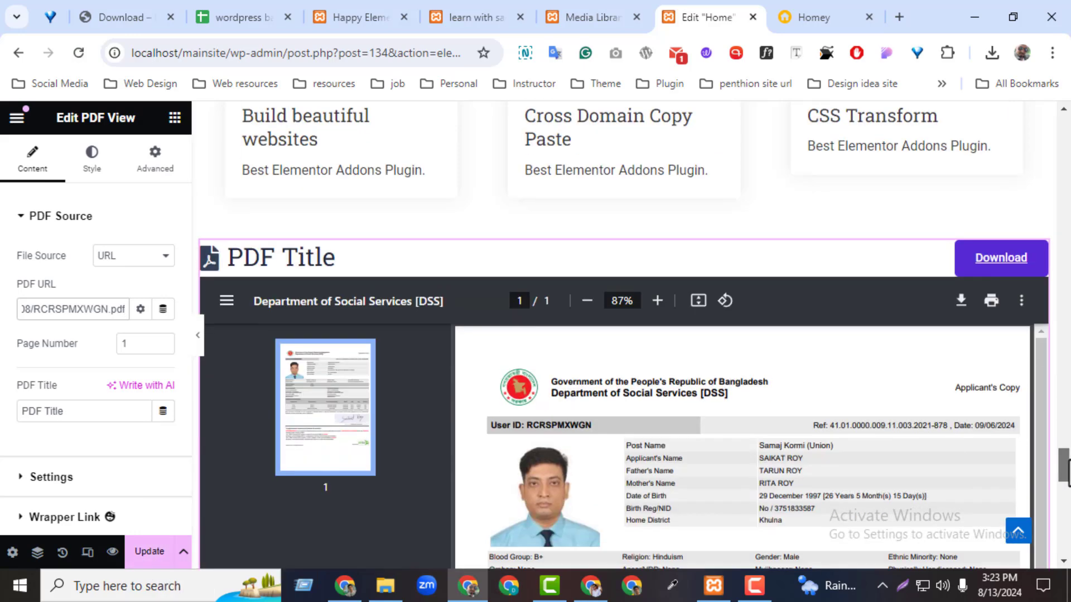
{"action": "scroll", "coordinate": [1064, 463], "scroll_direction": "down", "scroll_amount": 2}
{"action": "scroll", "coordinate": [1064, 466], "scroll_direction": "up", "scroll_amount": 3}
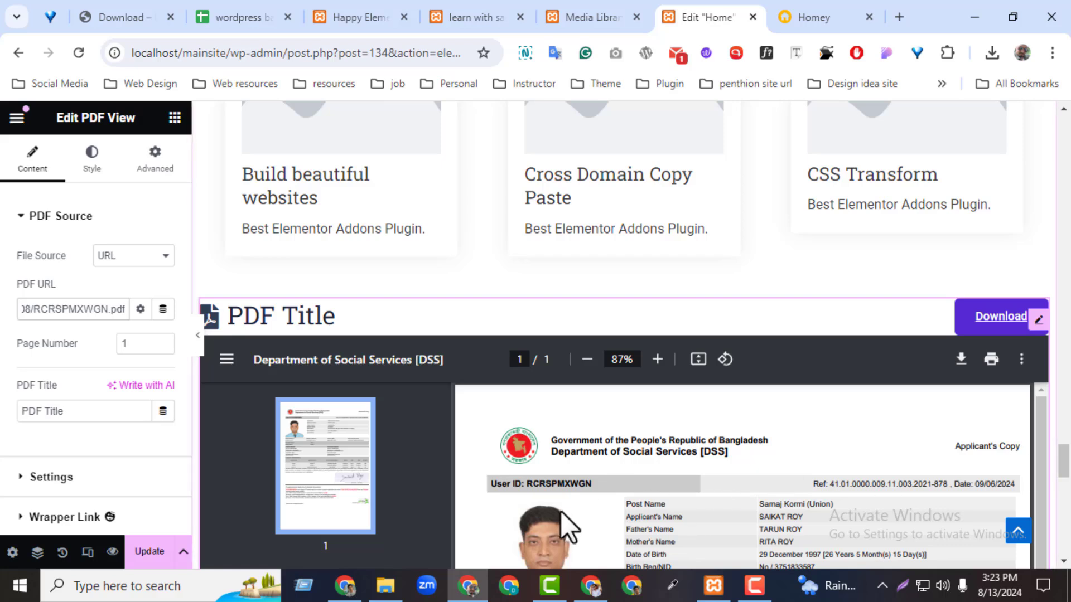
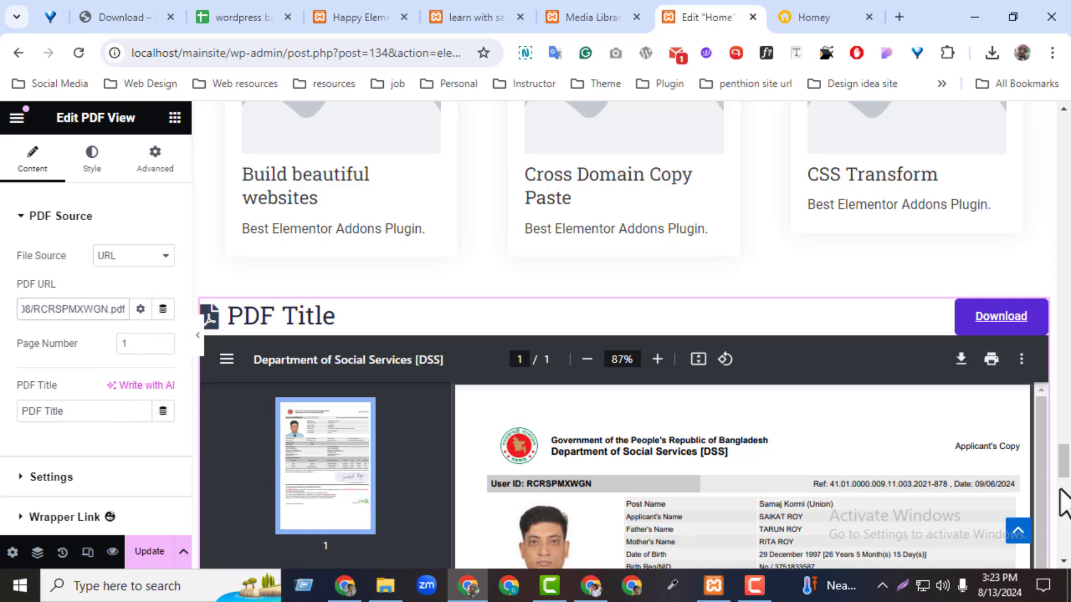
{"action": "scroll", "coordinate": [1062, 480], "scroll_direction": "up", "scroll_amount": 3}
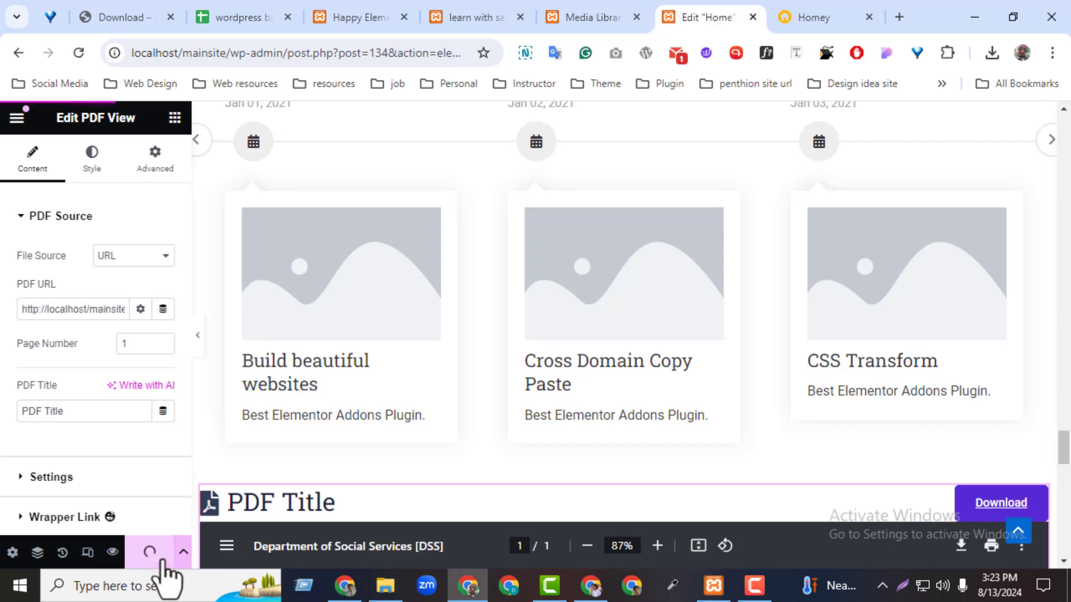
Reload the live home page, dismiss the popup to review the embedded PDF viewer, and close the page's tab
{"action": "left_click", "coordinate": [486, 19]}
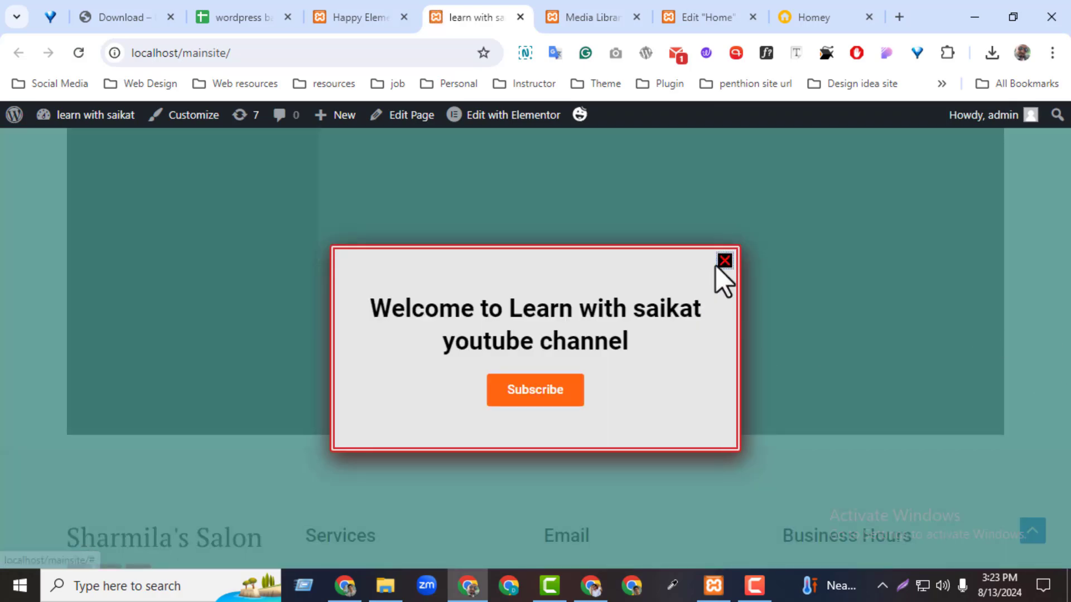
{"action": "left_click", "coordinate": [723, 259]}
{"action": "left_click_drag", "start_coordinate": [1063, 515], "coordinate": [1065, 454]}
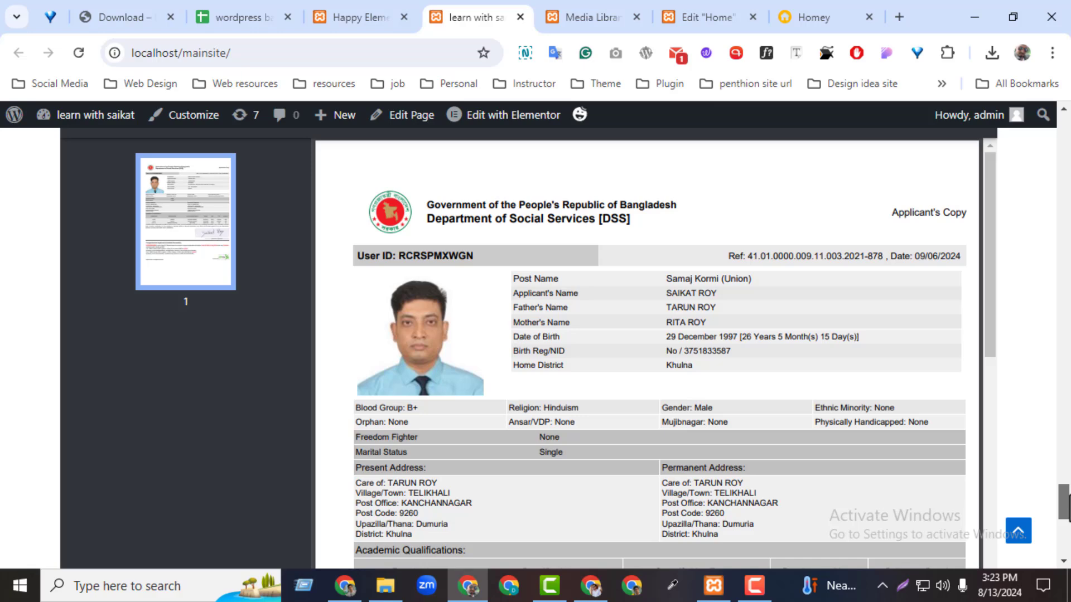
{"action": "left_click_drag", "start_coordinate": [1065, 505], "coordinate": [1065, 486]}
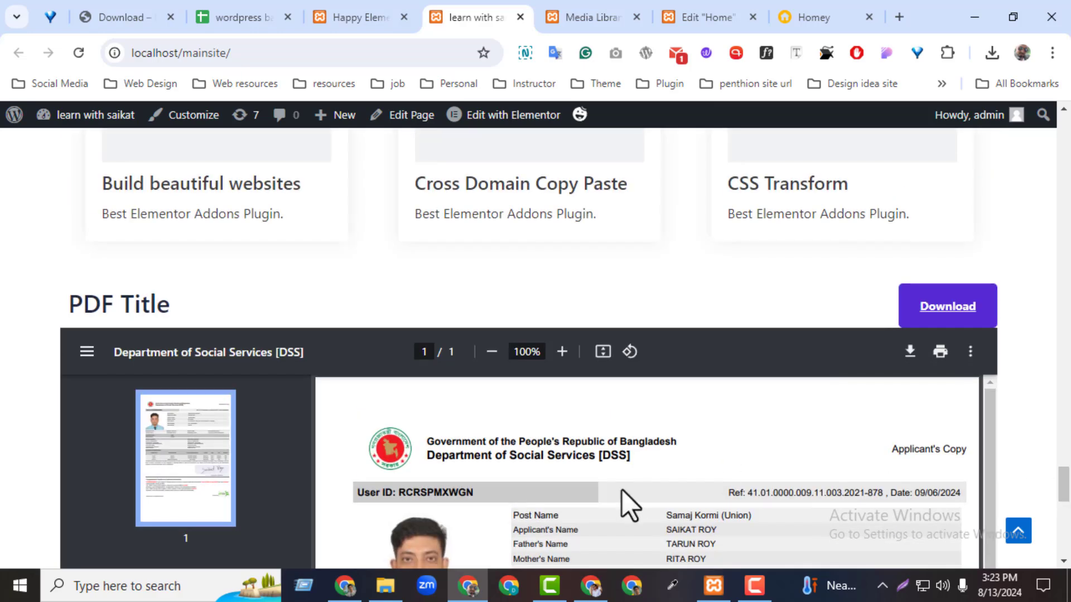
{"action": "scroll", "coordinate": [1063, 480], "scroll_direction": "down", "scroll_amount": 1}
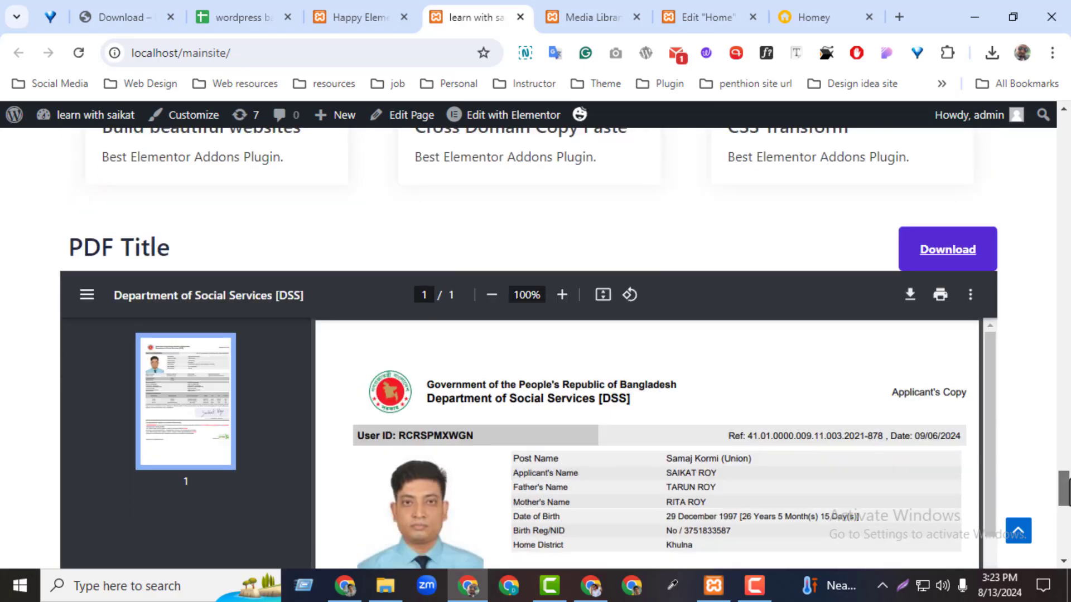
{"action": "scroll", "coordinate": [1064, 485], "scroll_direction": "up", "scroll_amount": 10}
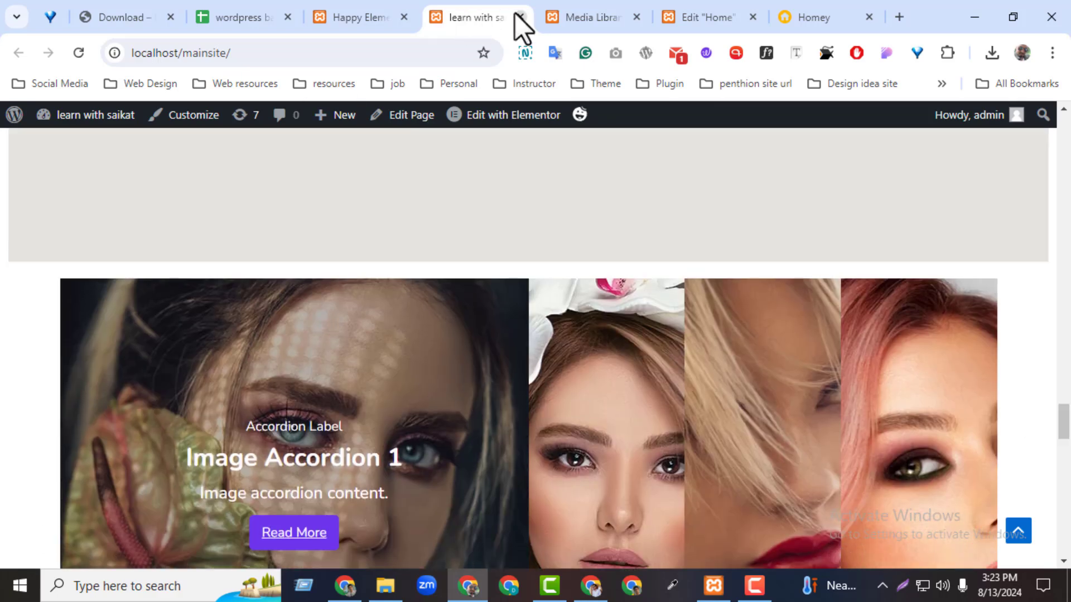
{"action": "left_click", "coordinate": [516, 14]}
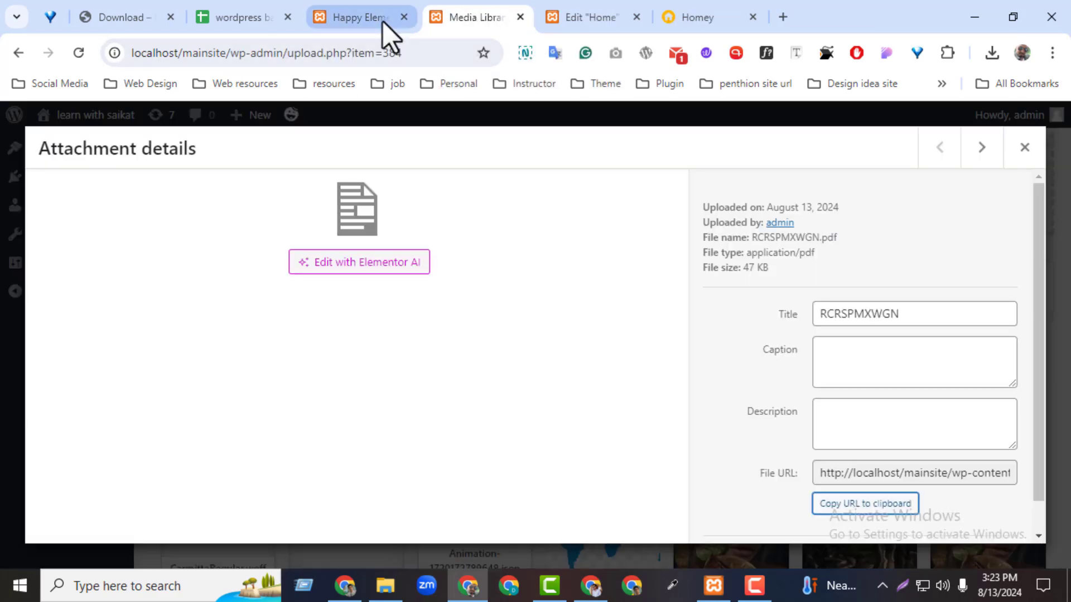
Close the PDF's attachment details and go back to the Happy Addons widget settings page
{"action": "left_click", "coordinate": [1024, 147]}
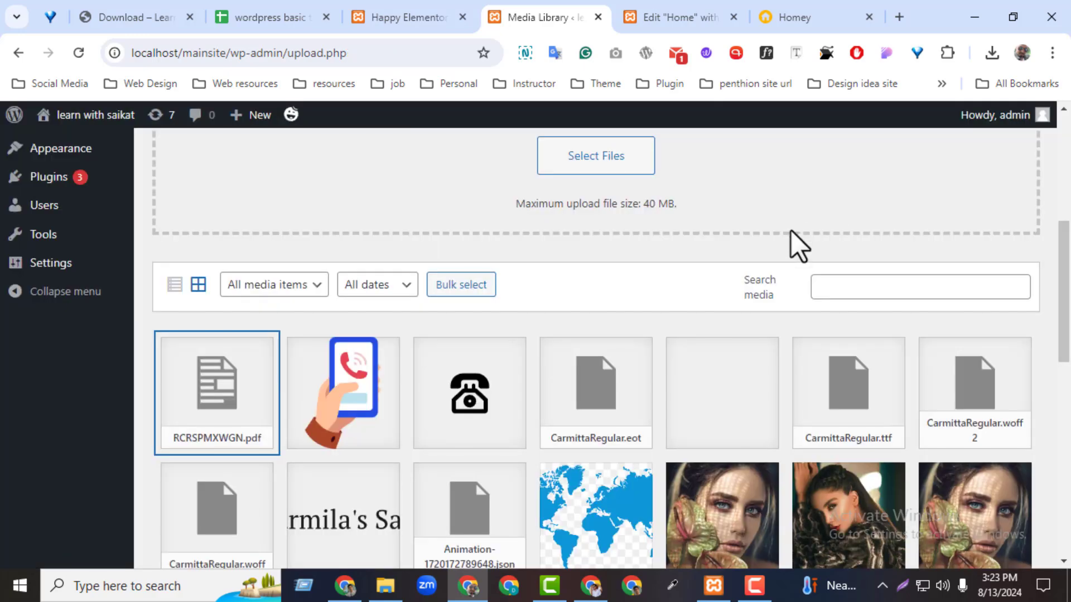
{"action": "left_click", "coordinate": [646, 18]}
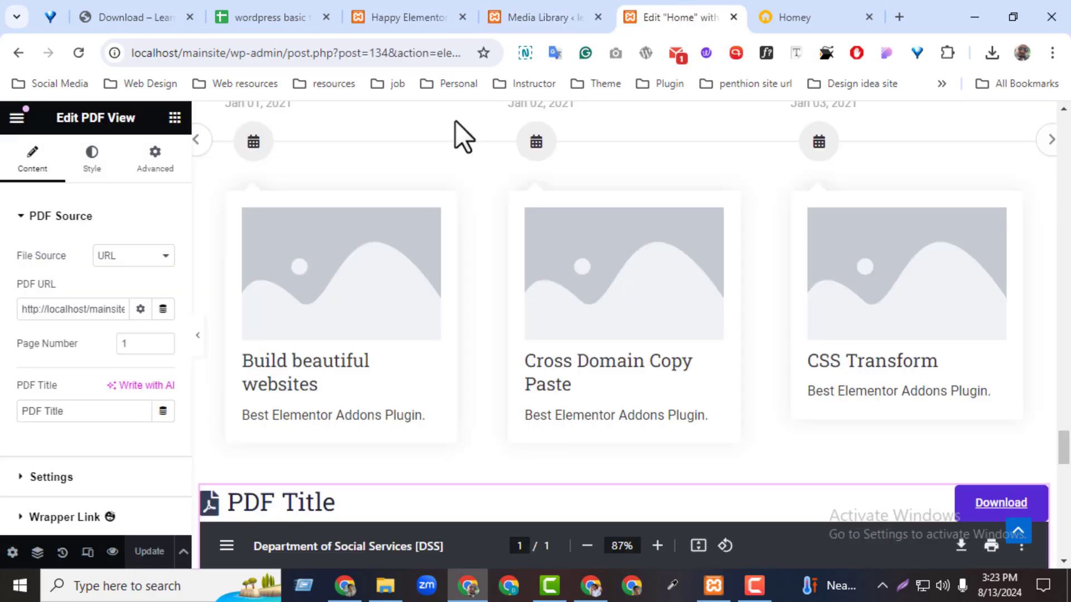
{"action": "left_click", "coordinate": [379, 28]}
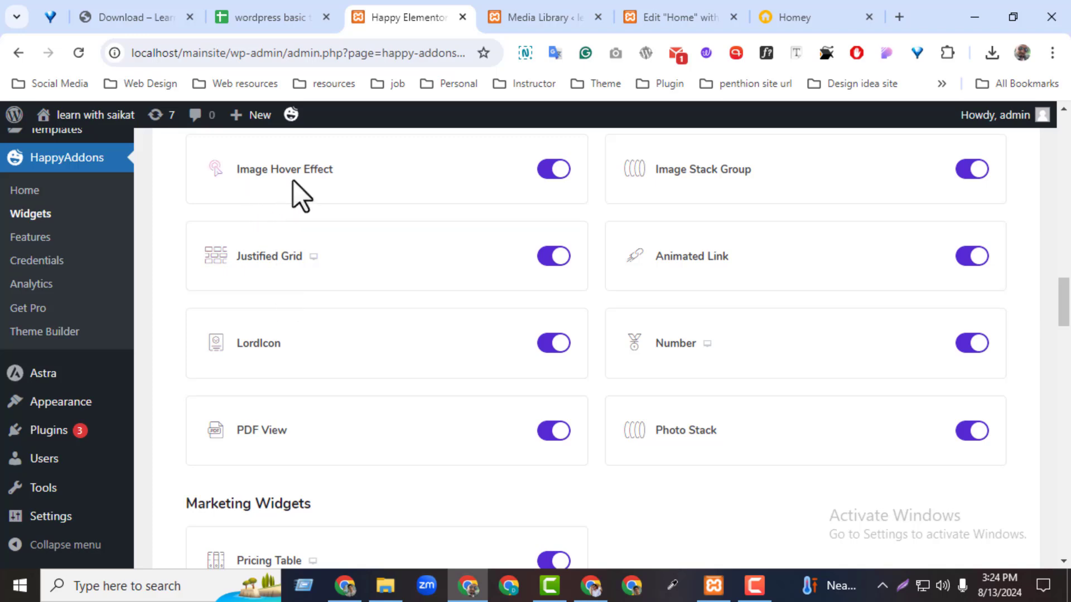
Filter the Happy Addons widget list to Pro and look through the General, Creative, Marketing, Post and Chart widgets
{"action": "left_click_drag", "start_coordinate": [1063, 310], "coordinate": [1056, 172]}
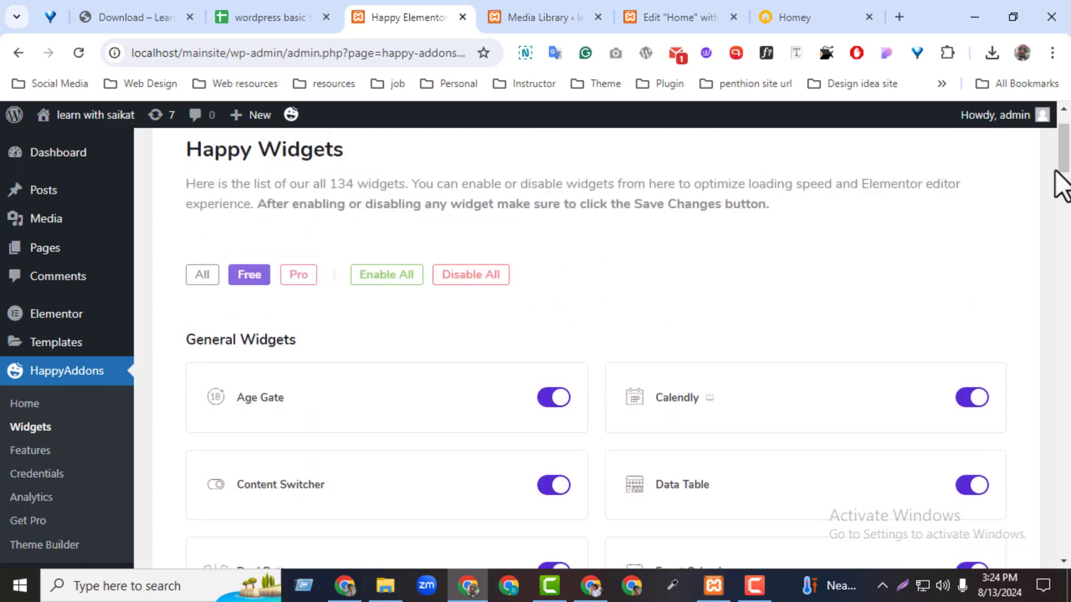
{"action": "left_click", "coordinate": [301, 276]}
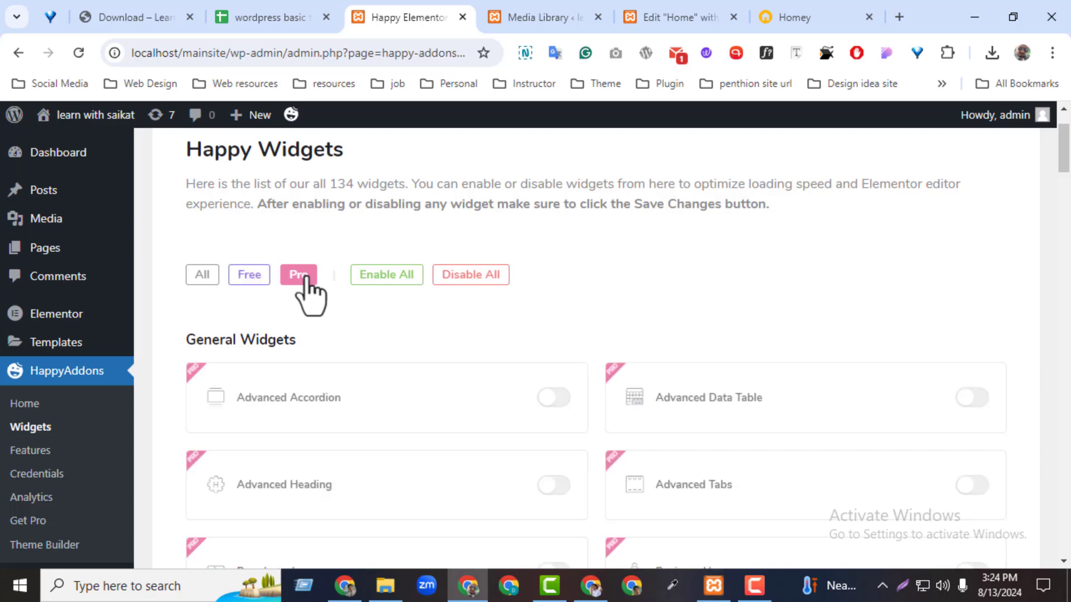
{"action": "left_click_drag", "start_coordinate": [1069, 160], "coordinate": [1069, 168]}
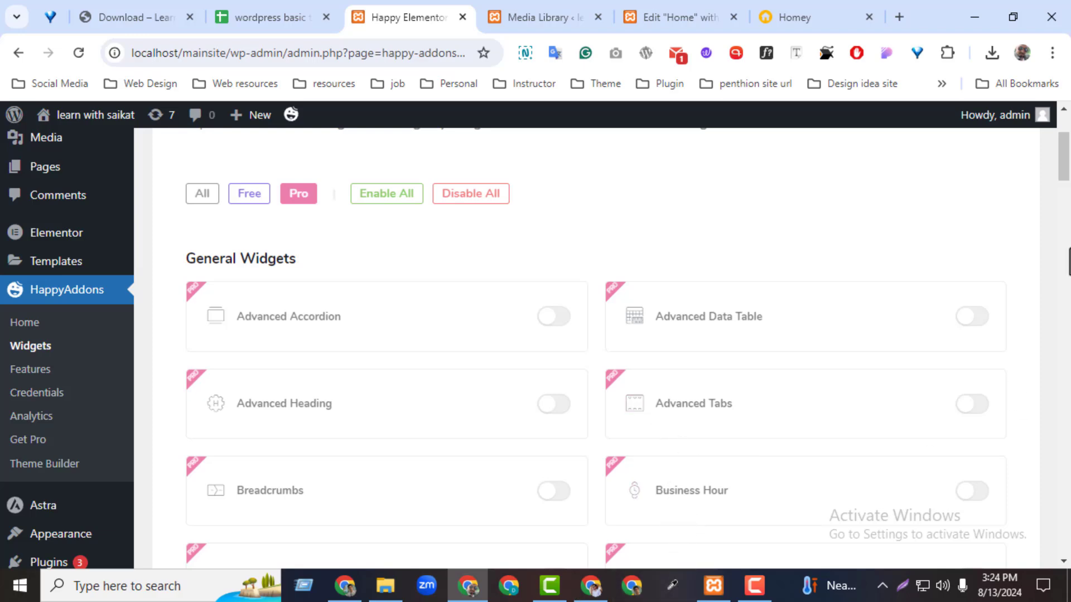
{"action": "scroll", "coordinate": [1068, 262], "scroll_direction": "down", "scroll_amount": 15}
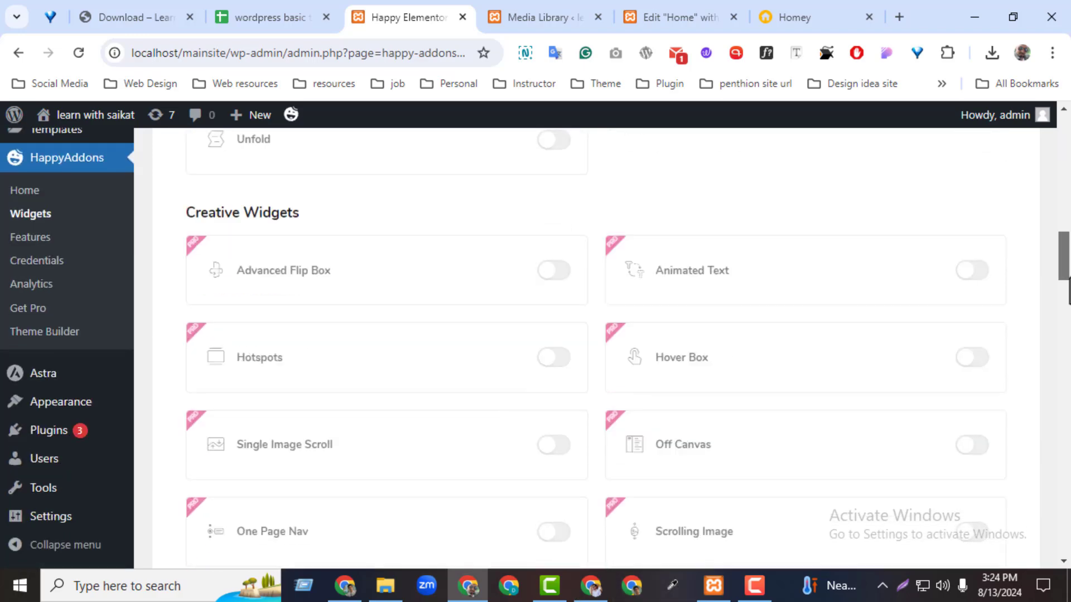
{"action": "scroll", "coordinate": [1068, 296], "scroll_direction": "down", "scroll_amount": 4}
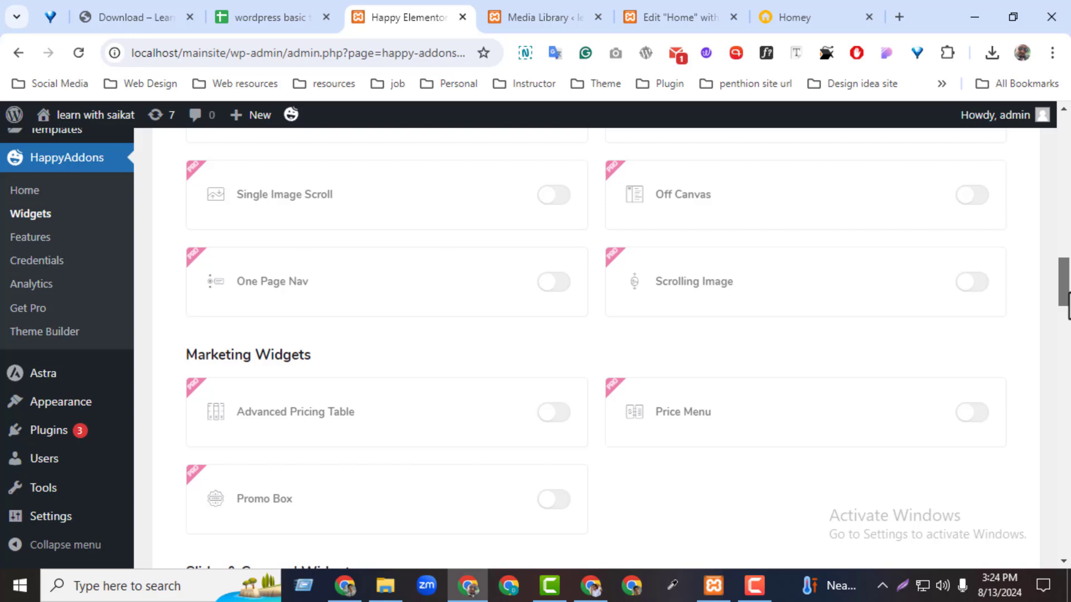
{"action": "left_click_drag", "start_coordinate": [1066, 294], "coordinate": [1058, 366]}
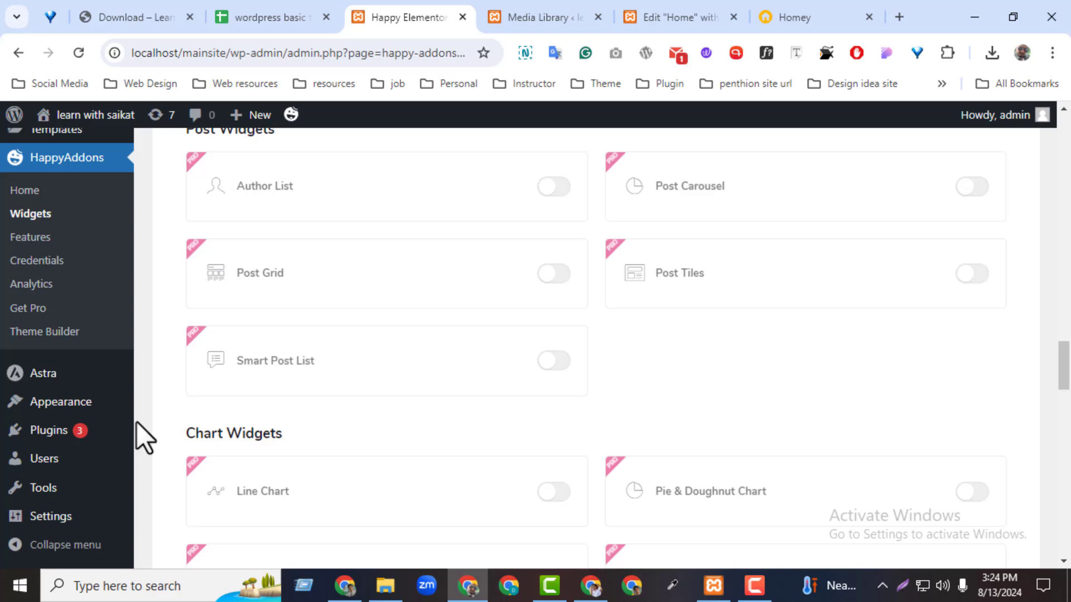
Find the Happy Elementor Addons Pro entry in the download table of the devtoolsbd.xyz Resources page
{"action": "left_click", "coordinate": [133, 18]}
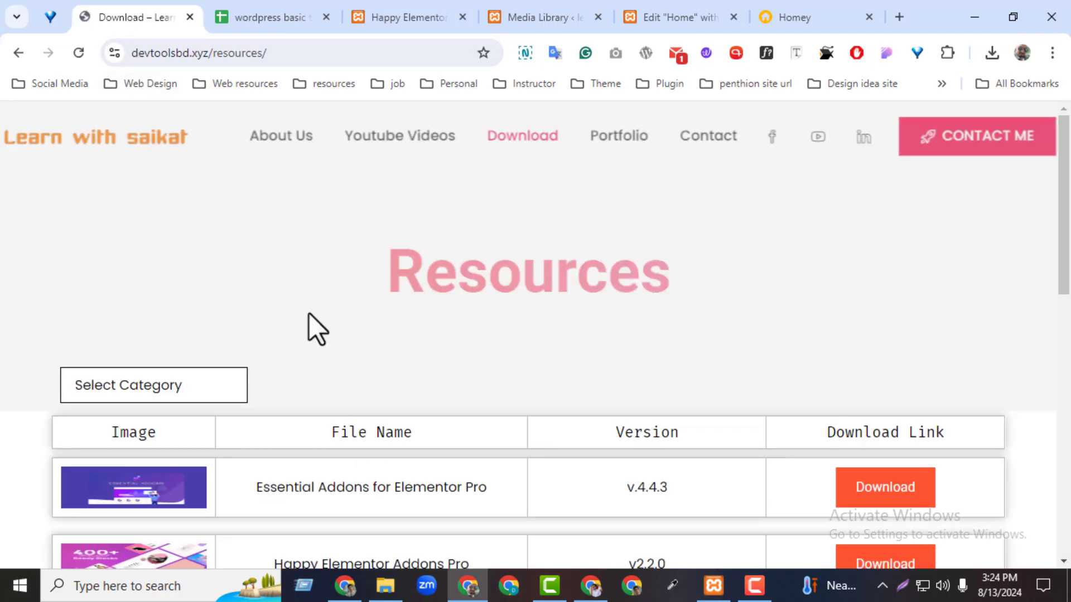
{"action": "scroll", "coordinate": [472, 346], "scroll_direction": "down", "scroll_amount": 4}
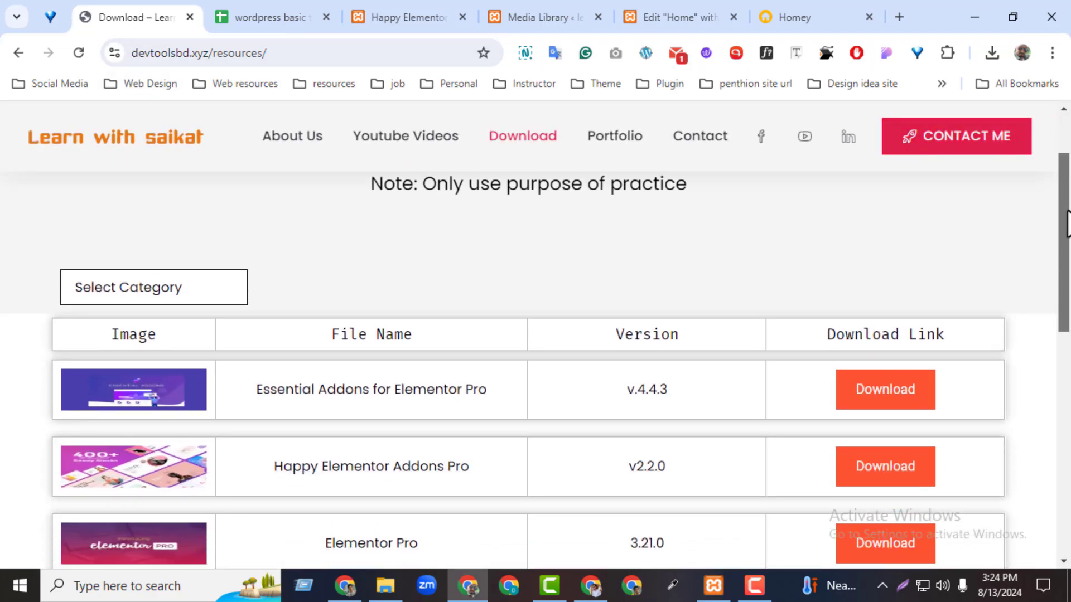
{"action": "left_click_drag", "start_coordinate": [484, 346], "coordinate": [292, 355]}
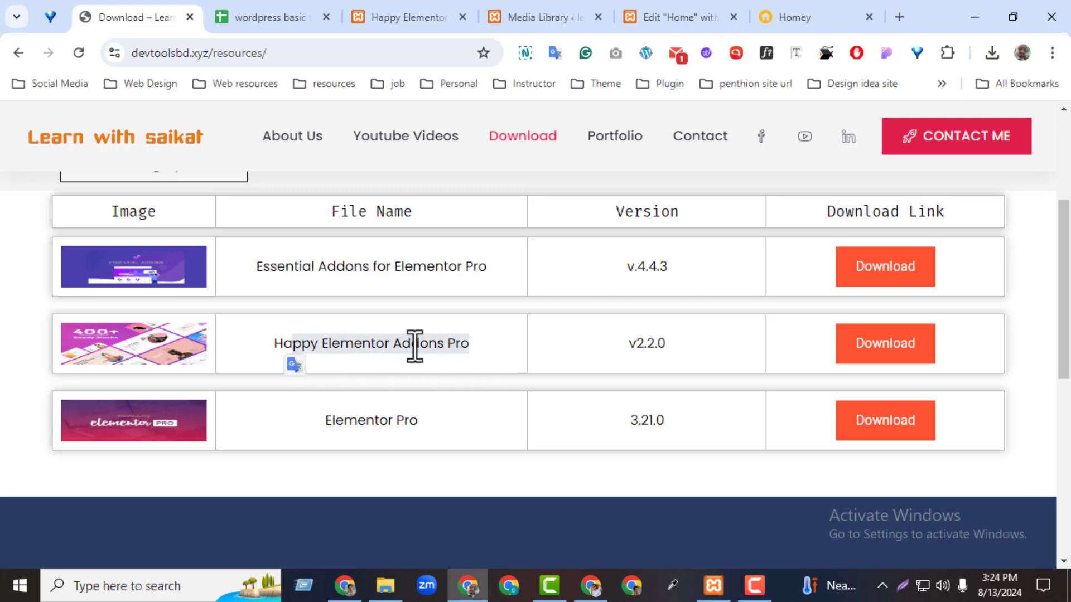
{"action": "left_click", "coordinate": [500, 262]}
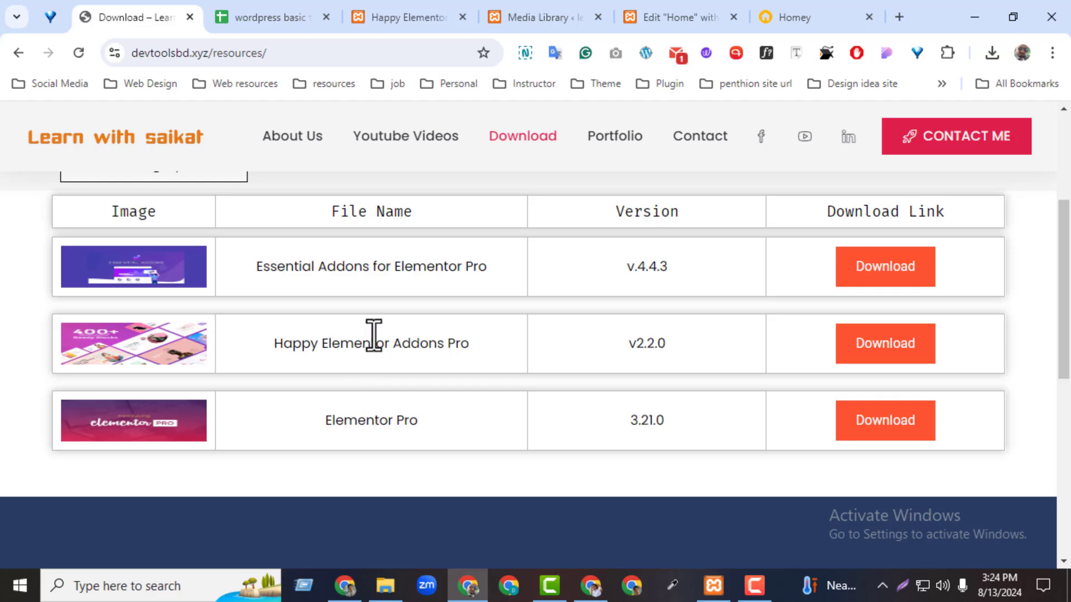
Locate happy-elementor-addons-pro-v2.2.0 (1).zip in the Downloads folder in File Explorer, then minimize the window
{"action": "left_click", "coordinate": [385, 586]}
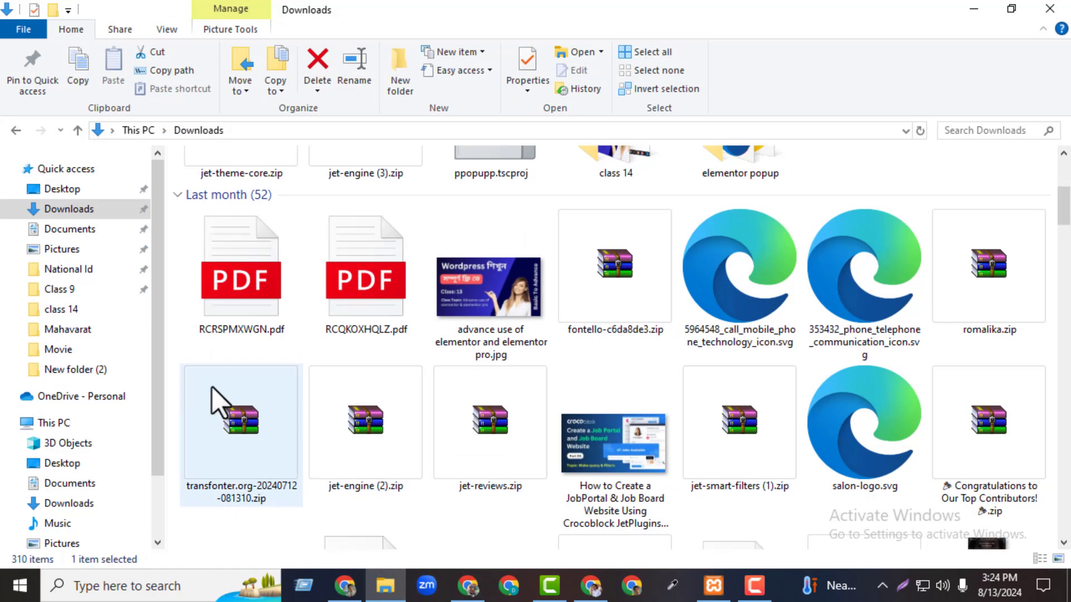
{"action": "left_click", "coordinate": [68, 211]}
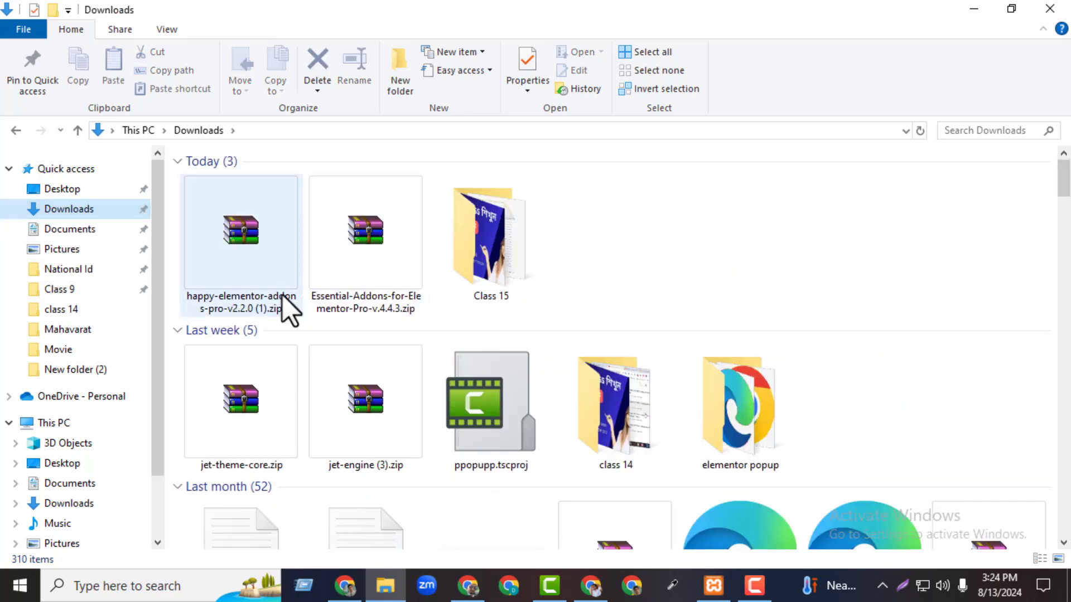
{"action": "left_click", "coordinate": [359, 280]}
{"action": "left_click", "coordinate": [234, 291]}
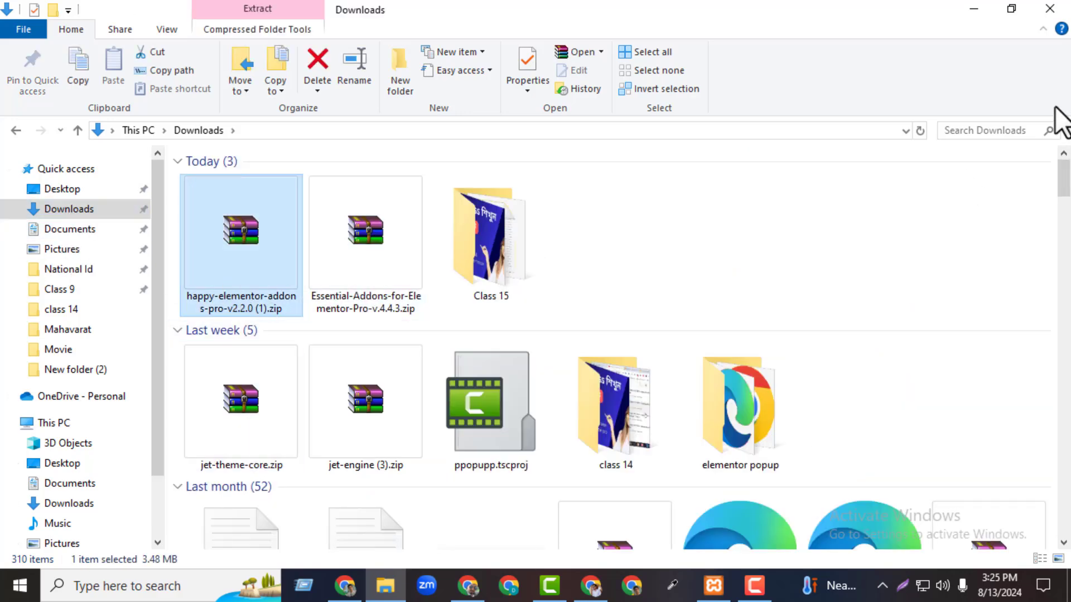
{"action": "left_click", "coordinate": [971, 9]}
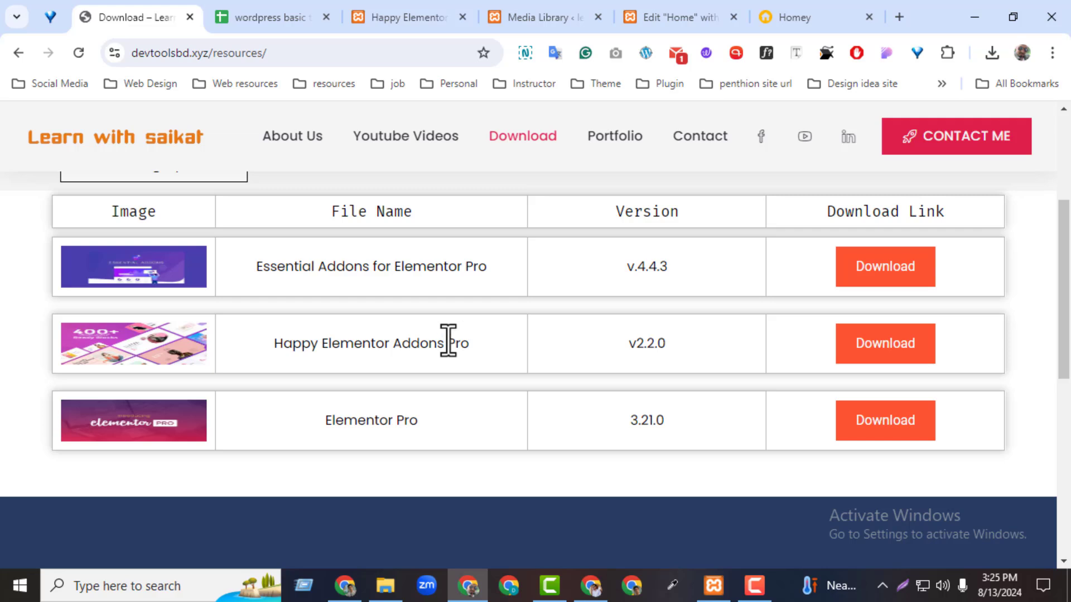
Open WordPress's Add New Plugin page in a new tab from the Happy Addons page and show the plugin upload form
{"action": "left_click", "coordinate": [401, 17]}
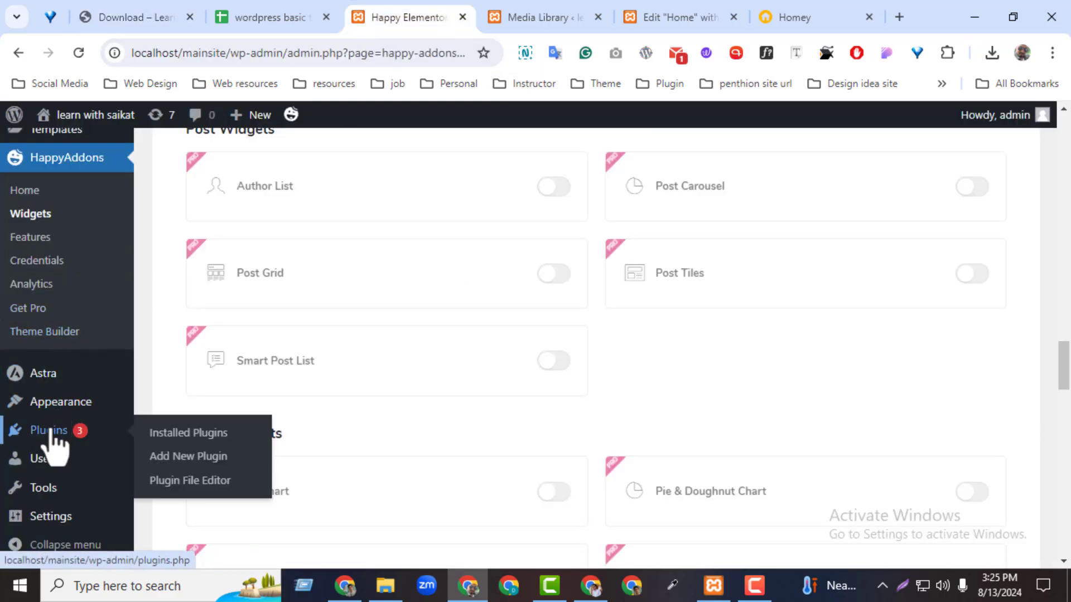
{"action": "middle_click", "coordinate": [167, 456]}
{"action": "left_click", "coordinate": [480, 1]}
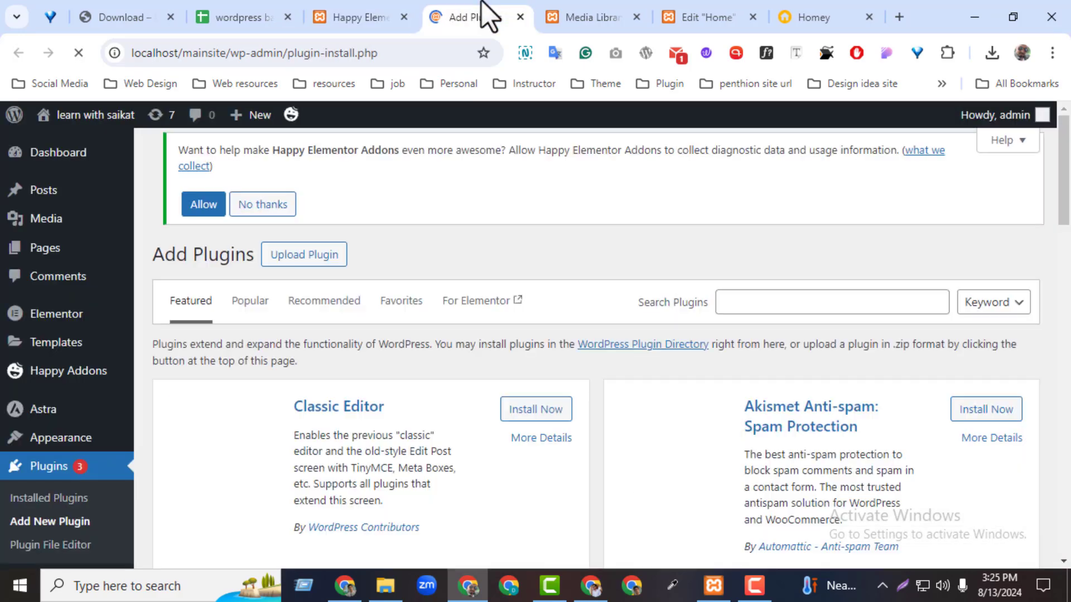
{"action": "left_click", "coordinate": [305, 159]}
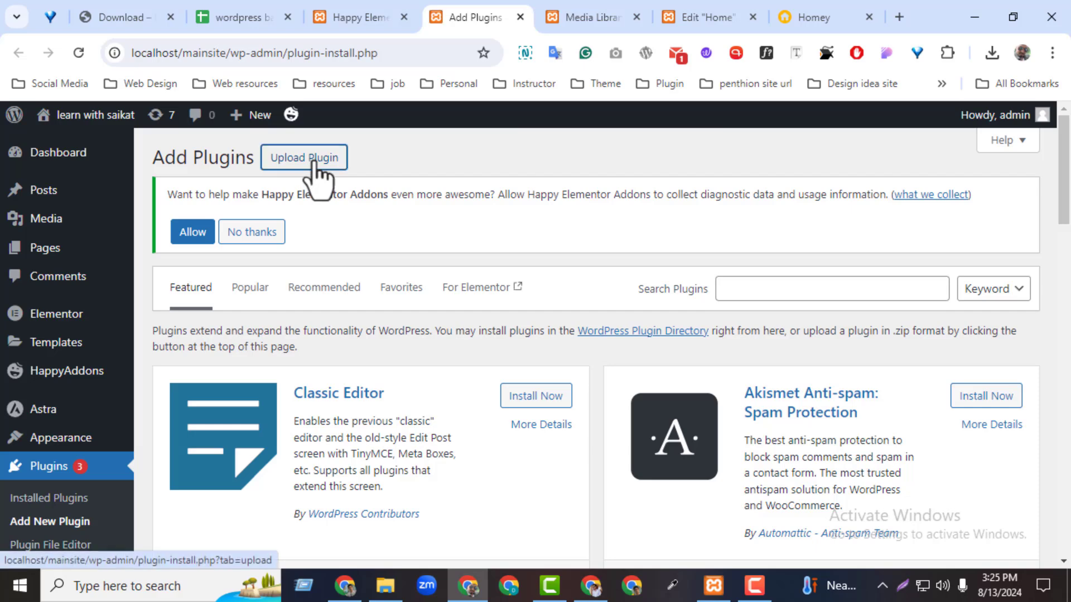
Upload happy-elementor-addons-pro-v2.2.0 (1).zip from the Downloads folder, install it and activate the plugin
{"action": "left_click", "coordinate": [475, 397]}
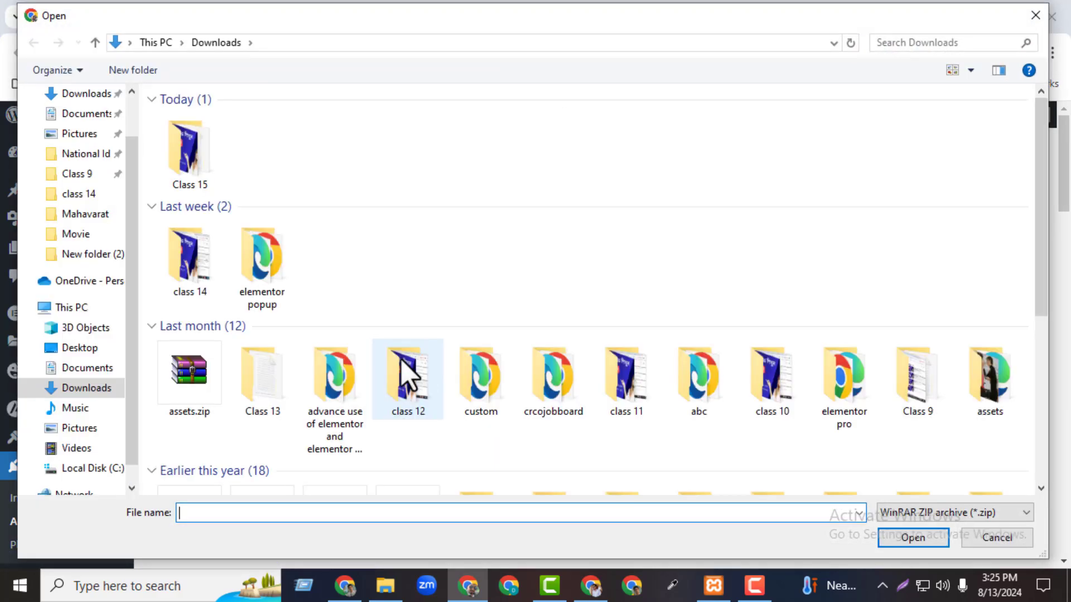
{"action": "left_click", "coordinate": [183, 163]}
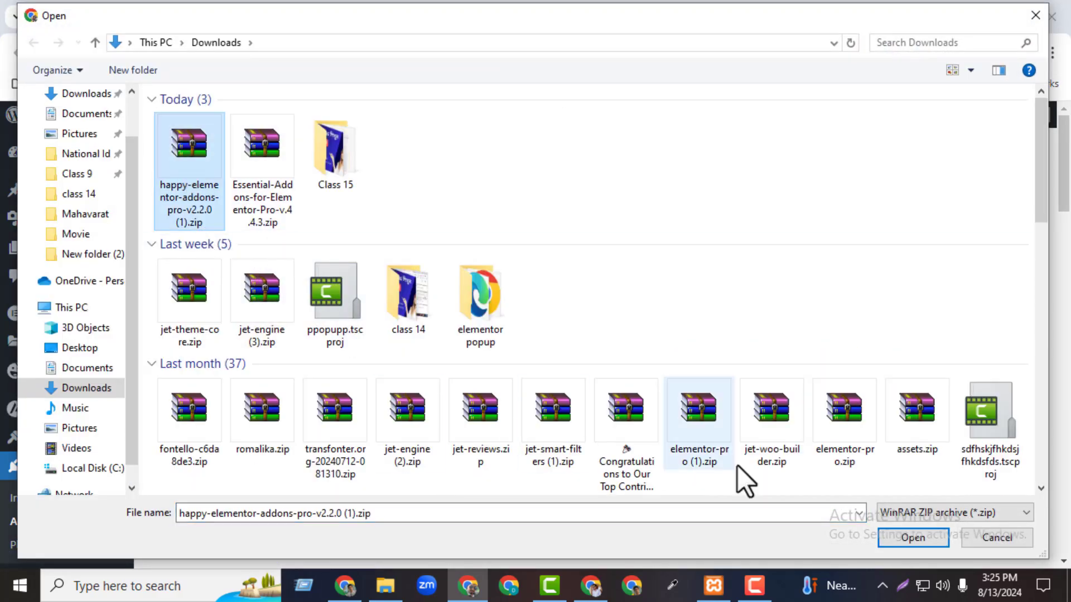
{"action": "left_click", "coordinate": [892, 537]}
{"action": "left_click", "coordinate": [722, 403]}
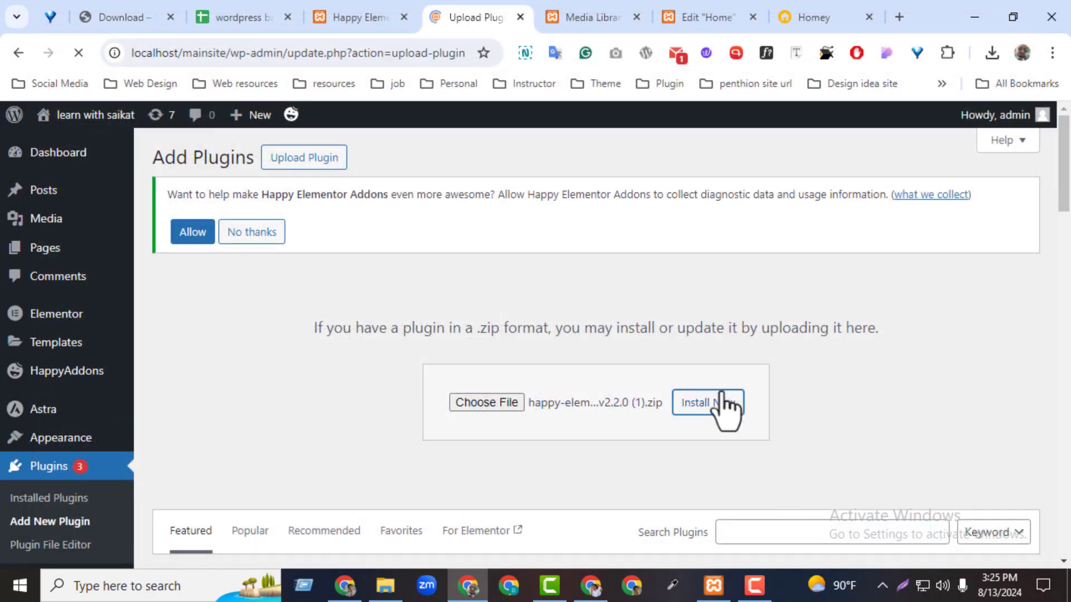
{"action": "left_click_drag", "start_coordinate": [1064, 370], "coordinate": [1063, 452]}
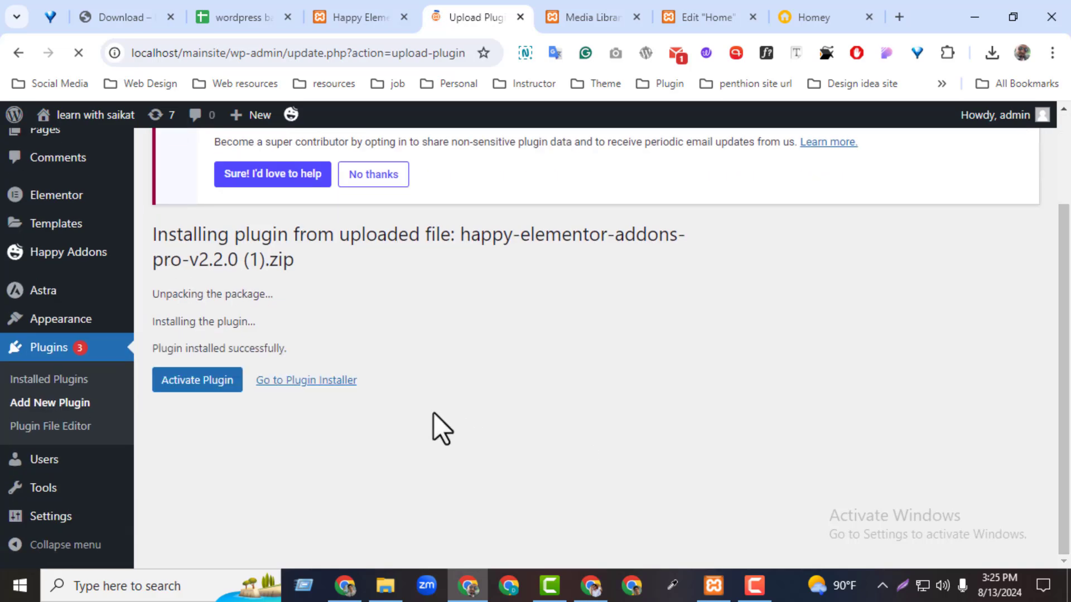
{"action": "left_click", "coordinate": [186, 389]}
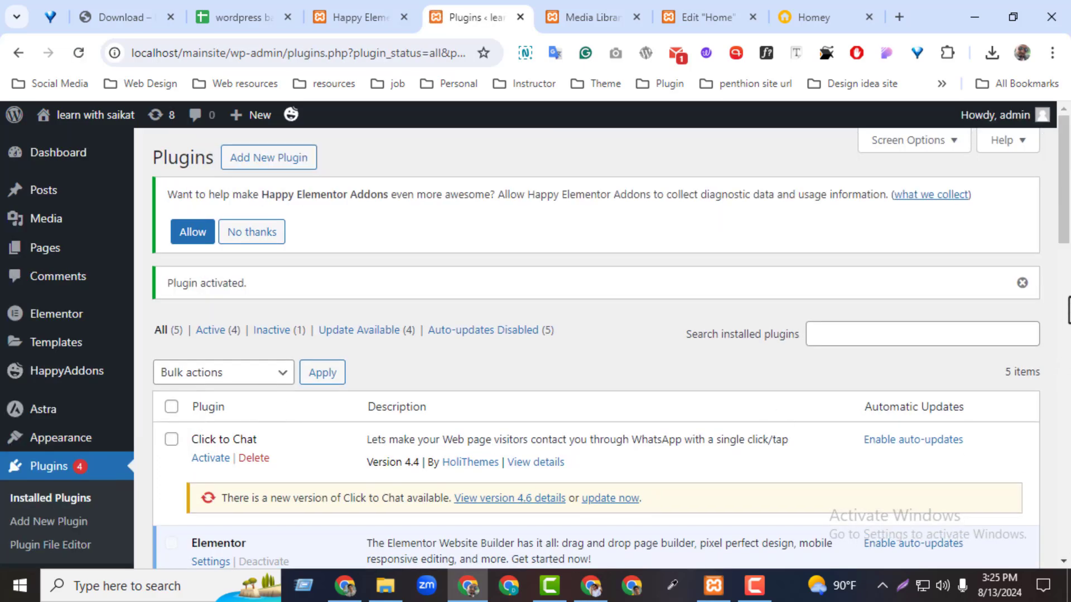
Check the Happy Elementor Addons and Happy Elementor Addons Pro entries in the installed plugins list
{"action": "scroll", "coordinate": [969, 442], "scroll_direction": "down", "scroll_amount": 3}
{"action": "left_click_drag", "start_coordinate": [1066, 301], "coordinate": [1049, 508]}
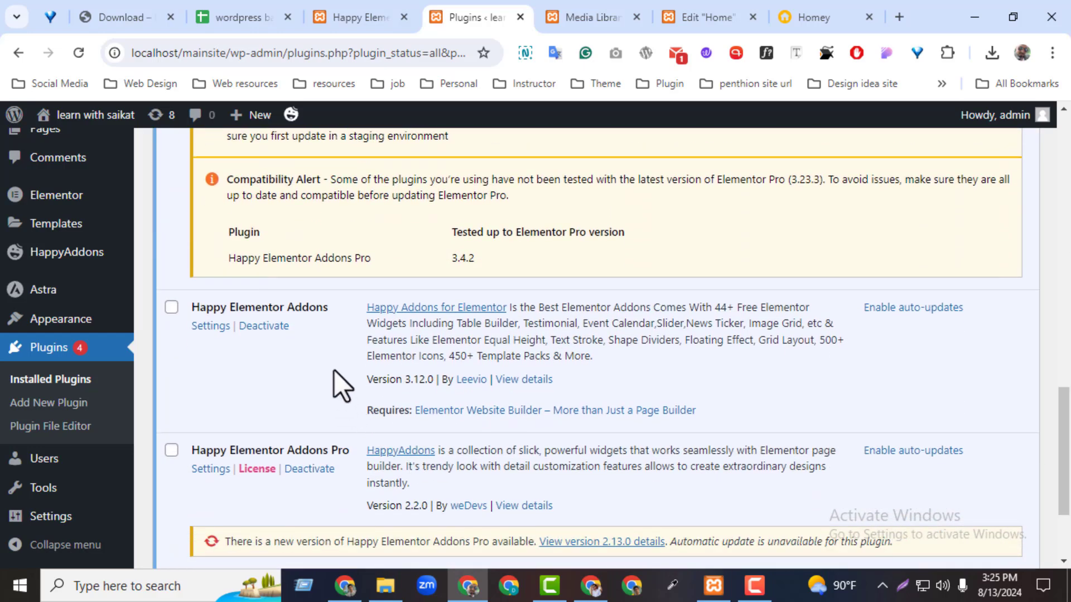
{"action": "left_click_drag", "start_coordinate": [337, 308], "coordinate": [165, 316]}
{"action": "left_click_drag", "start_coordinate": [354, 451], "coordinate": [617, 131]}
Reload the Happy Addons widget settings page, filter the list to Pro and review which widgets are enabled
{"action": "left_click", "coordinate": [370, 8]}
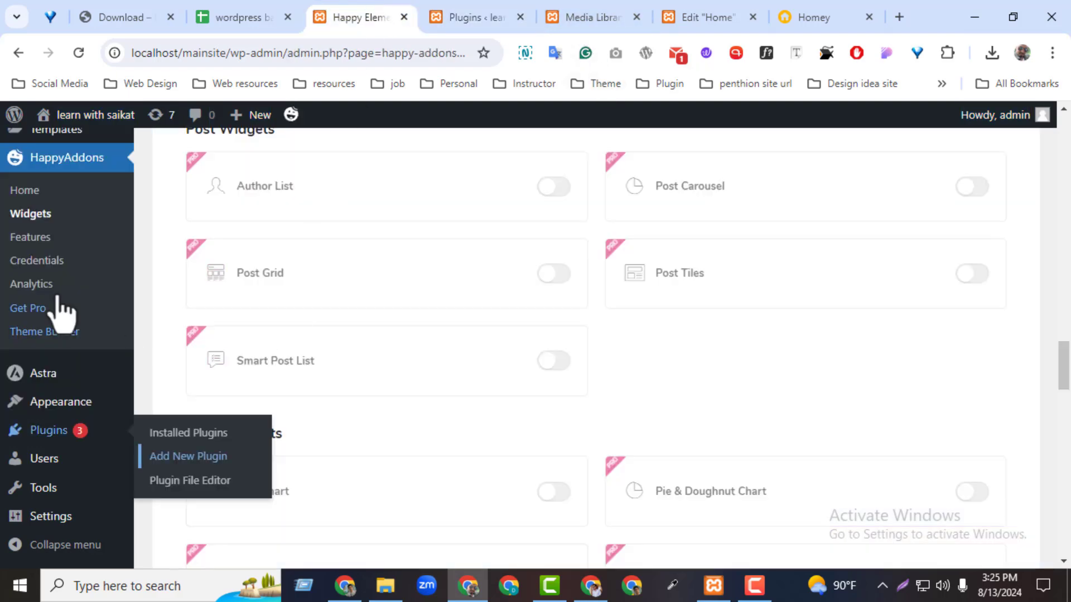
{"action": "left_click", "coordinate": [79, 52]}
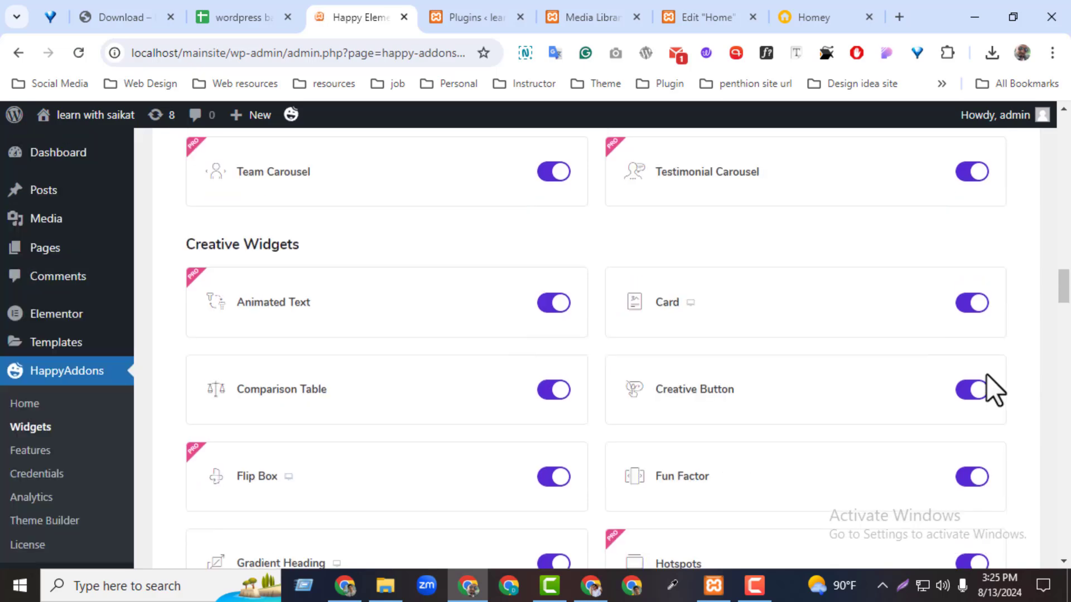
{"action": "left_click_drag", "start_coordinate": [1063, 287], "coordinate": [1030, 122]}
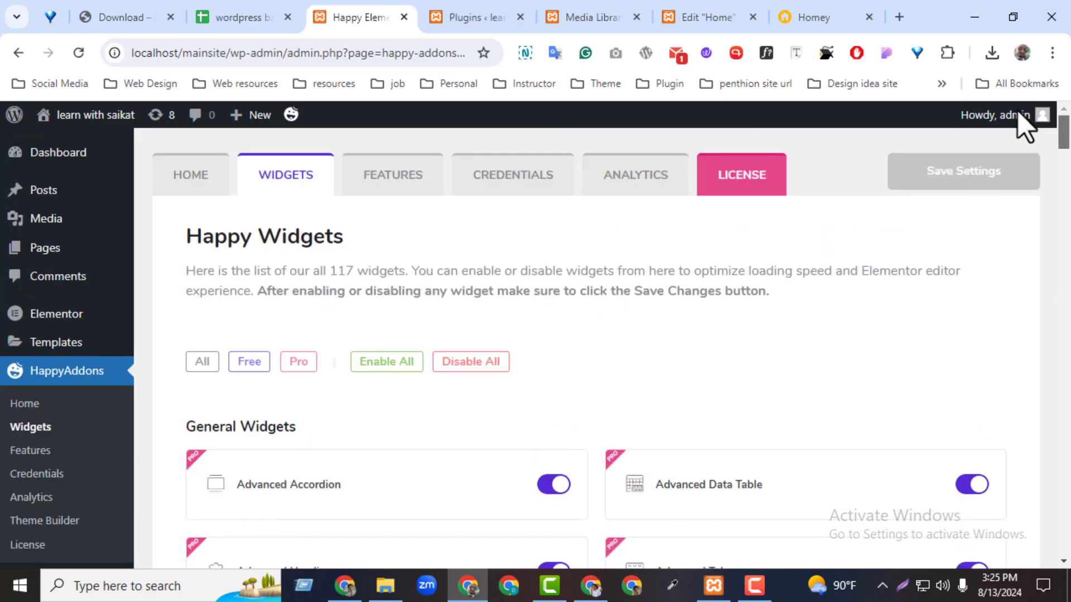
{"action": "left_click", "coordinate": [297, 364]}
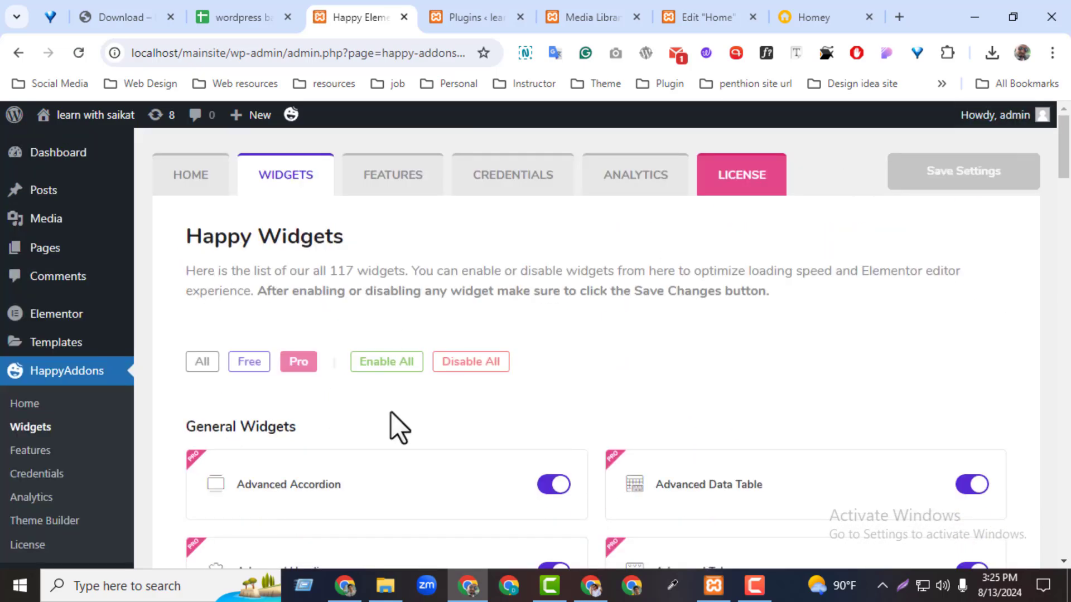
{"action": "left_click_drag", "start_coordinate": [1064, 172], "coordinate": [1064, 216]}
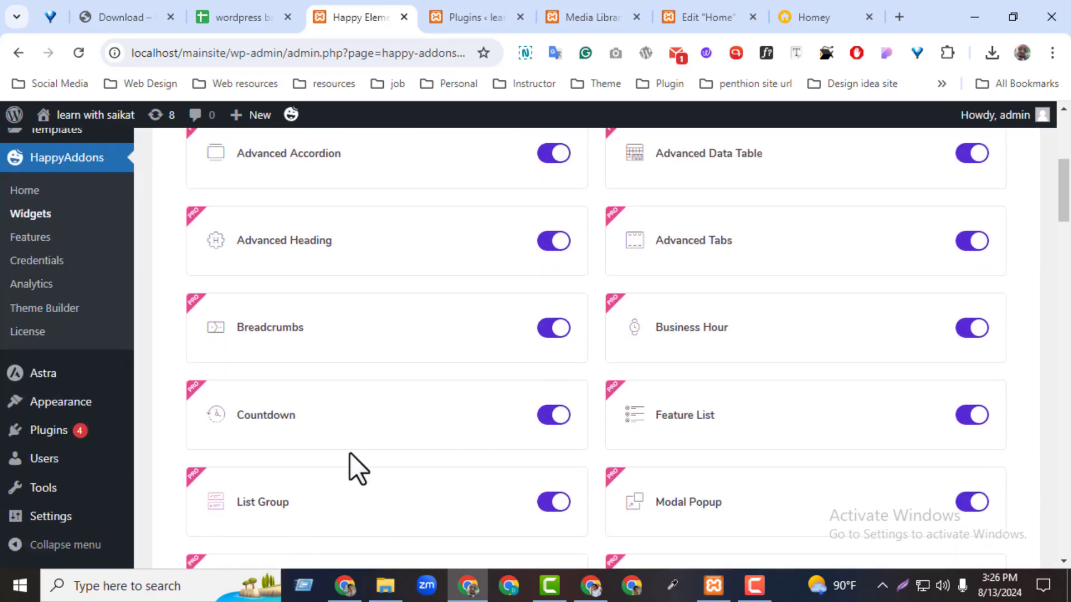
{"action": "left_click_drag", "start_coordinate": [1063, 189], "coordinate": [1042, 222]}
Show the Free widgets, restore the Pro filter, and briefly check the Home page editor before returning to the widget list
{"action": "left_click", "coordinate": [247, 332]}
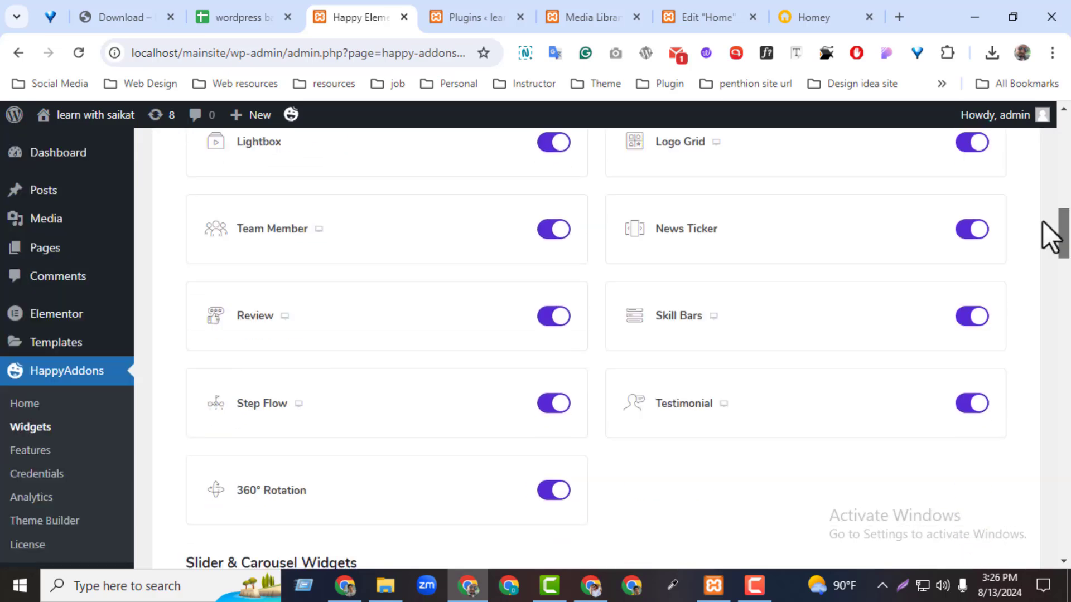
{"action": "scroll", "coordinate": [337, 218], "scroll_direction": "up", "scroll_amount": 10}
{"action": "left_click", "coordinate": [299, 162]}
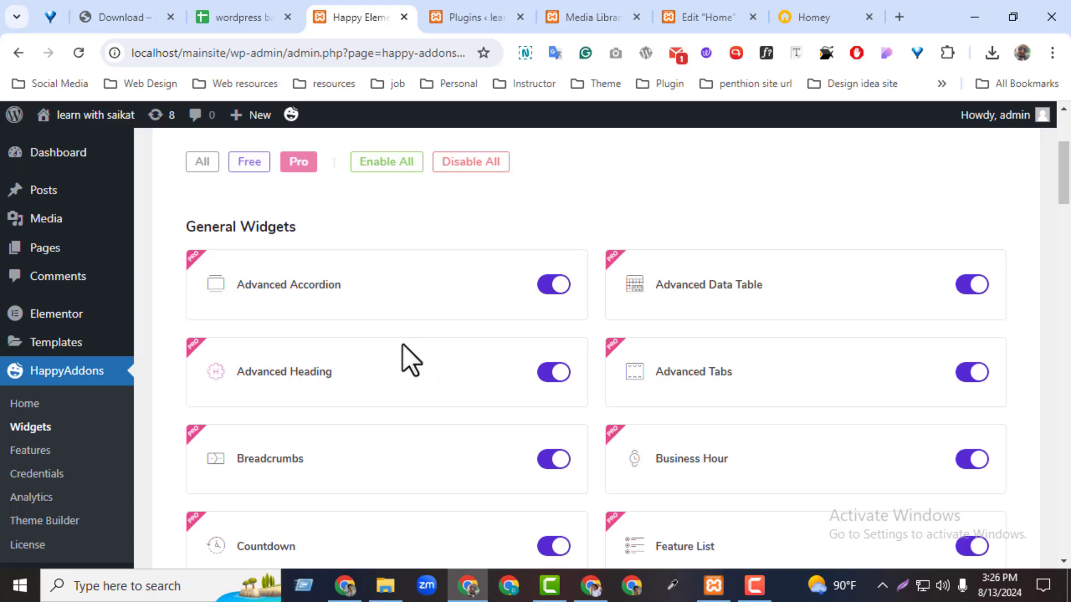
{"action": "left_click", "coordinate": [707, 17]}
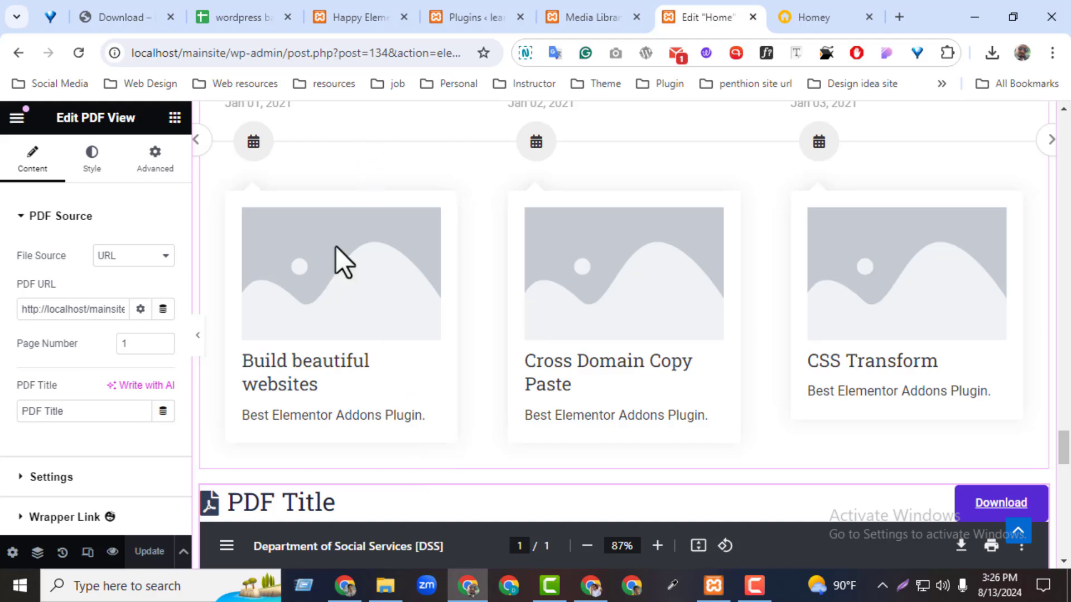
{"action": "left_click", "coordinate": [363, 17]}
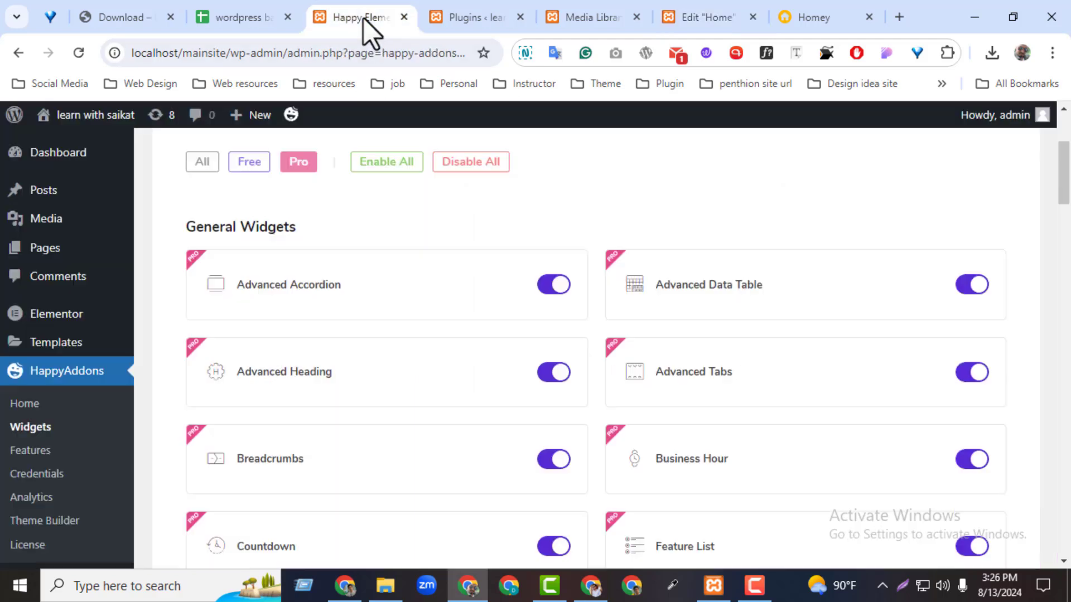
Search the plugin directory for "essential" and install Essential Addons for Elementor
{"action": "scroll", "coordinate": [127, 485], "scroll_direction": "down", "scroll_amount": 5}
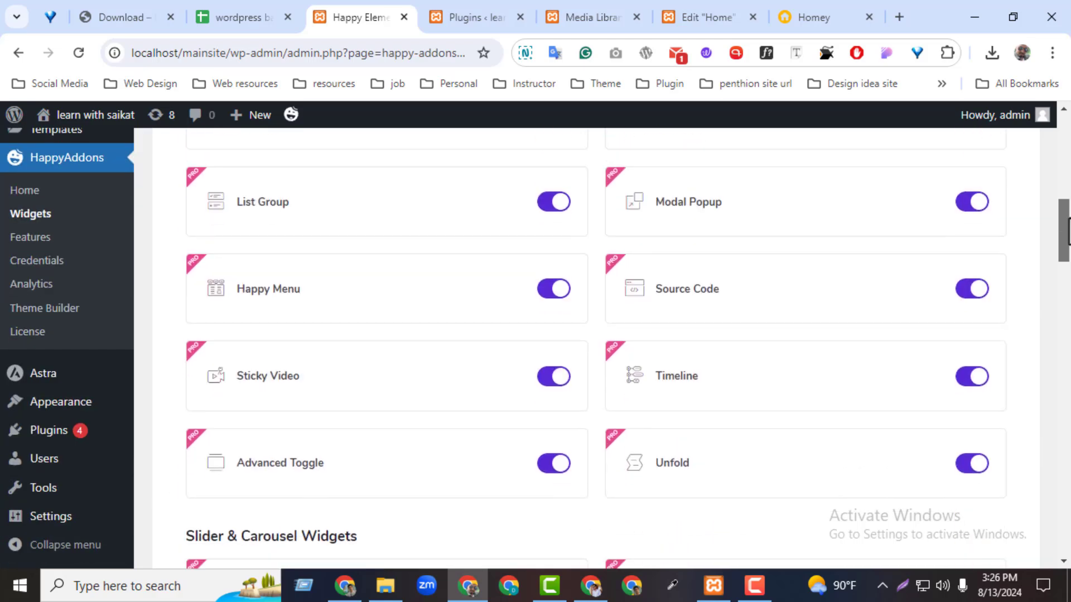
{"action": "mouse_move", "coordinate": [48, 445]}
{"action": "left_click", "coordinate": [213, 461]}
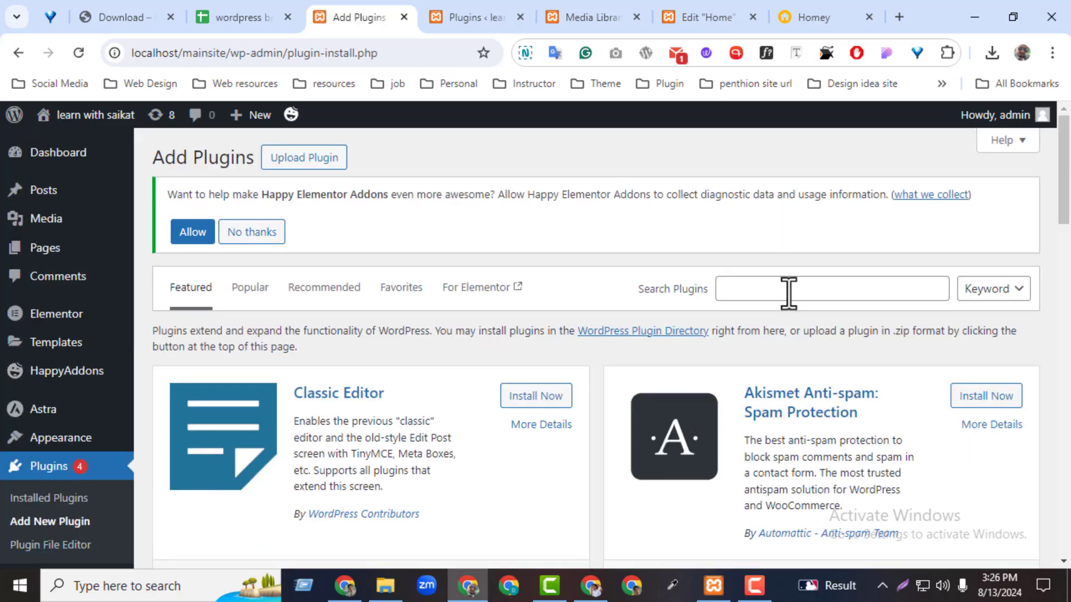
{"action": "left_click", "coordinate": [788, 290]}
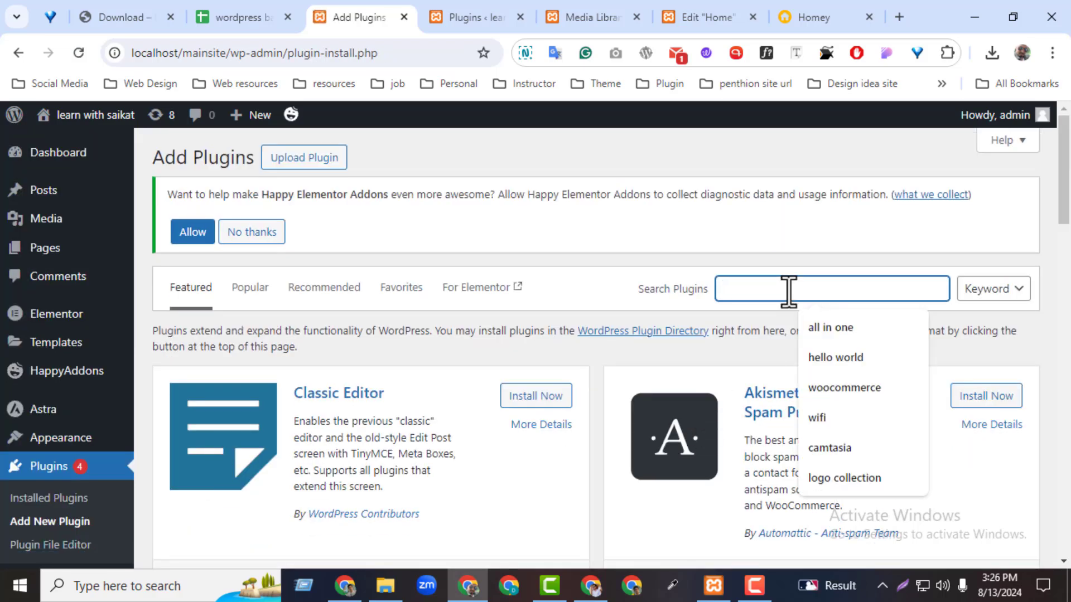
{"action": "type", "text": "essen"}
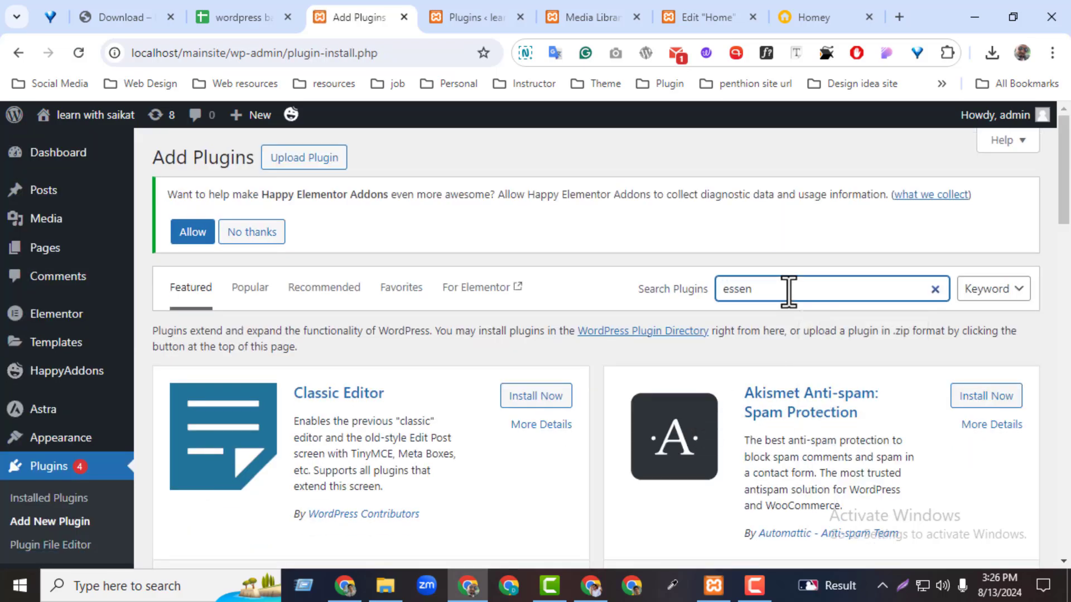
{"action": "type", "text": "tial"}
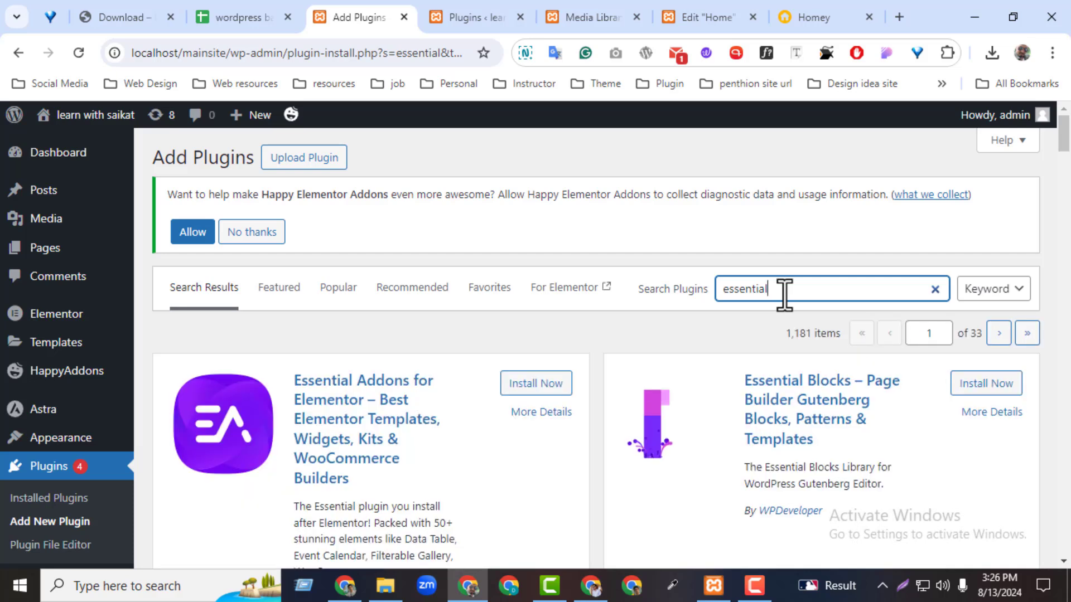
{"action": "left_click", "coordinate": [538, 386]}
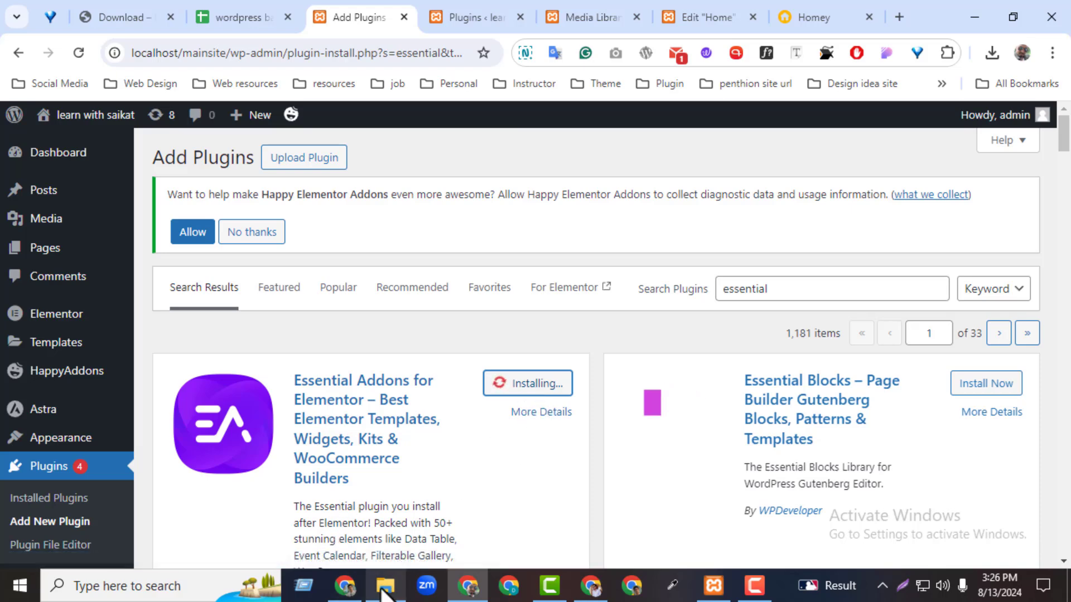
Check the Essential Addons Pro v.4.4.3 zip in Downloads, its entry on the download page, and the Happy Addons plugin entries
{"action": "left_click", "coordinate": [383, 589]}
{"action": "left_click", "coordinate": [353, 276]}
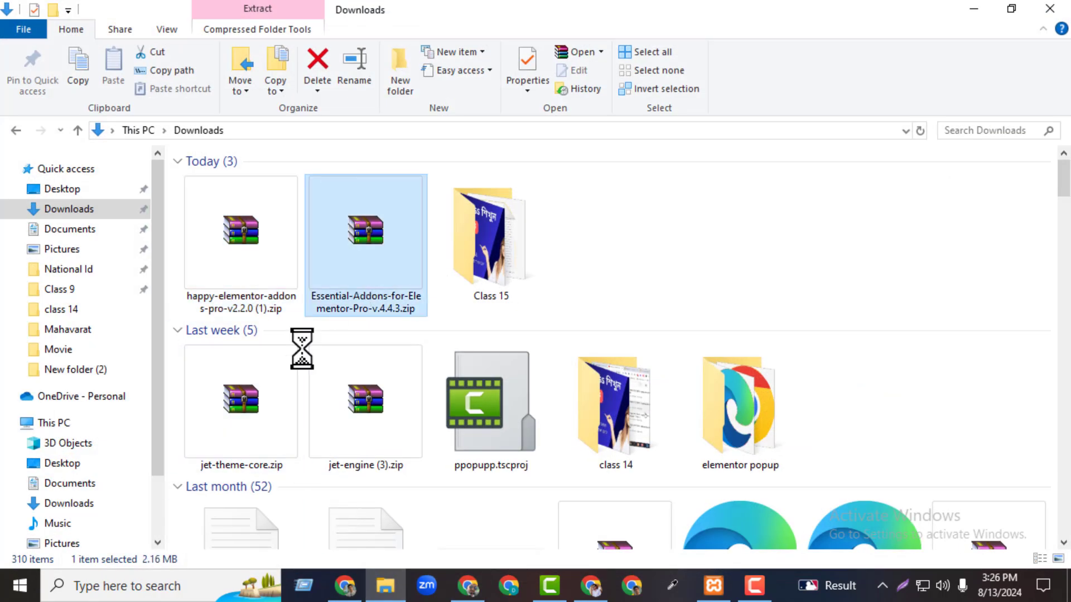
{"action": "left_click", "coordinate": [982, 9]}
{"action": "left_click", "coordinate": [145, 16]}
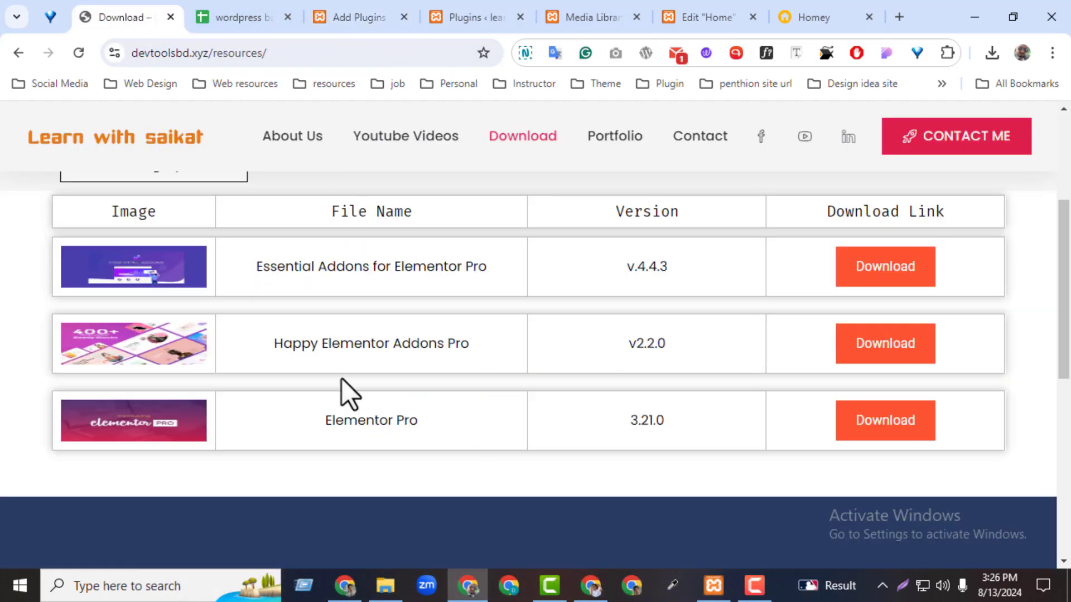
{"action": "left_click_drag", "start_coordinate": [246, 267], "coordinate": [516, 276]}
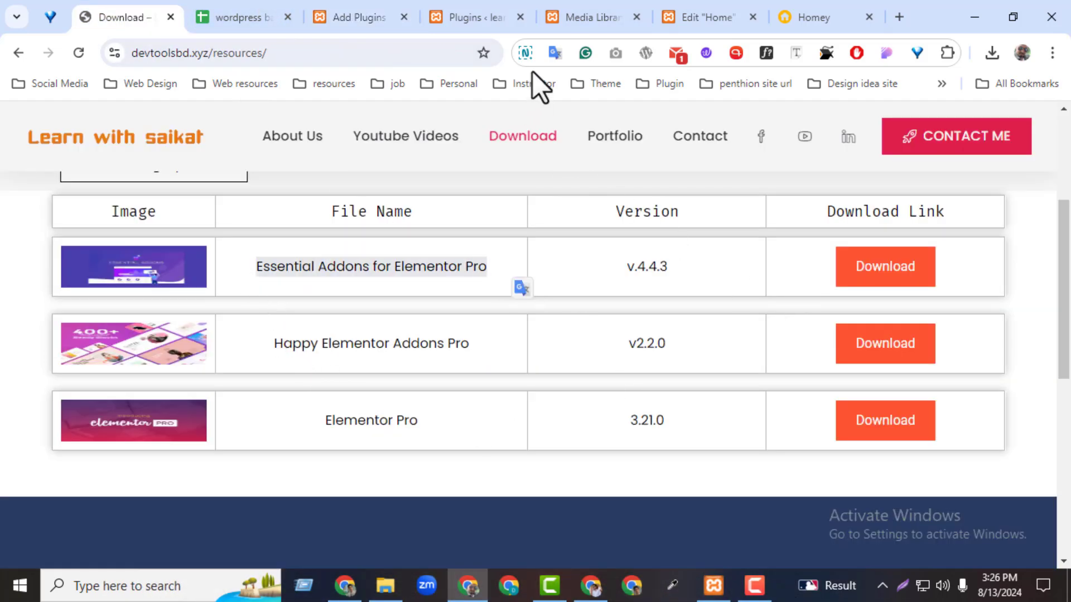
{"action": "left_click", "coordinate": [452, 18]}
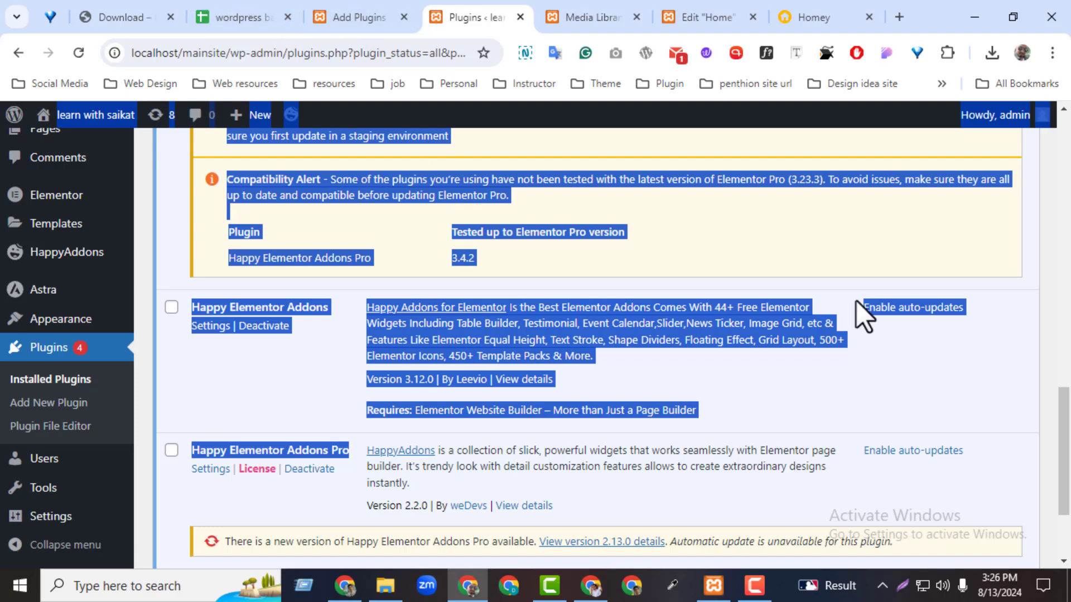
{"action": "left_click", "coordinate": [1051, 263]}
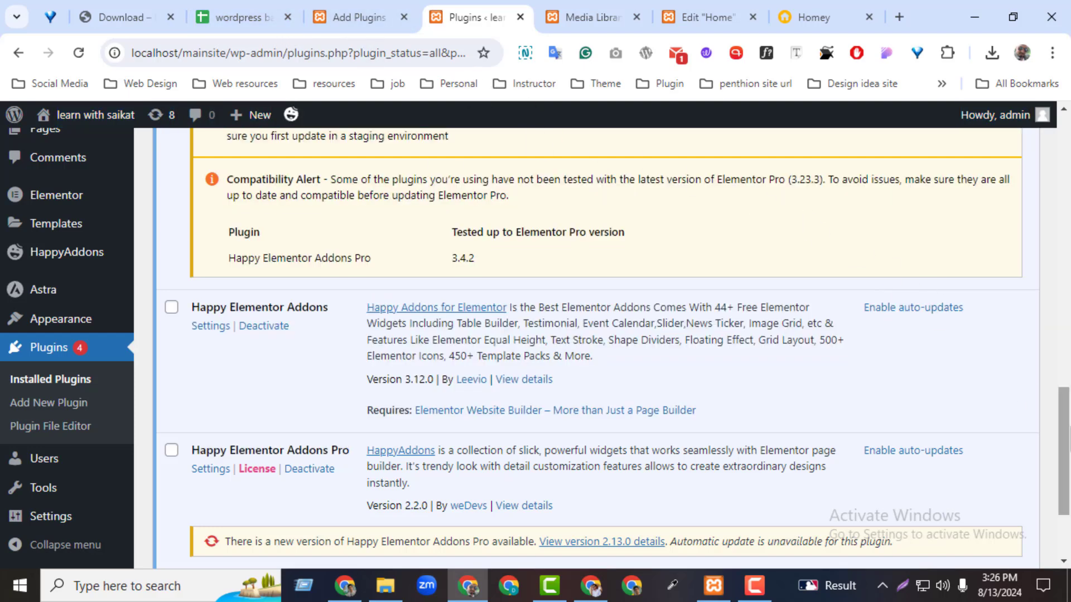
{"action": "left_click", "coordinate": [354, 10]}
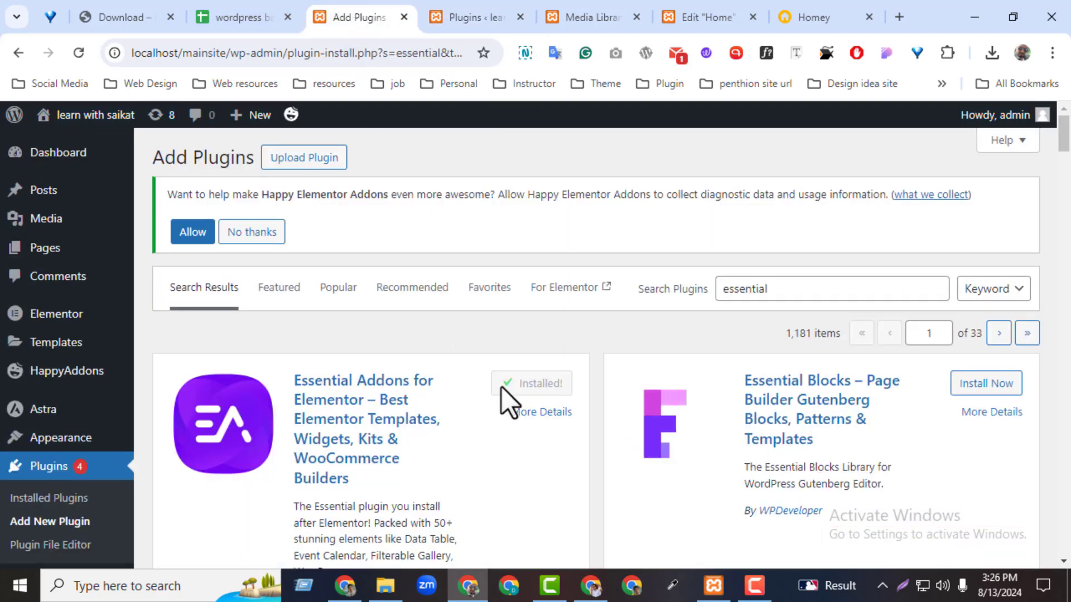
Activate Essential Addons for Elementor and open its settings from the installed plugins list
{"action": "left_click", "coordinate": [521, 390]}
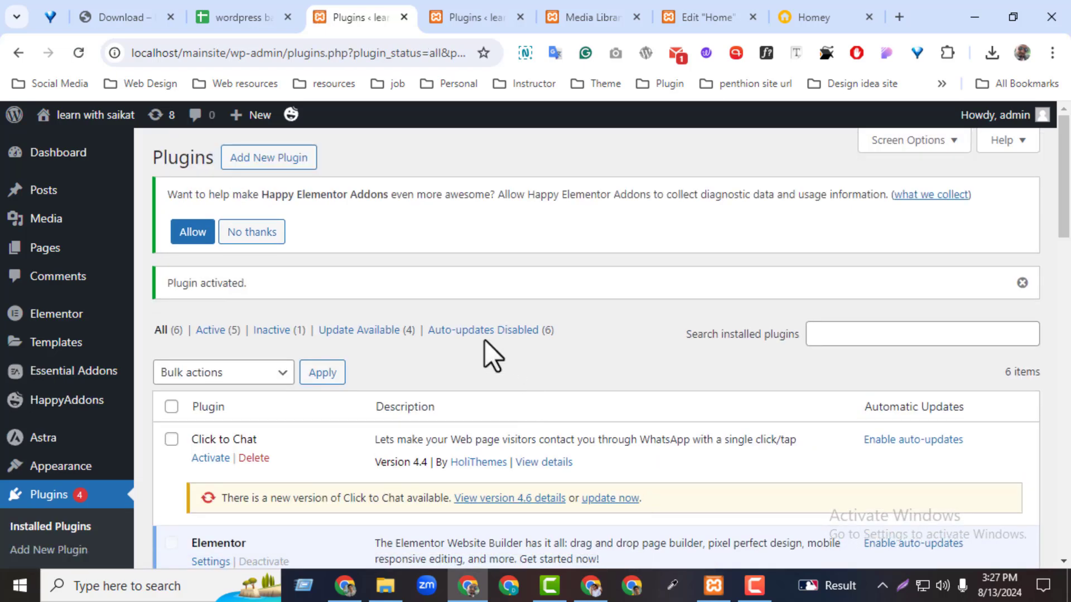
{"action": "left_click_drag", "start_coordinate": [1063, 204], "coordinate": [1019, 439]}
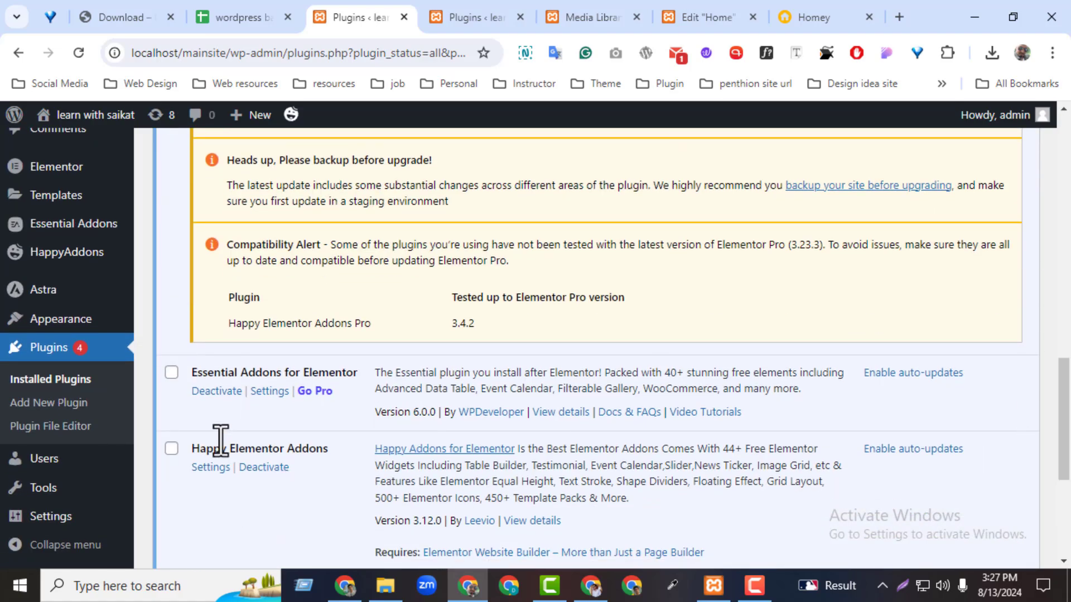
{"action": "left_click", "coordinate": [269, 392]}
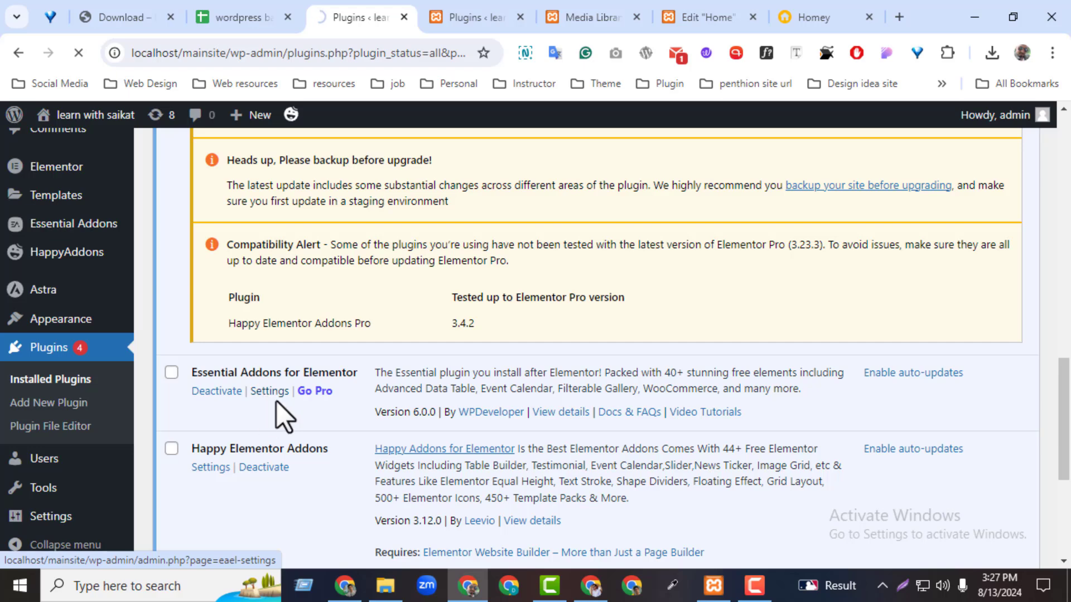
Review the Essential Addons elements list, checking which content and dynamic elements are Pro-locked, such as Team Member Carousel
{"action": "left_click_drag", "start_coordinate": [1067, 242], "coordinate": [1047, 457]}
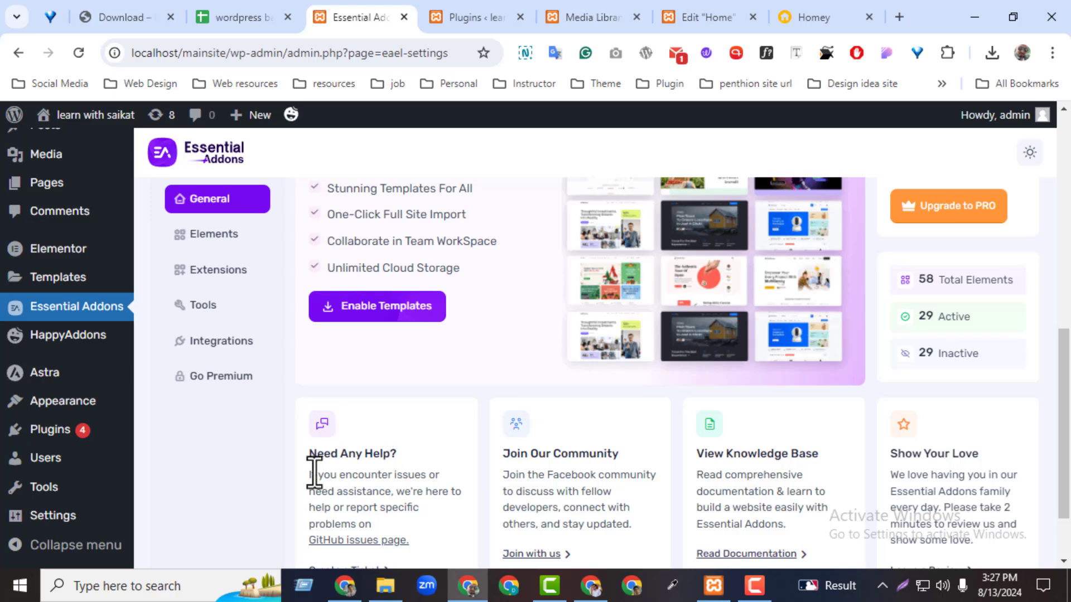
{"action": "left_click", "coordinate": [204, 237]}
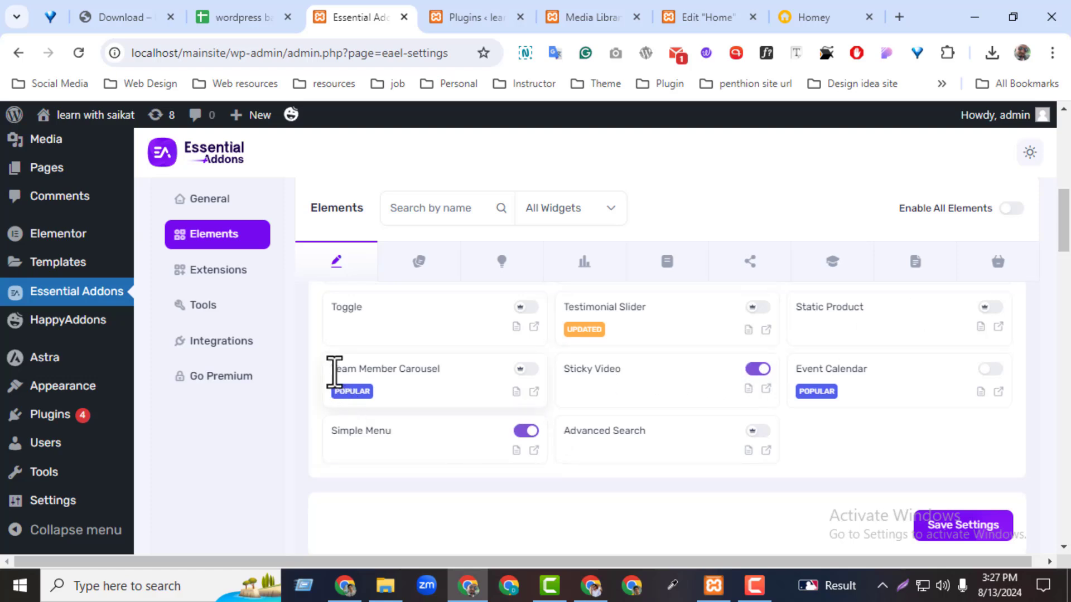
{"action": "left_click_drag", "start_coordinate": [334, 371], "coordinate": [442, 370]}
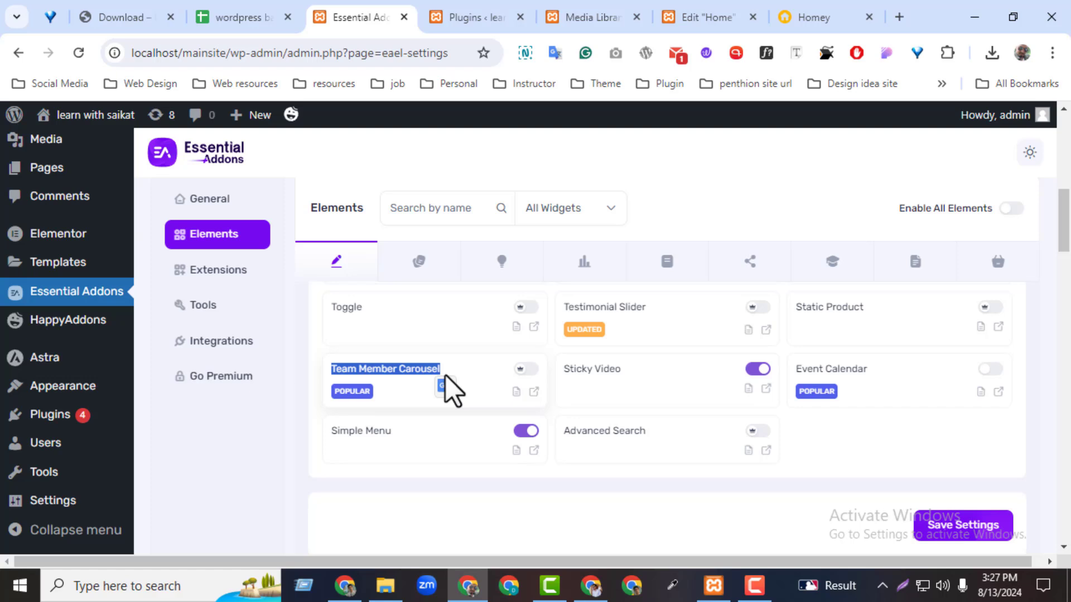
{"action": "left_click", "coordinate": [488, 380]}
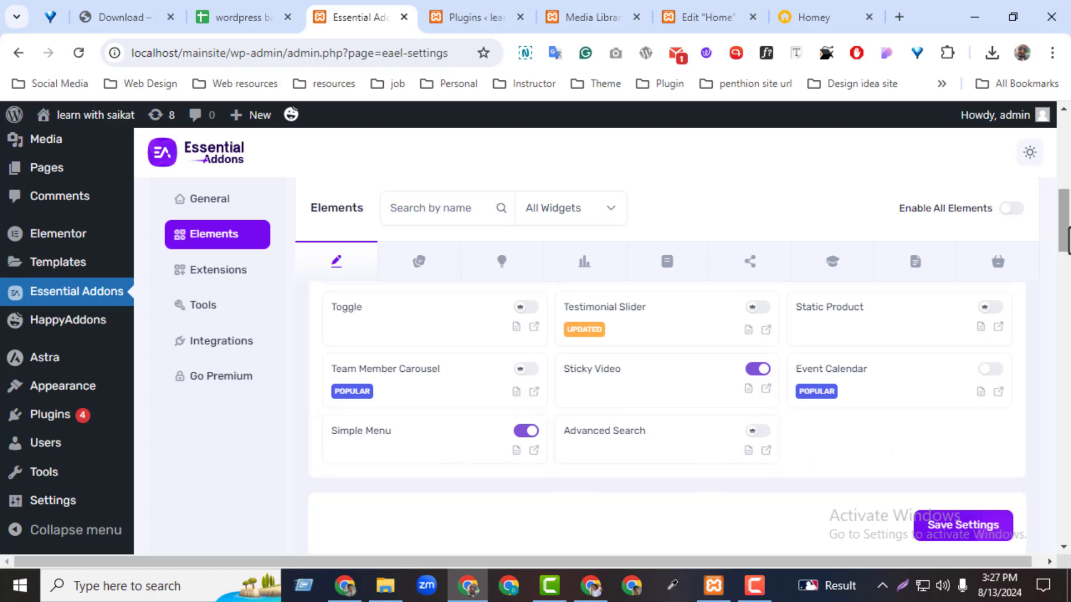
{"action": "left_click_drag", "start_coordinate": [1068, 228], "coordinate": [1068, 265]}
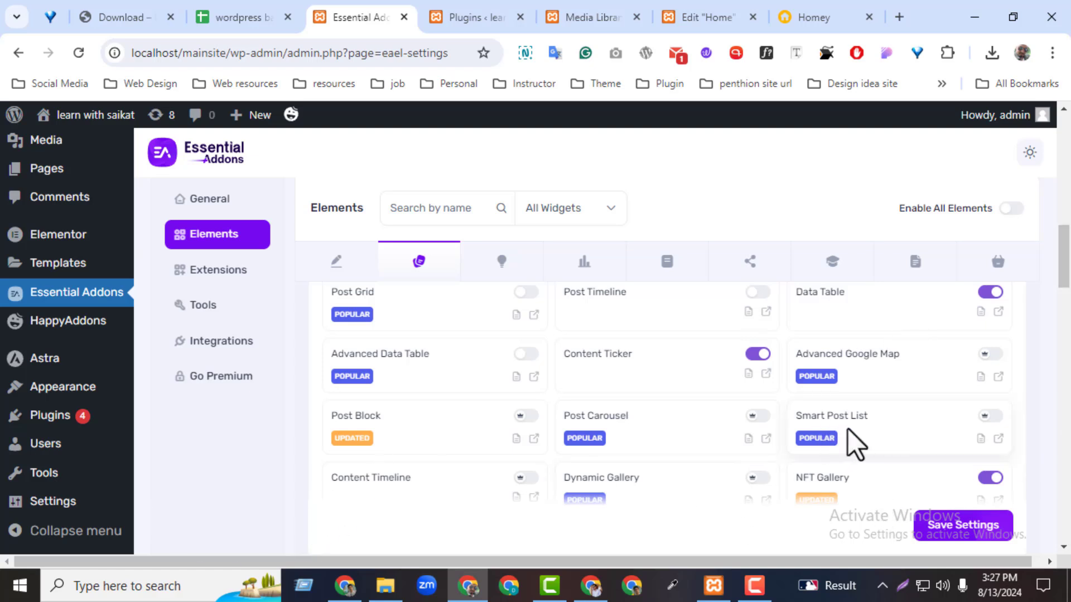
{"action": "left_click_drag", "start_coordinate": [1064, 255], "coordinate": [1064, 266]}
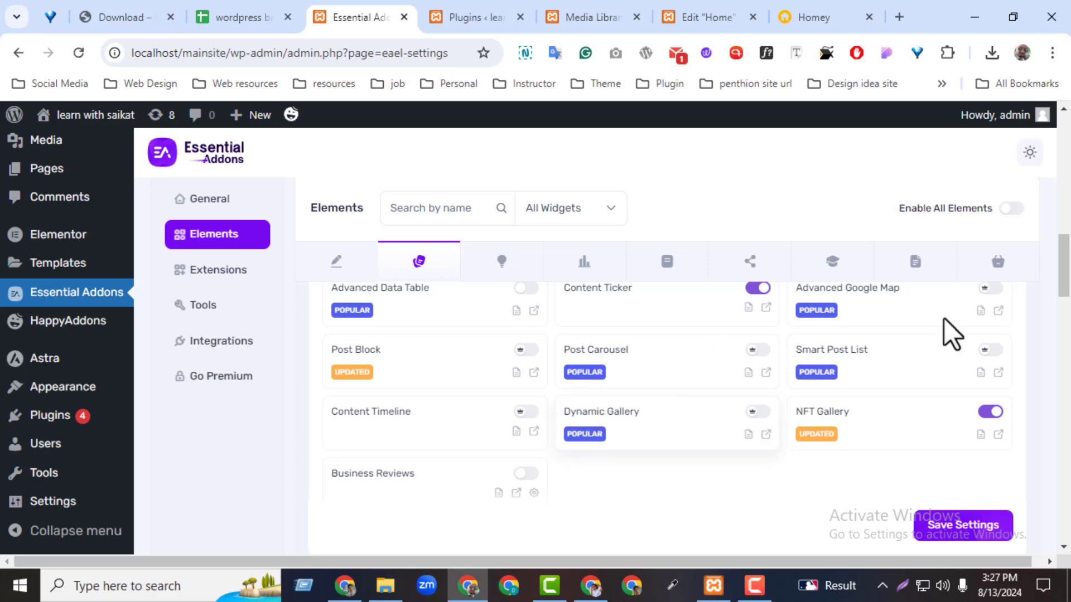
{"action": "mouse_move", "coordinate": [1055, 284]}
{"action": "left_mouse_down"}
{"action": "mouse_move", "coordinate": [1067, 273]}
{"action": "mouse_move", "coordinate": [1066, 228]}
{"action": "mouse_move", "coordinate": [1066, 240]}
{"action": "left_mouse_up"}
{"action": "left_click", "coordinate": [393, 458]}
{"action": "triple_click", "coordinate": [386, 382]}
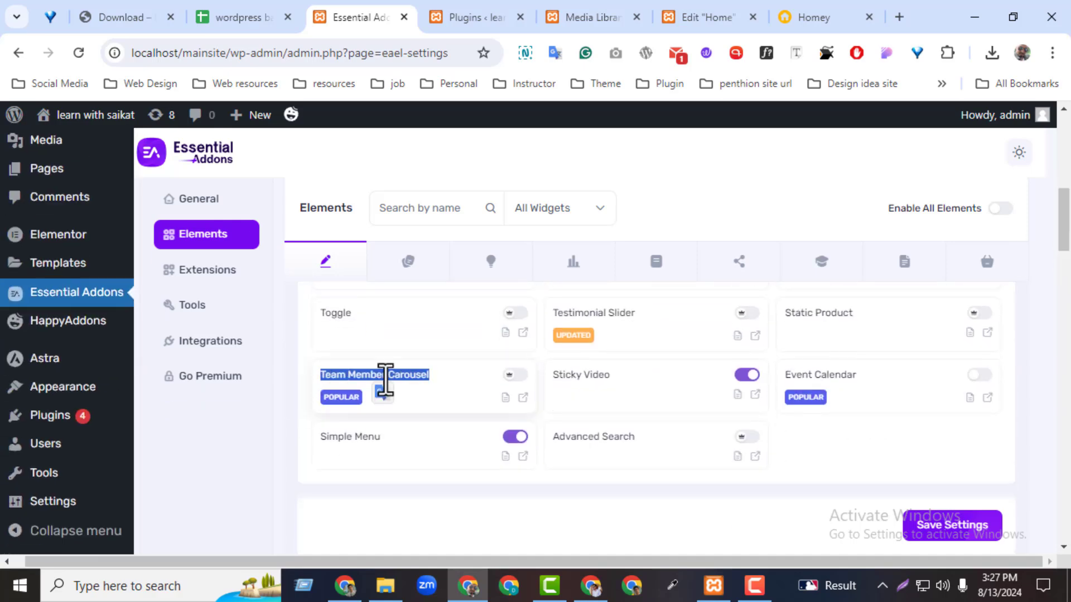
Upload Essential-Addons-for-Elementor-Pro-v.4.4.3.zip from the Downloads folder, install it and activate the plugin
{"action": "left_click", "coordinate": [467, 21]}
{"action": "left_click_drag", "start_coordinate": [1063, 403], "coordinate": [1059, 112]}
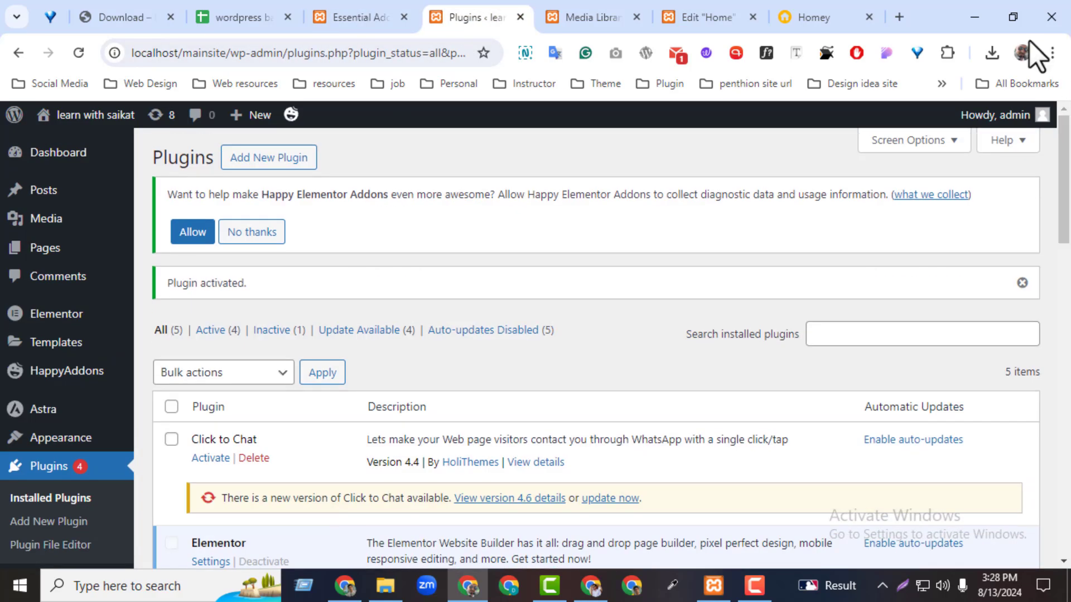
{"action": "left_click", "coordinate": [273, 158]}
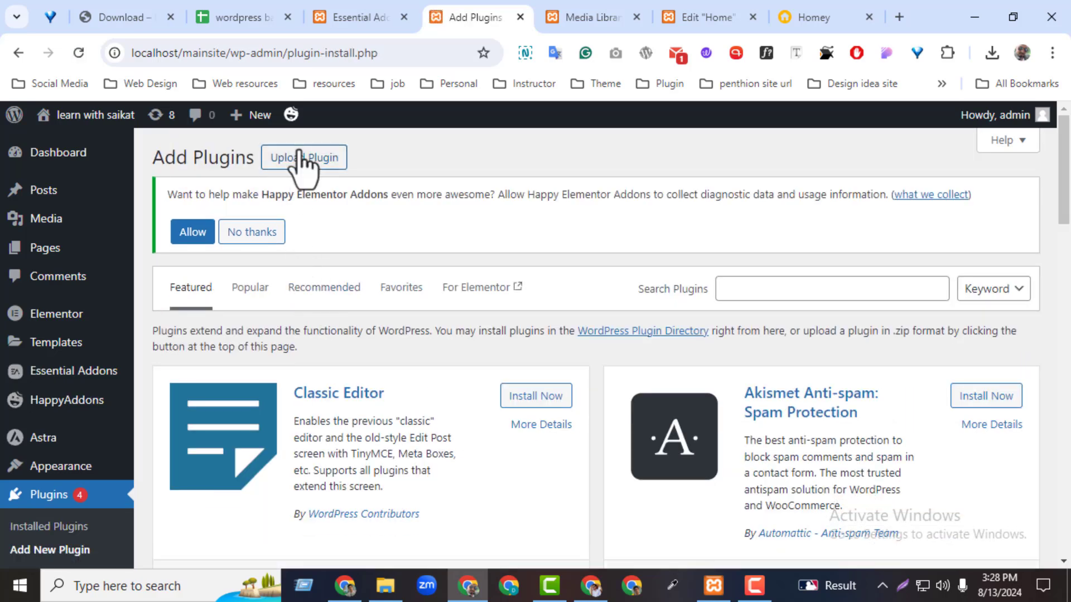
{"action": "left_click", "coordinate": [301, 159]}
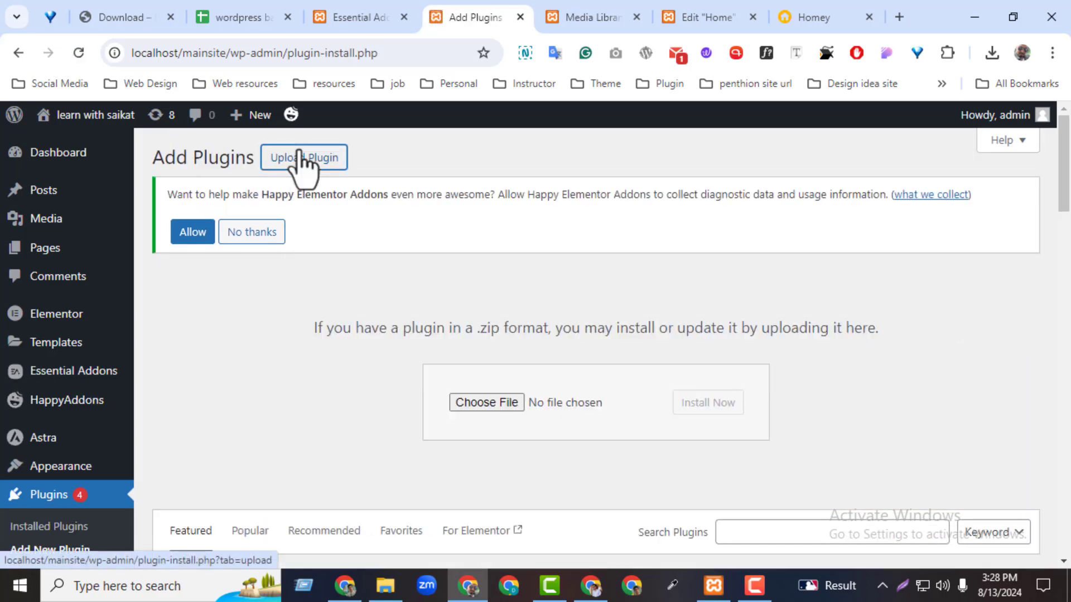
{"action": "left_click", "coordinate": [481, 402]}
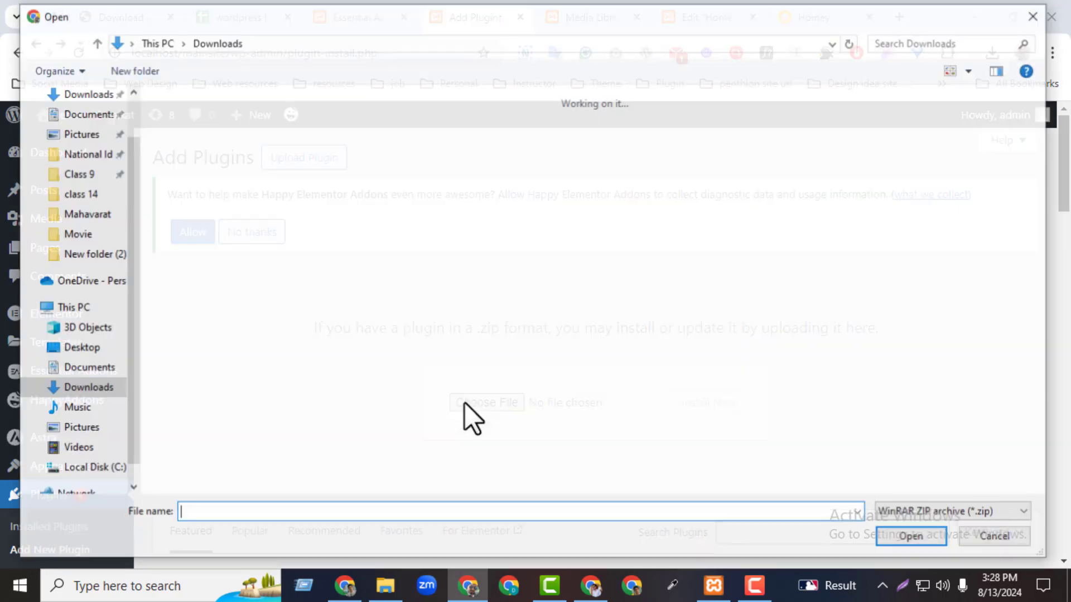
{"action": "left_click", "coordinate": [260, 212]}
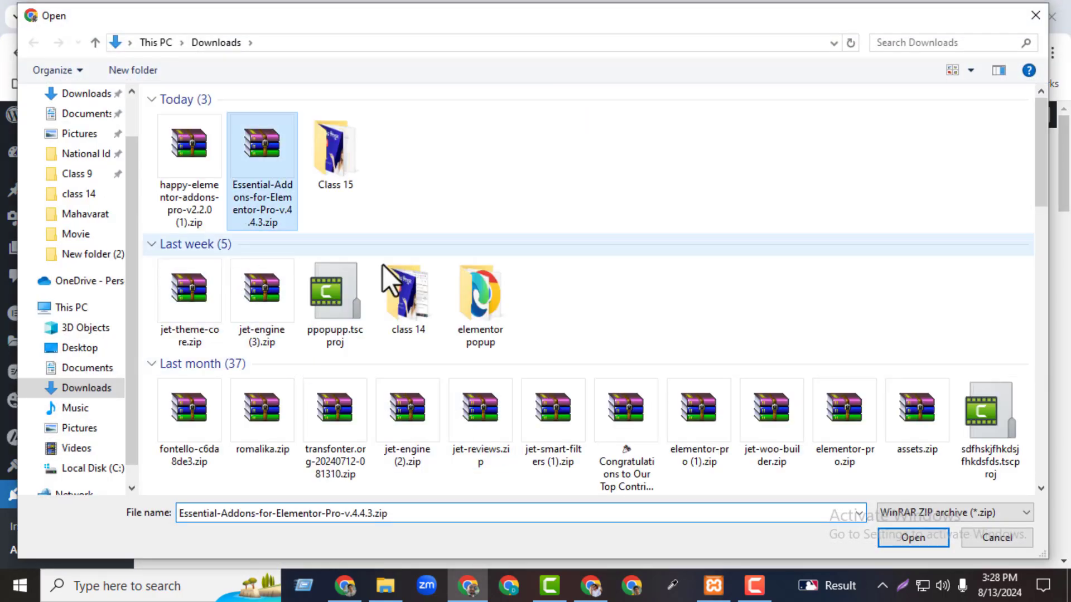
{"action": "left_click", "coordinate": [918, 537]}
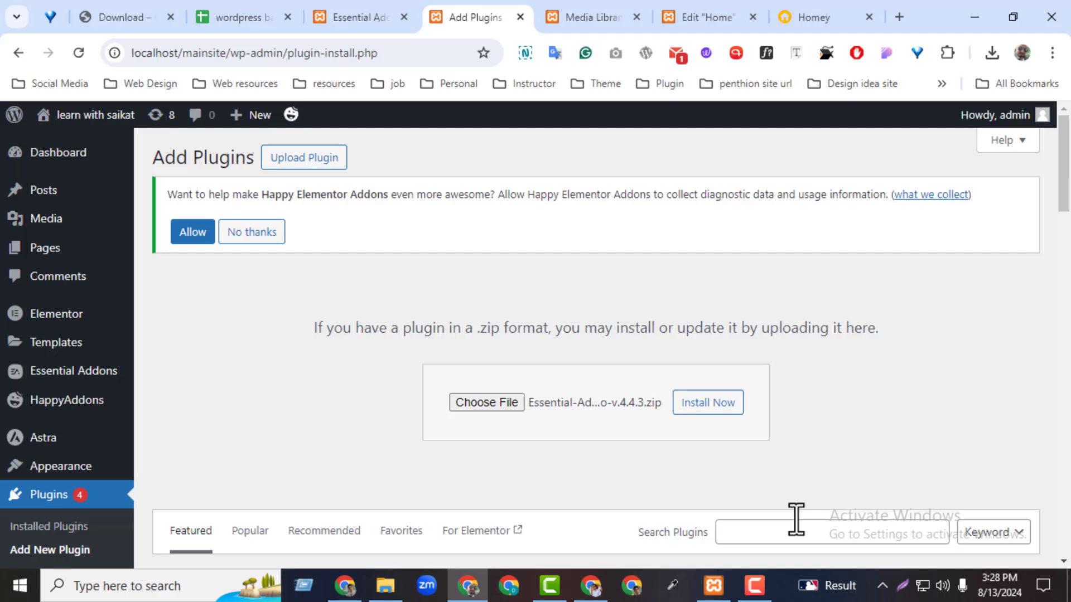
{"action": "left_click", "coordinate": [728, 406]}
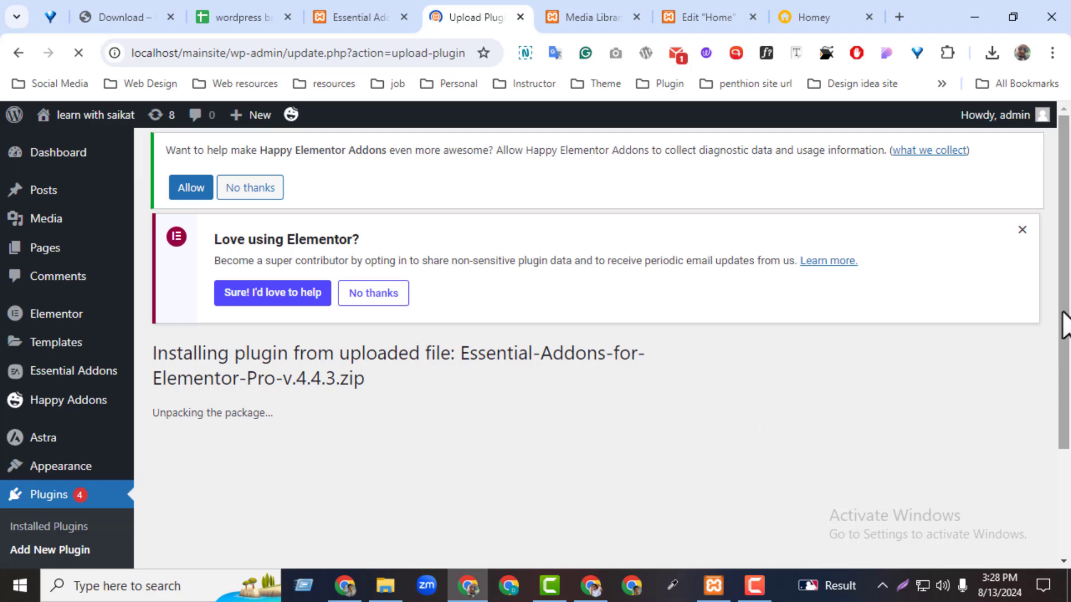
{"action": "left_click_drag", "start_coordinate": [1064, 310], "coordinate": [1064, 363]}
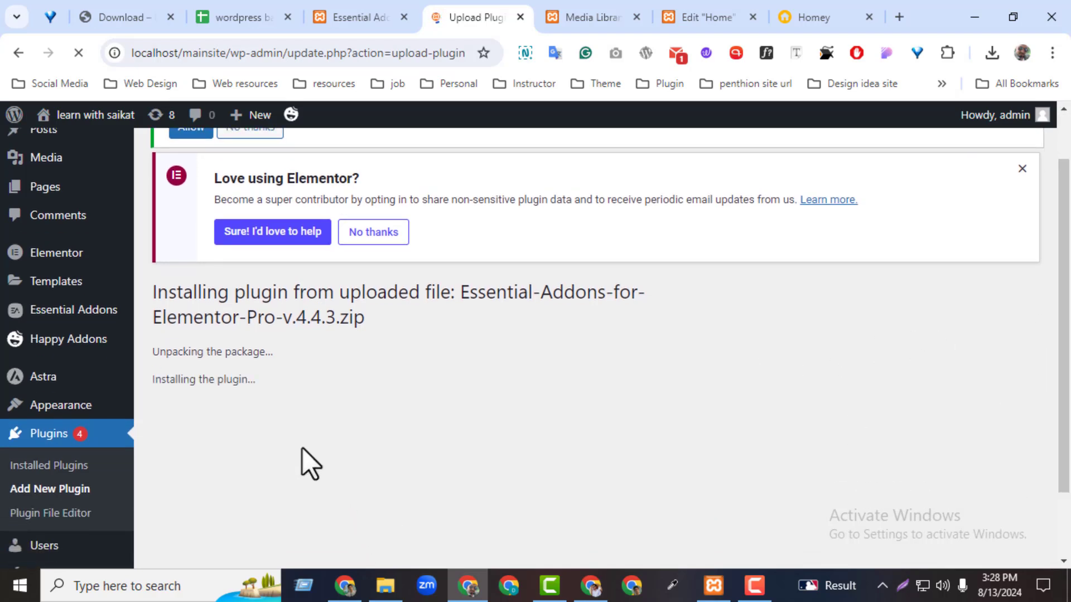
{"action": "left_click", "coordinate": [204, 440]}
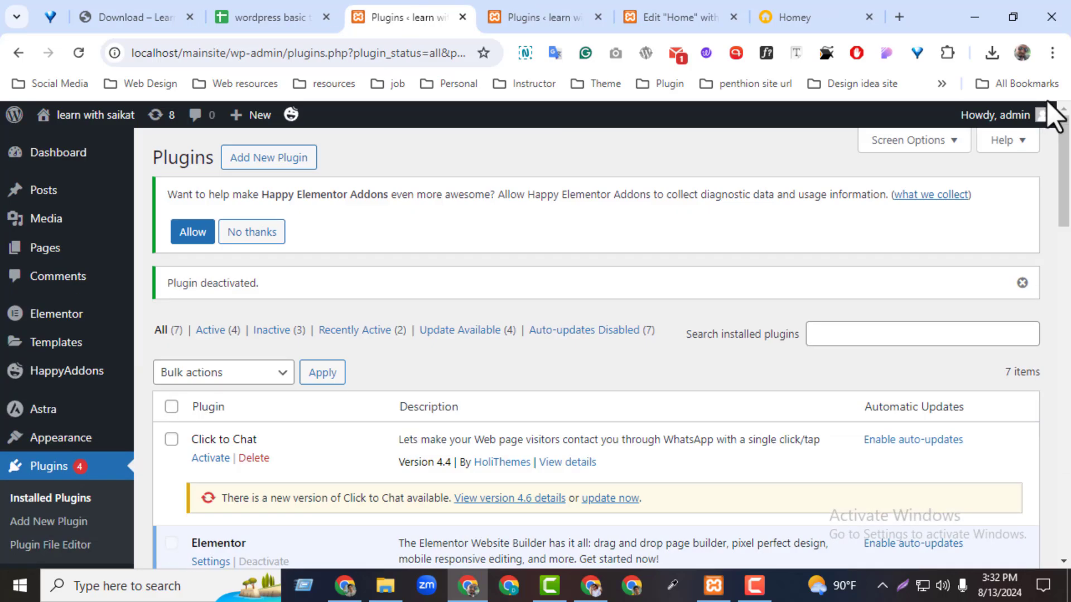
Switch to the WordPress course outline spreadsheet and review the upcoming lessons from Class 16 part 1 to part 4
{"action": "mouse_move", "coordinate": [1057, 118]}
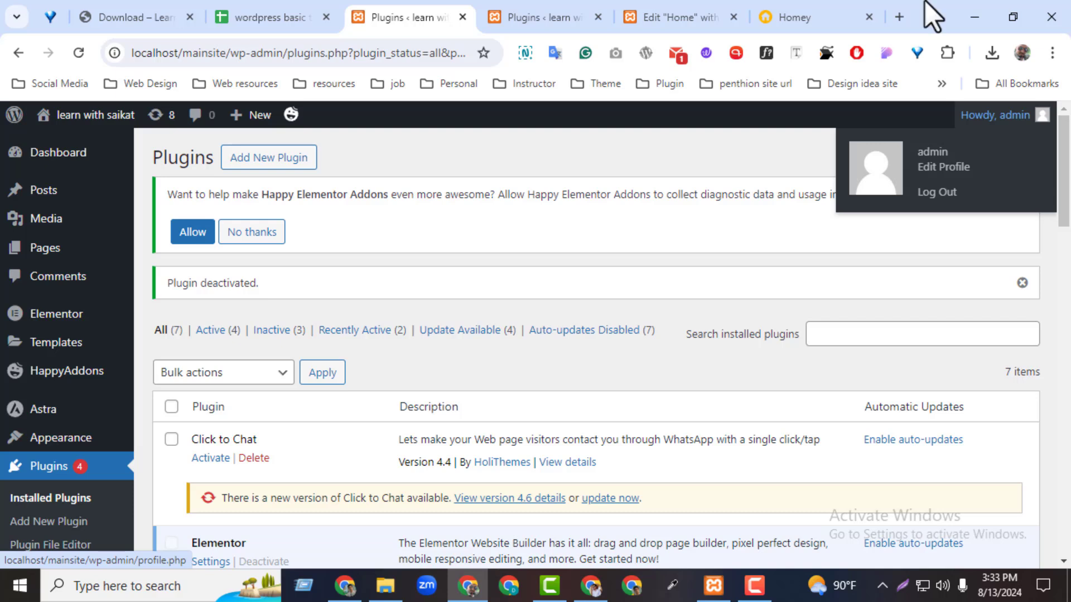
{"action": "left_click", "coordinate": [273, 16]}
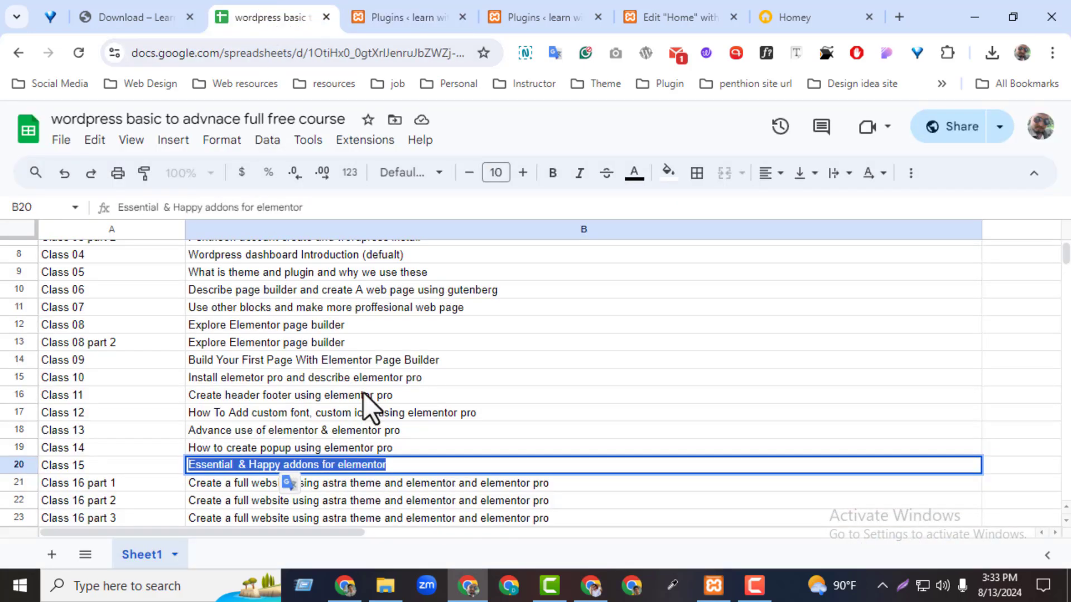
{"action": "key", "text": "Up"}
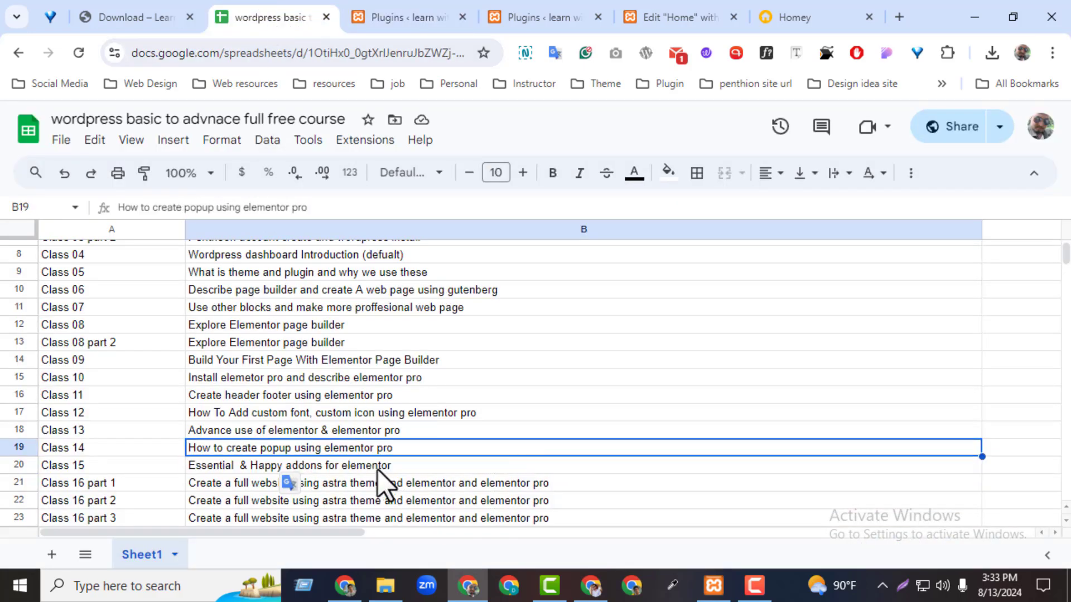
{"action": "left_click", "coordinate": [108, 486]}
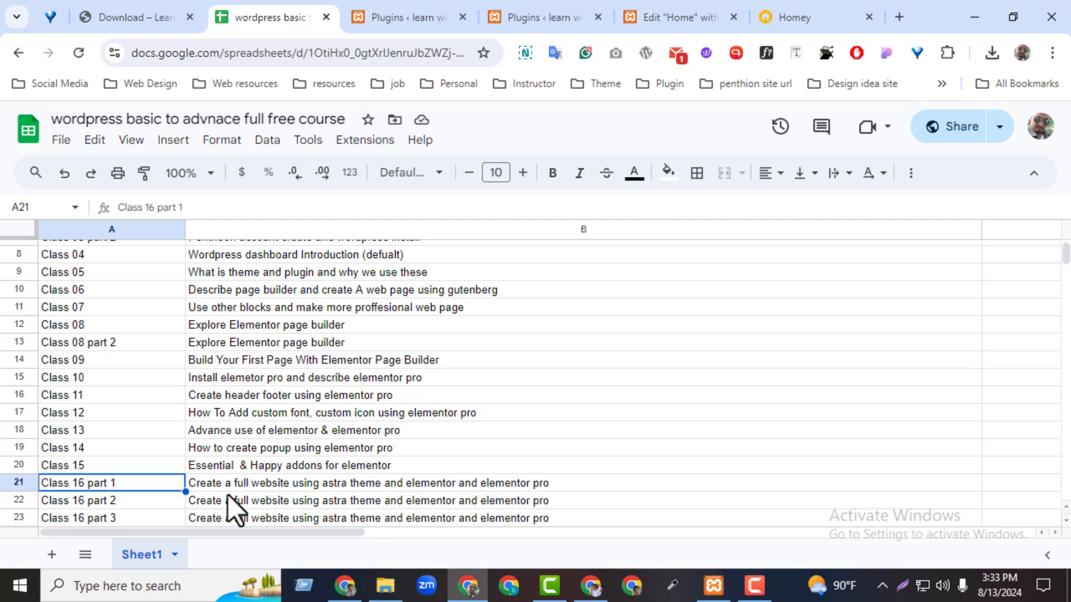
{"action": "left_click", "coordinate": [1065, 521]}
{"action": "left_click", "coordinate": [1066, 520]}
{"action": "left_click", "coordinate": [1065, 521]}
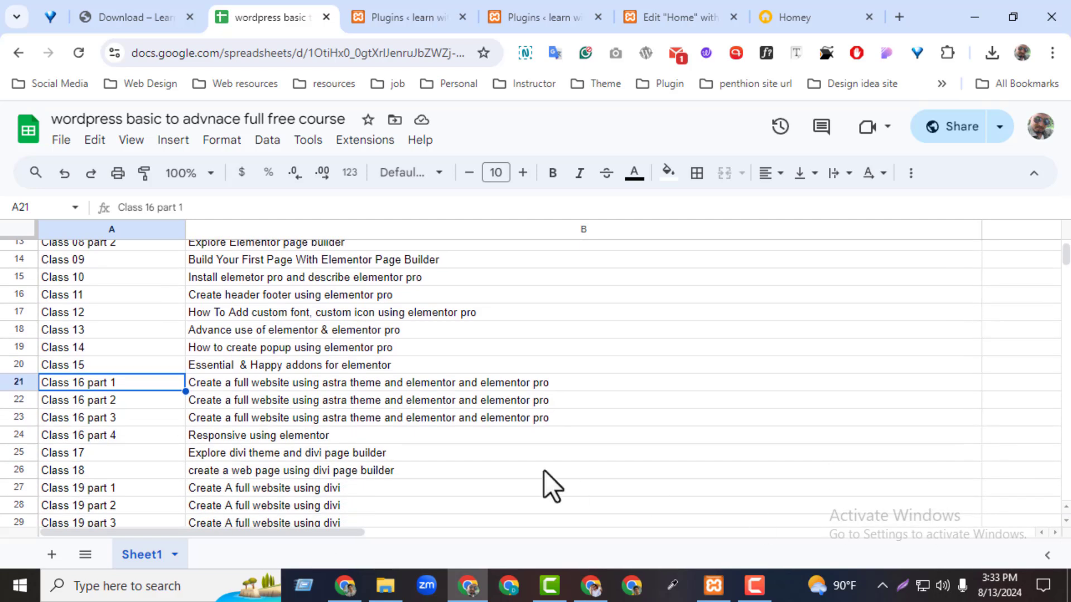
{"action": "left_click", "coordinate": [202, 386]}
{"action": "left_click", "coordinate": [207, 399]}
{"action": "left_click", "coordinate": [216, 416]}
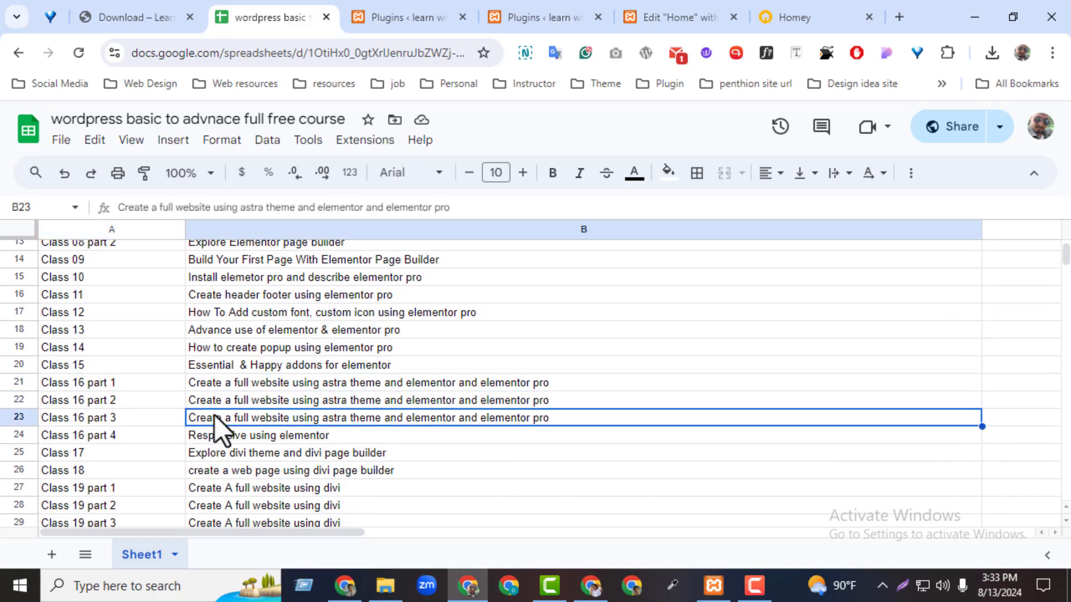
{"action": "left_click", "coordinate": [229, 440]}
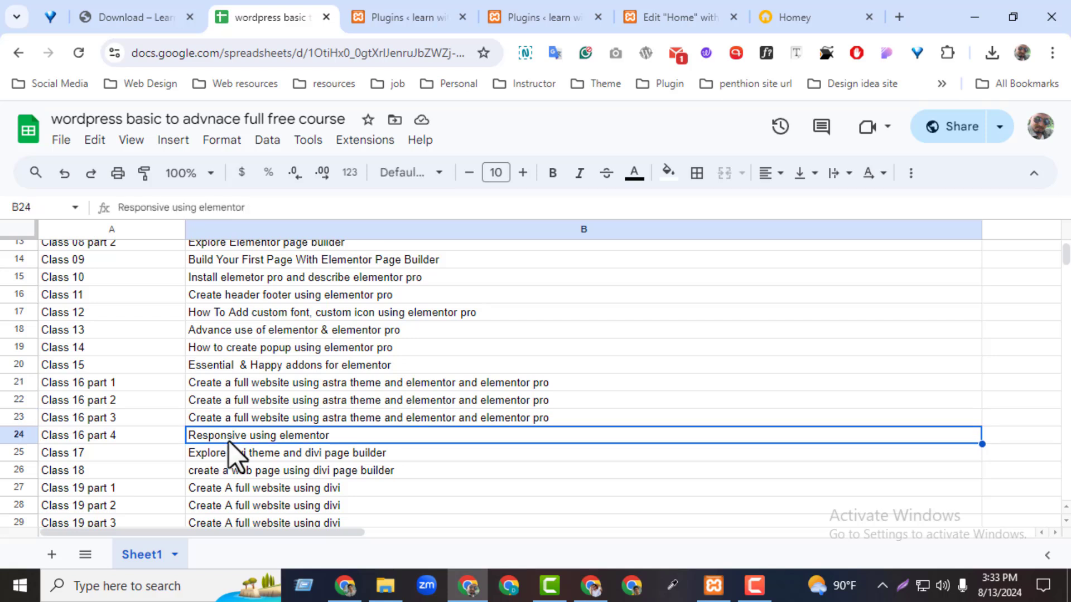